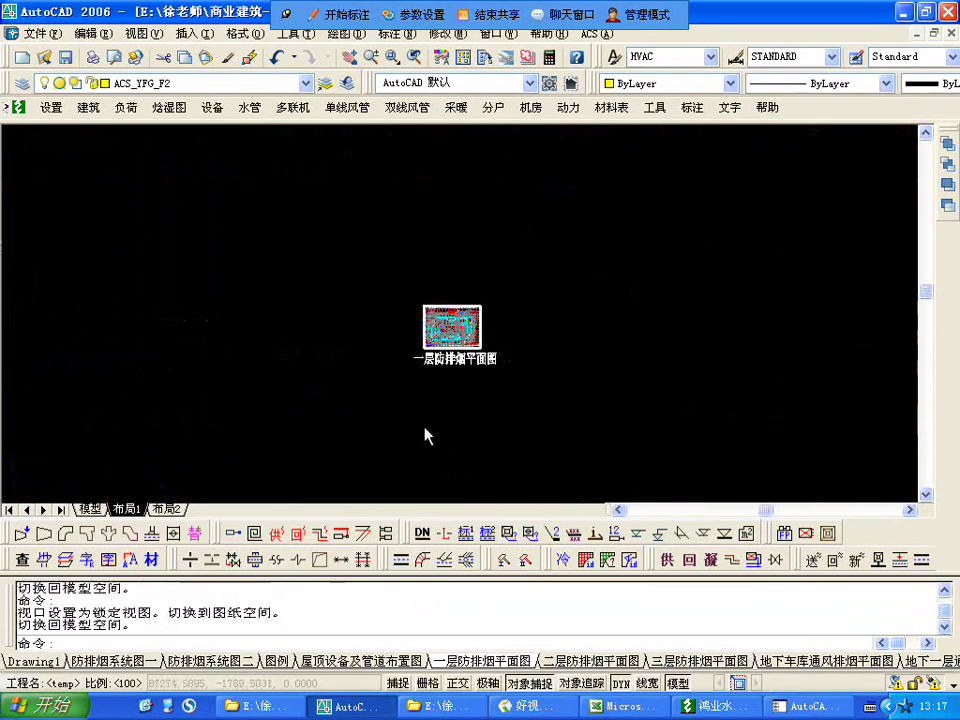
- Return to paper space and switch to the architectural plan drawing 建筑平面，总图_t3.dwg
double_click(440, 446)
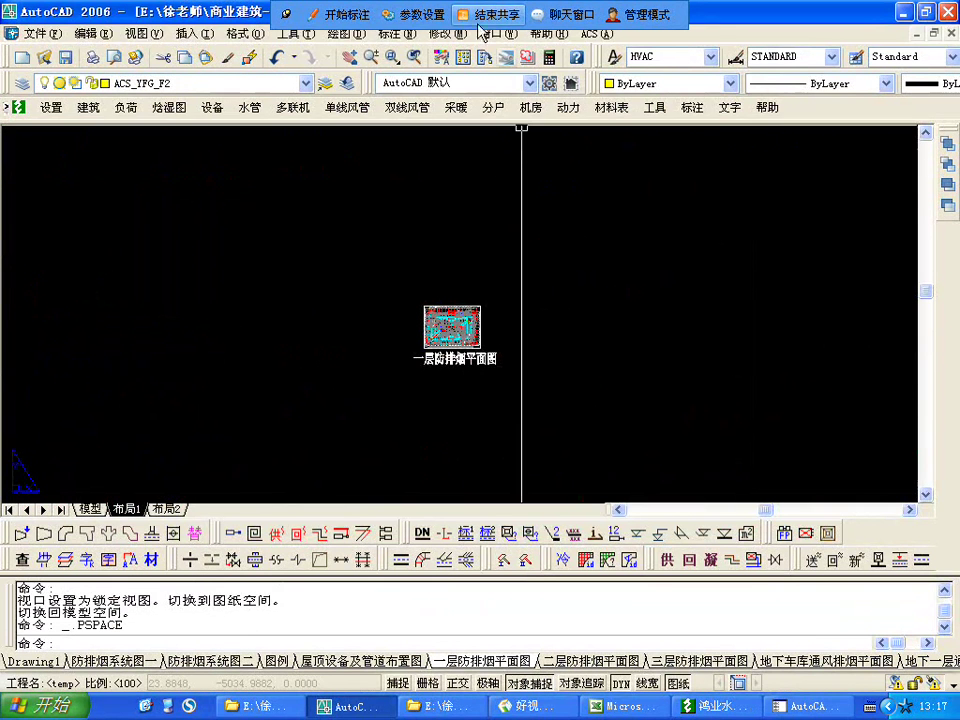
left_click(492, 33)
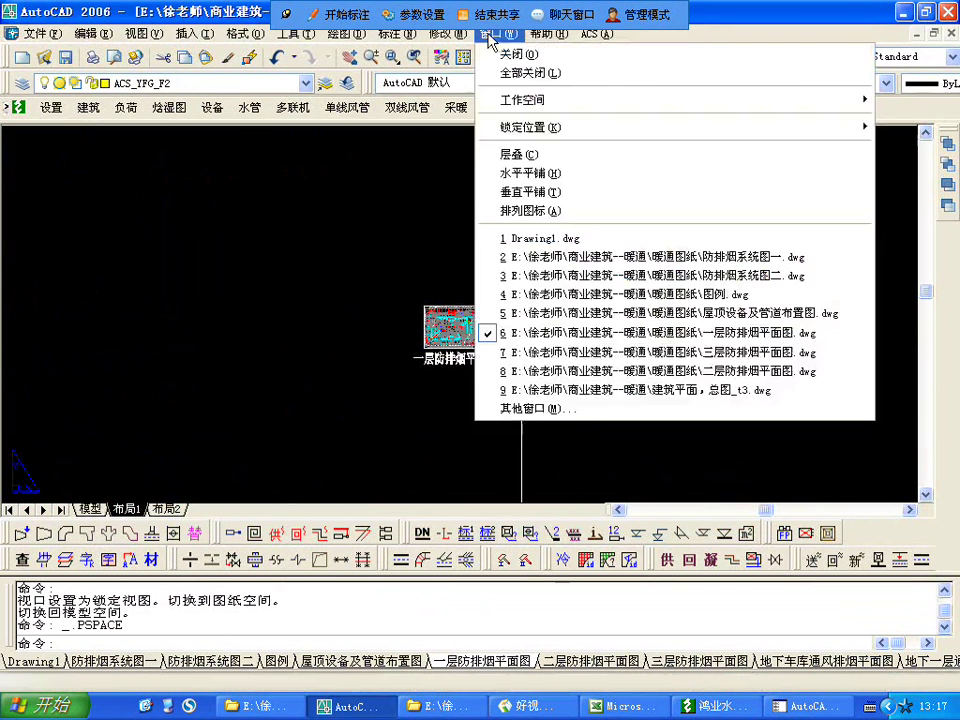
left_click(586, 407)
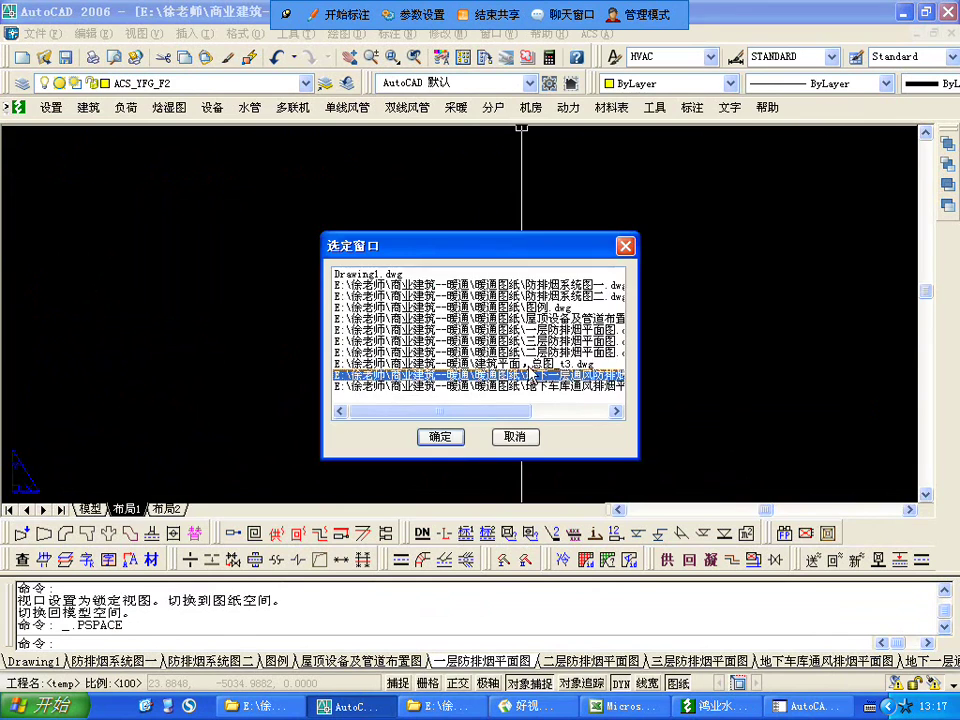
left_click(440, 436)
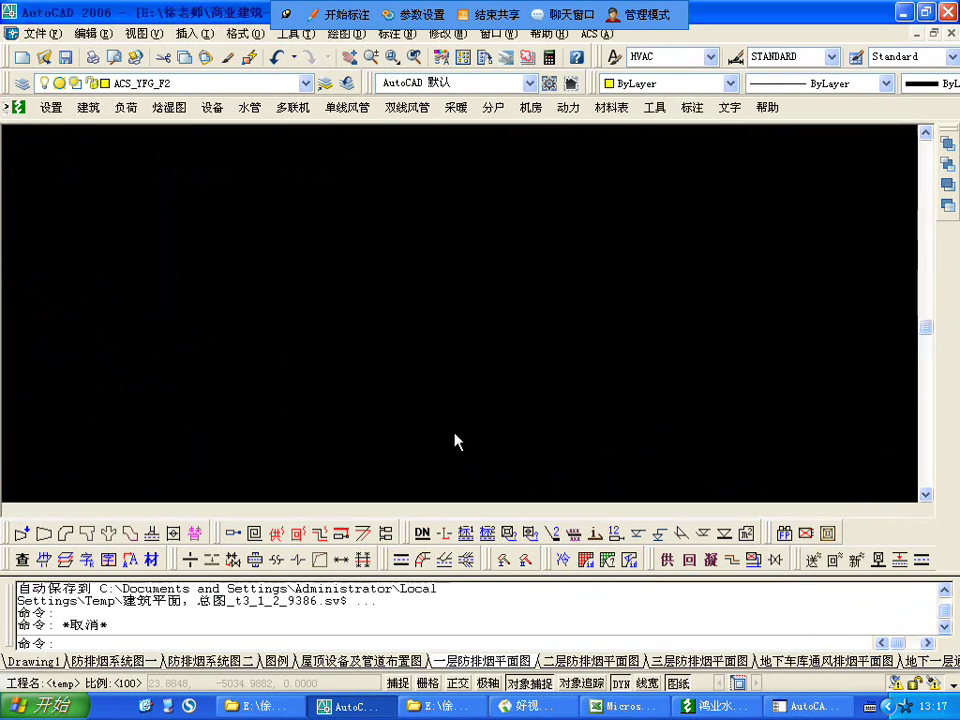
- Examine the round glass skylight on the roof plan, including its elevation marks and radius dimensions
scroll(429, 275, "down", 12)
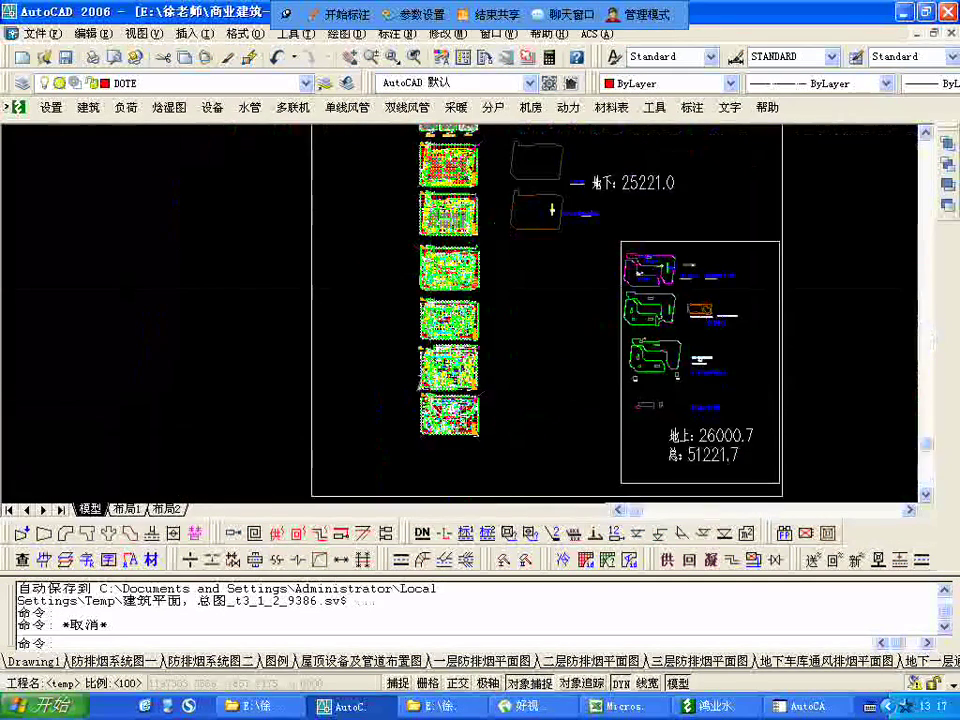
scroll(447, 324, "up", 6)
scroll(450, 320, "up", 5)
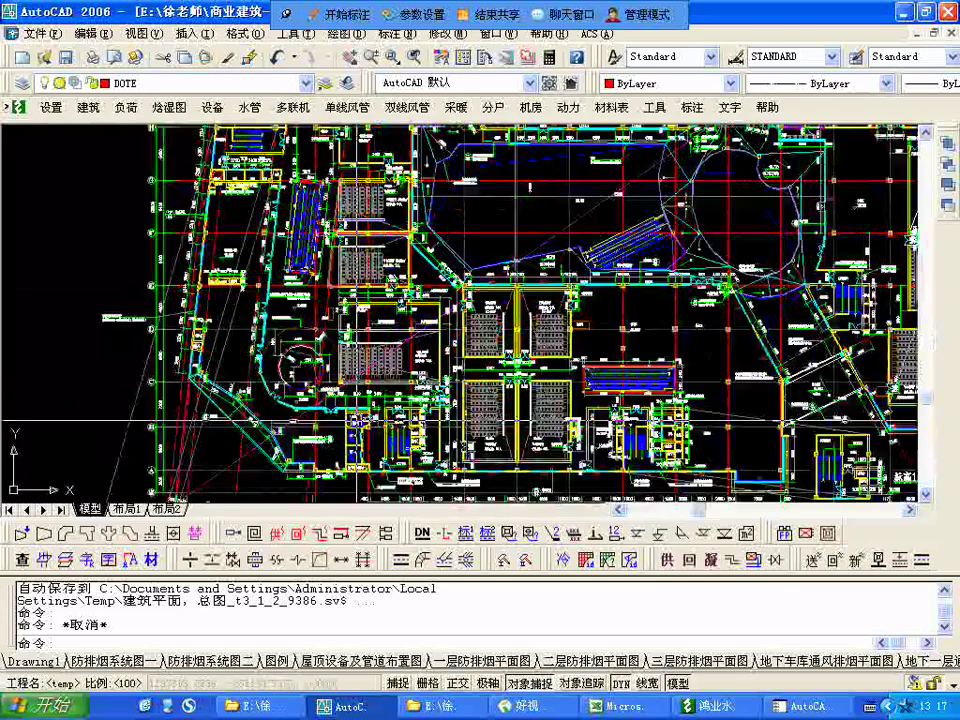
scroll(460, 310, "down", 5)
scroll(460, 310, "up", 5)
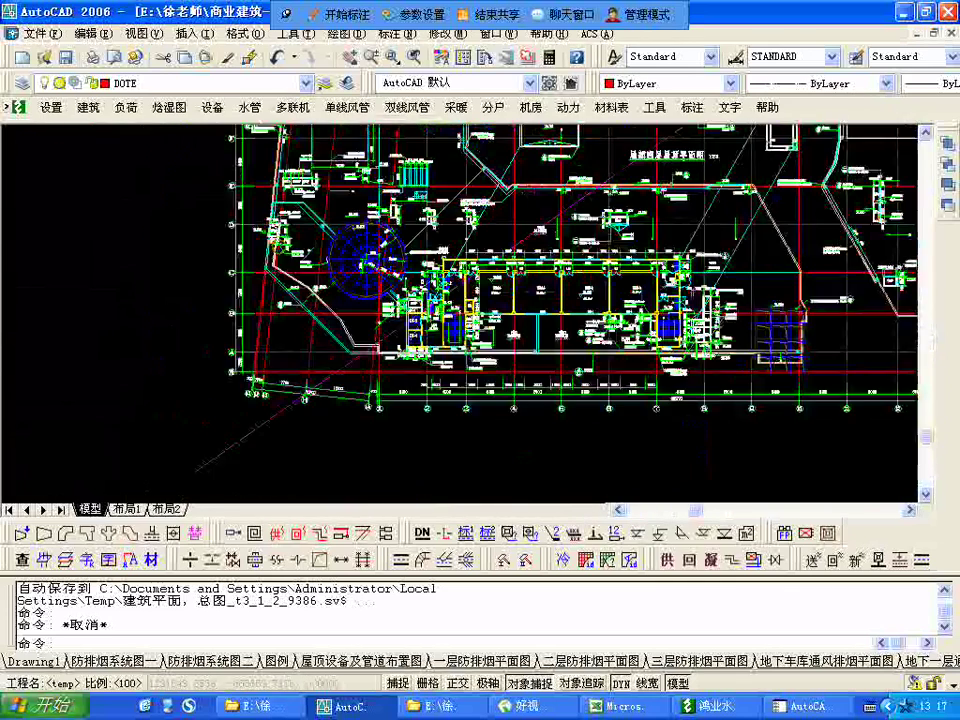
scroll(370, 263, "up", 5)
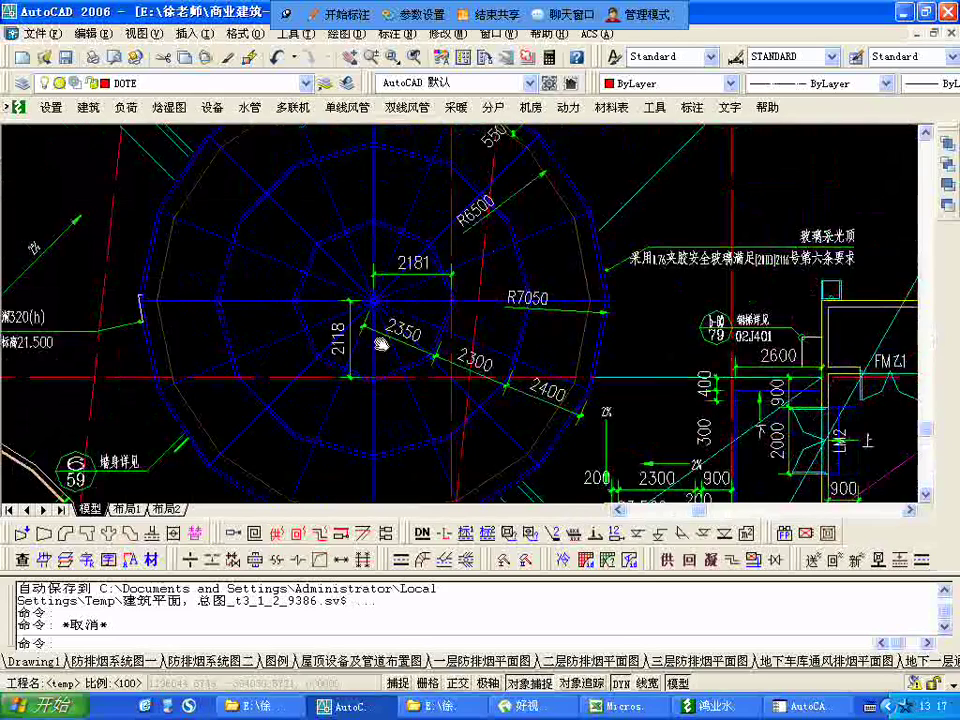
middle_click_drag(381, 344, 372, 426)
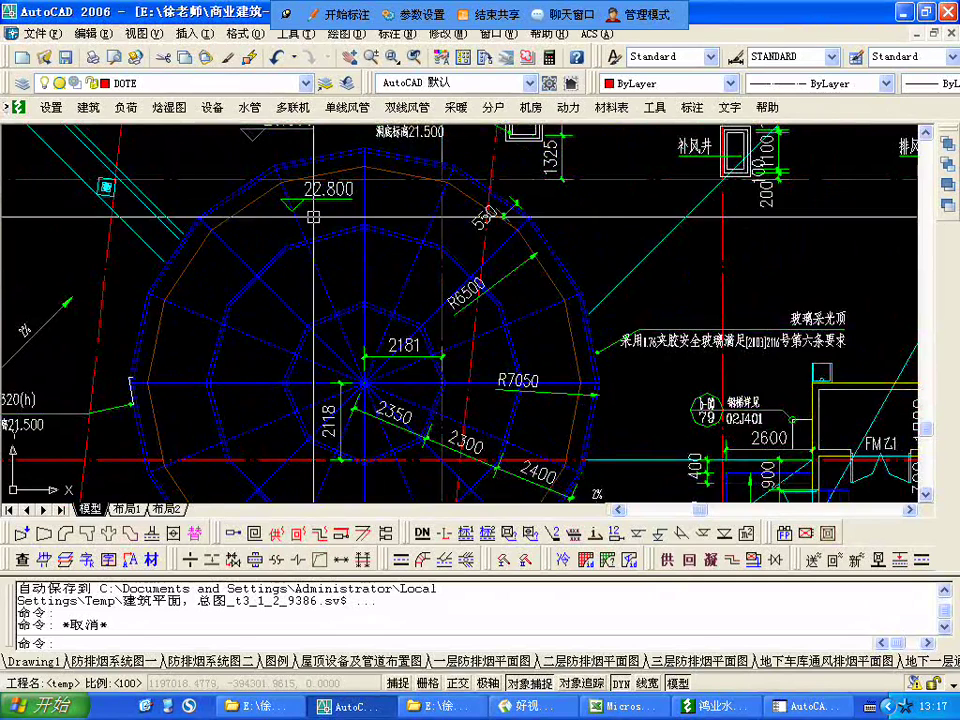
scroll(316, 225, "down", 2)
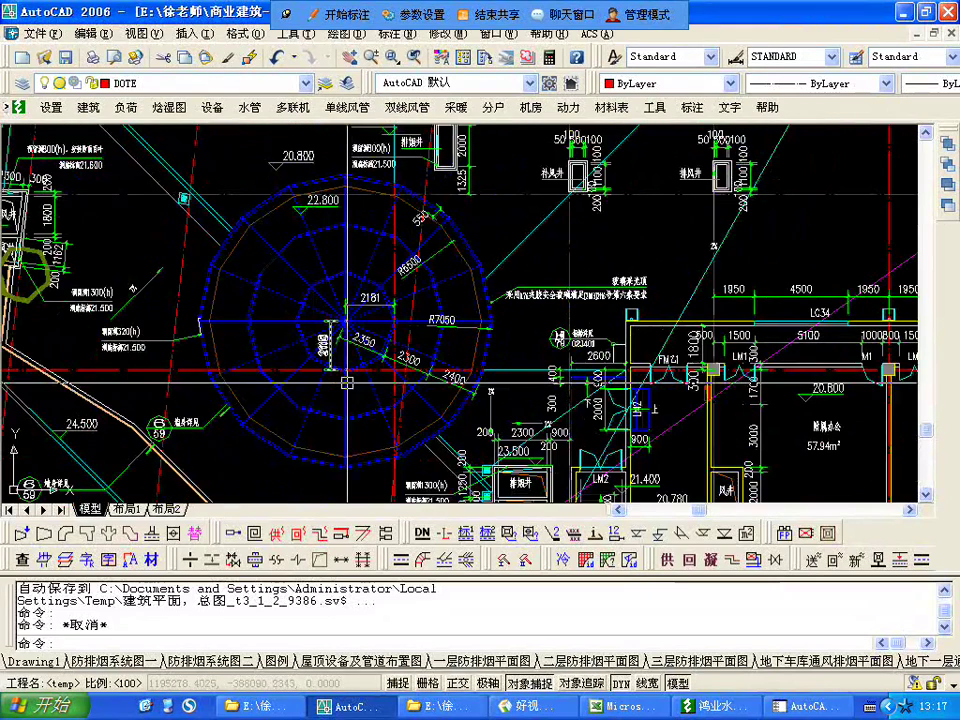
- List the properties of the dashed circle inside the round skylight on the roof plan
middle_click_drag(347, 383, 367, 367)
left_click(303, 421)
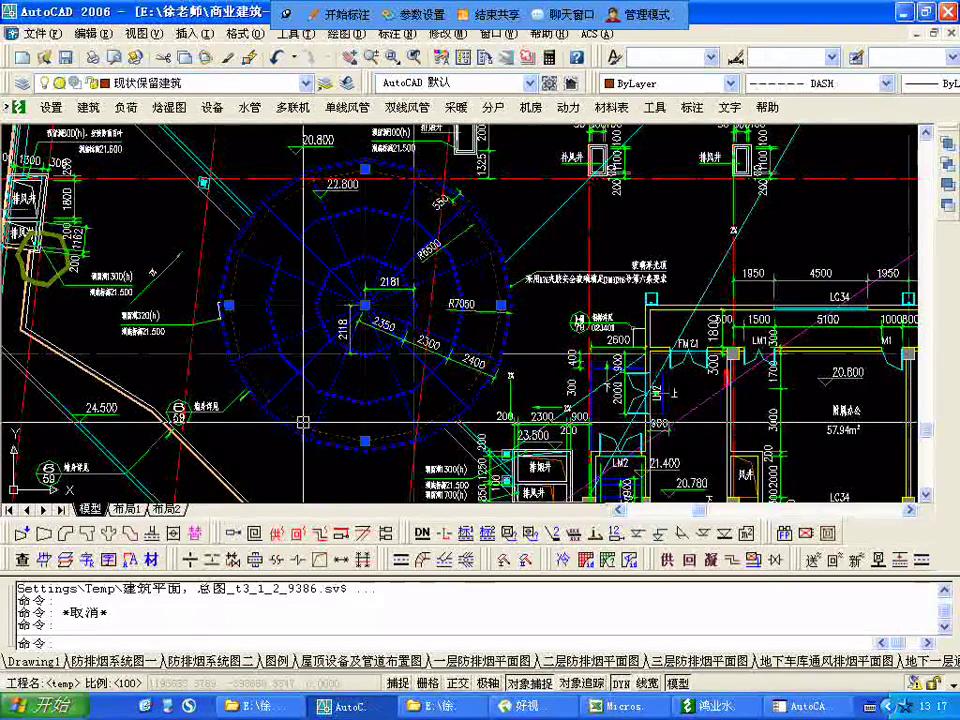
type("li")
key("Return")
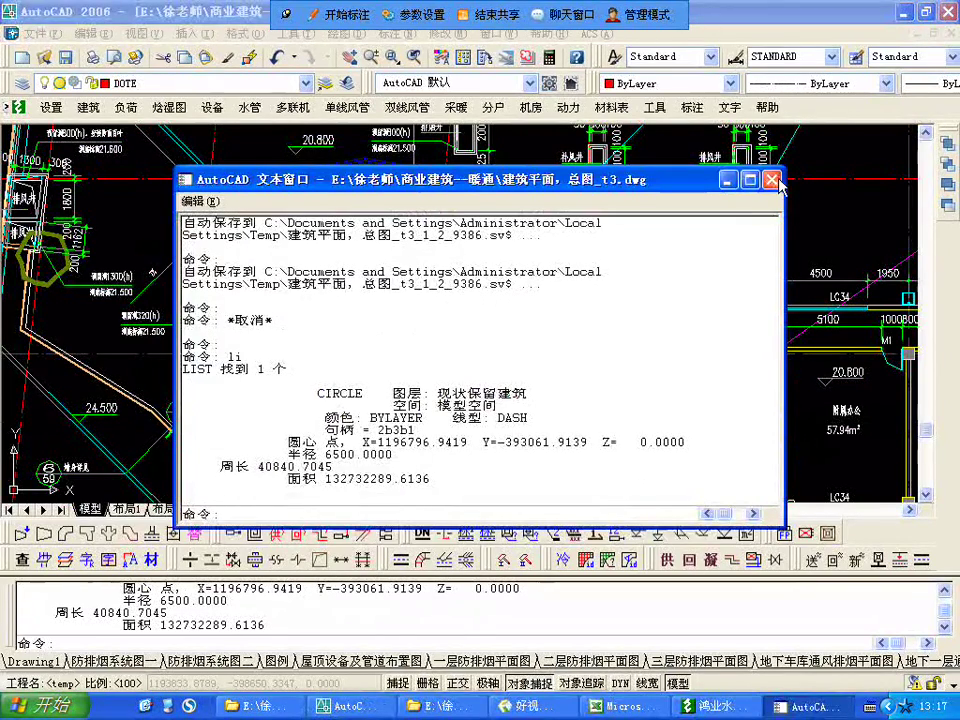
key("F2")
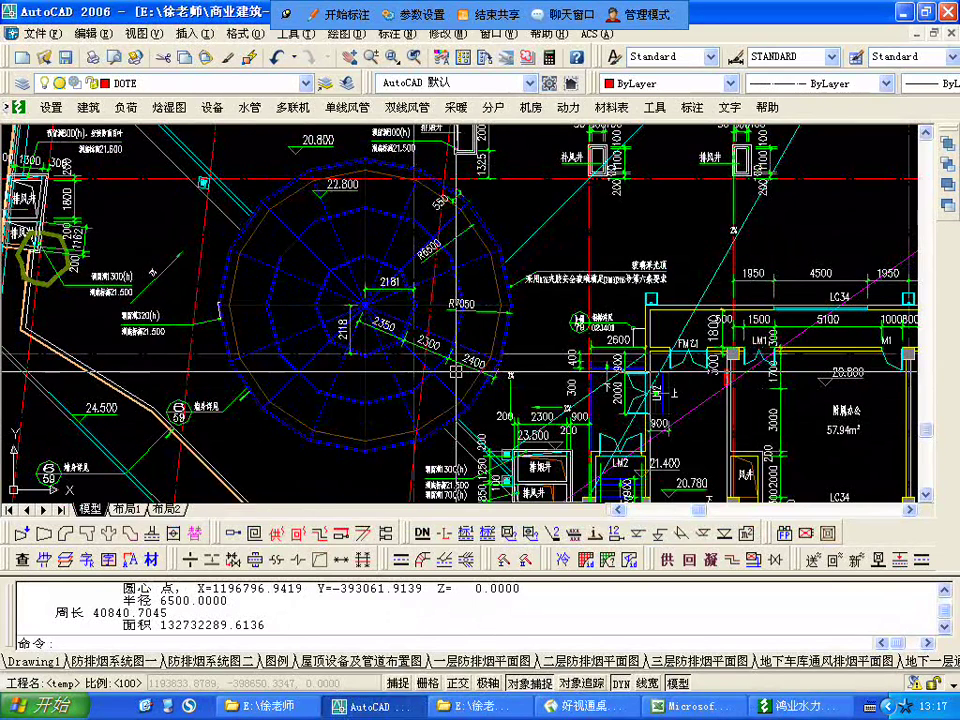
- List the red fire-shutter polyline around the round opening on the cinema floor plan and check its area
scroll(456, 371, "down", 6)
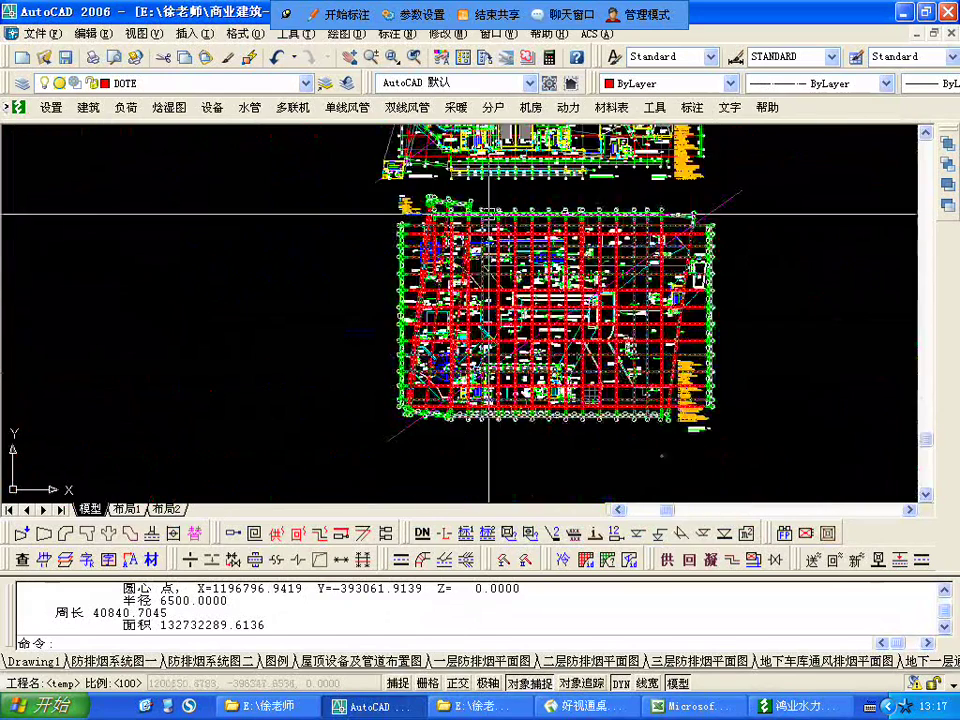
scroll(489, 214, "up", 6)
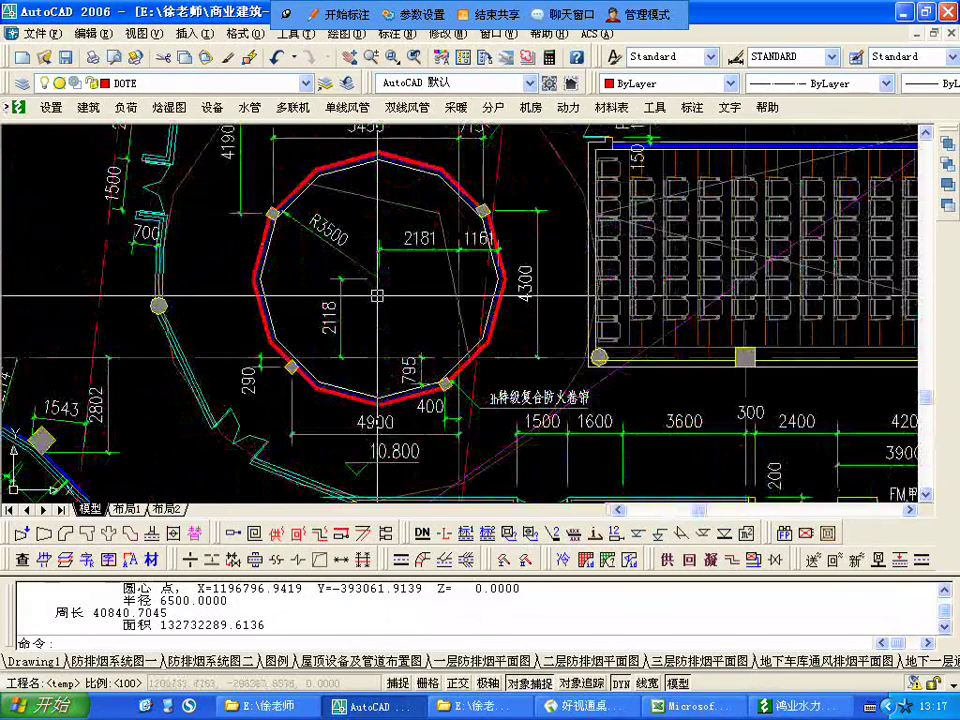
scroll(377, 295, "down", 3)
scroll(390, 310, "up", 1)
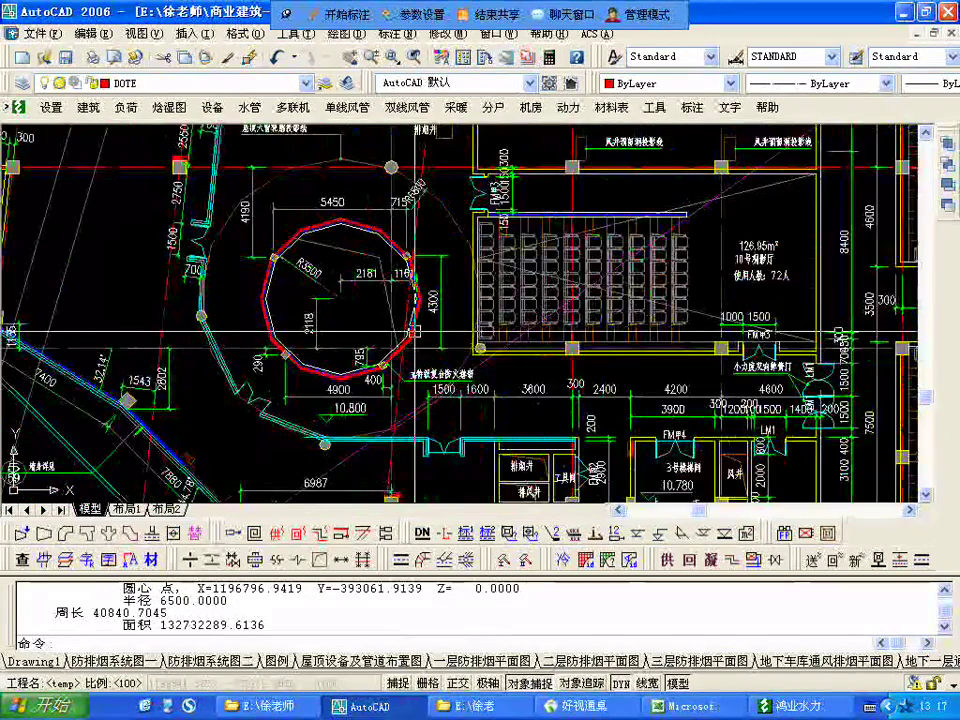
scroll(410, 333, "up", 1)
scroll(410, 333, "up", 2)
left_click(410, 340)
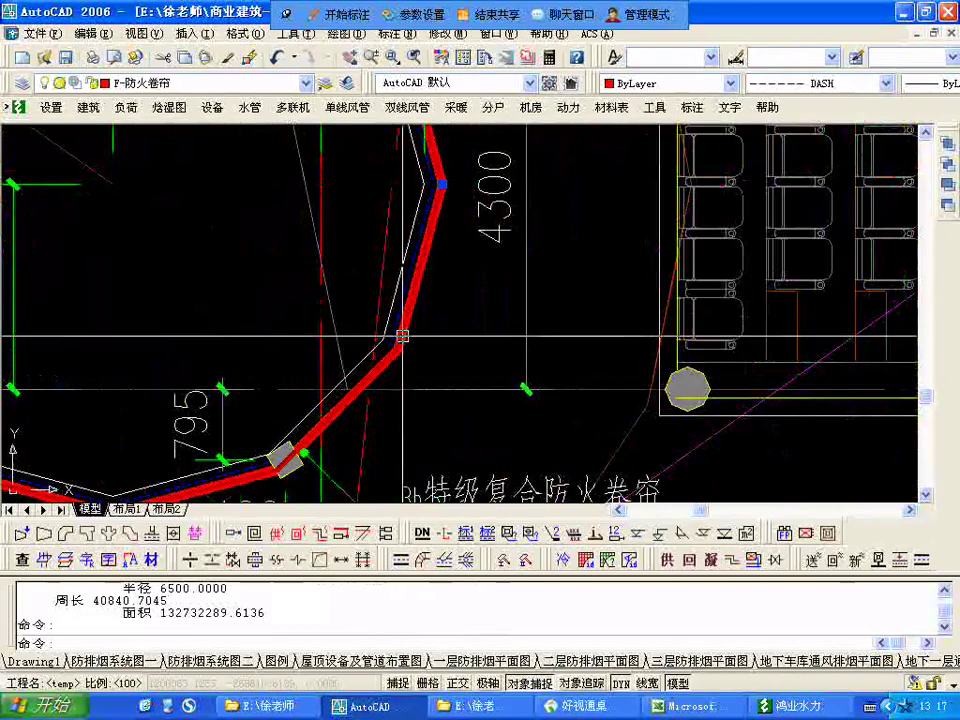
type("li")
key("Return")
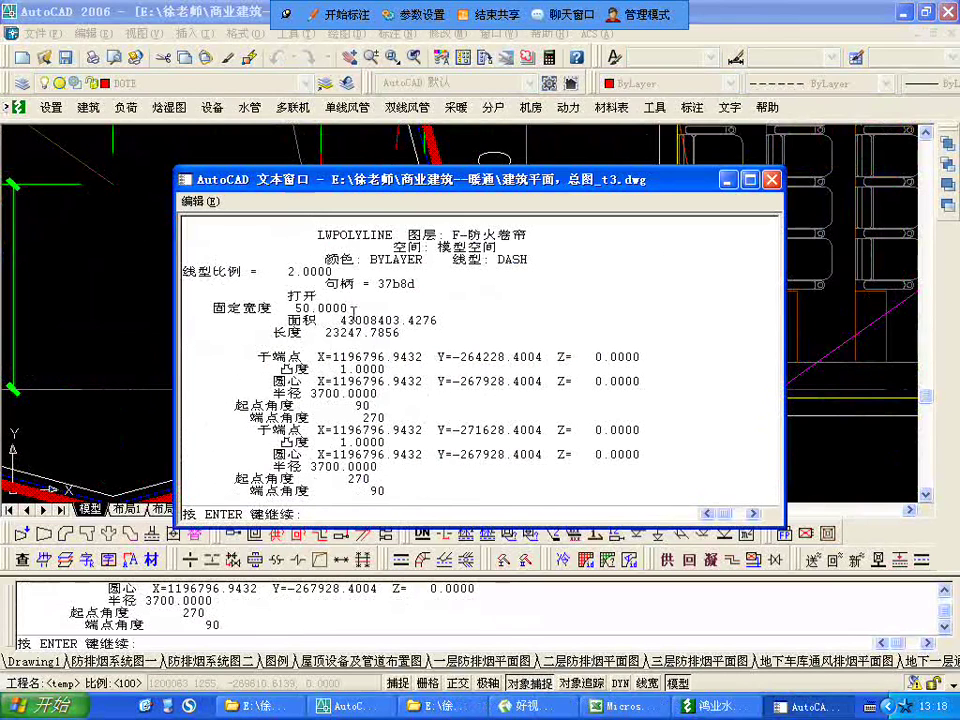
left_click_drag(341, 320, 350, 320)
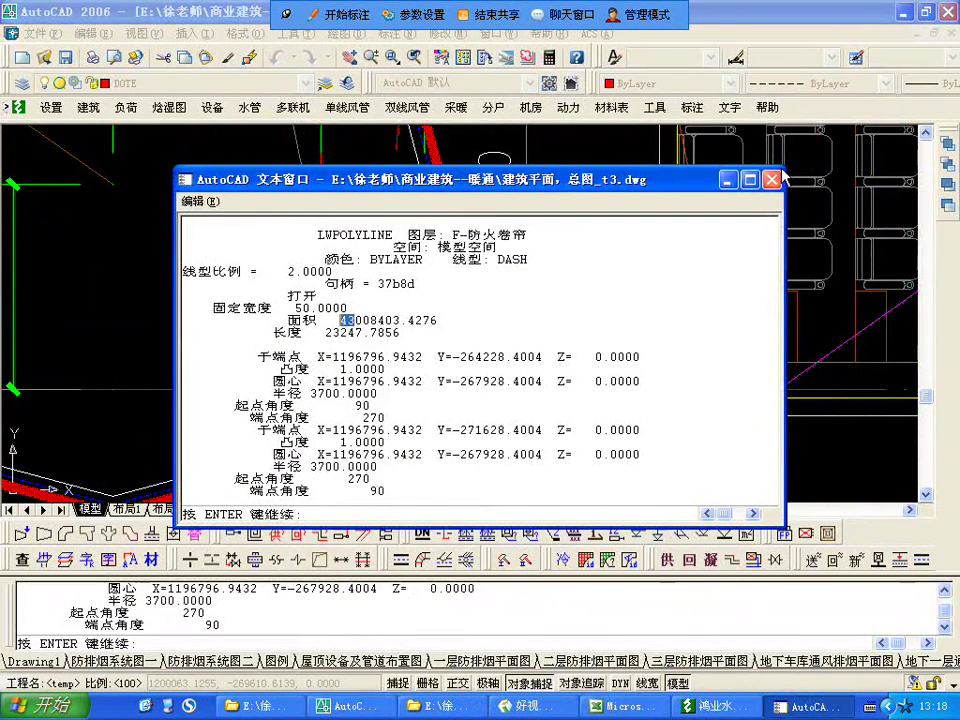
left_click(772, 179)
- Switch to the Excel workbook and enter 43 in D32 and 22.8 in E32
left_click(695, 706)
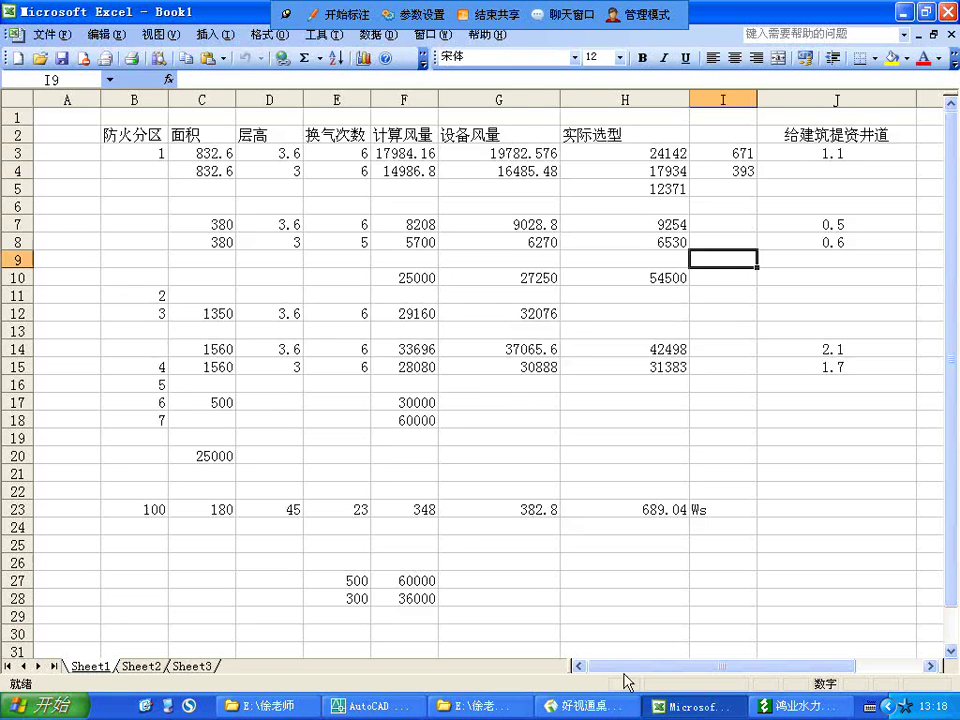
scroll(483, 544, "down", 6)
left_click(299, 351)
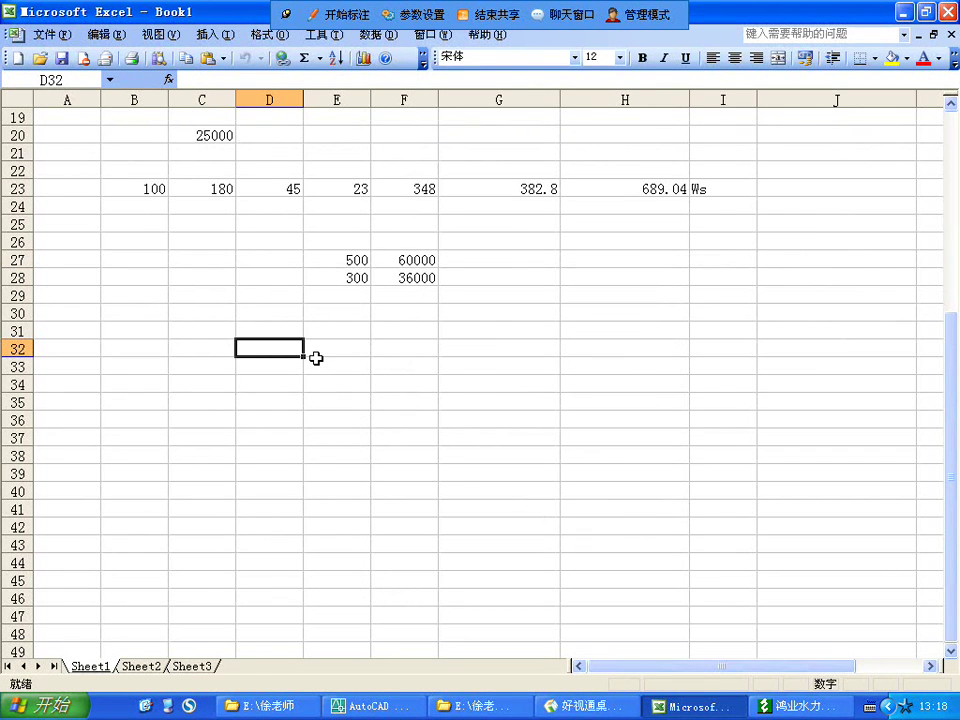
type("43")
left_click(328, 348)
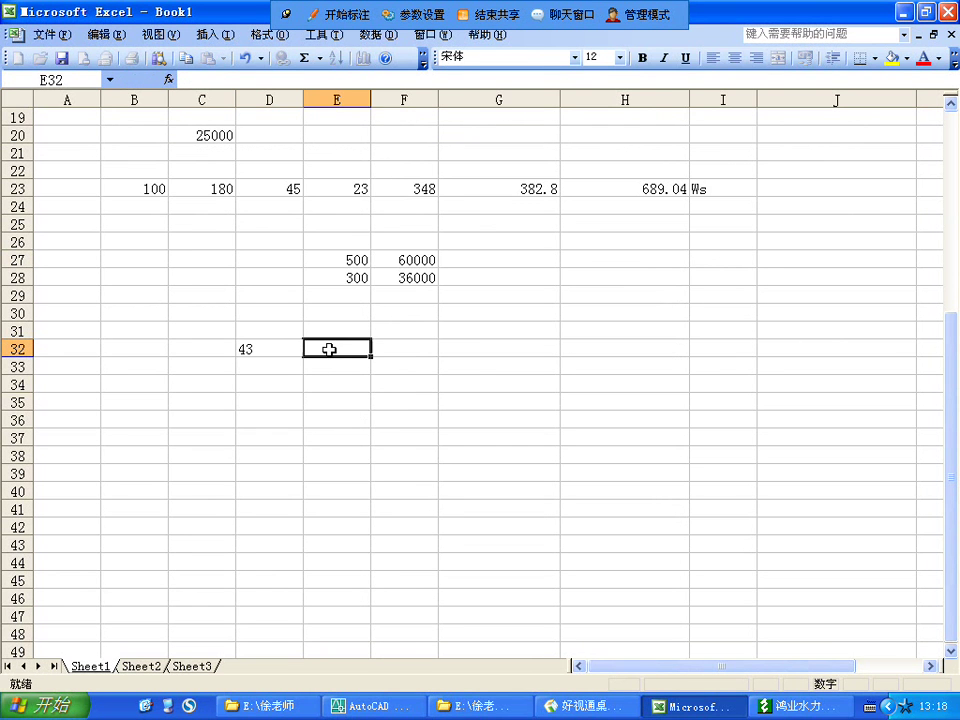
type("22.8")
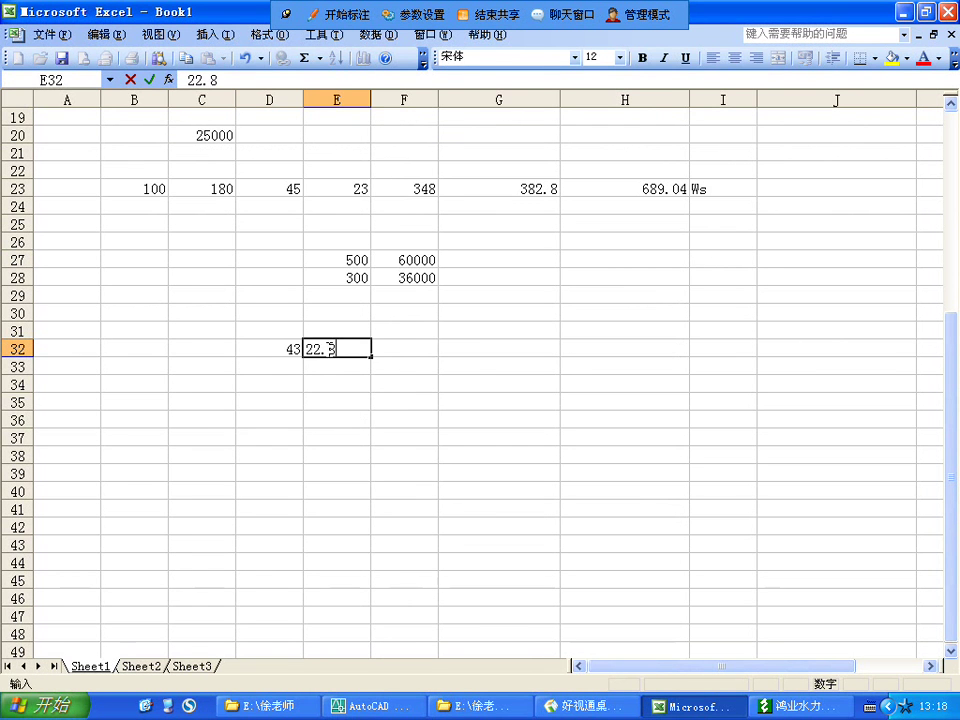
left_click(407, 362)
- Calculate the volume in F32 with the PRODUCT function, multiplying D32 by E32
left_click(407, 348)
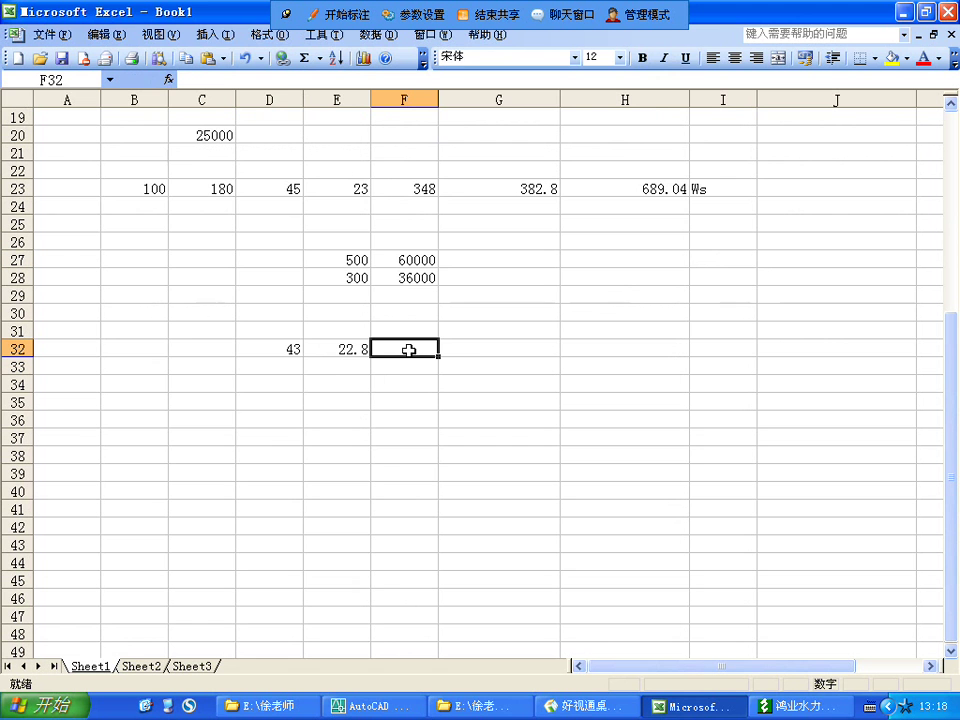
left_click(168, 78)
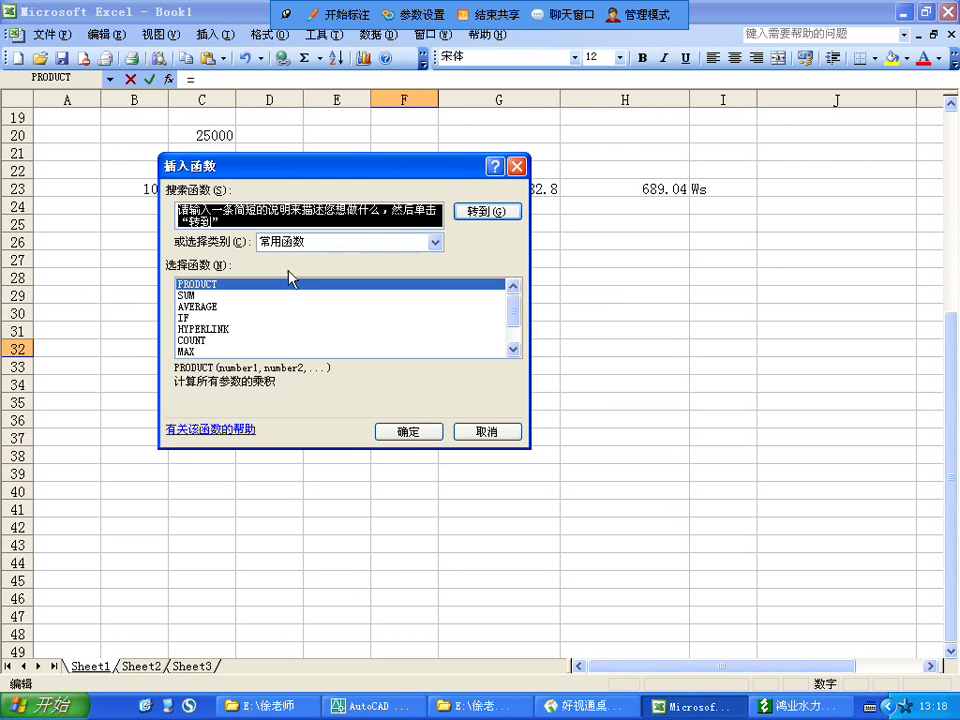
left_click(402, 430)
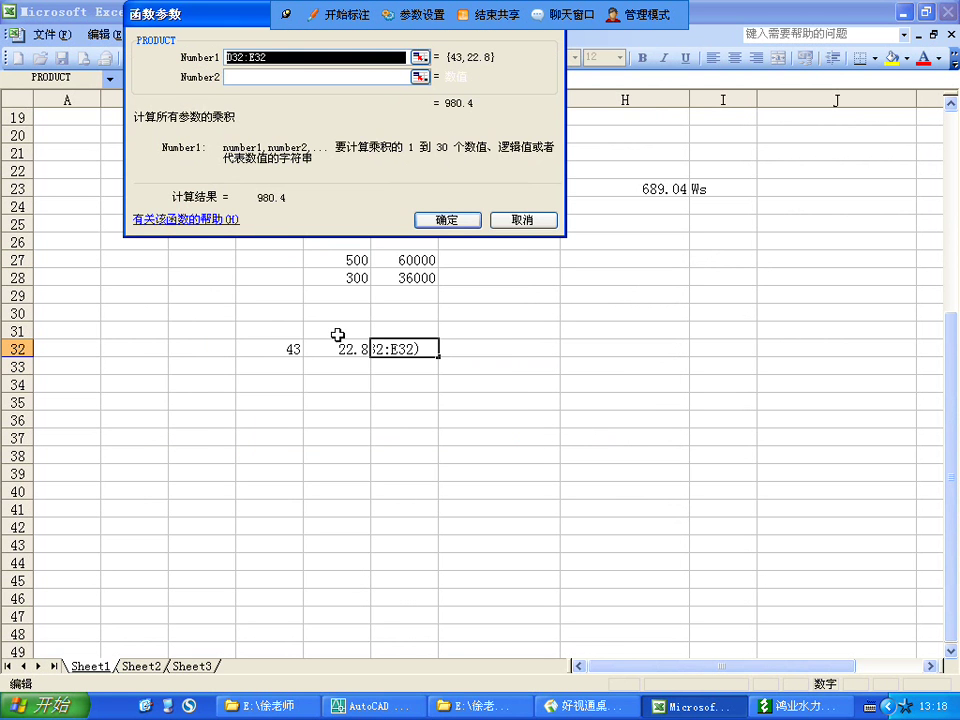
left_click(290, 349)
left_click(318, 77)
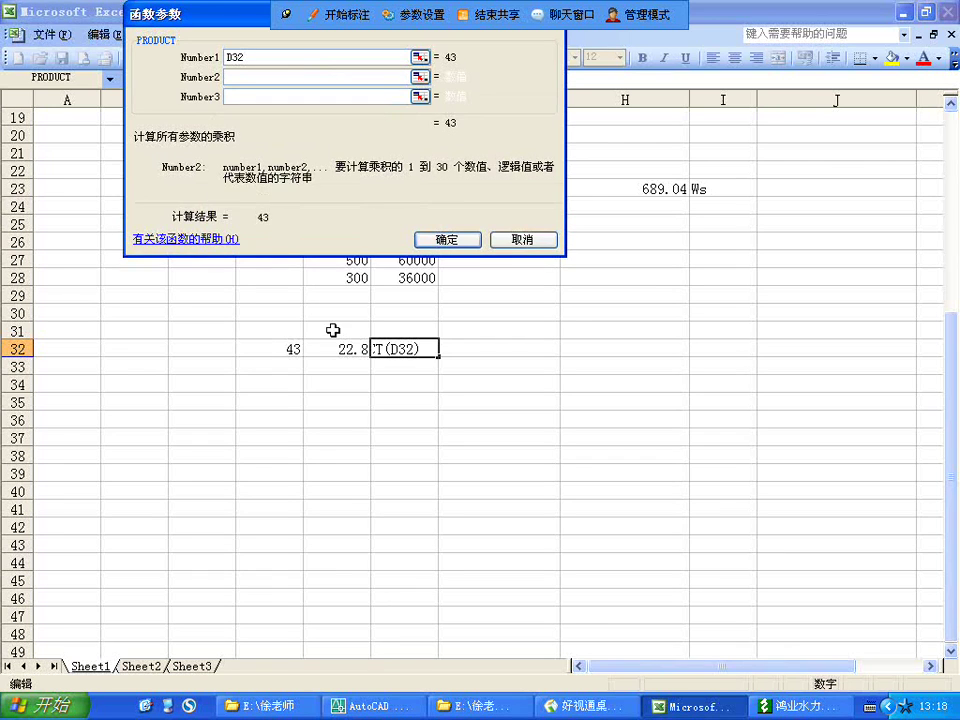
left_click(336, 349)
left_click(446, 239)
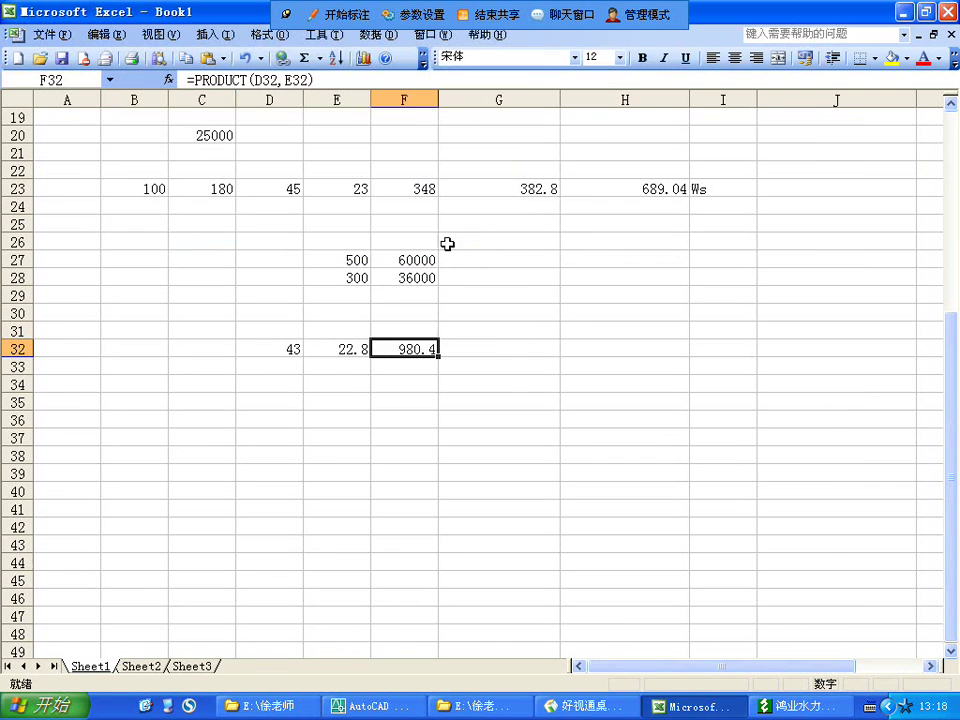
- Calculate the air volume in G32 with the PRODUCT function, multiplying F32 by 6
left_click(506, 347)
left_click(418, 348)
left_click(474, 350)
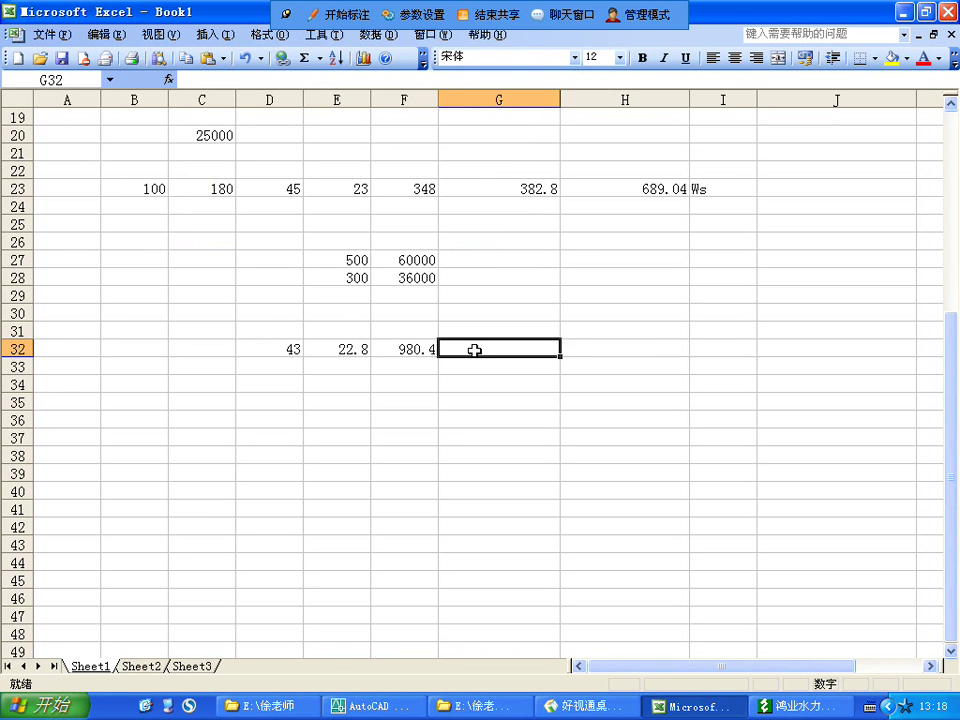
left_click(168, 79)
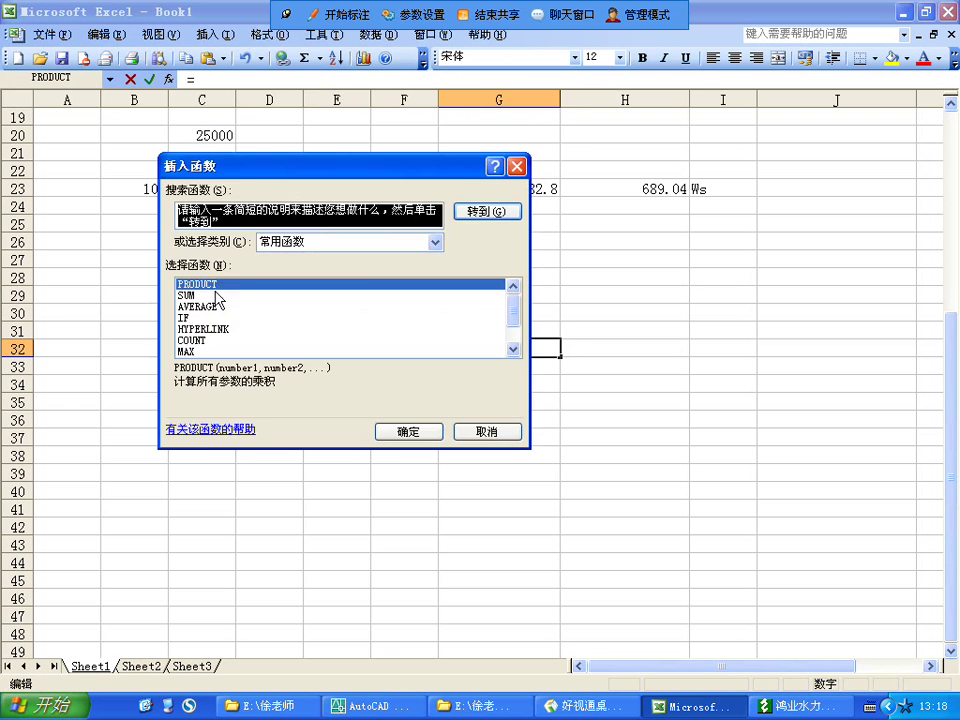
left_click(420, 433)
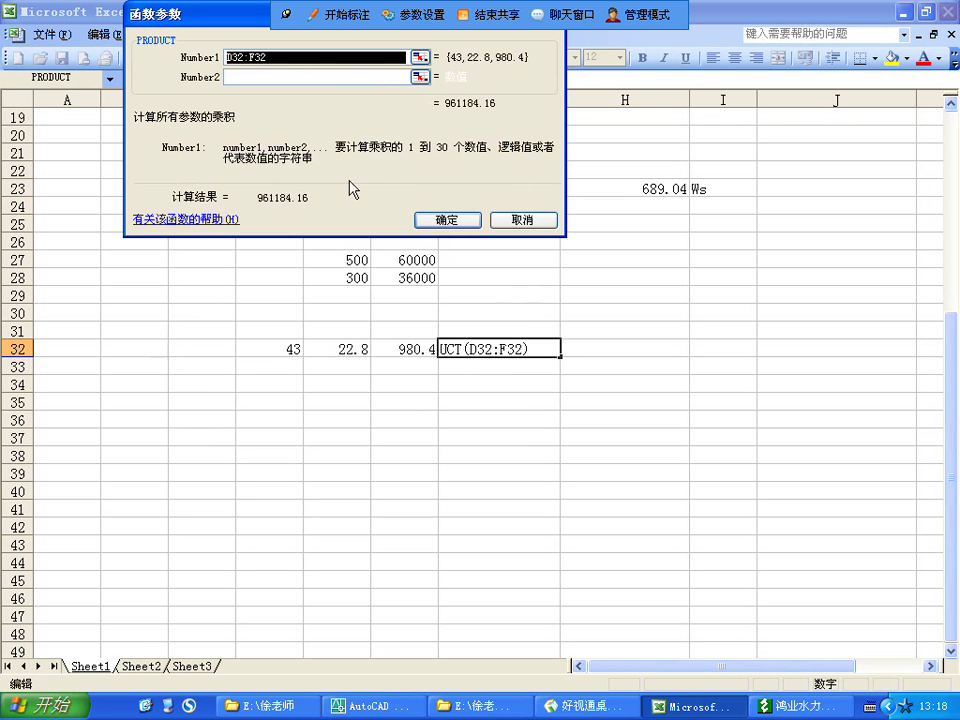
left_click(408, 352)
left_click(323, 78)
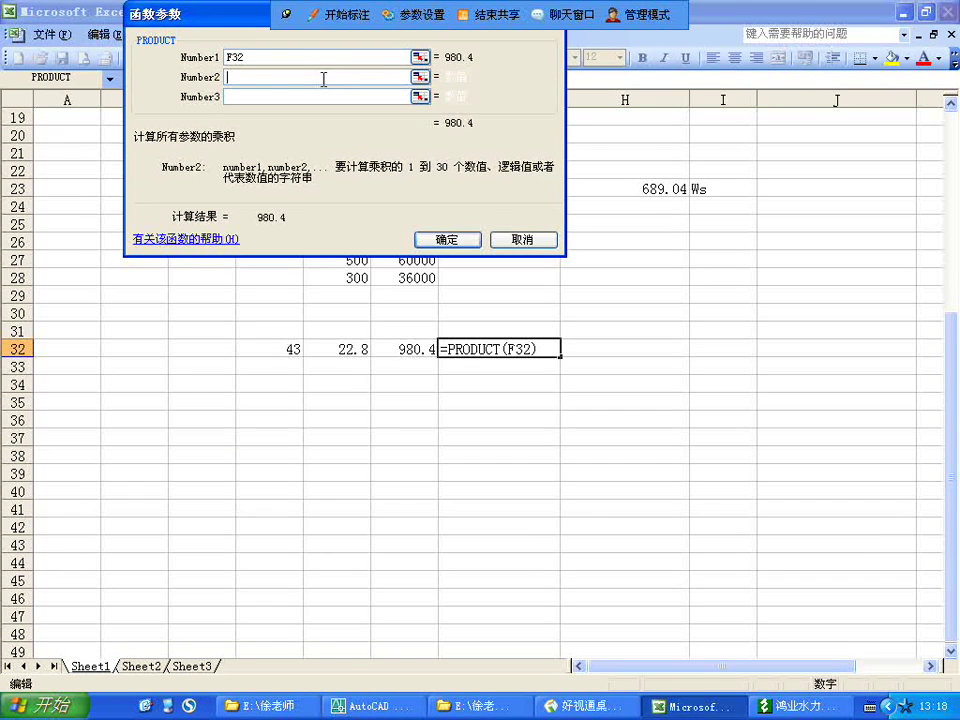
type("6")
left_click(447, 240)
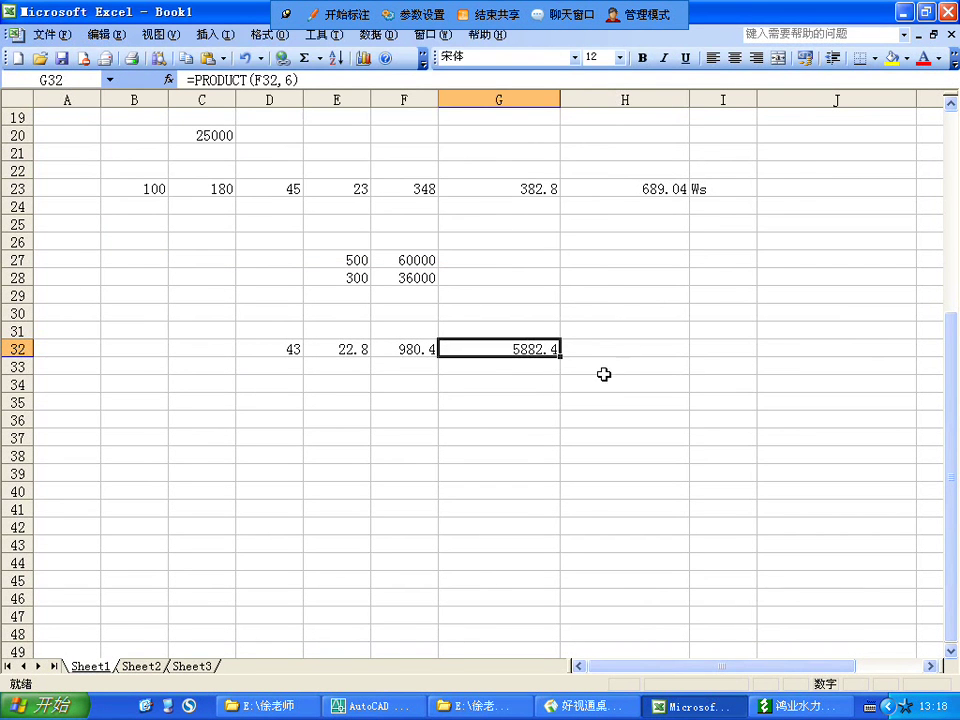
- Switch back to the architectural plan in AutoCAD
left_click(606, 372)
left_click(493, 348)
left_click(540, 399)
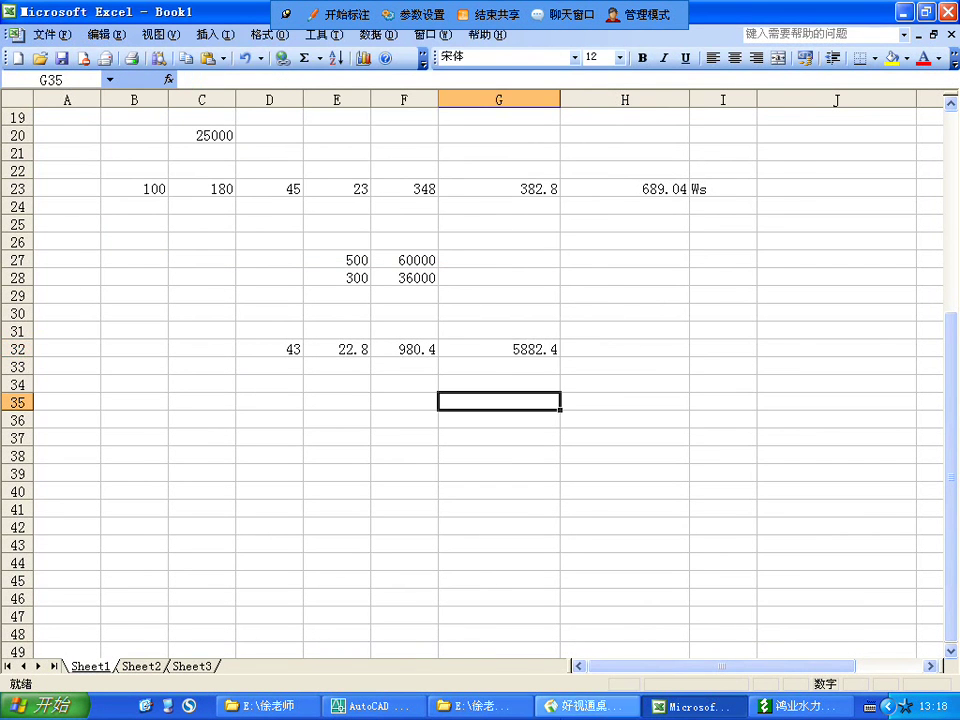
left_click(400, 707)
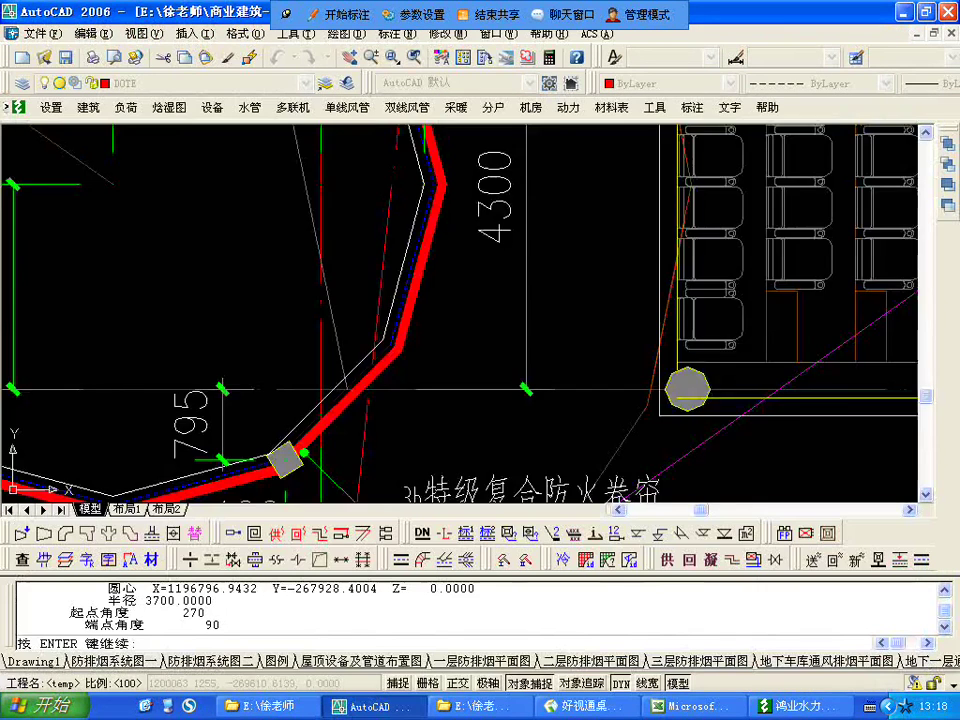
- Open the 屋顶设备及管道布置图 drawing and examine the round atrium roof with the smoke exhaust fans around it
scroll(398, 186, "down", 3)
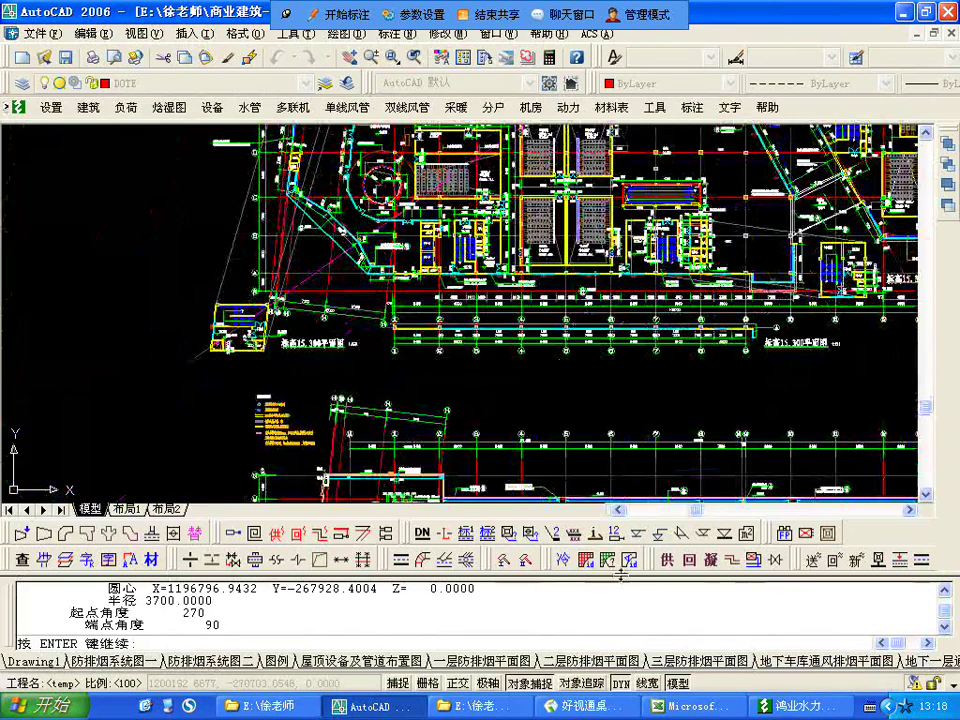
left_click(307, 664)
scroll(495, 372, "up", 3)
scroll(340, 437, "up", 8)
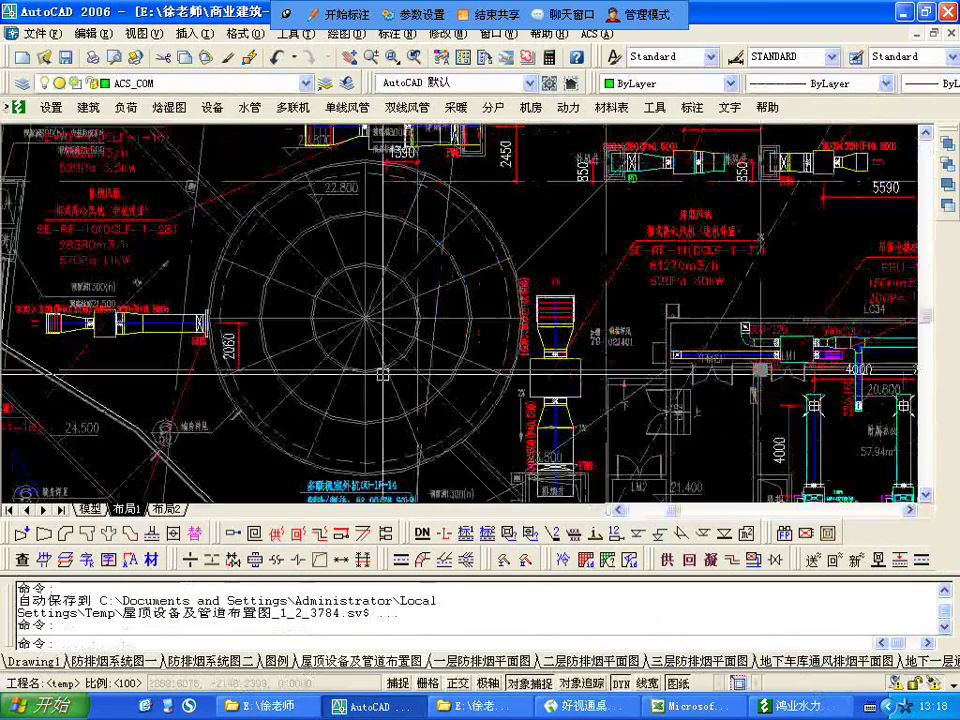
scroll(340, 437, "down", 5)
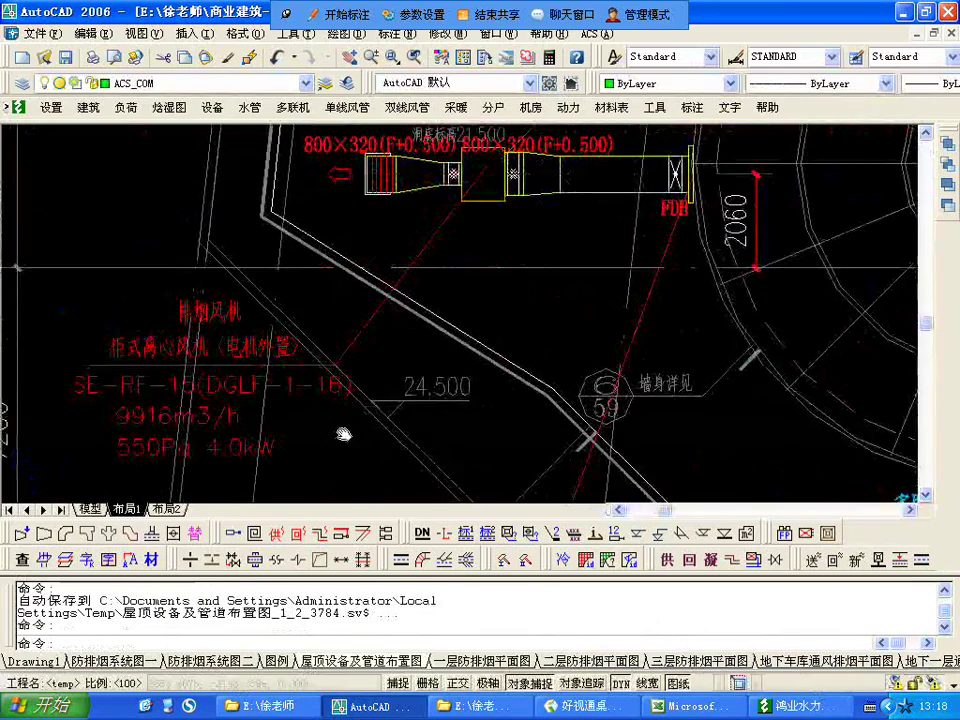
scroll(531, 326, "up", 3)
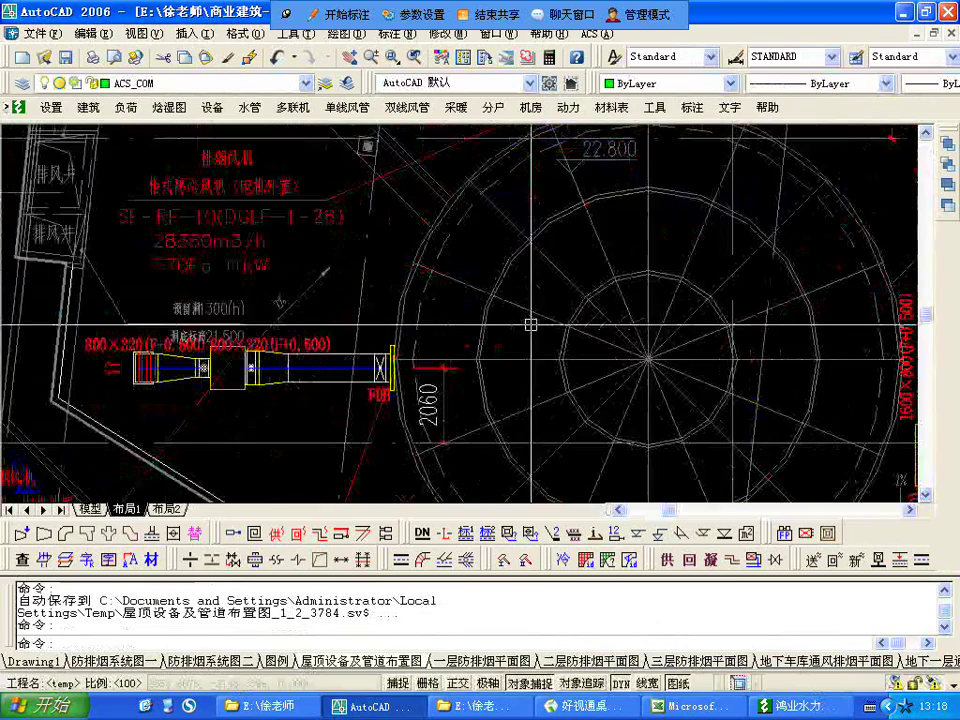
middle_click_drag(814, 383, 715, 328)
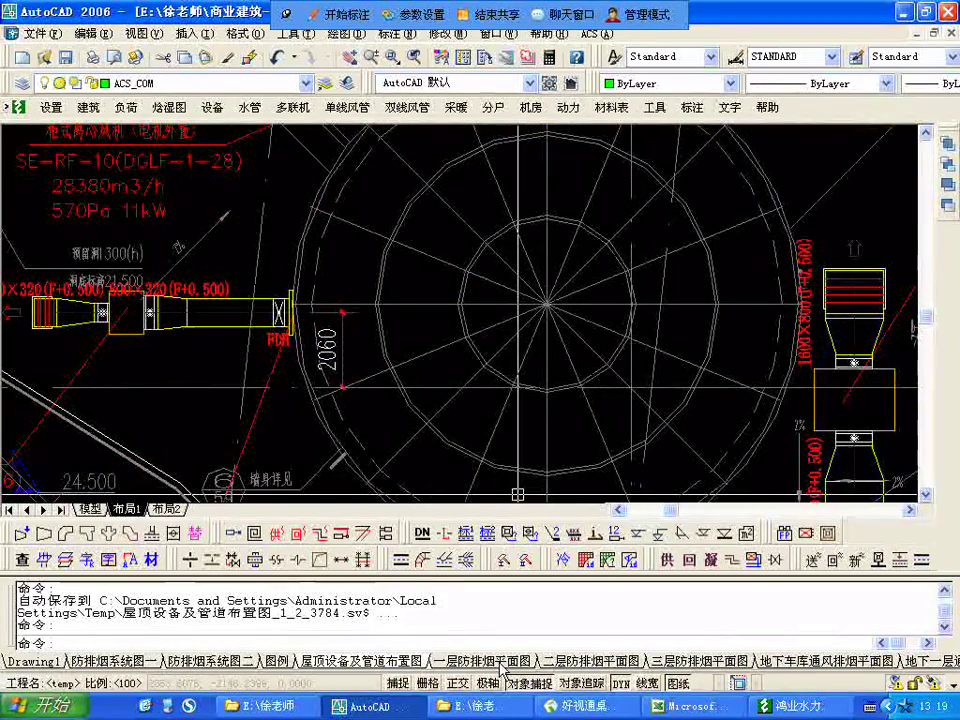
- Look through the third-floor, underground garage and first-basement ventilation and smoke exhaust drawings for the architectural plan
left_click(737, 662)
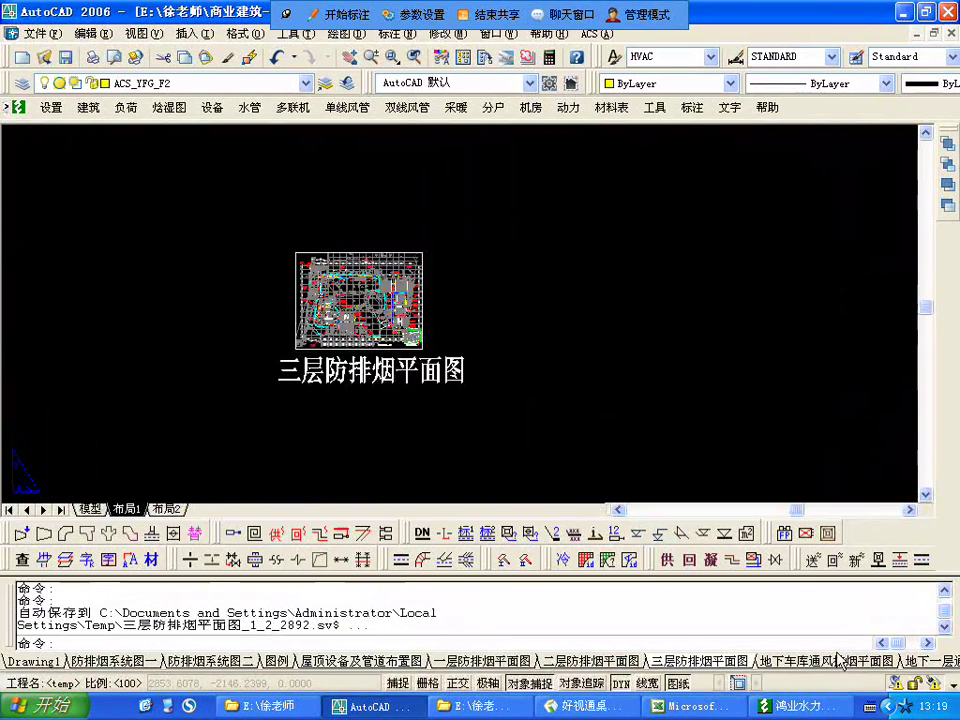
left_click(840, 662)
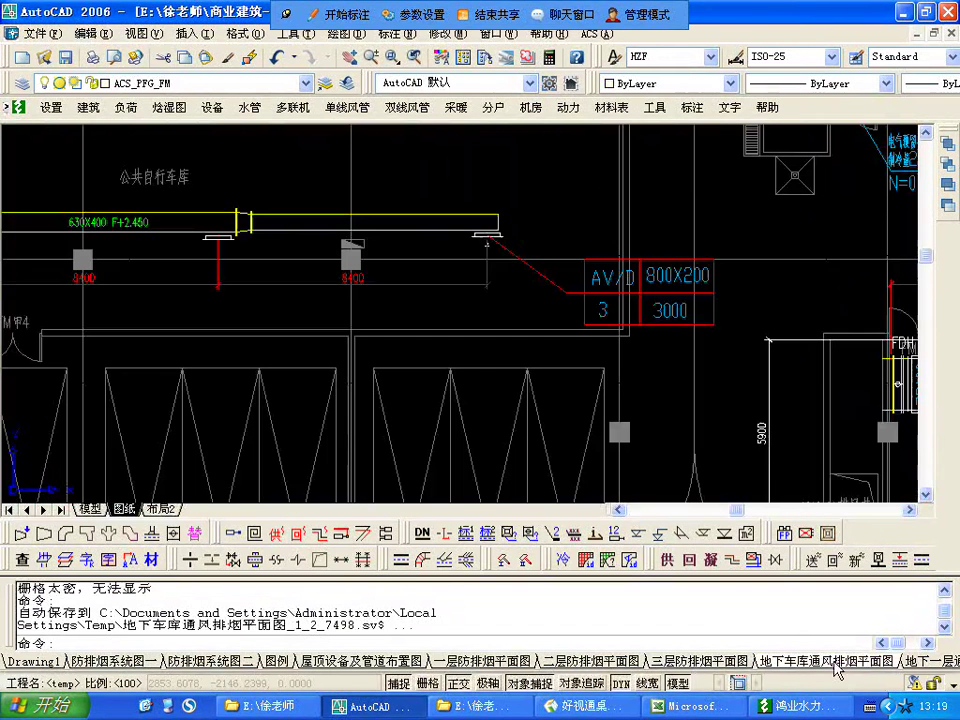
left_click(911, 662)
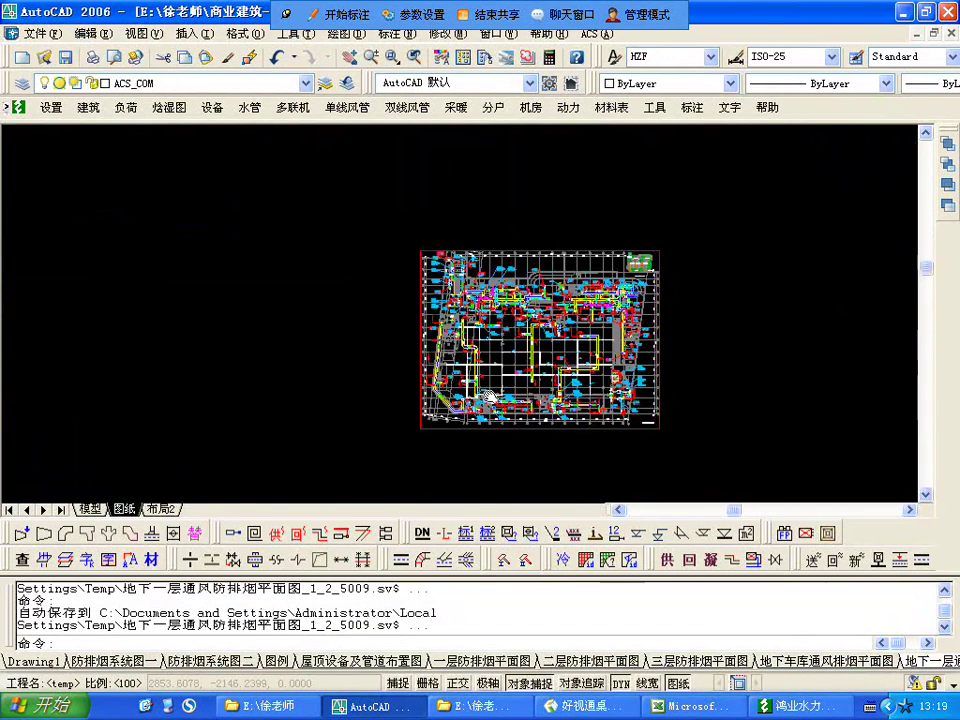
scroll(490, 397, "up", 10)
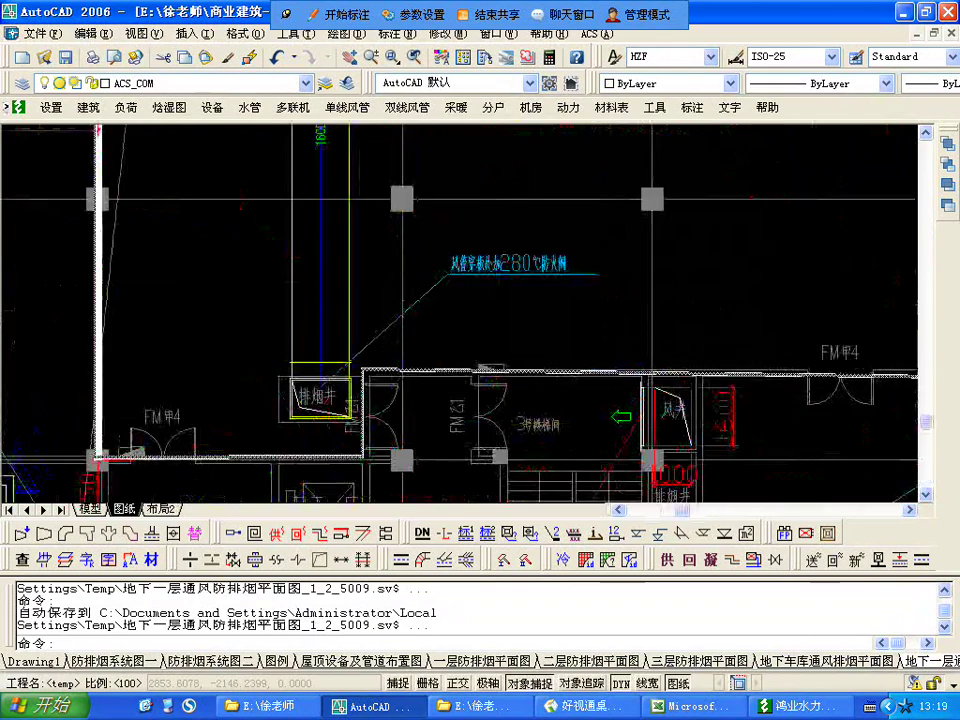
scroll(545, 471, "down", 10)
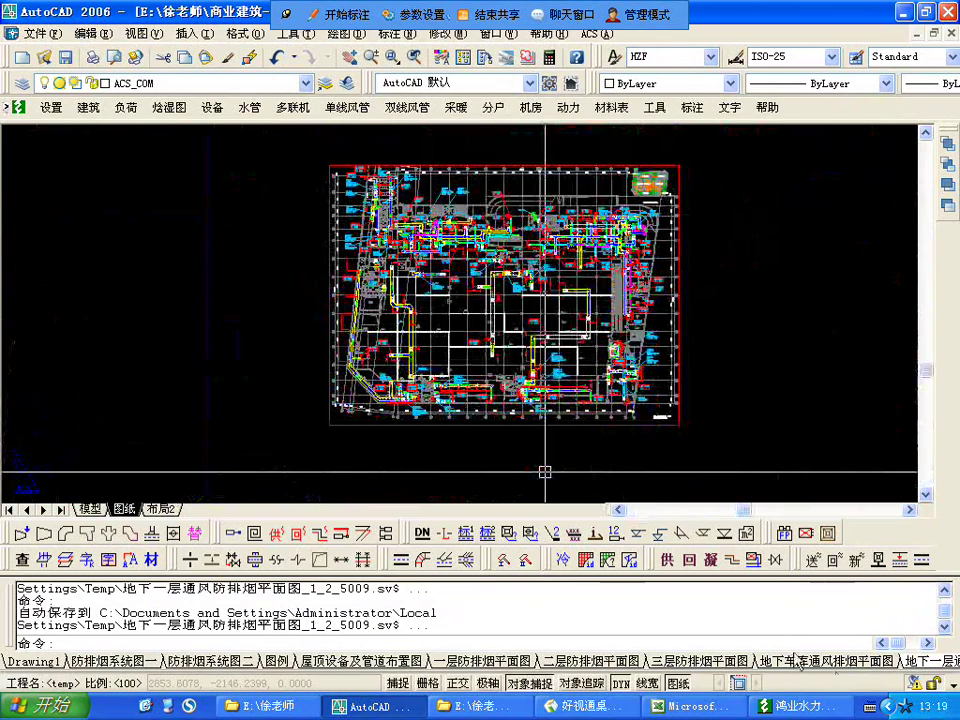
- Switch to the open architectural master drawing 建筑平面，总图_t3.dwg
left_click(497, 33)
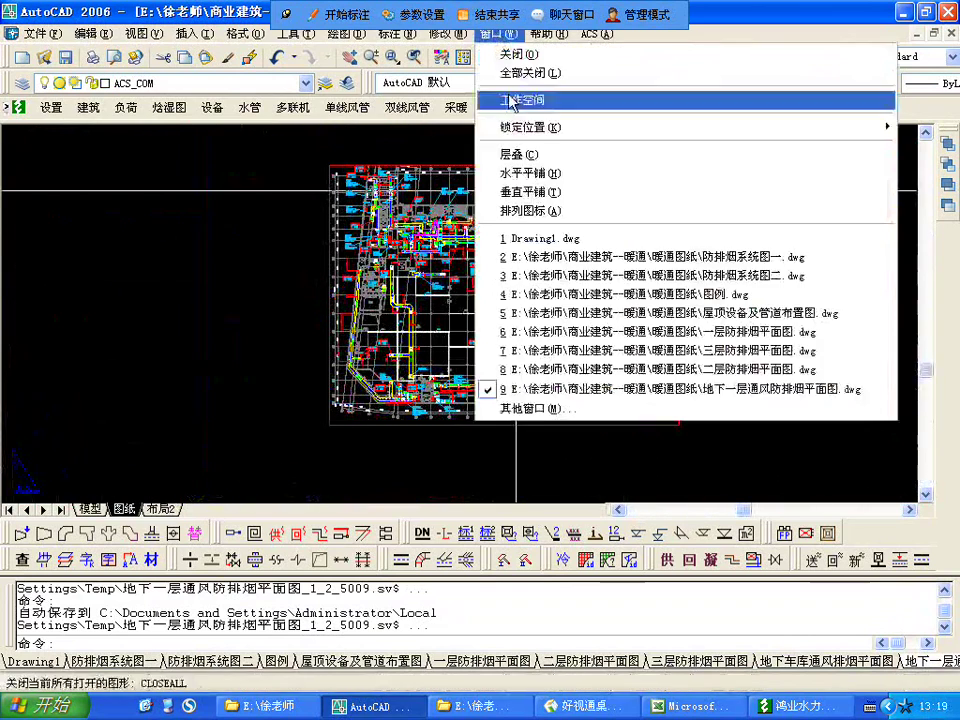
left_click(583, 408)
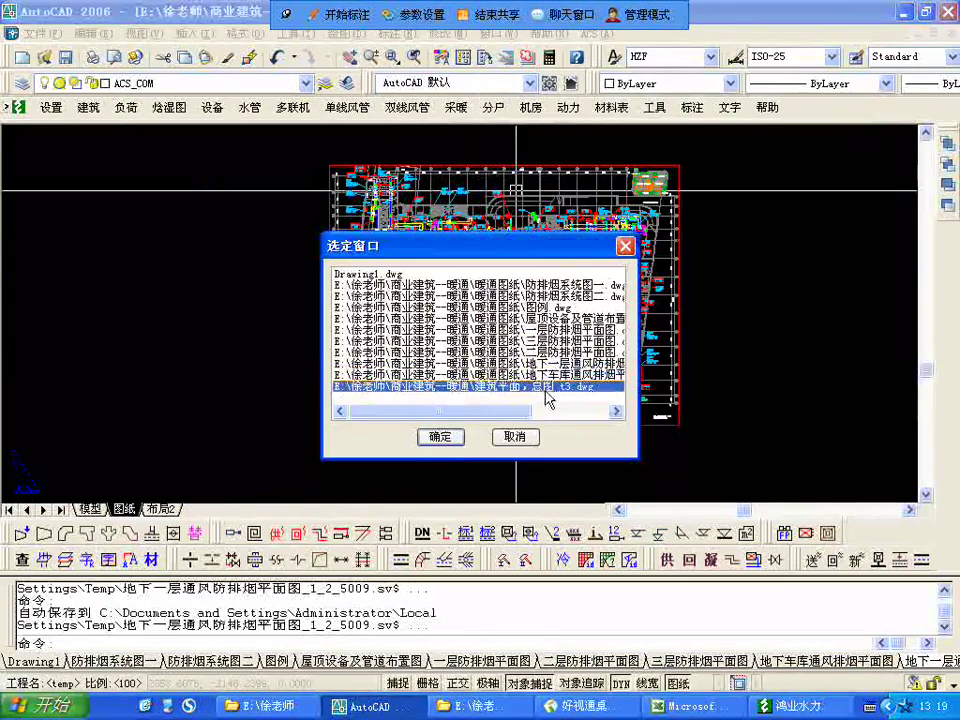
left_click(440, 436)
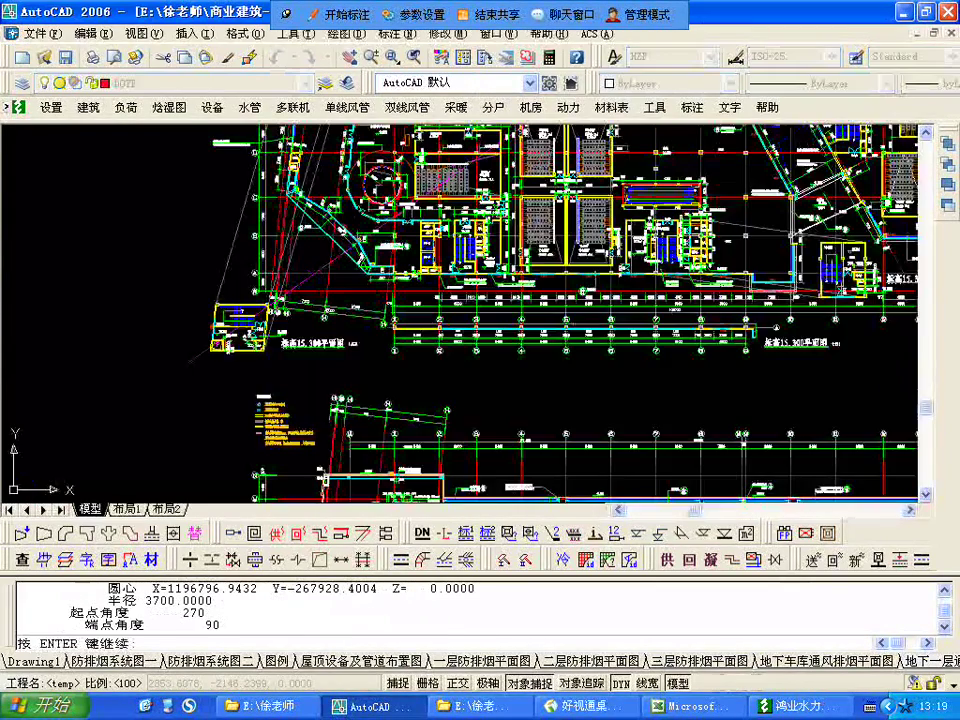
- Locate the round atrium on the floor plan and its glass skylight on the roof plan, and examine the skylight's dimensions
scroll(410, 148, "up", 2)
scroll(410, 148, "up", 2)
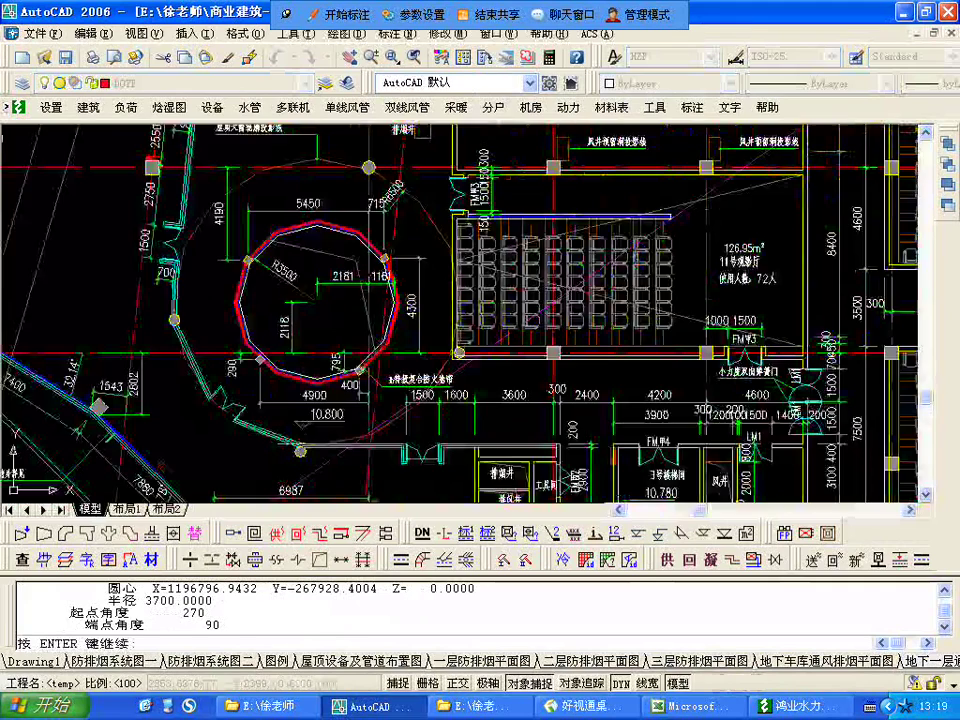
scroll(410, 148, "down", 5)
middle_click_drag(400, 460, 386, 256)
scroll(386, 256, "up", 3)
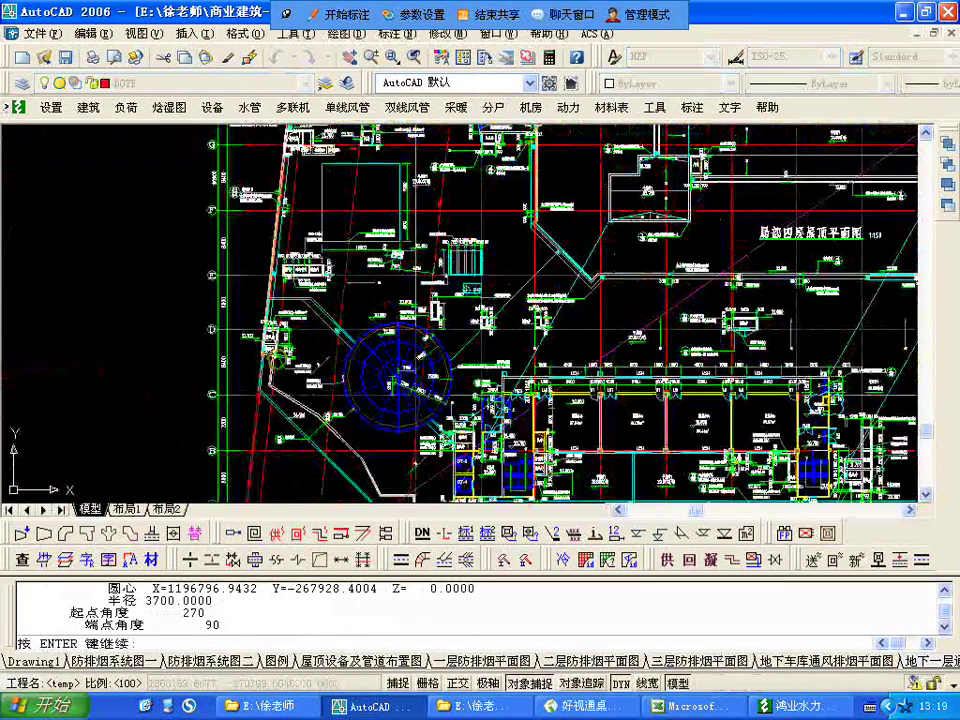
scroll(372, 430, "up", 2)
scroll(372, 430, "up", 4)
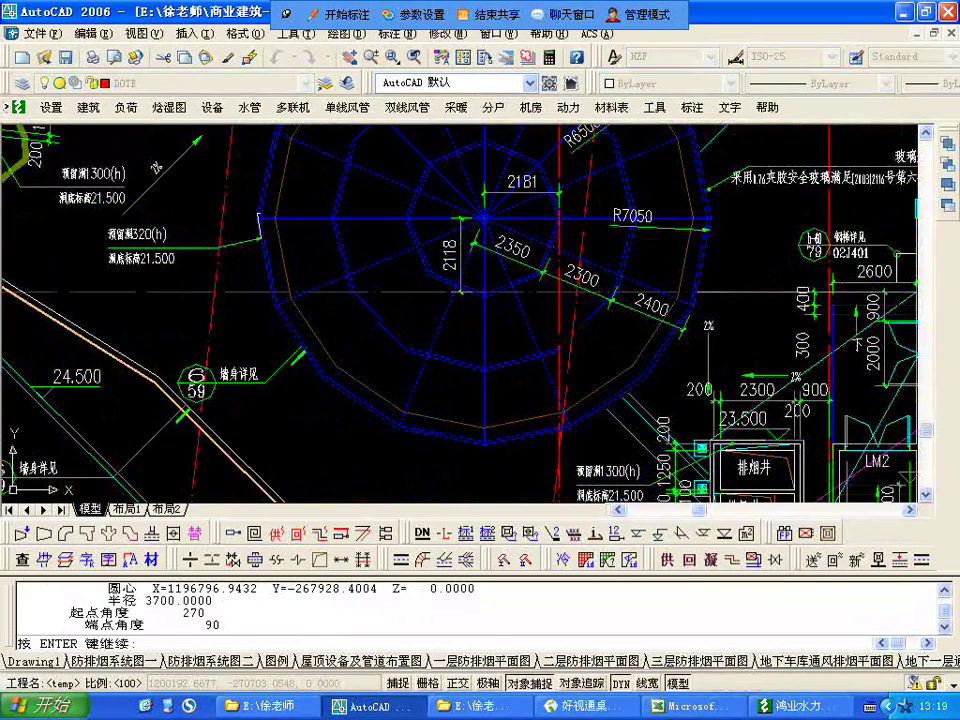
- Examine the reserved openings beside the round skylight and the elevation mark of the adjoining flat roof
scroll(444, 360, "down", 6)
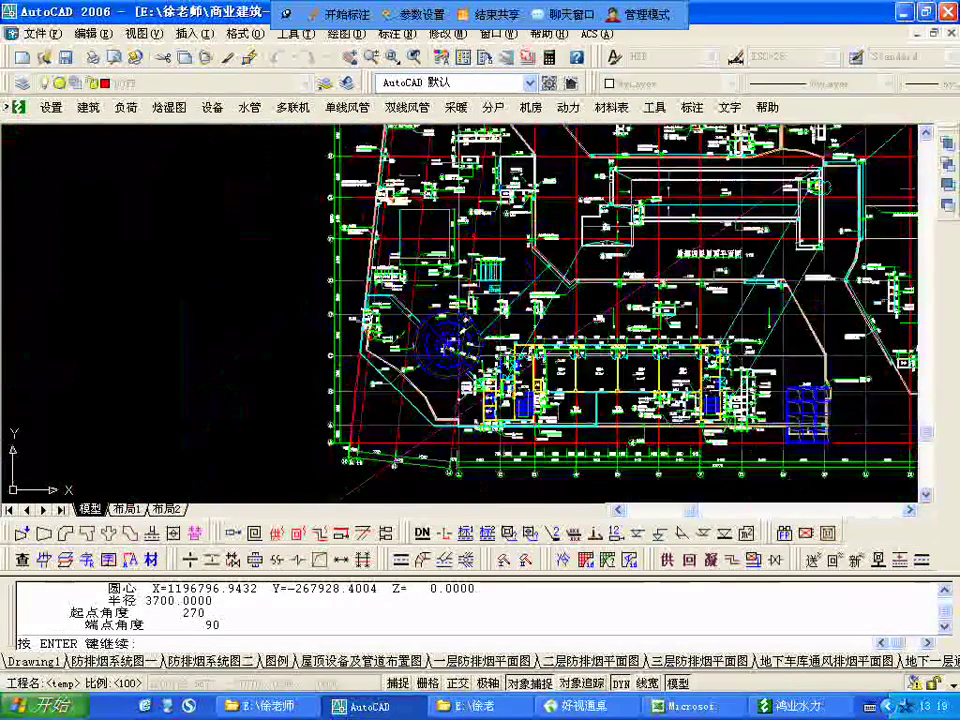
scroll(444, 360, "up", 8)
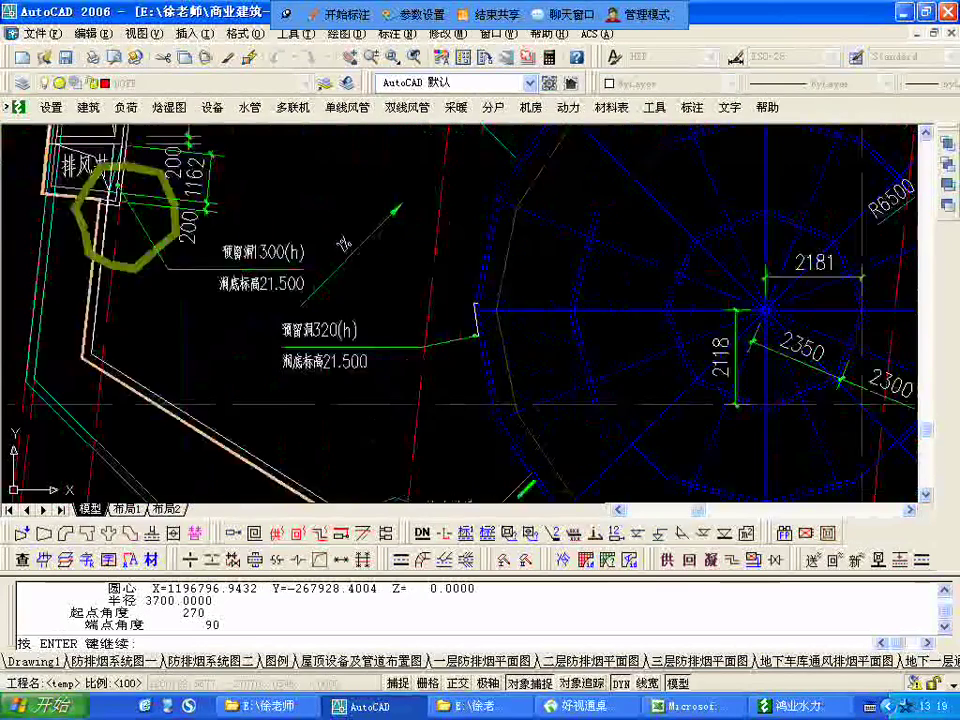
scroll(296, 309, "down", 2)
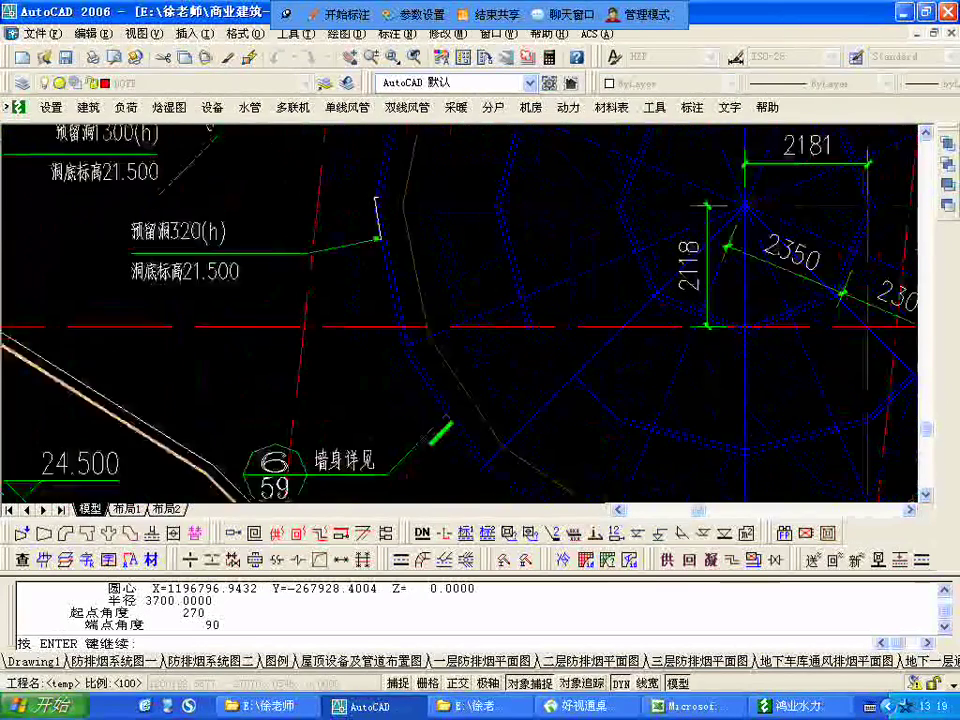
scroll(460, 310, "down", 4)
scroll(460, 310, "up", 6)
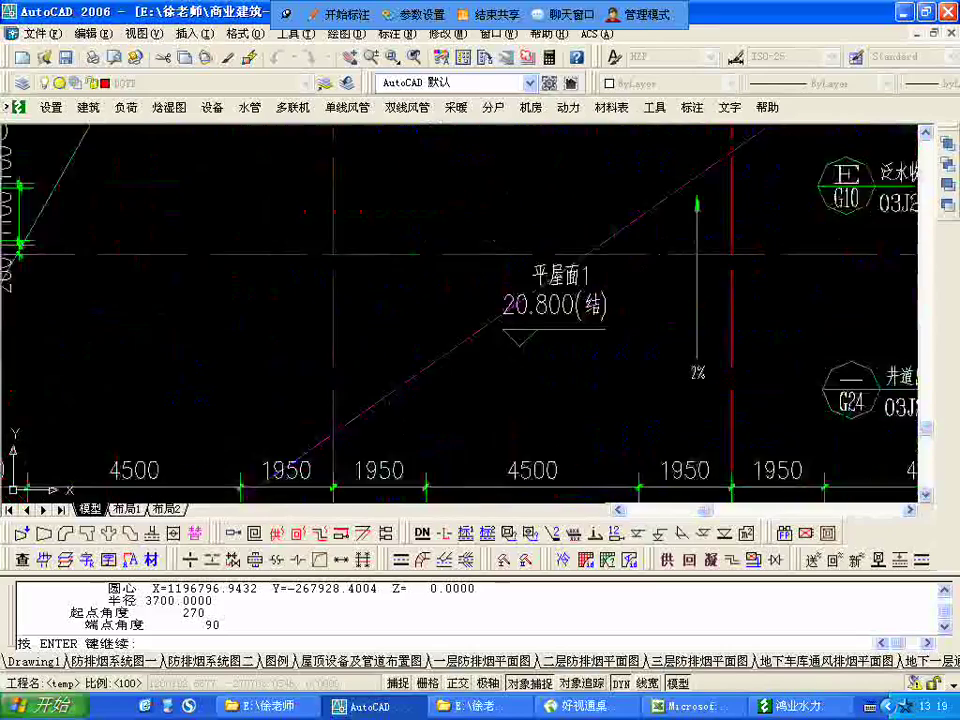
scroll(536, 339, "down", 2)
scroll(538, 348, "down", 5)
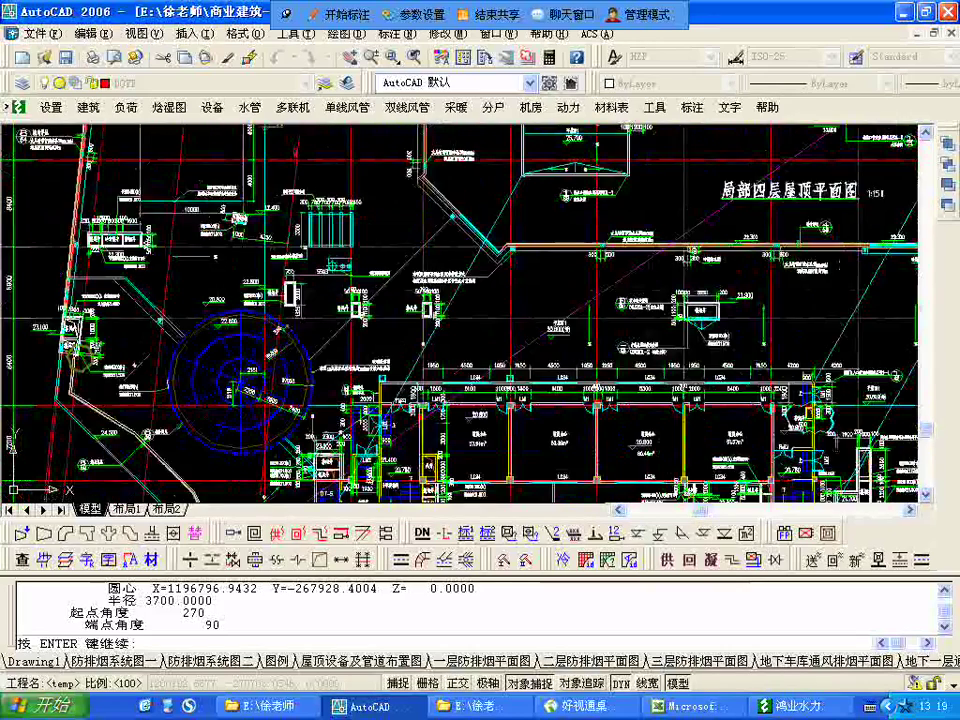
- Compare the round skylight's elevation mark with the surrounding flat roof's structural elevation on the roof plan
scroll(156, 425, "up", 5)
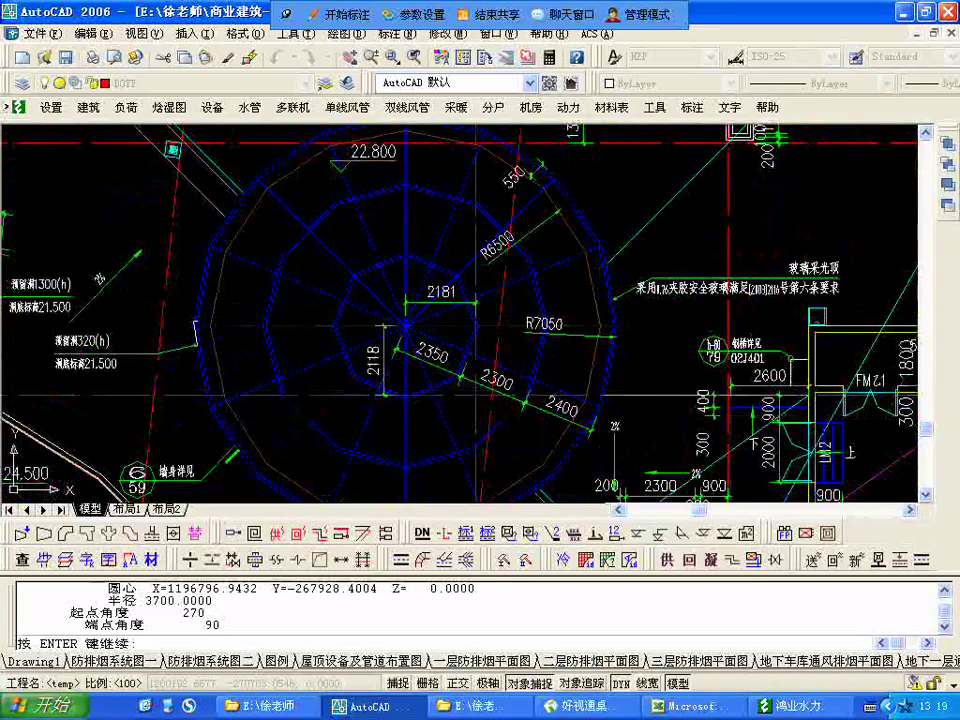
mouse_move(416, 250)
middle_mouse_down()
mouse_move(364, 253)
mouse_move(294, 280)
middle_mouse_up()
scroll(300, 300, "down", 5)
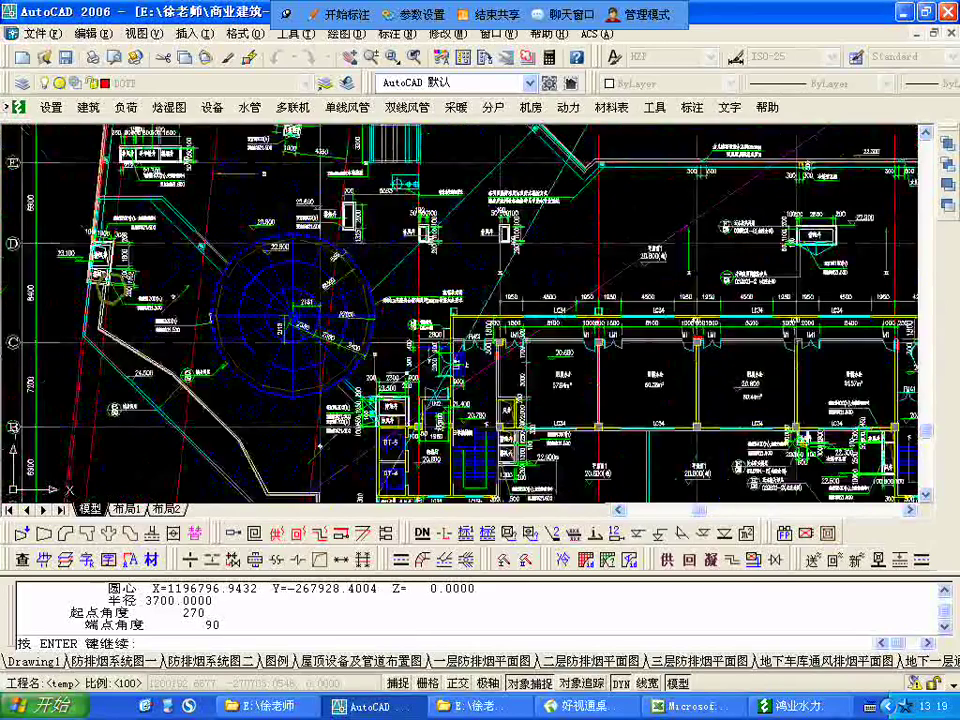
scroll(783, 188, "up", 6)
middle_click_drag(452, 335, 634, 313)
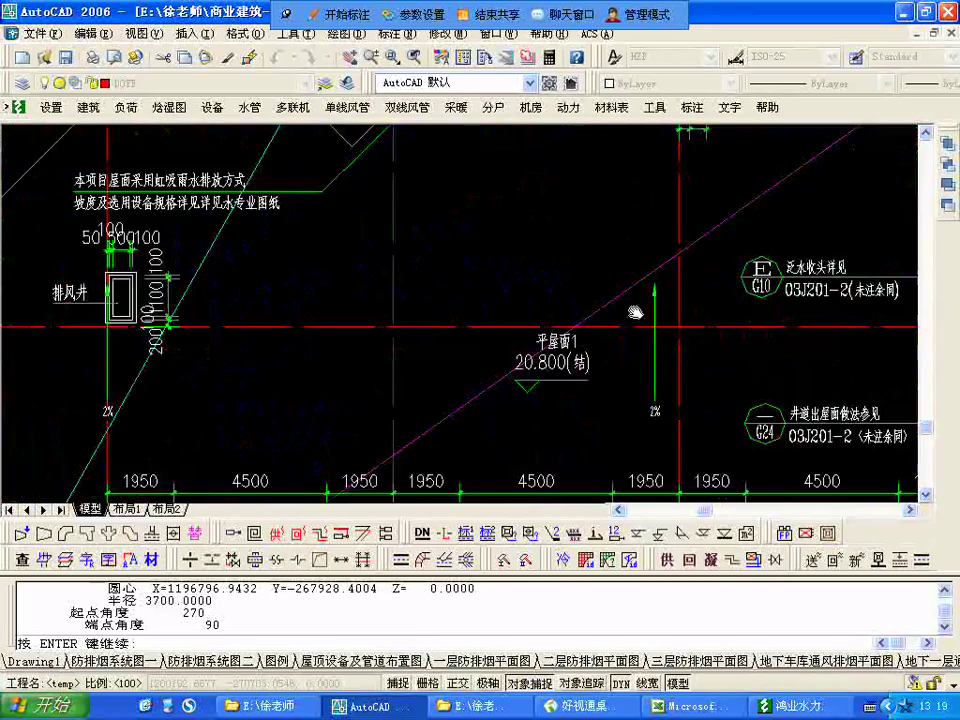
scroll(635, 313, "down", 6)
scroll(320, 328, "up", 6)
middle_click_drag(320, 328, 442, 314)
scroll(442, 314, "up", 3)
scroll(309, 262, "down", 4)
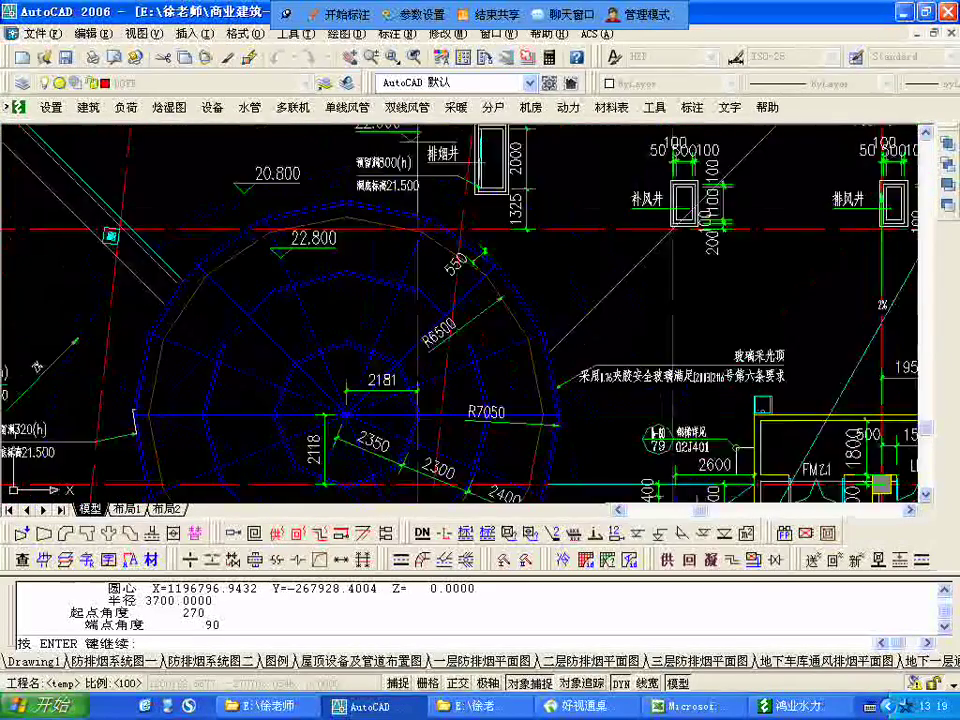
scroll(305, 247, "down", 4)
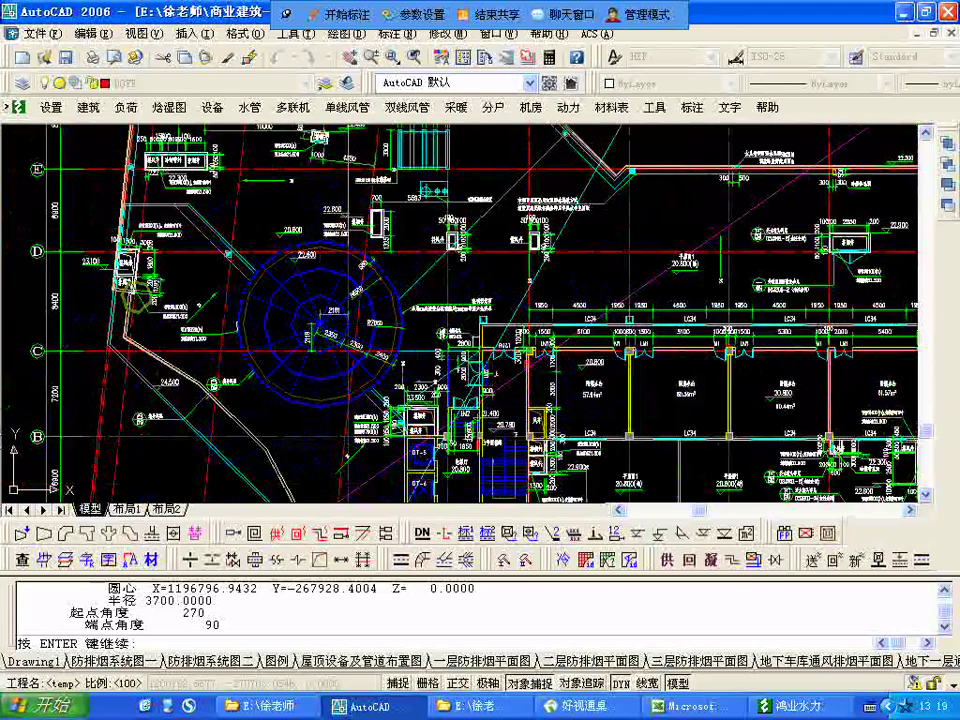
- Glance at the Excel calculation, return to the AutoCAD roof plan and List the properties of the skylight's R6500 circle
left_click(690, 706)
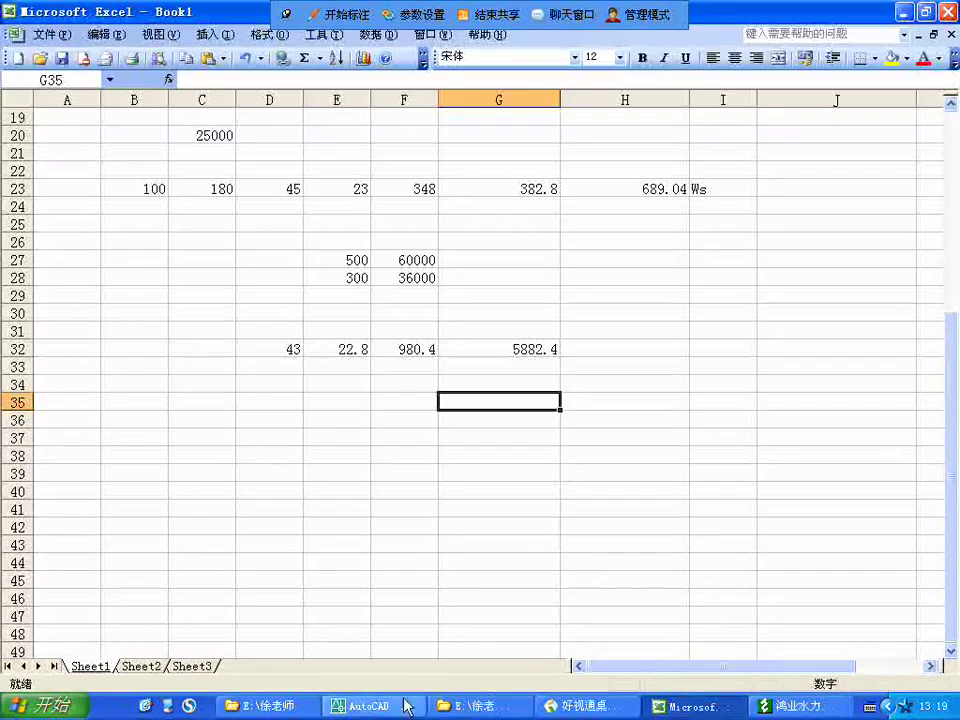
left_click(372, 706)
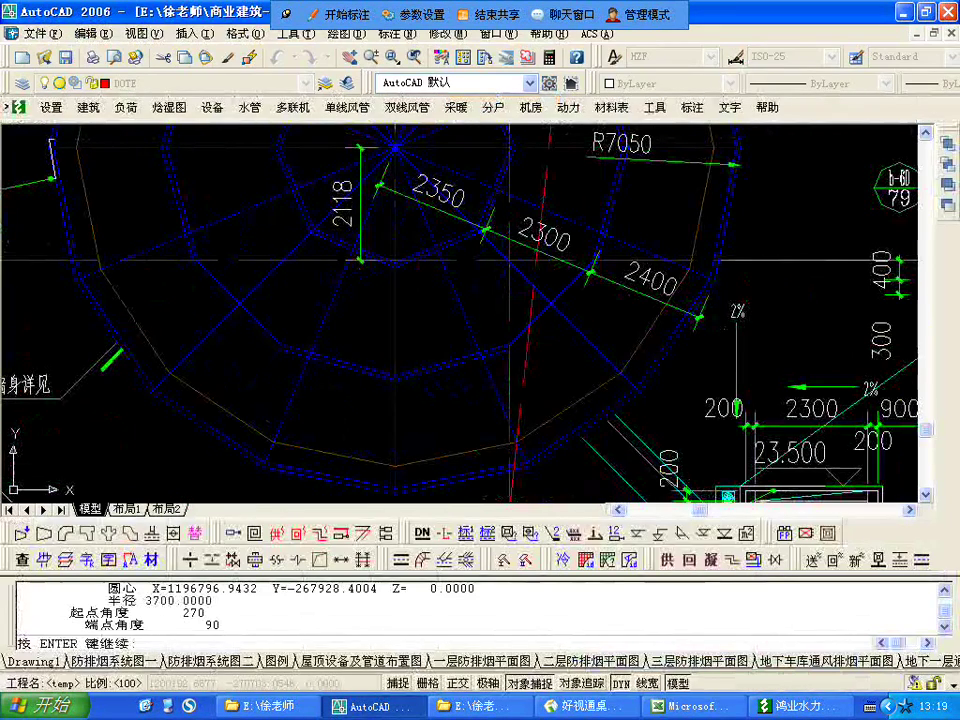
key("Return")
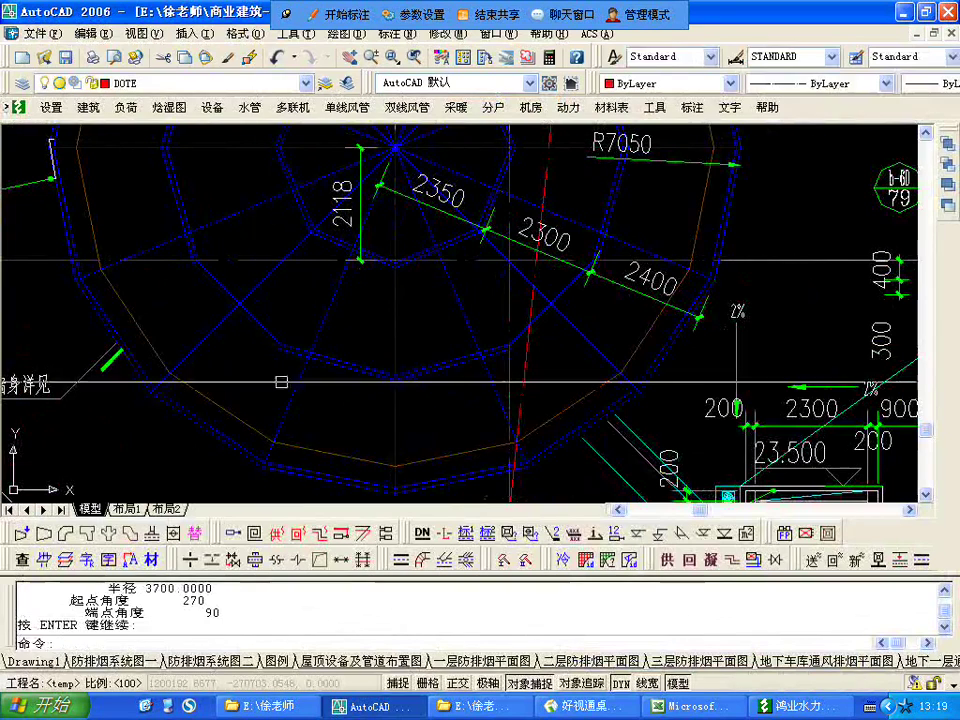
left_click(302, 440)
type("li")
key("Return")
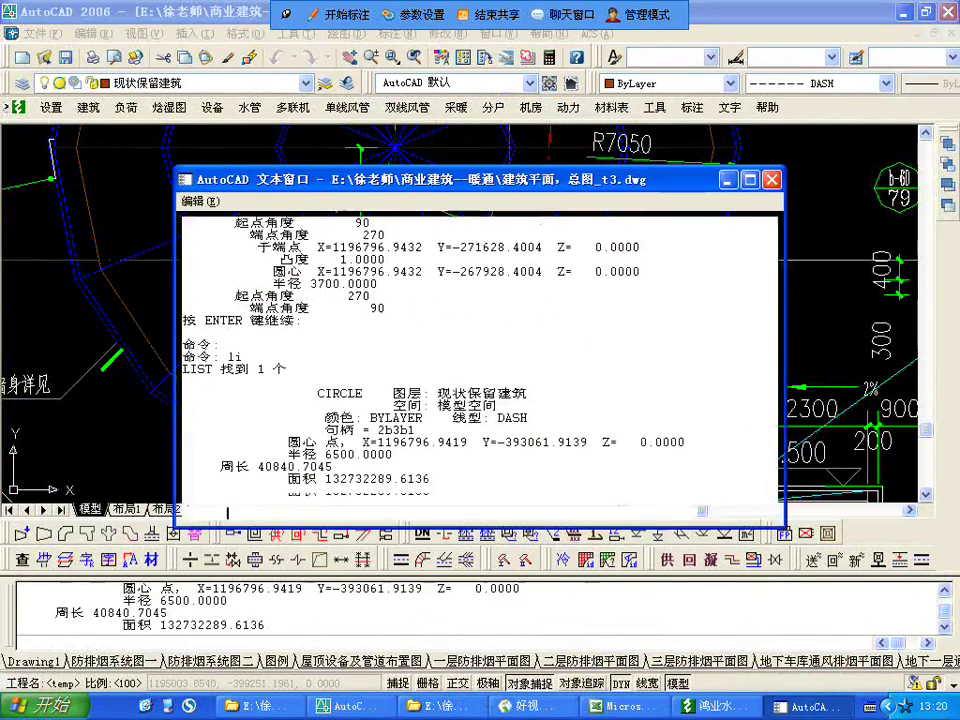
- Compare the listed areas of the skylight circle and the earlier fire-shutter polyline, and switch to the Excel workbook
scroll(400, 360, "up", 4)
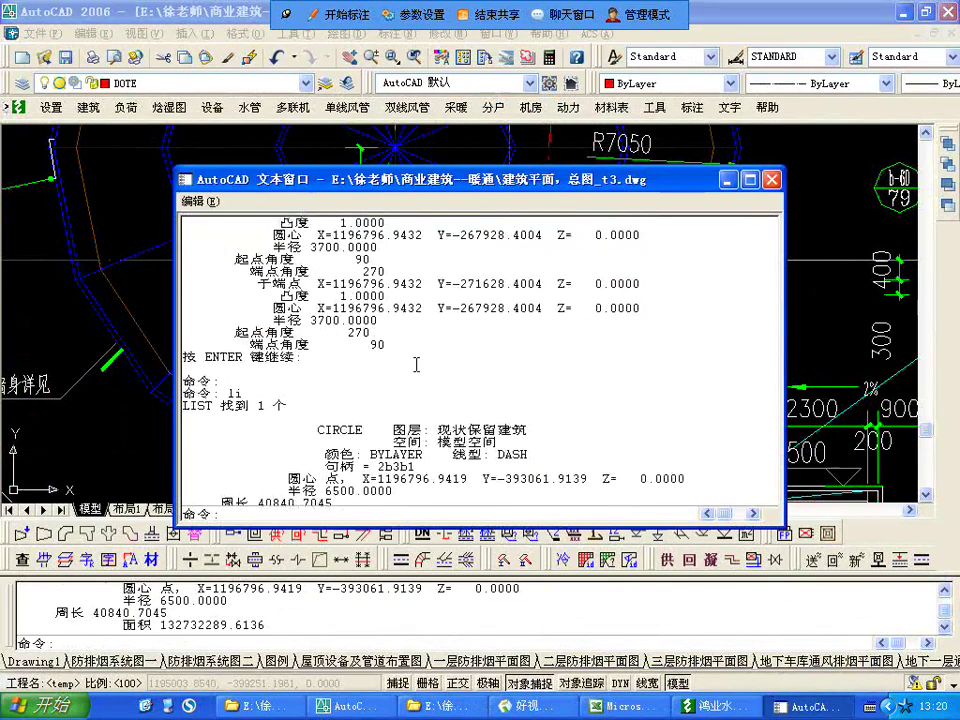
scroll(418, 375, "up", 2)
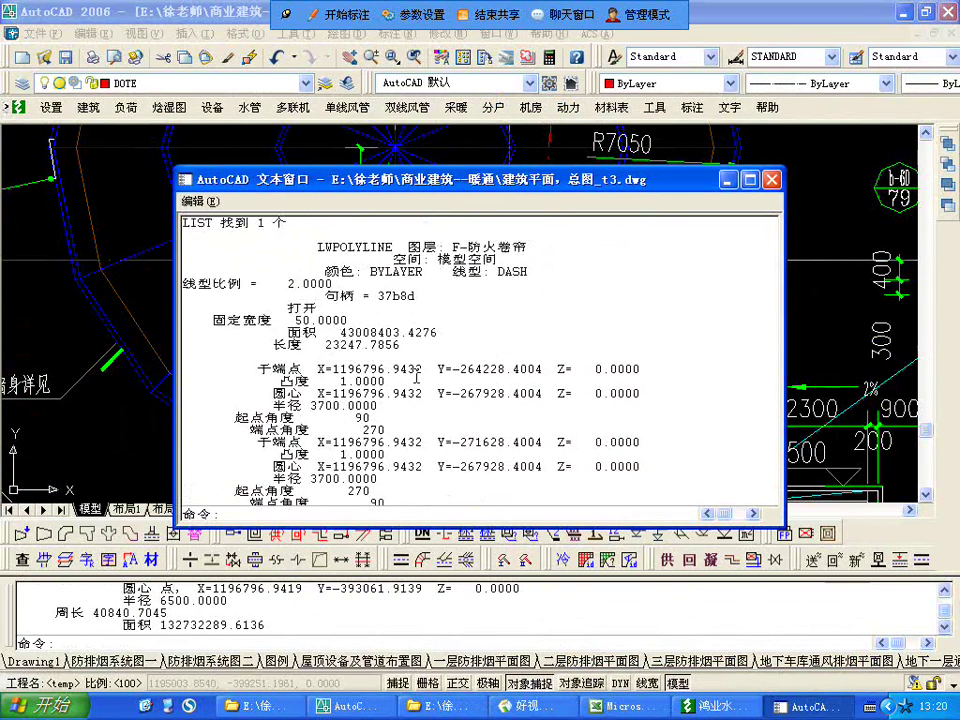
scroll(417, 377, "up", 1)
scroll(416, 377, "down", 5)
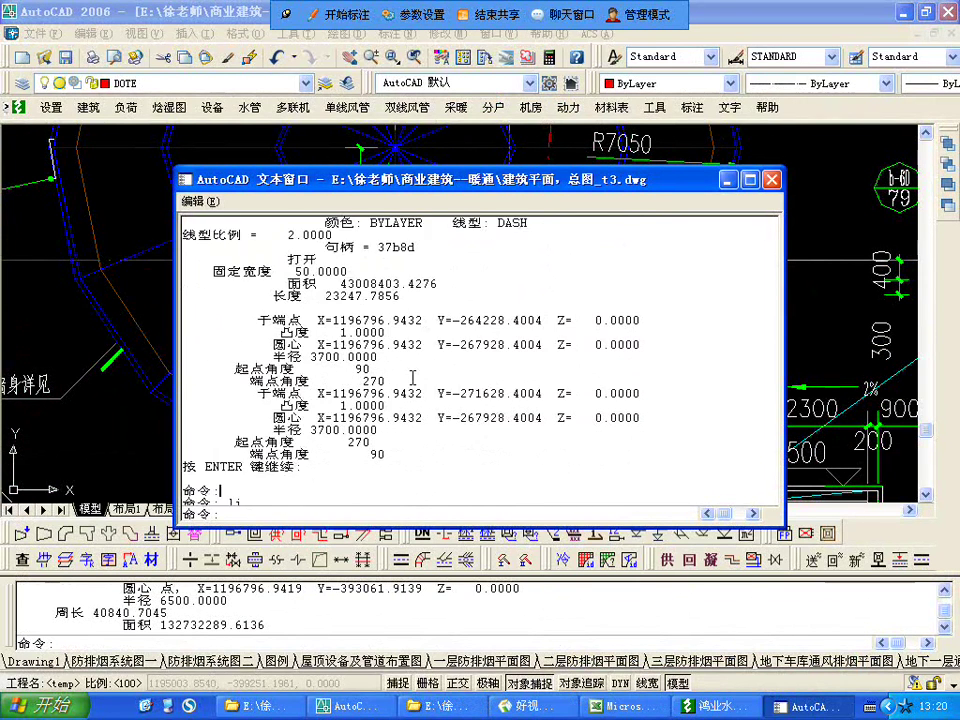
scroll(412, 377, "down", 2)
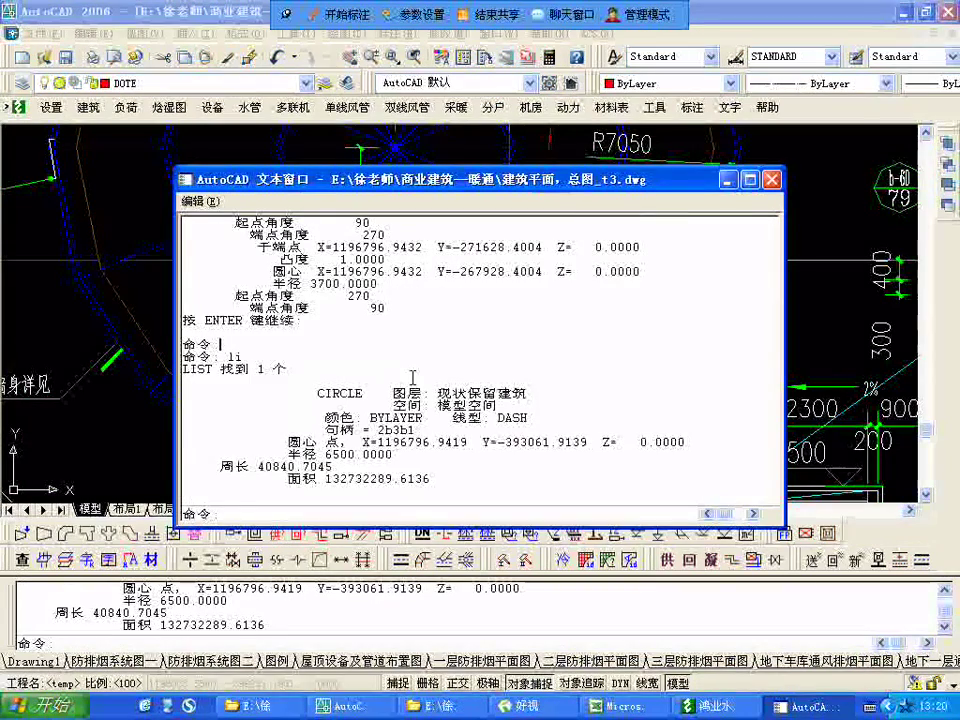
left_click(729, 181)
key("alt+Tab")
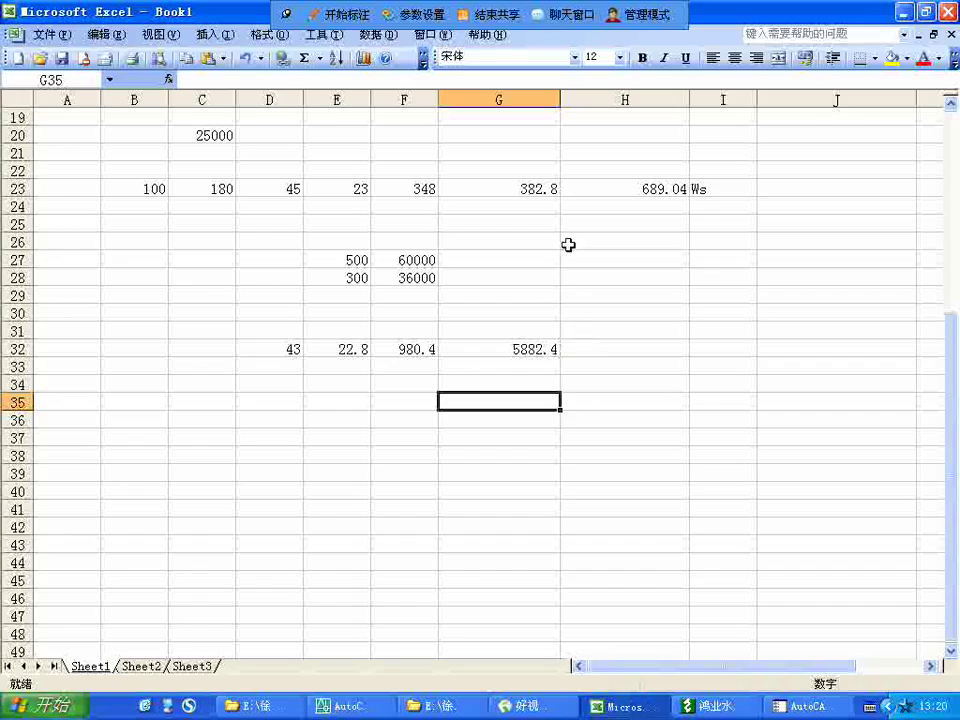
- Set the area in cell D32 of the atrium smoke exhaust calculation to 60
left_click(540, 347)
left_click(397, 348)
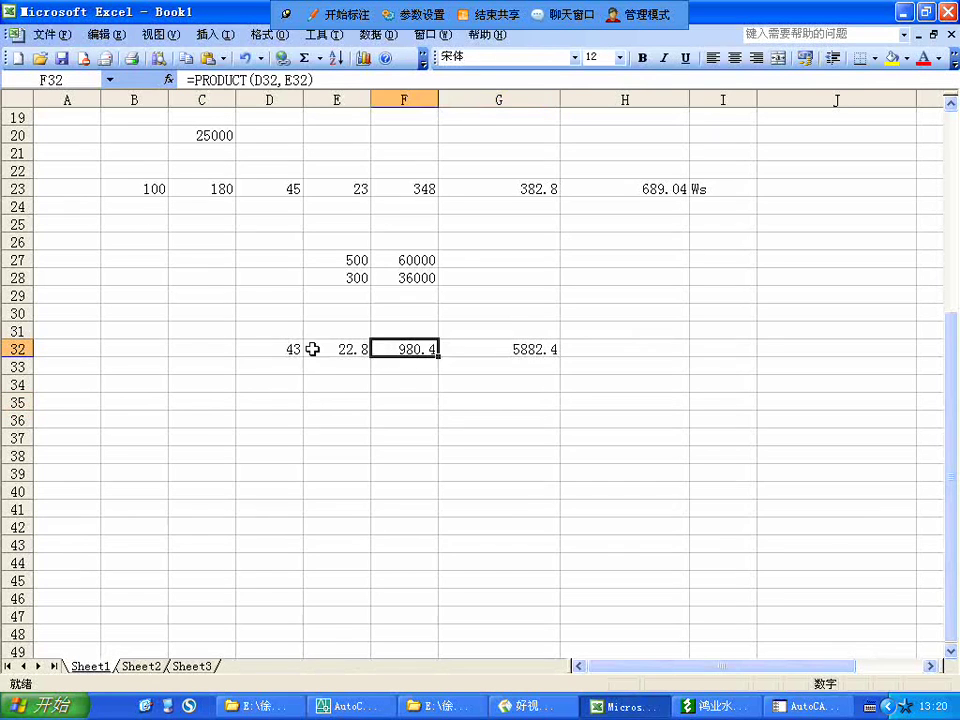
left_click(298, 348)
type("60")
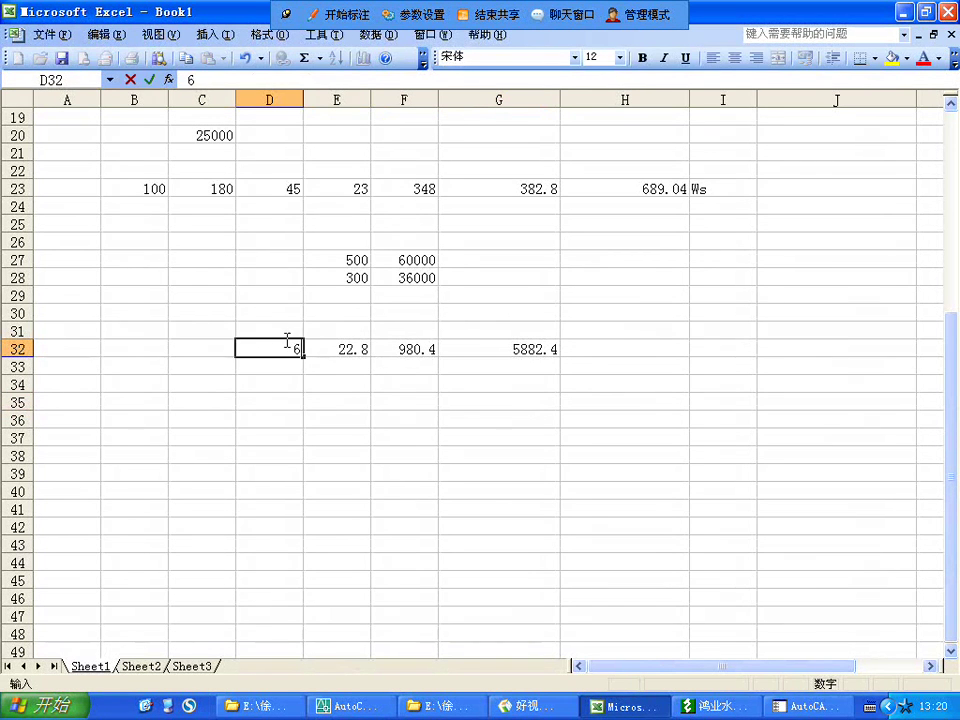
left_click(368, 420)
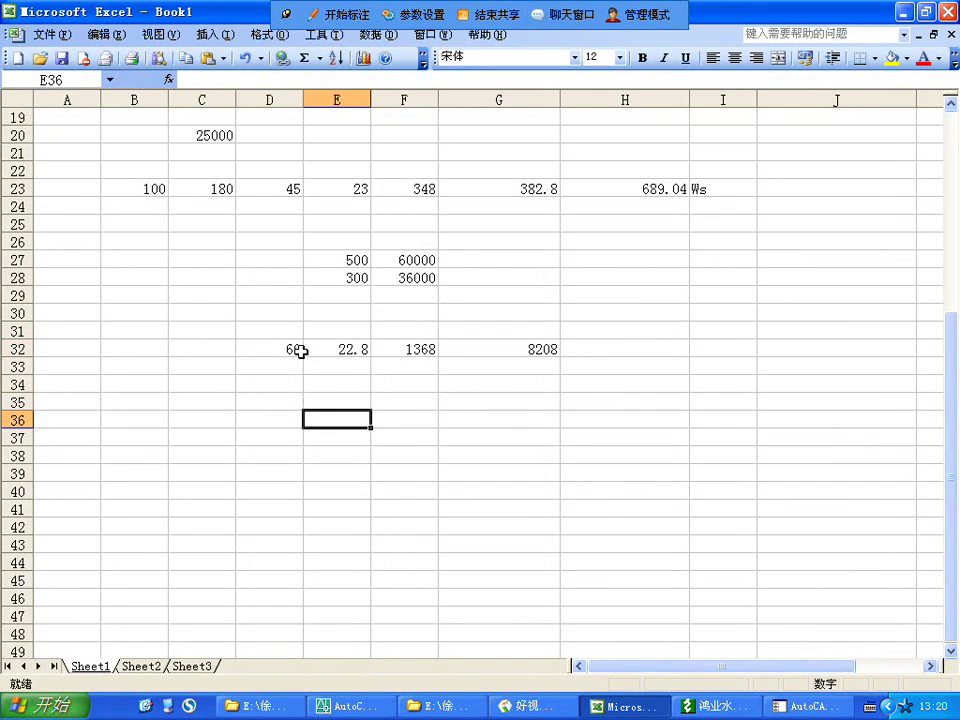
left_click(298, 350)
left_click(298, 371)
left_click(339, 403)
left_click(300, 347)
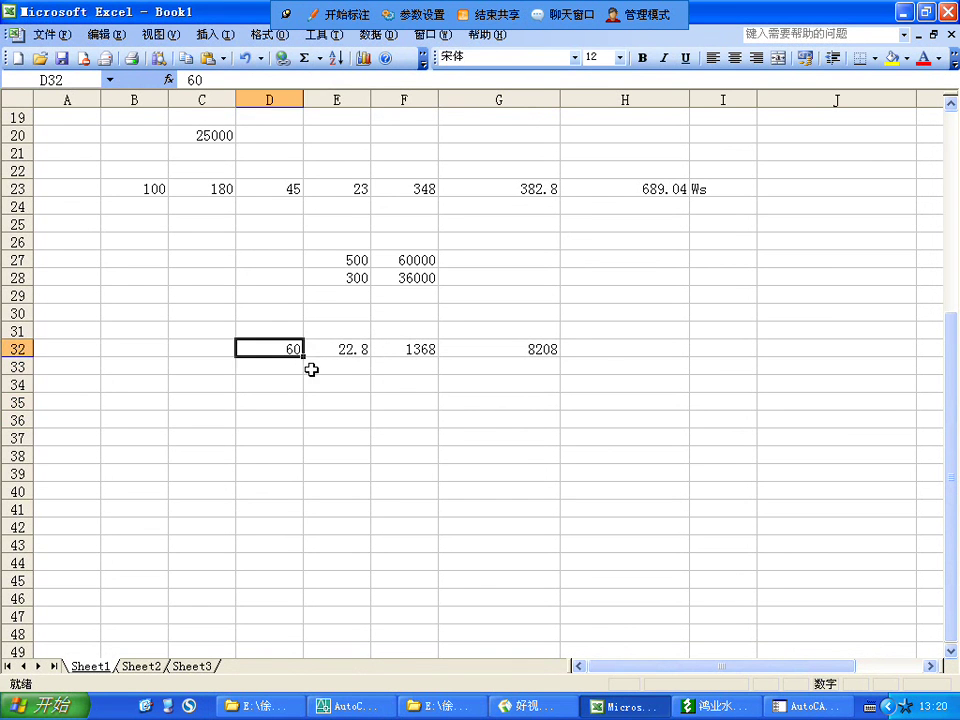
left_click(311, 370)
left_click(292, 348)
left_click(492, 402)
left_click(510, 348)
left_click(566, 559)
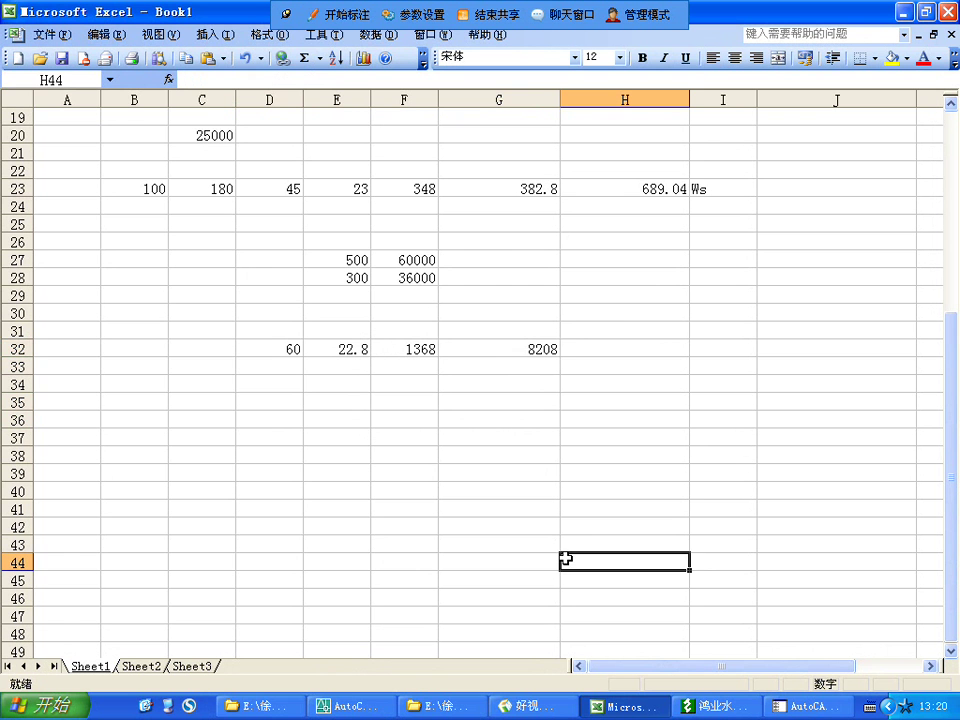
- Insert a PRODUCT function in H32 that multiplies G32 by the factor 1.1
left_click(622, 346)
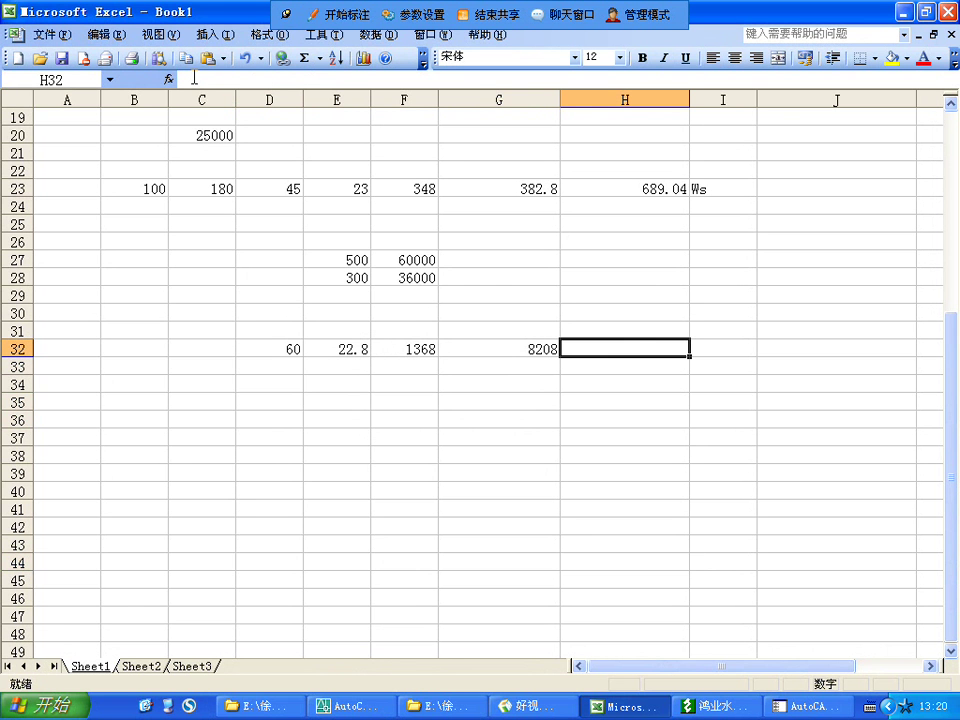
left_click(169, 78)
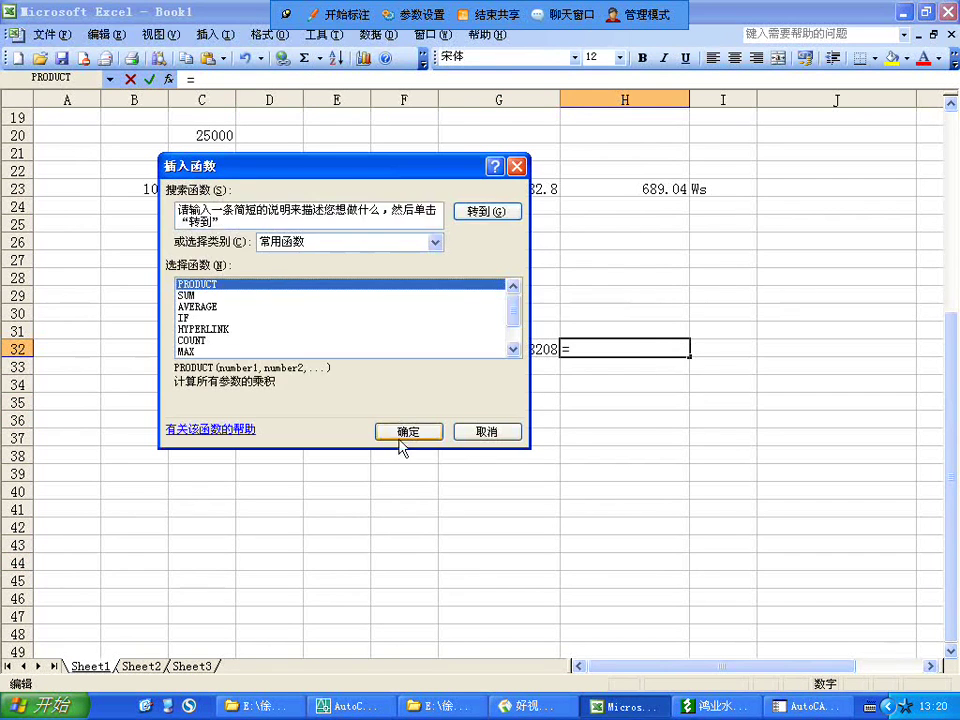
left_click(405, 432)
left_click(519, 352)
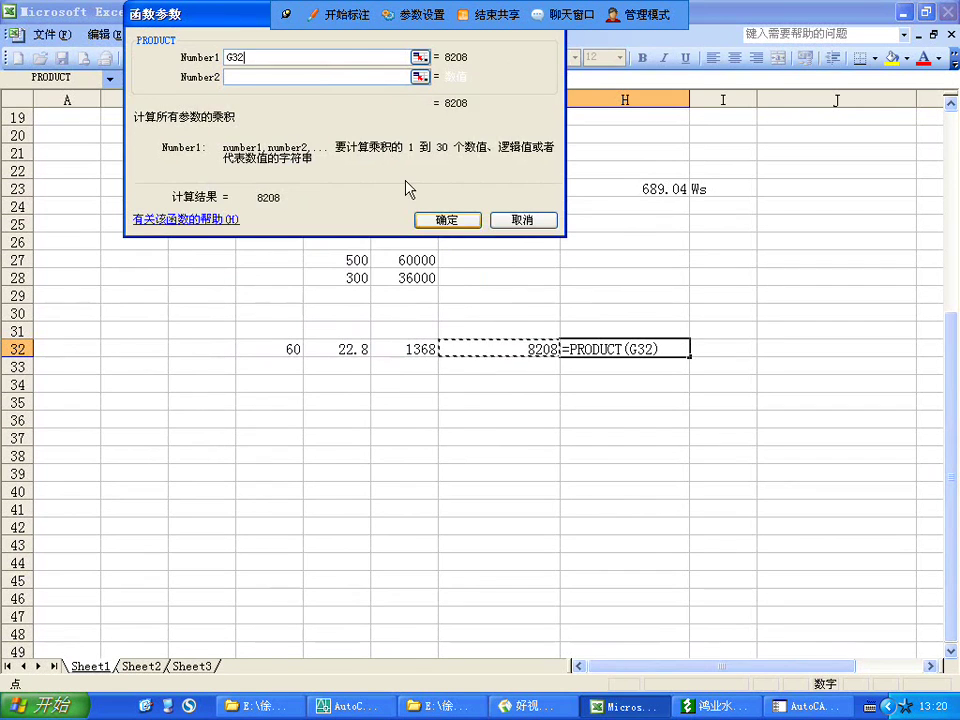
left_click(320, 75)
type("1.1")
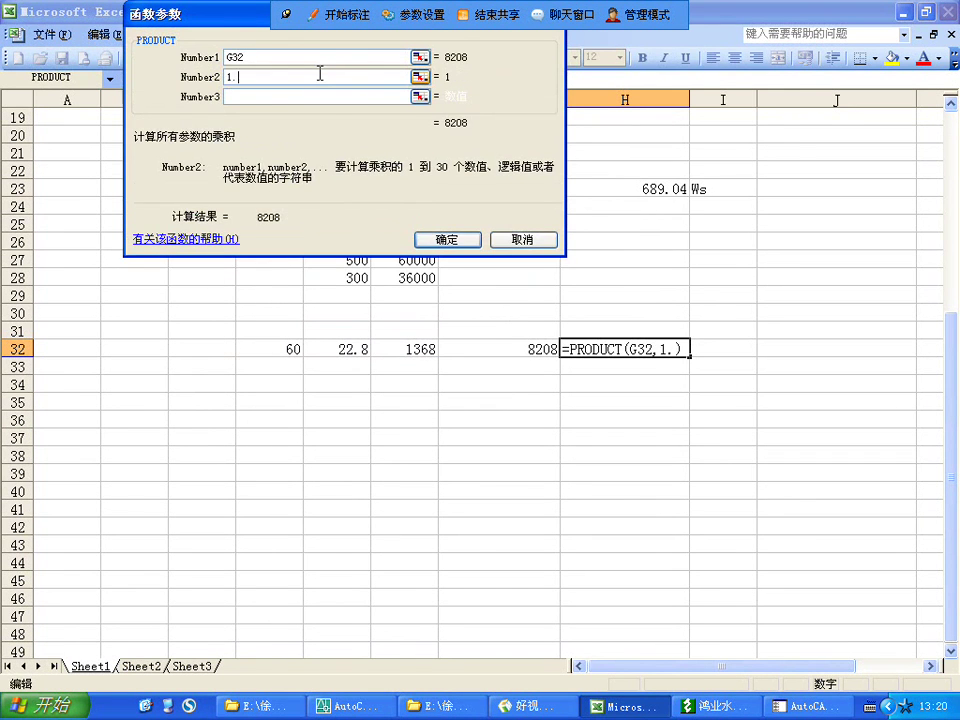
key("Return")
left_click(750, 364)
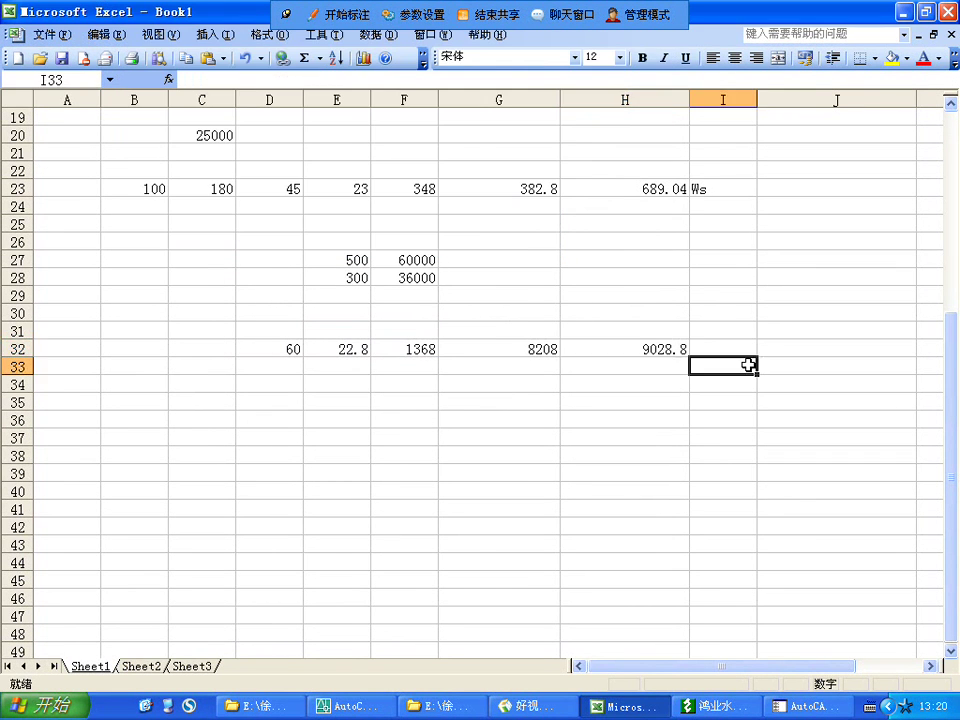
left_click(718, 348)
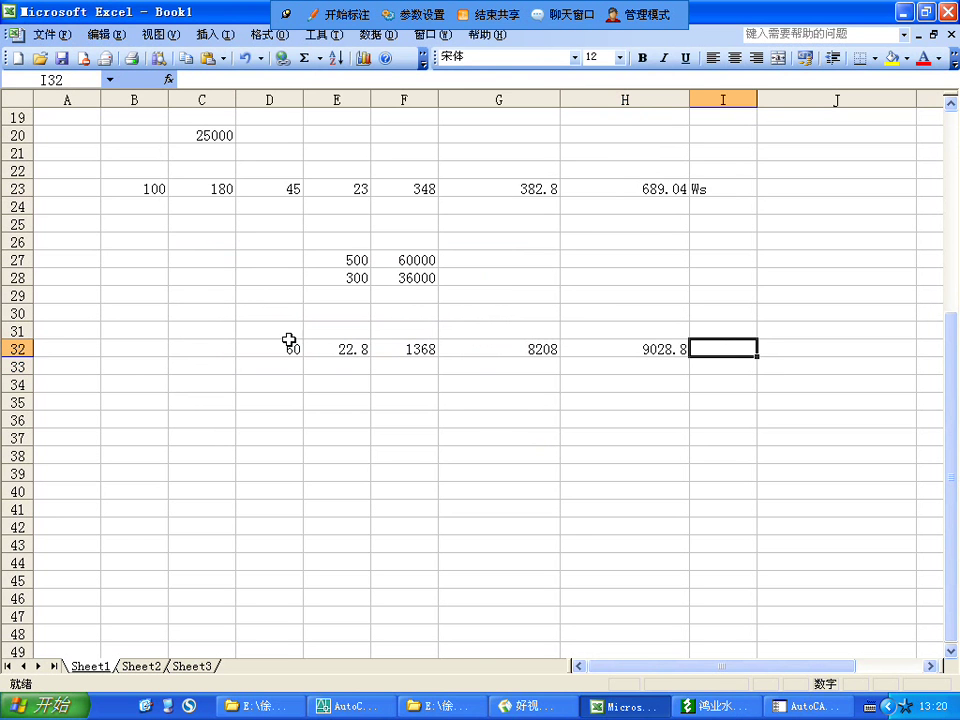
left_click(289, 346)
left_click(491, 519)
left_click(636, 368)
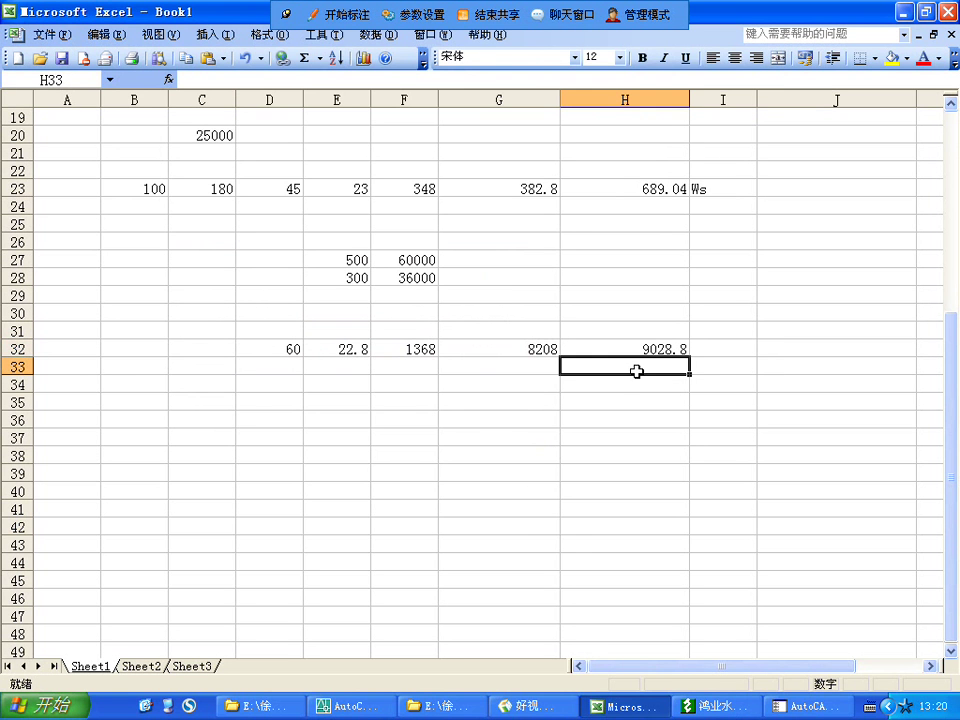
- Switch to the AutoCAD drawing and locate the round skylight on the roof plan
left_click(384, 706)
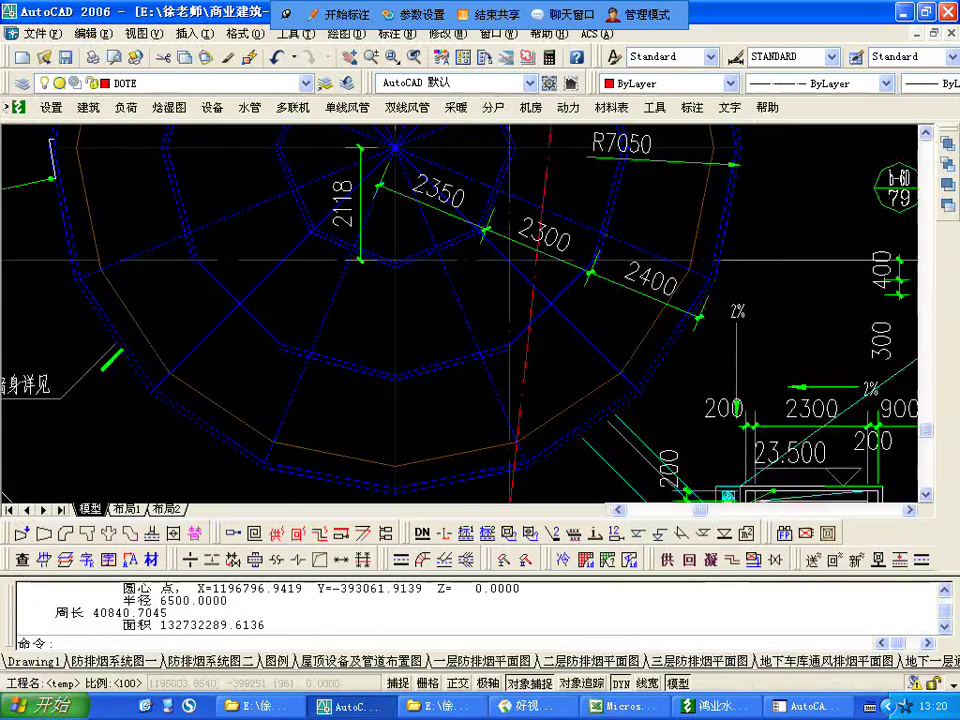
scroll(475, 218, "down", 3)
scroll(499, 304, "down", 4)
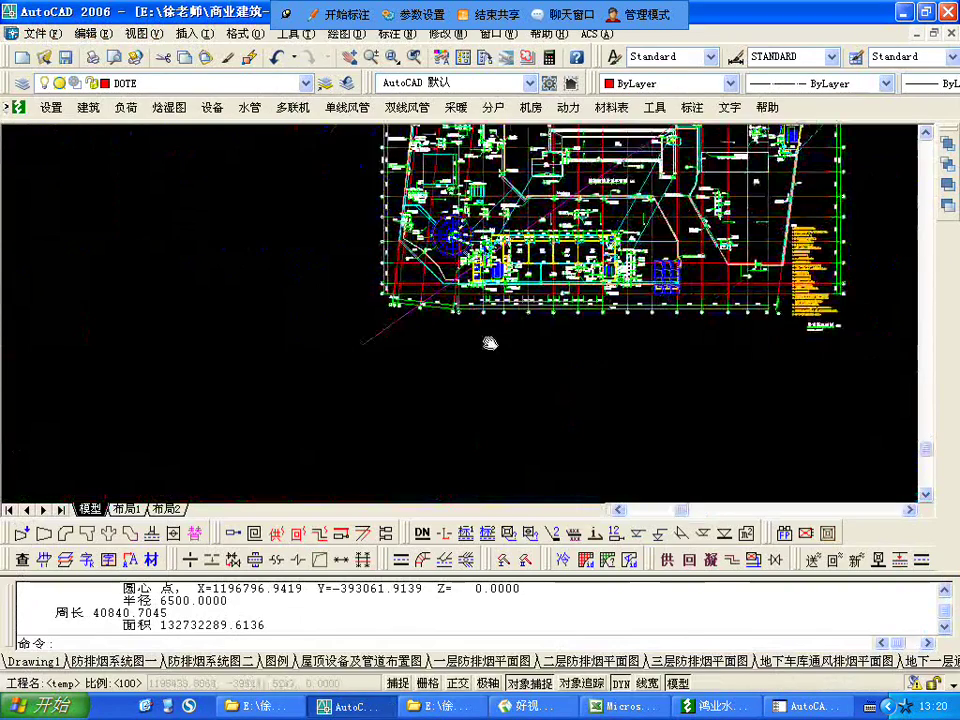
scroll(520, 250, "up", 2)
middle_click_drag(525, 243, 525, 268)
scroll(485, 378, "down", 4)
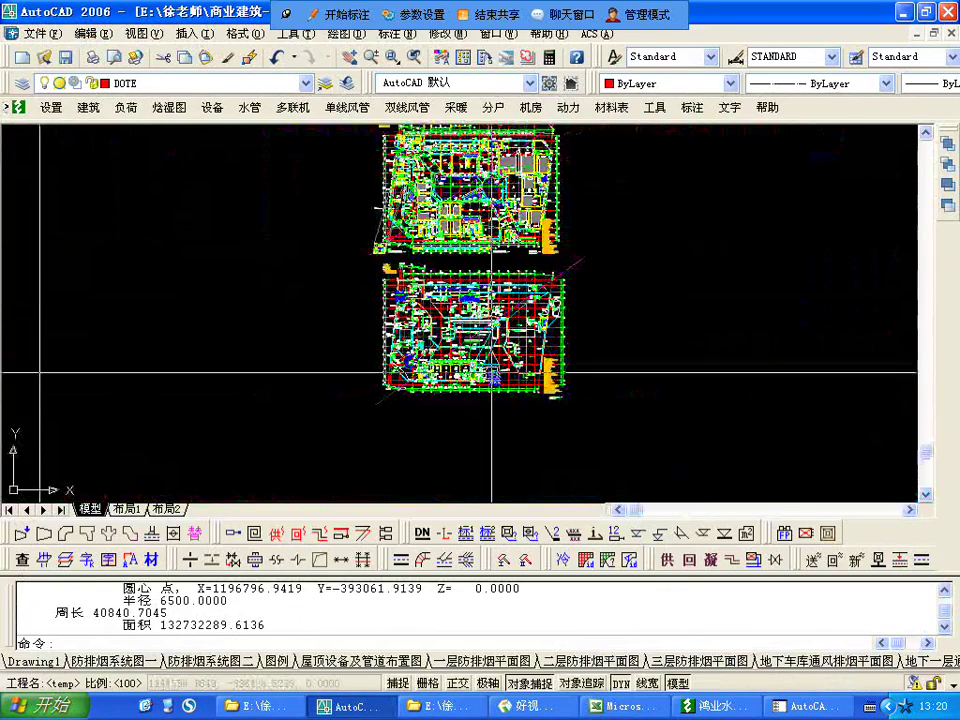
middle_click_drag(491, 373, 482, 294)
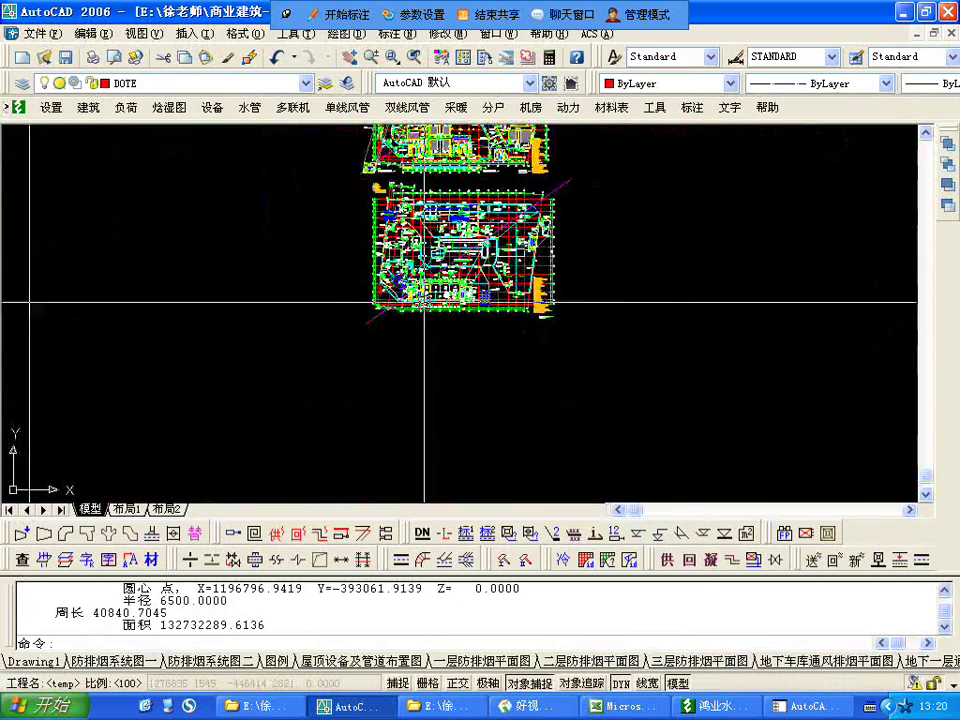
scroll(371, 272, "up", 3)
scroll(371, 272, "up", 8)
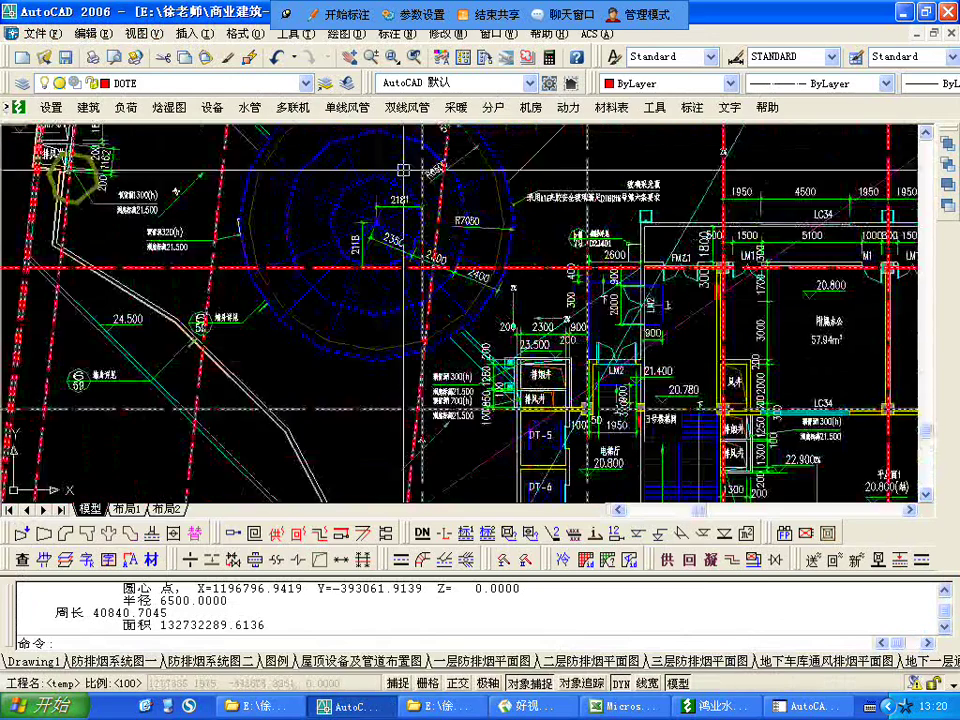
- Examine the 320(h) reserved opening beside the round skylight and its bottom elevation note
middle_click_drag(165, 317, 374, 403)
scroll(374, 403, "up", 2)
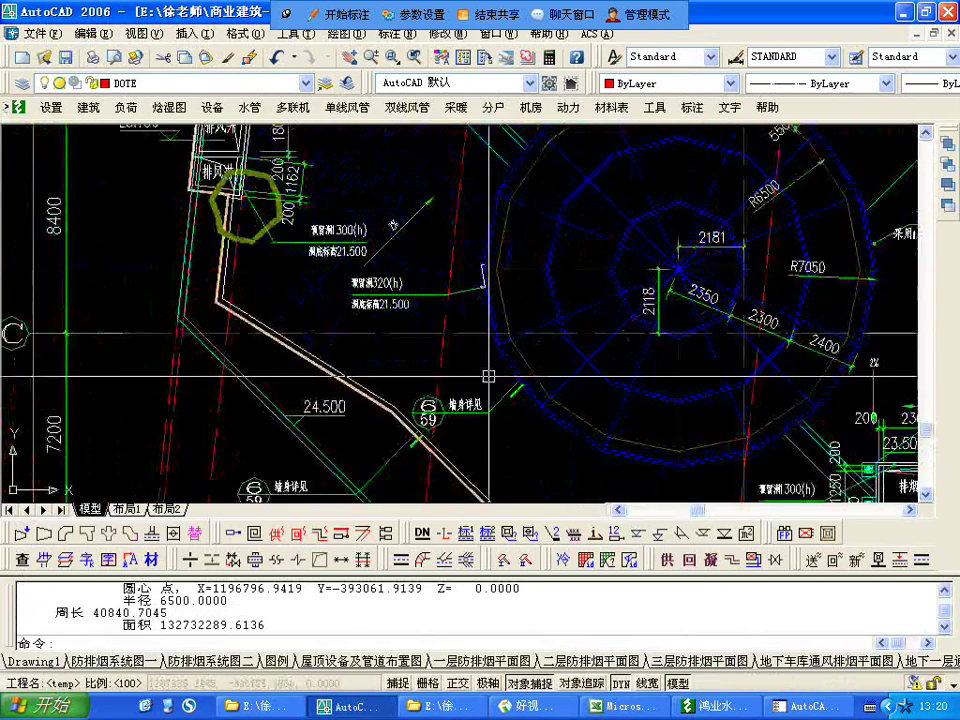
scroll(484, 308, "up", 5)
middle_click_drag(481, 306, 407, 343)
scroll(405, 342, "down", 4)
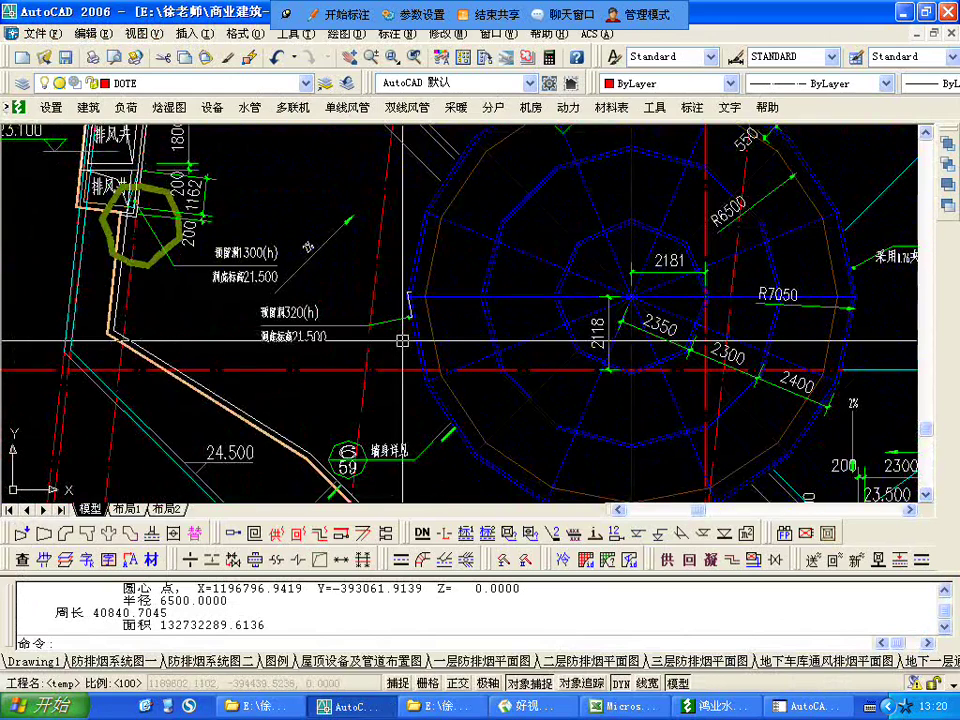
scroll(365, 342, "up", 3)
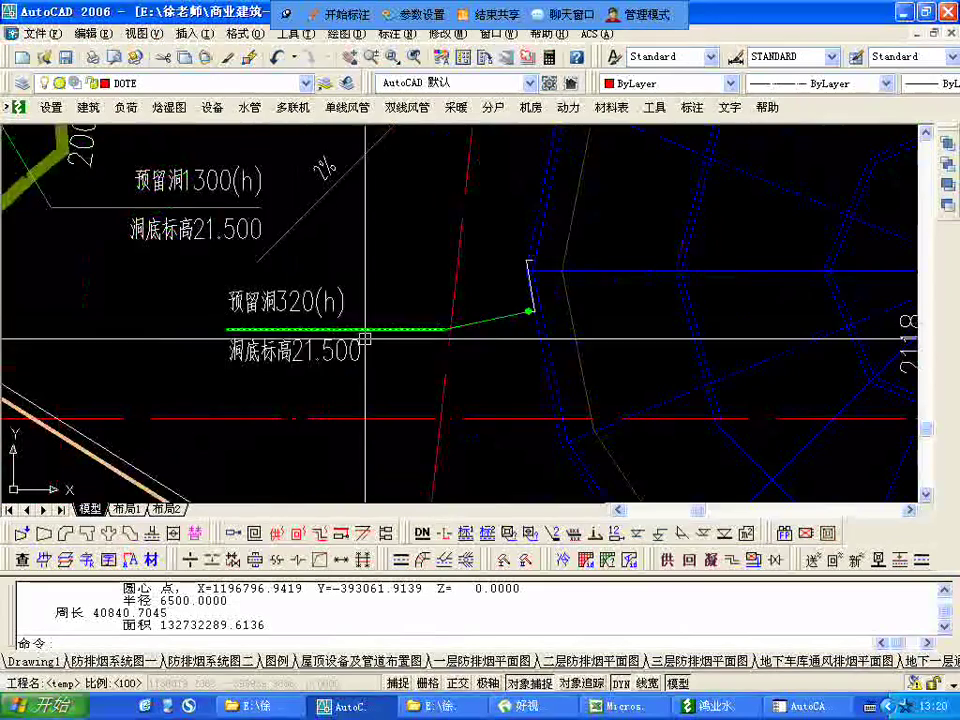
middle_click_drag(365, 342, 277, 319)
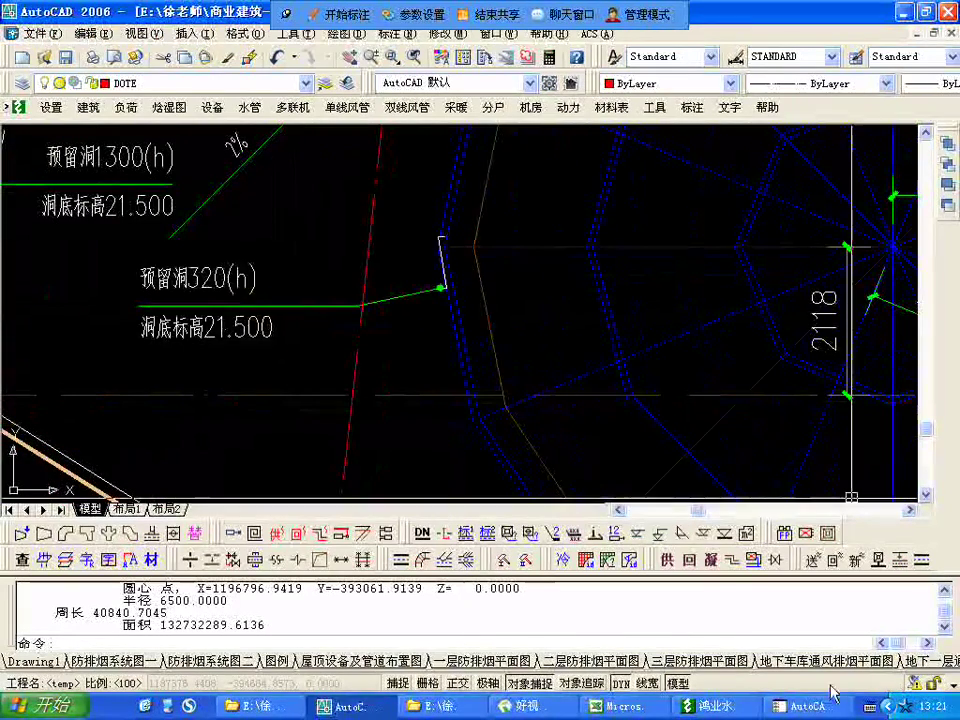
- Recheck the listed skylight circle area and examine the exhaust fan and duct beside the skylight in the 屋顶设备及管道布置图 drawing
key("F2")
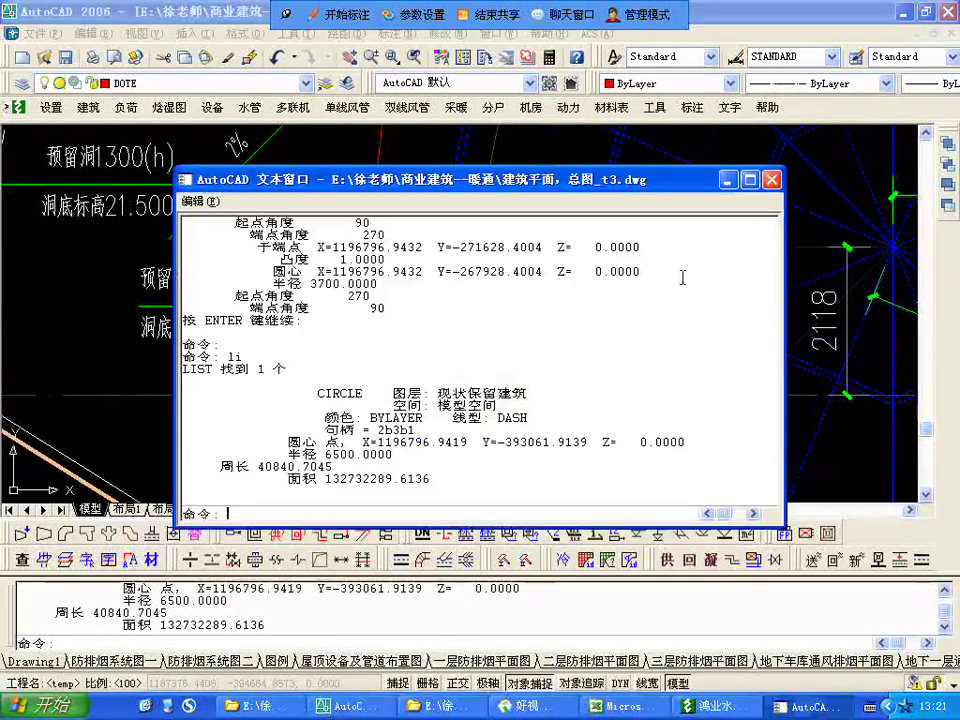
left_click(773, 181)
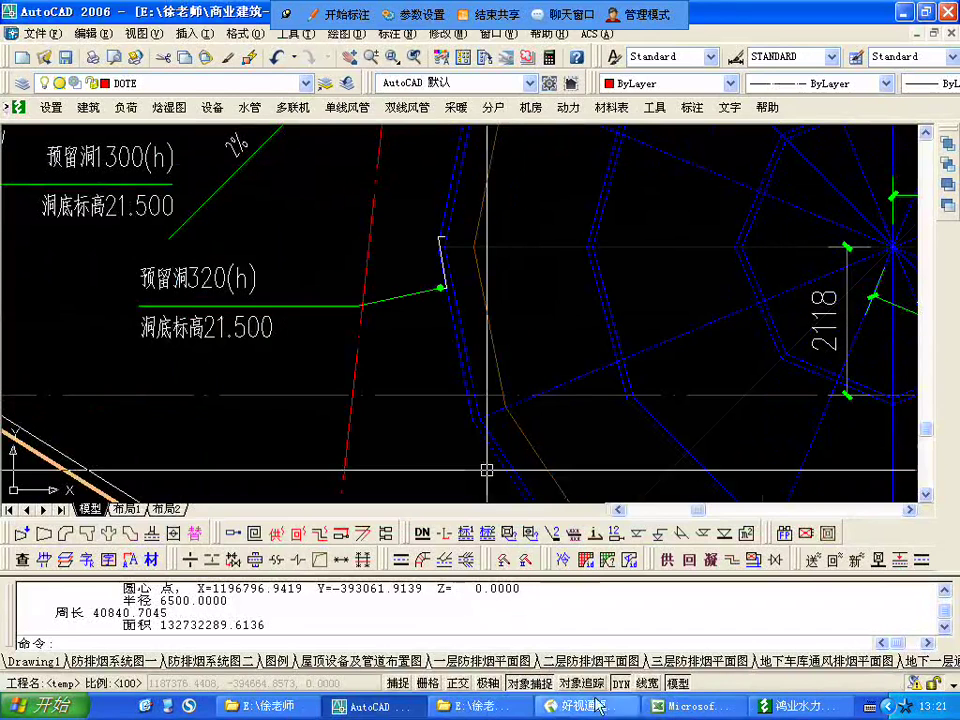
scroll(312, 326, "down", 3)
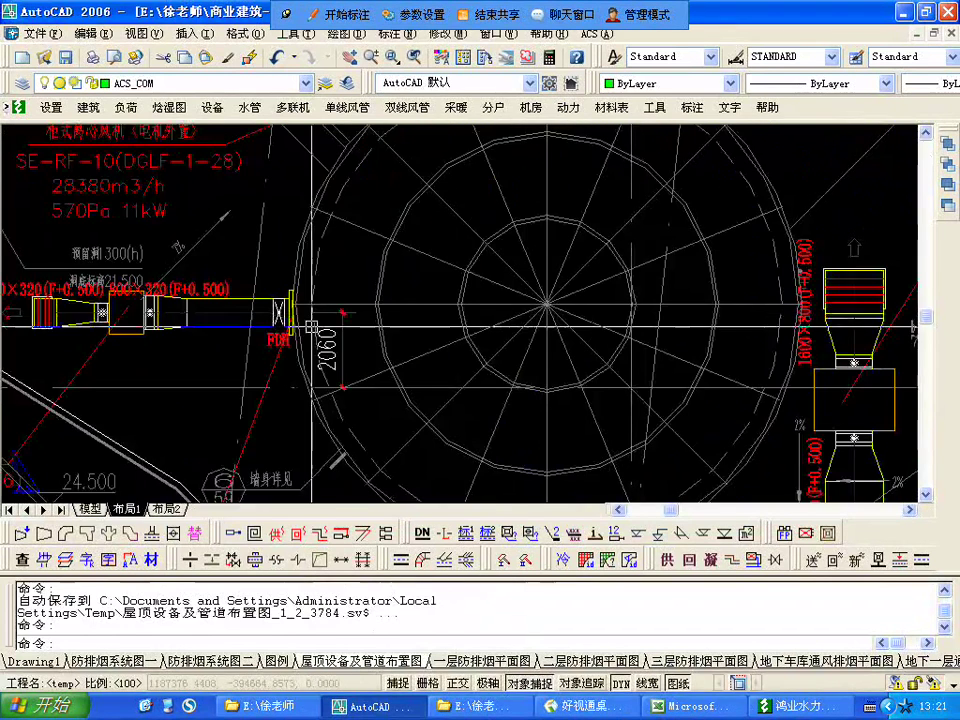
middle_click_drag(312, 326, 618, 336)
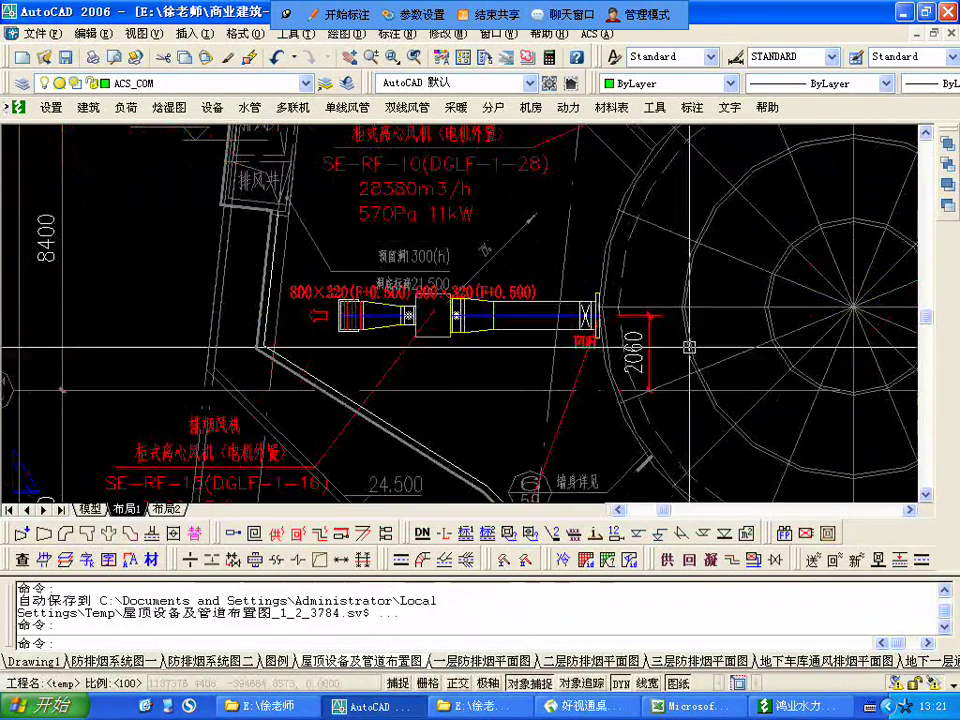
scroll(689, 347, "up", 2)
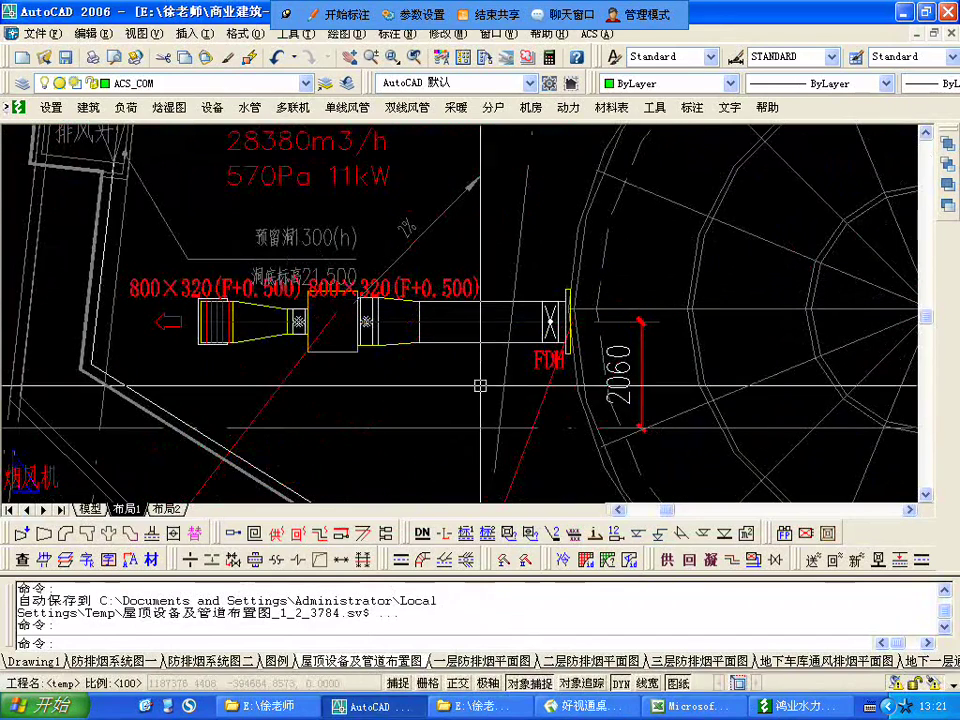
- Switch to the Excel workbook and enter 17000 in cell F34, below the row 32 calculation
left_click(712, 708)
left_click(536, 349)
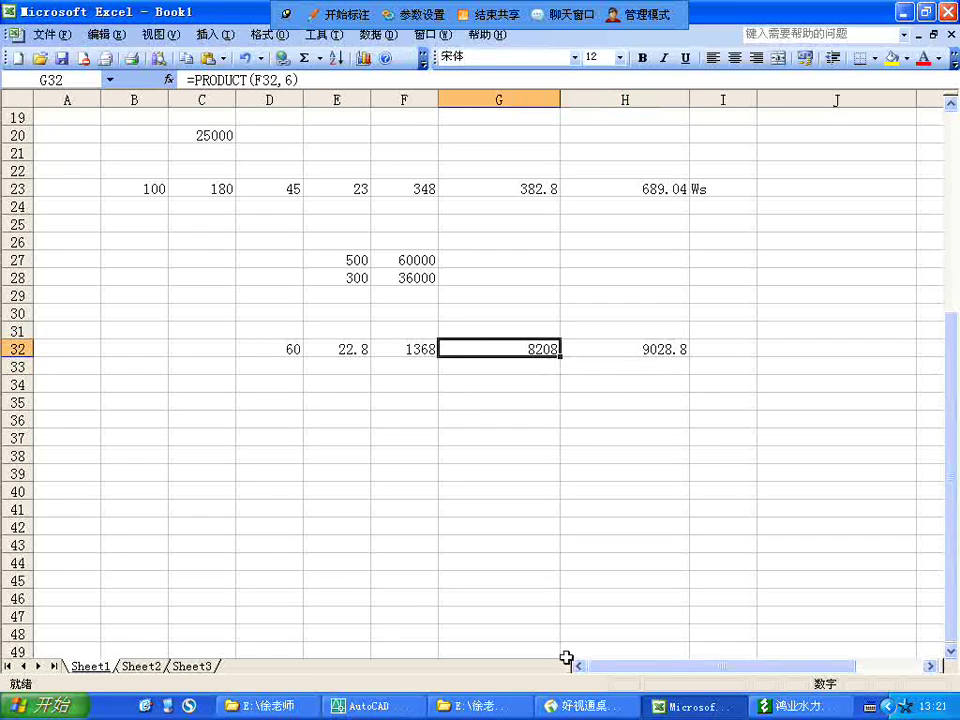
left_click(343, 380)
left_click(420, 377)
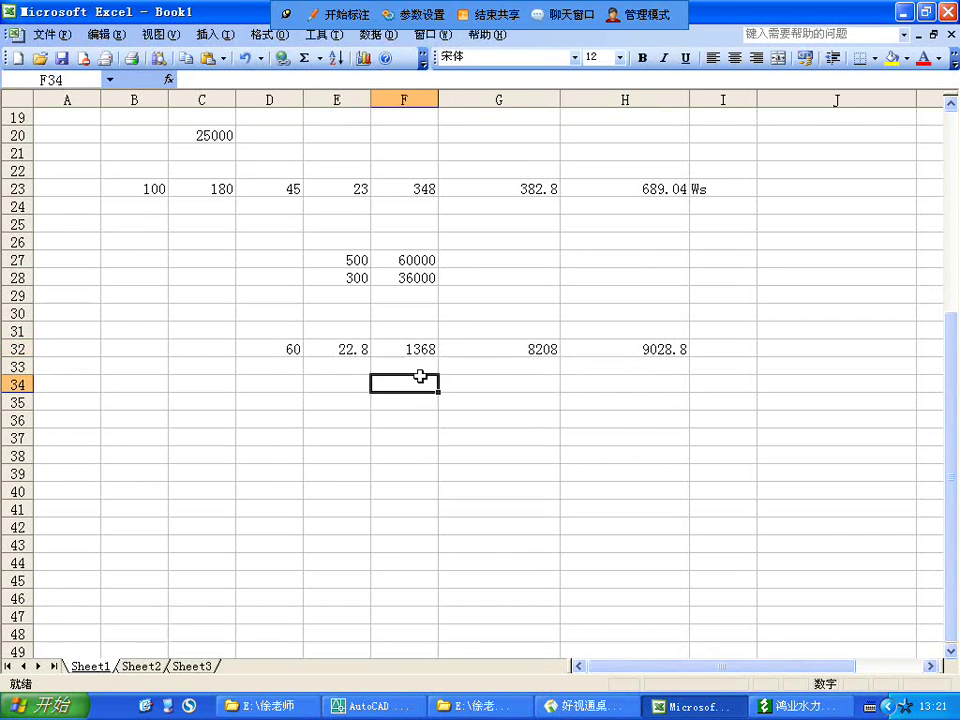
left_click(482, 387)
left_click(473, 368)
left_click(425, 390)
type("17000")
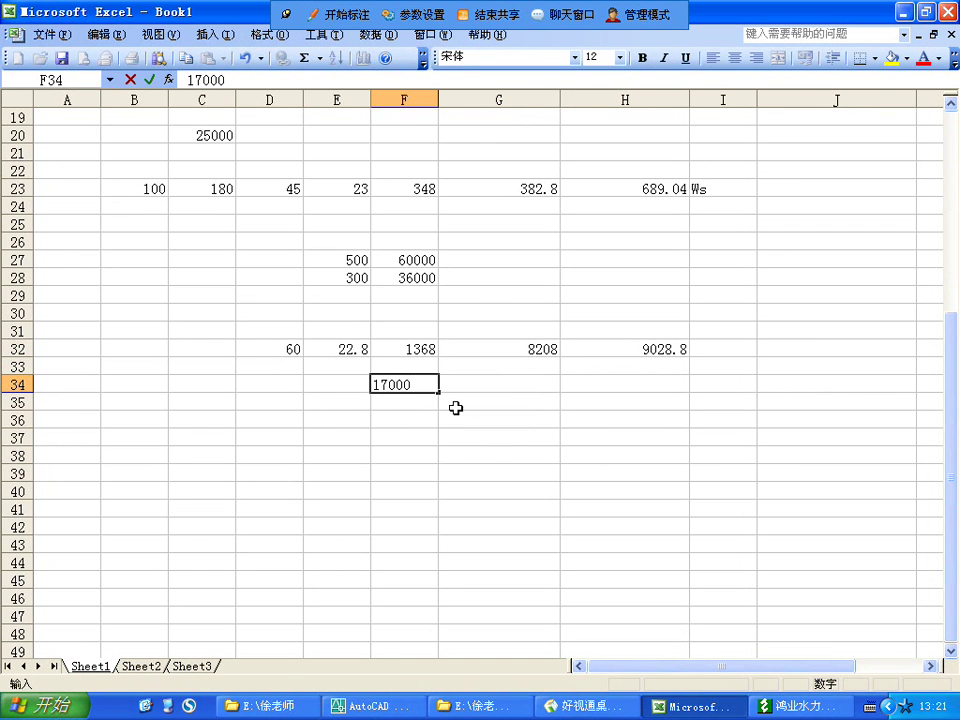
left_click(465, 399)
left_click(420, 384)
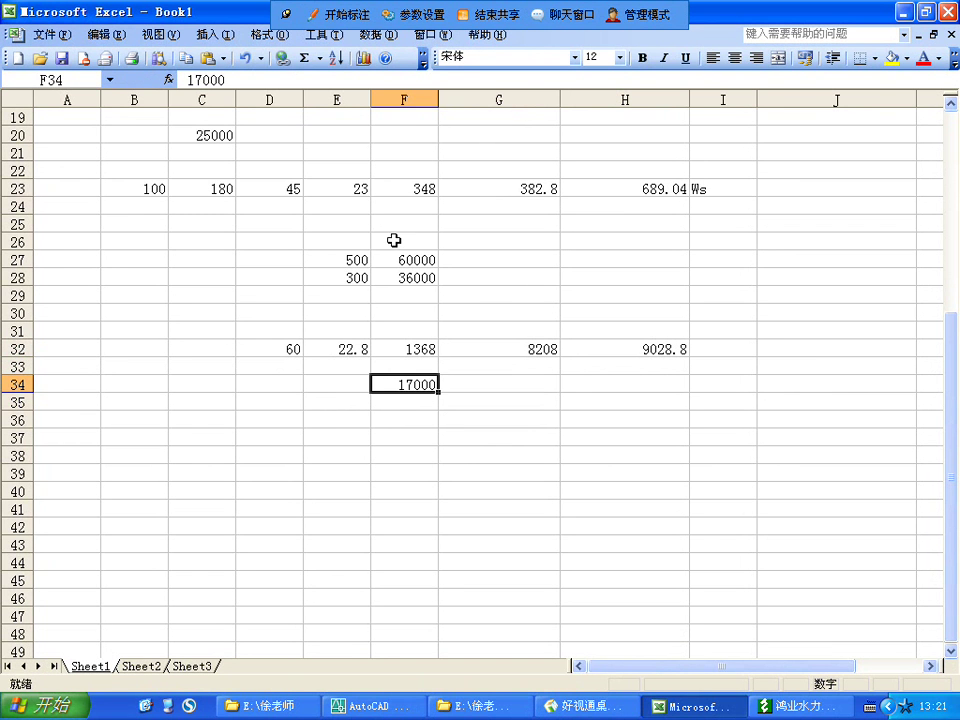
left_click(243, 78)
left_click(422, 394)
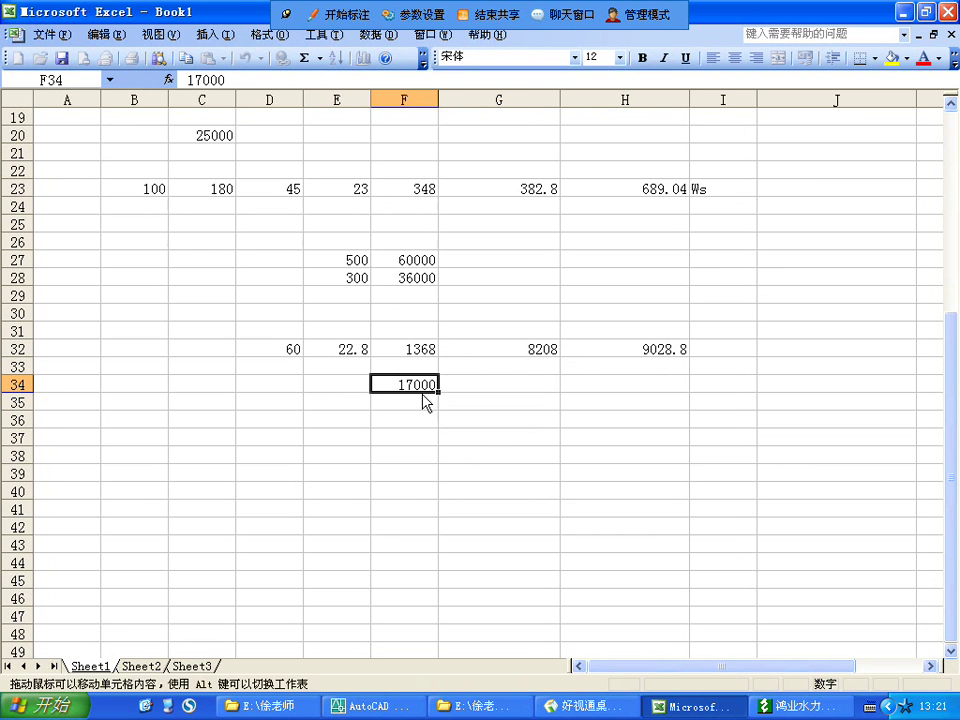
double_click(430, 387)
- Multiply F34 by 6 in cell G34 with the PRODUCT function
left_click(461, 383)
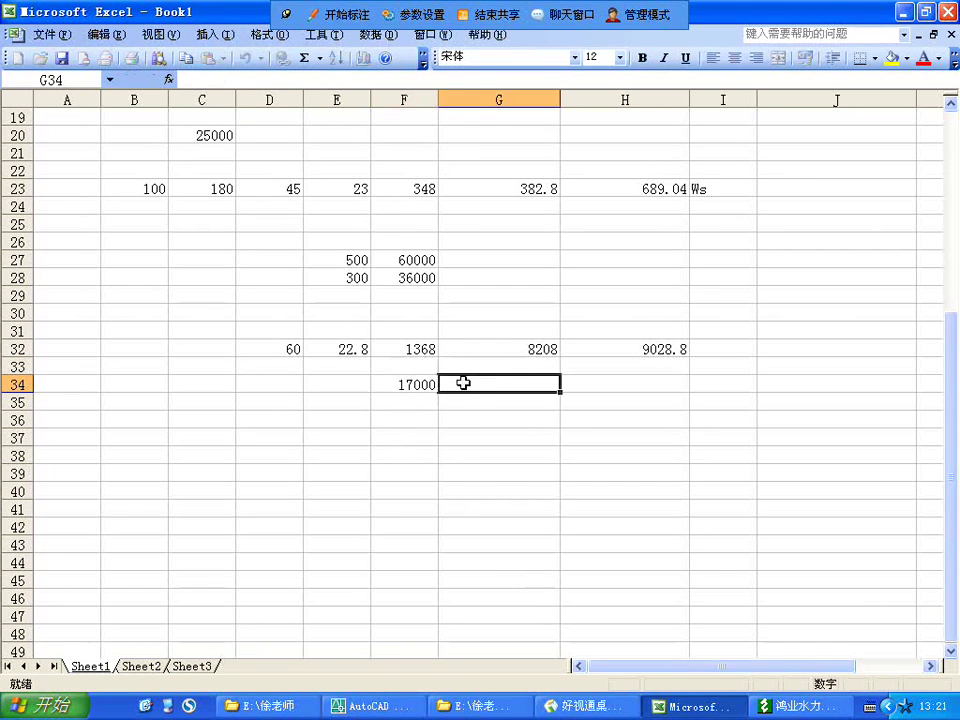
left_click(172, 78)
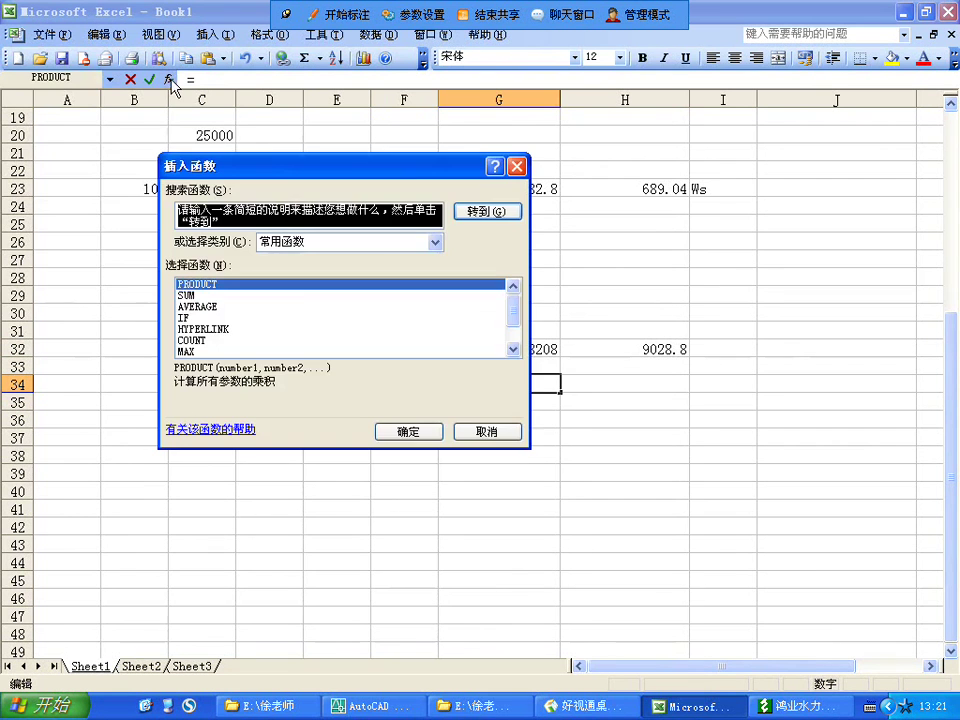
left_click_drag(343, 168, 32, 64)
left_click_drag(133, 77, 189, 96)
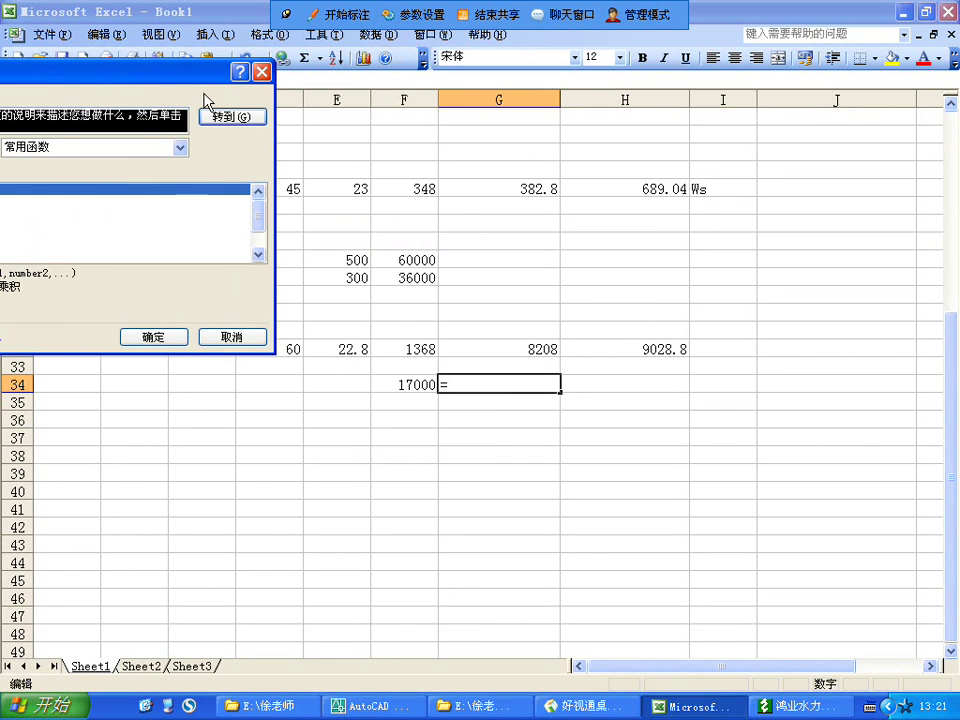
left_click_drag(79, 63, 294, 91)
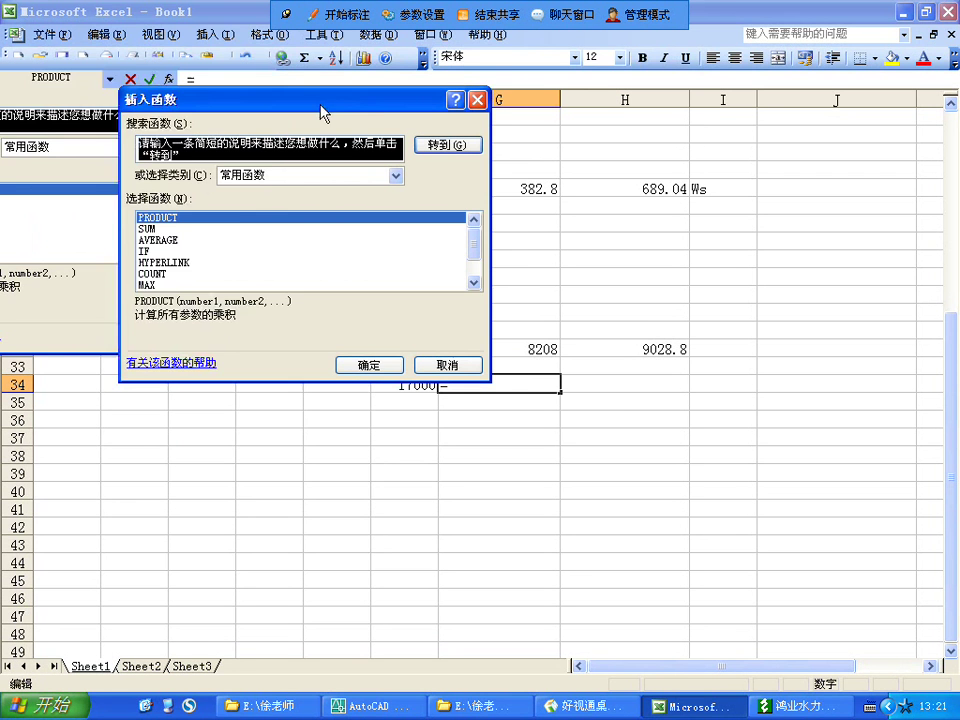
left_click(367, 368)
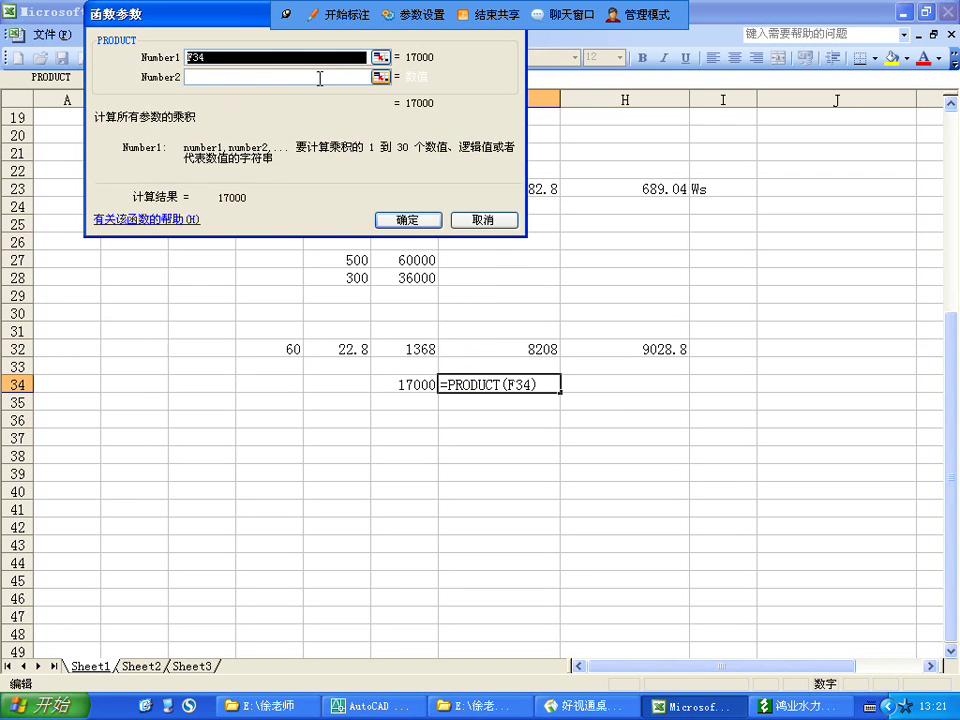
left_click(317, 77)
type("6")
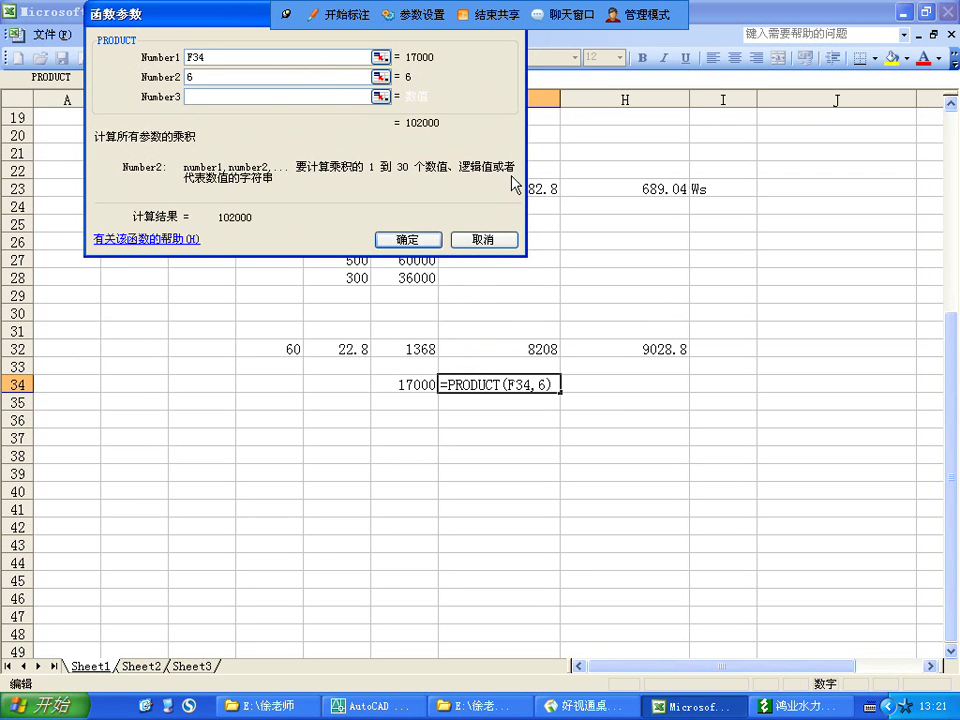
left_click(420, 239)
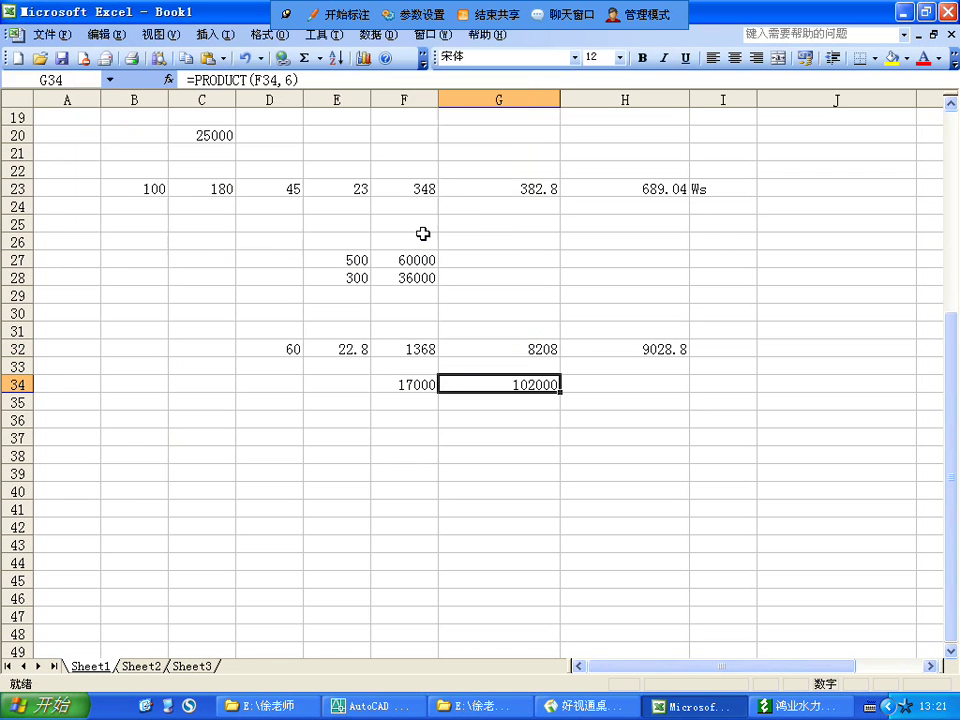
- Extend the F34:G34 calculation down to row 35 as a series, with 17001 in F35, and check the formula in G35
left_click(446, 396)
left_click_drag(422, 386, 557, 414)
double_click(490, 400)
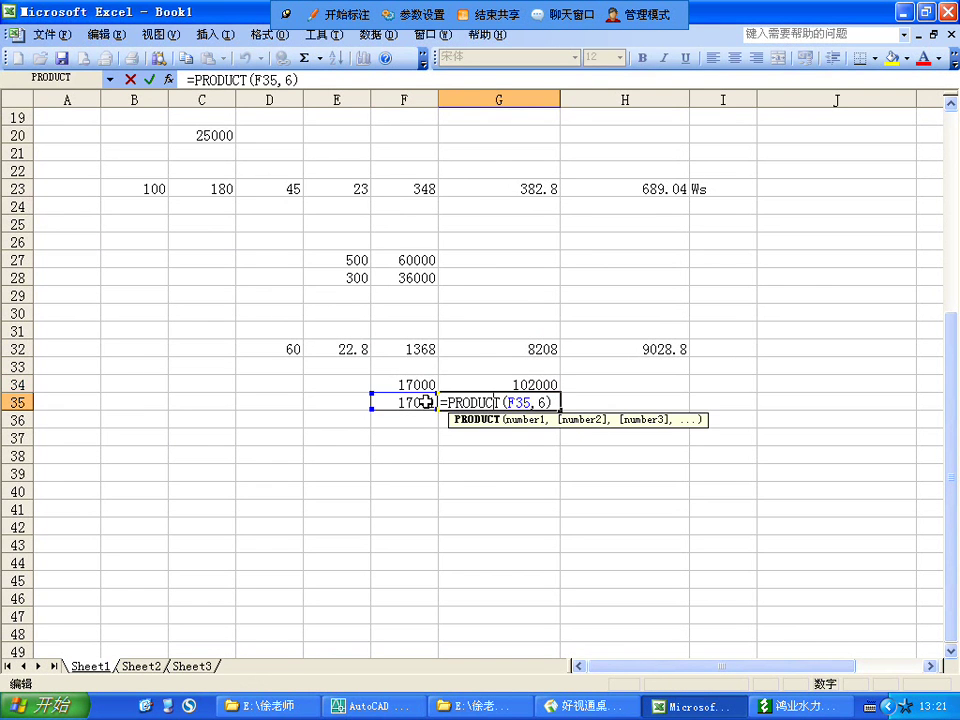
left_click(475, 440)
left_click(495, 417)
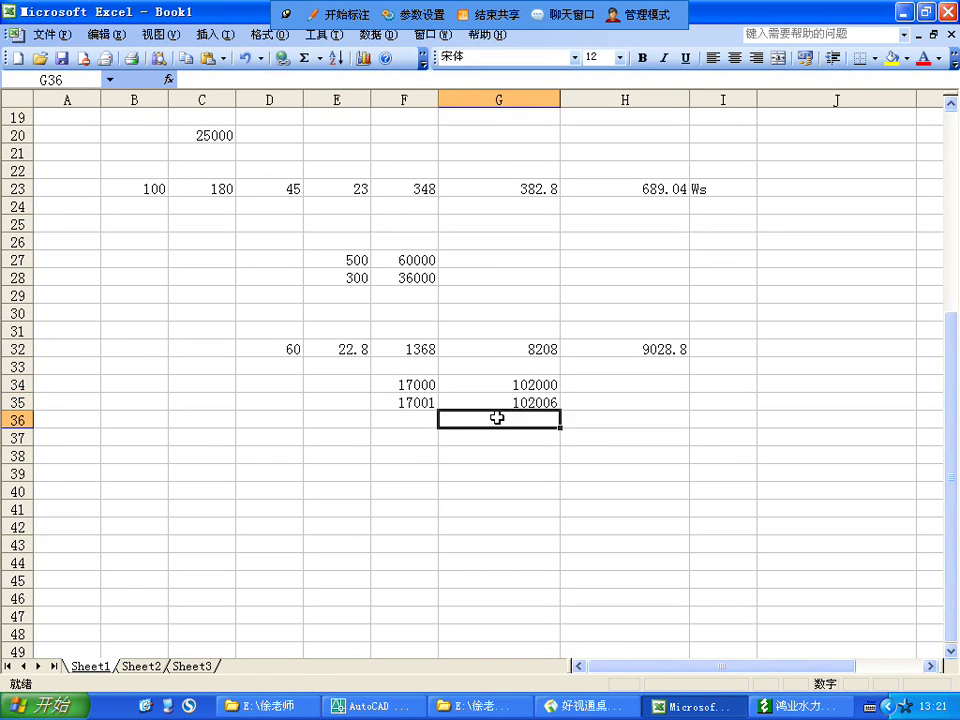
- Set the multiplier in cell G35's PRODUCT formula to 4
left_click(426, 401)
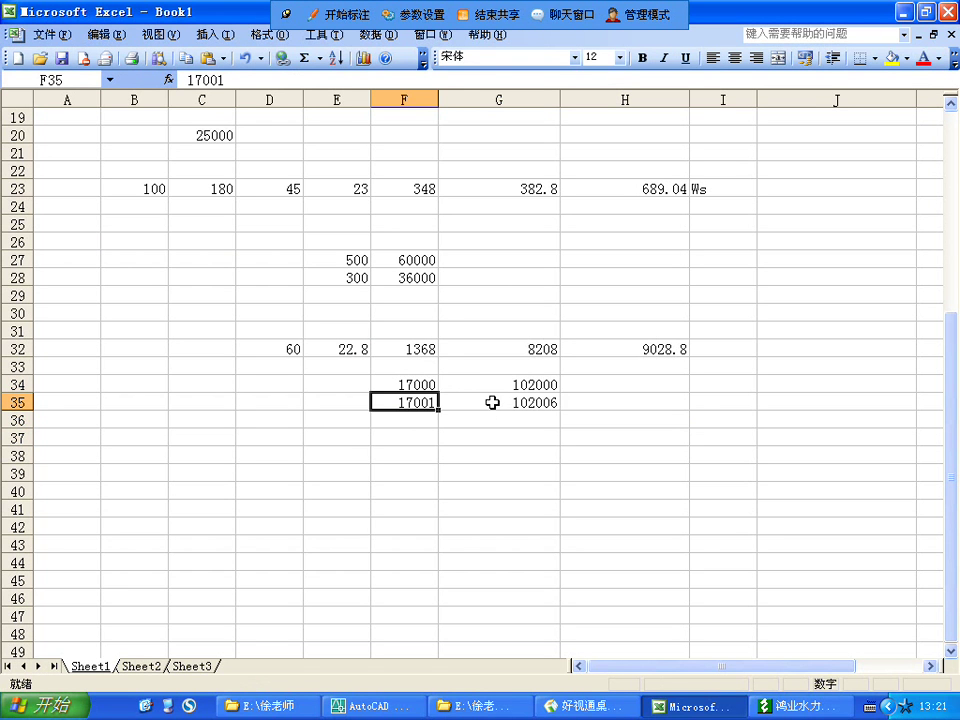
double_click(492, 402)
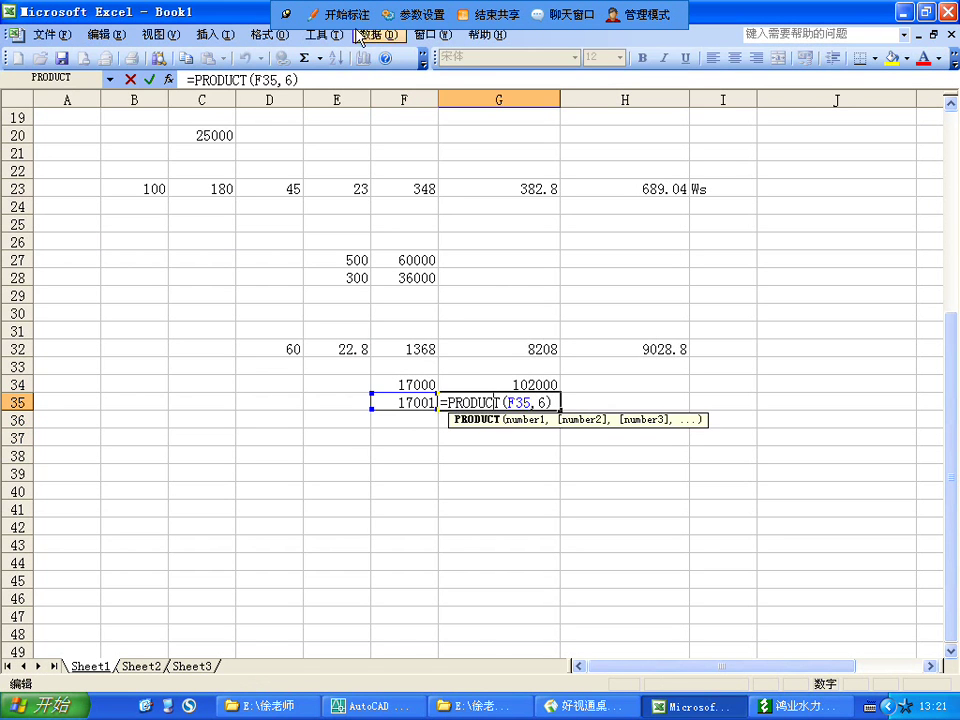
double_click(289, 80)
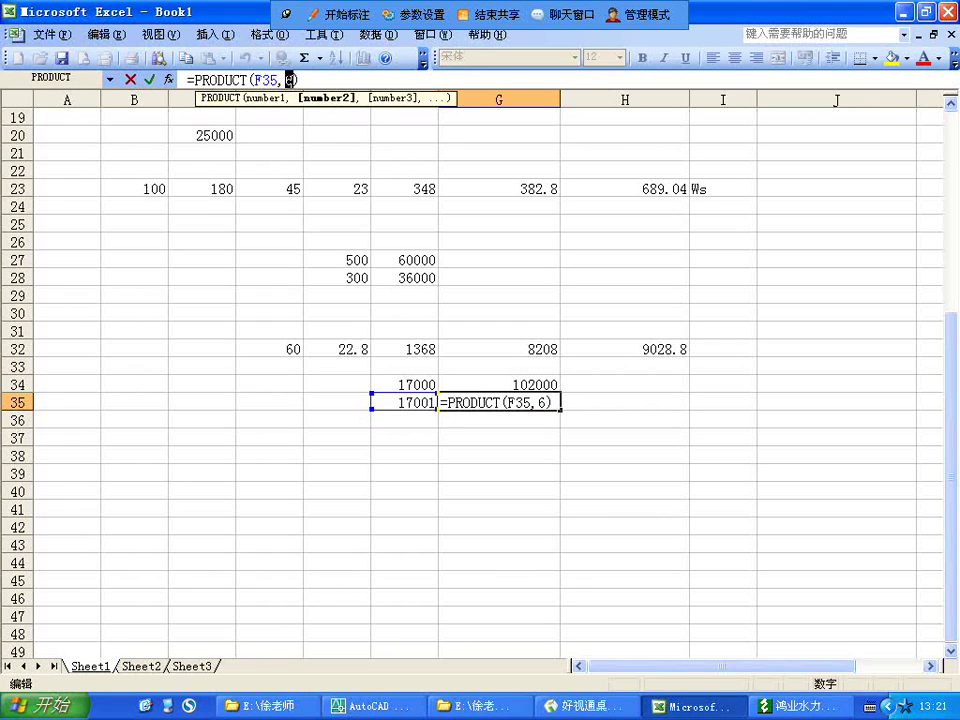
key("Return")
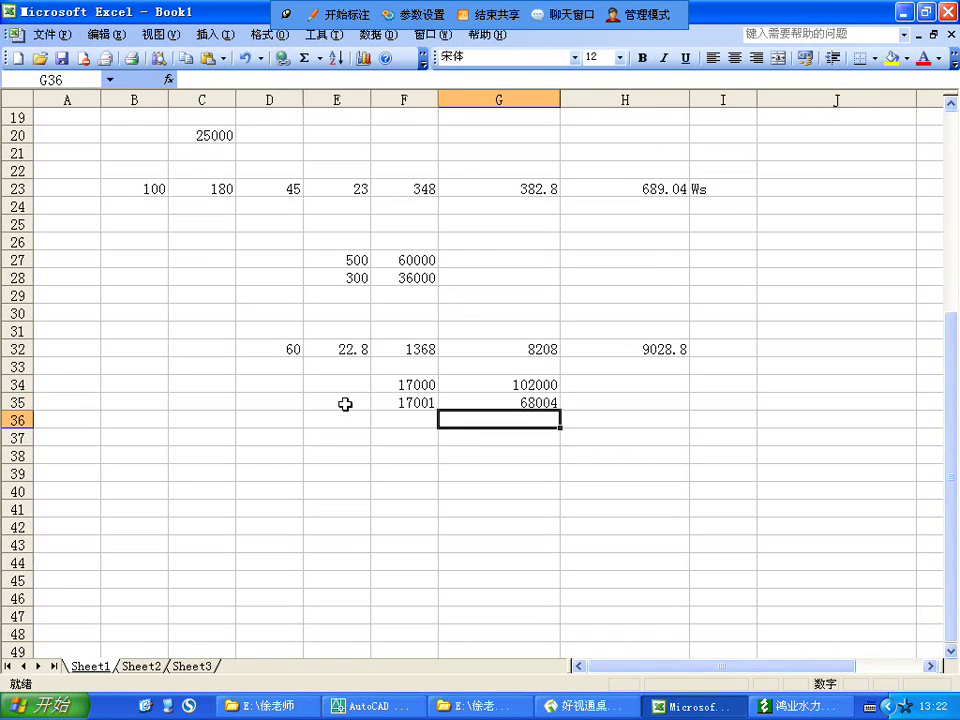
left_click(575, 472)
left_click(542, 401)
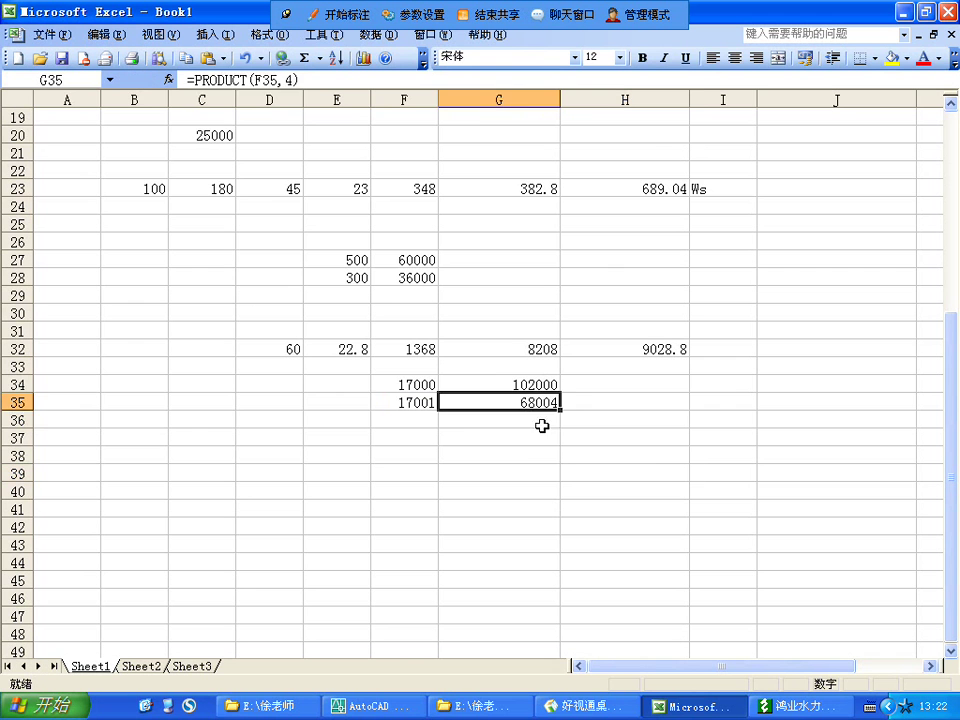
- Compare the air volumes in G34 and G35 and their formulas with multipliers 6 and 4
left_click(540, 421)
left_click(426, 384)
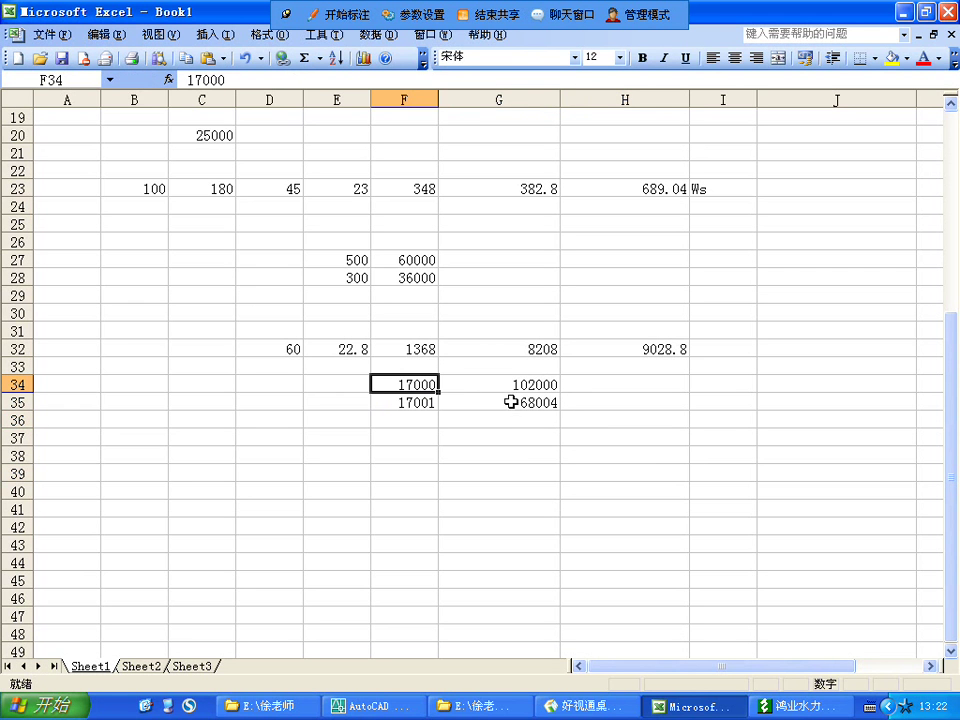
left_click(521, 382)
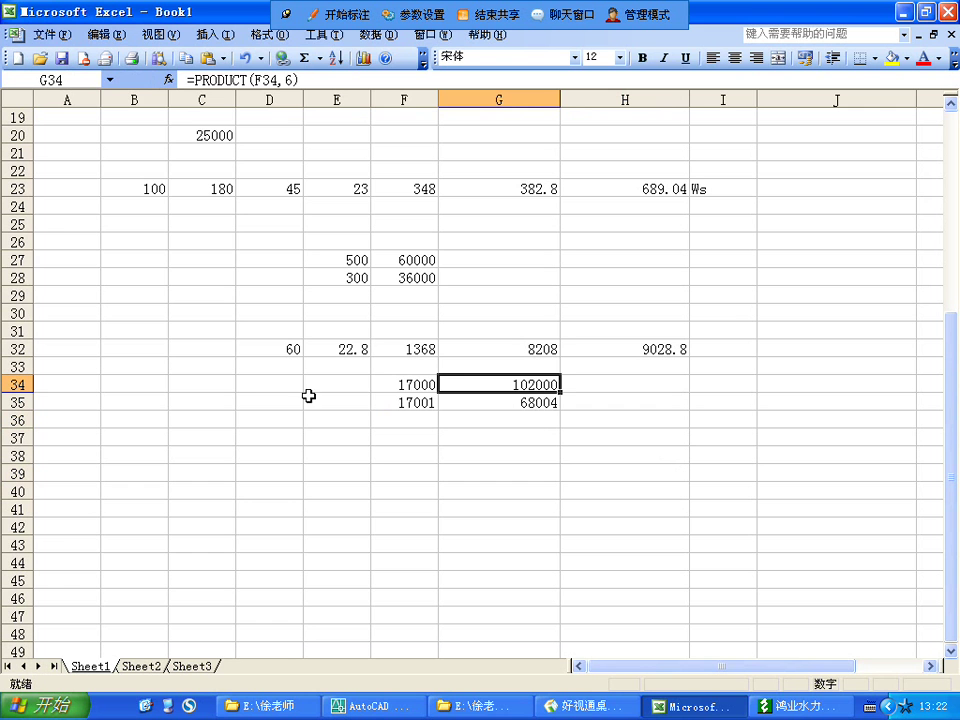
left_click(407, 401)
left_click(516, 401)
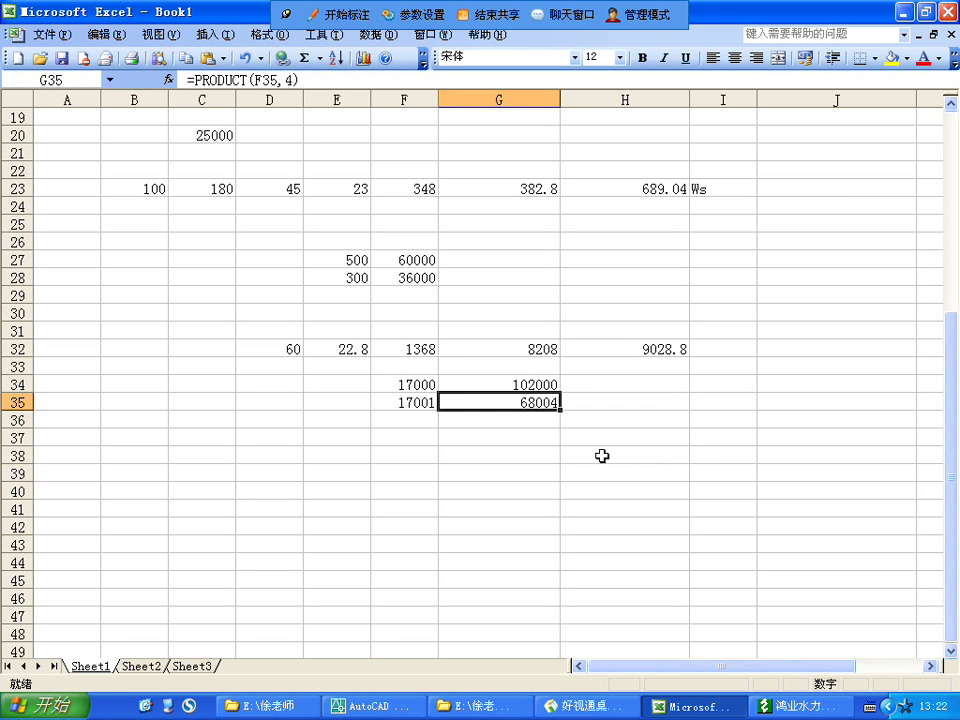
left_click(426, 401)
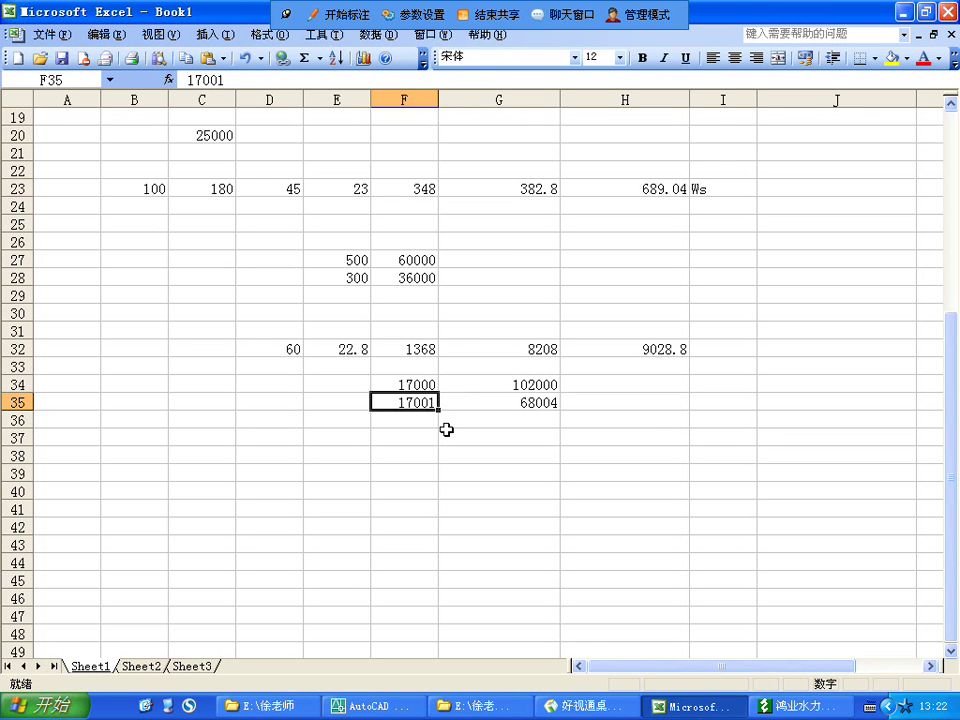
left_click(497, 389)
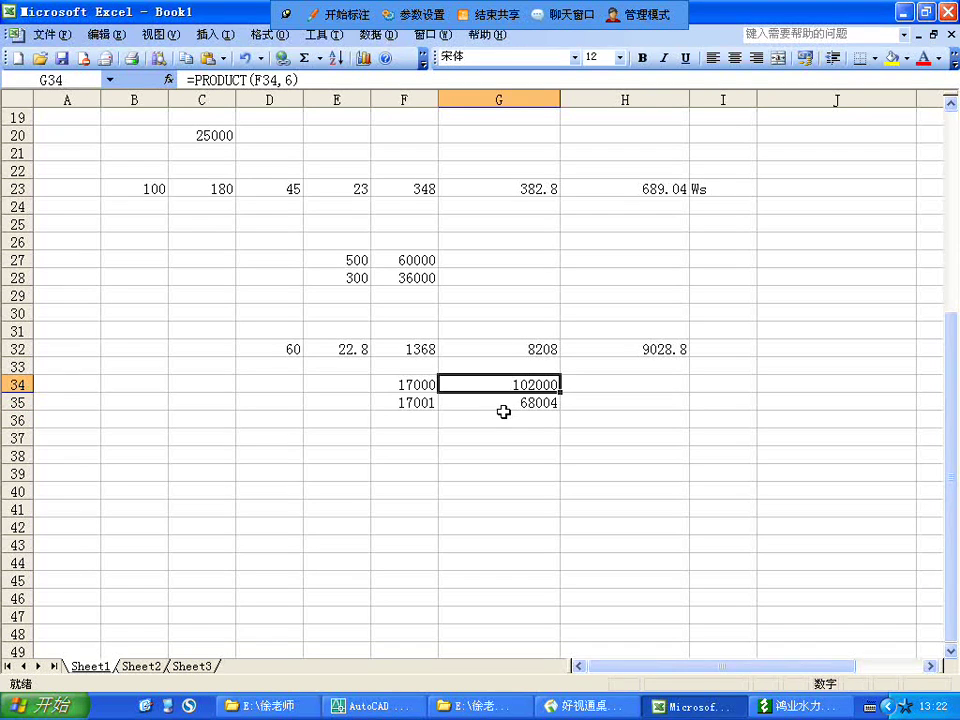
left_click(504, 415)
left_click(491, 386)
left_click(491, 400)
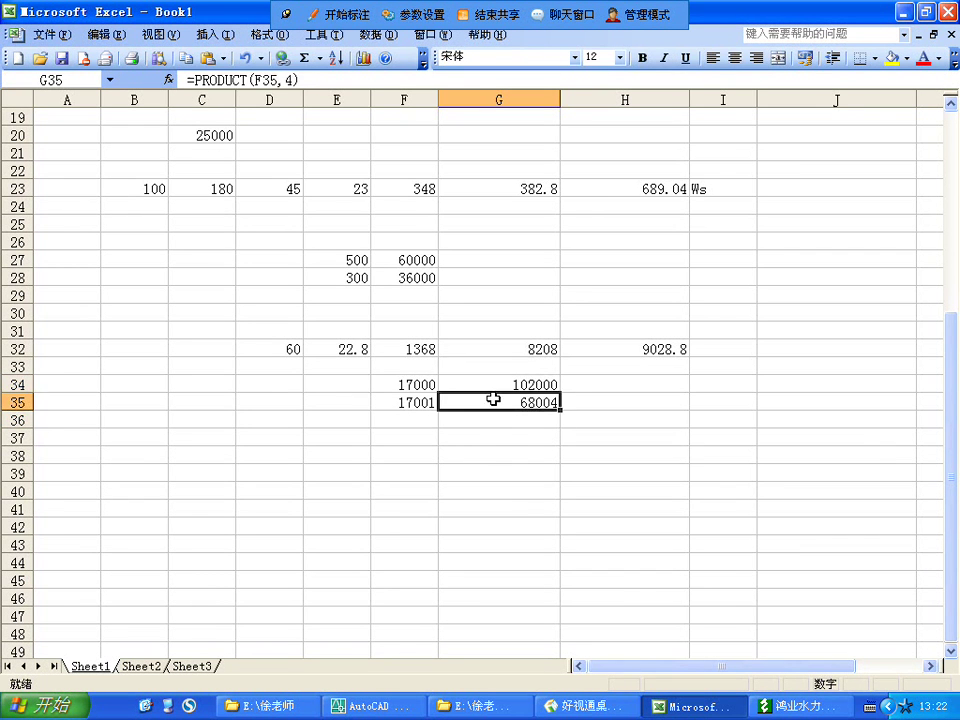
left_click(495, 434)
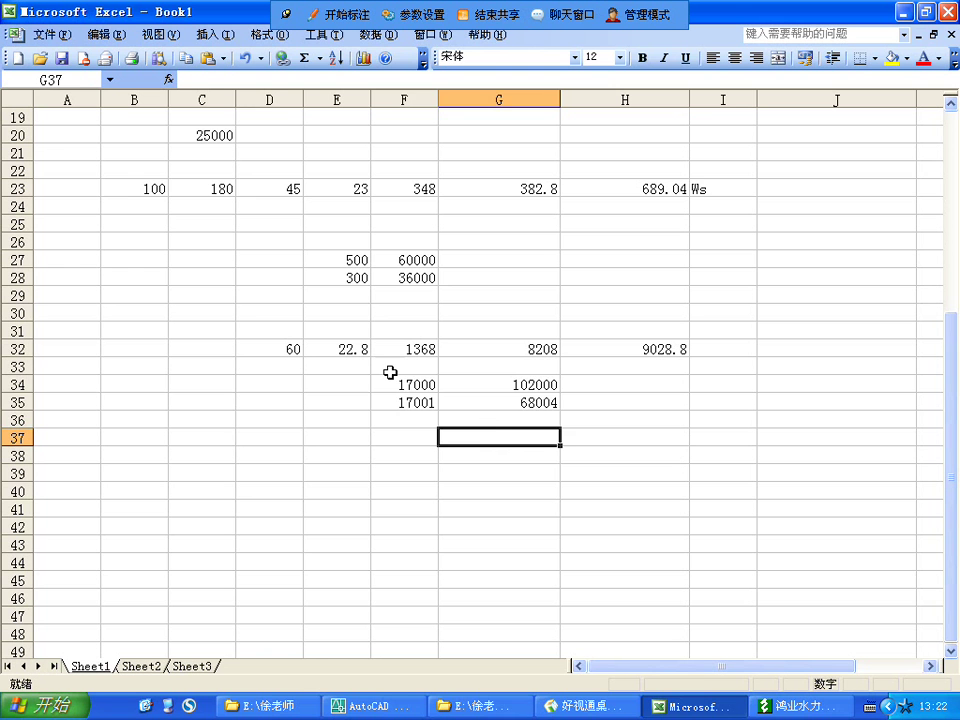
- Recheck the F34:G35 block, matching each volume in column F to its exhaust air volume in column G
left_click_drag(405, 384, 543, 401)
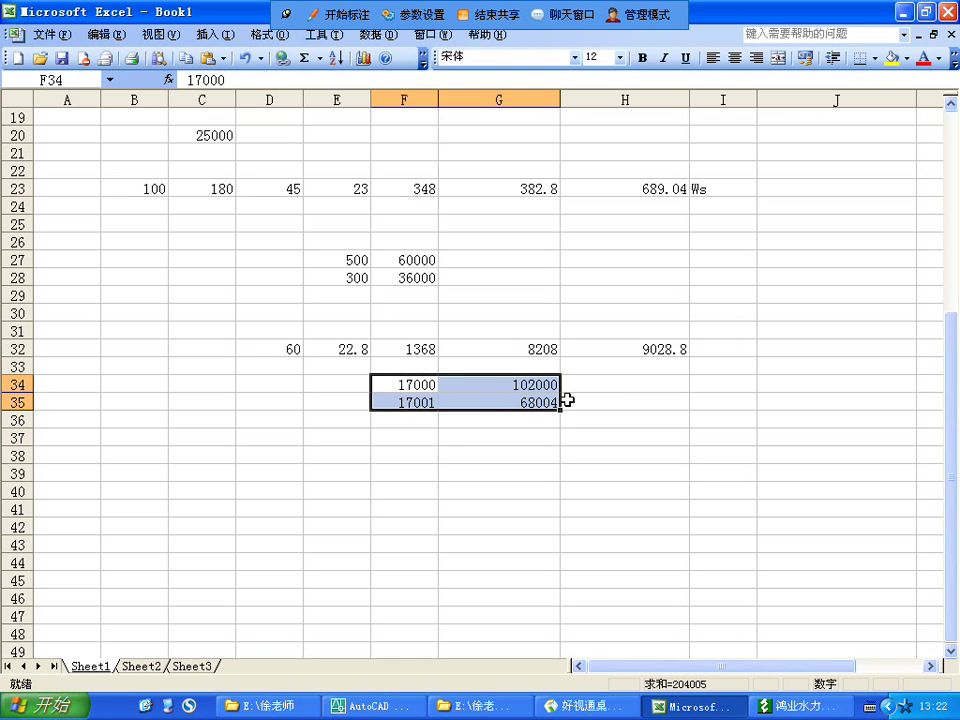
left_click(538, 402)
left_click(405, 400)
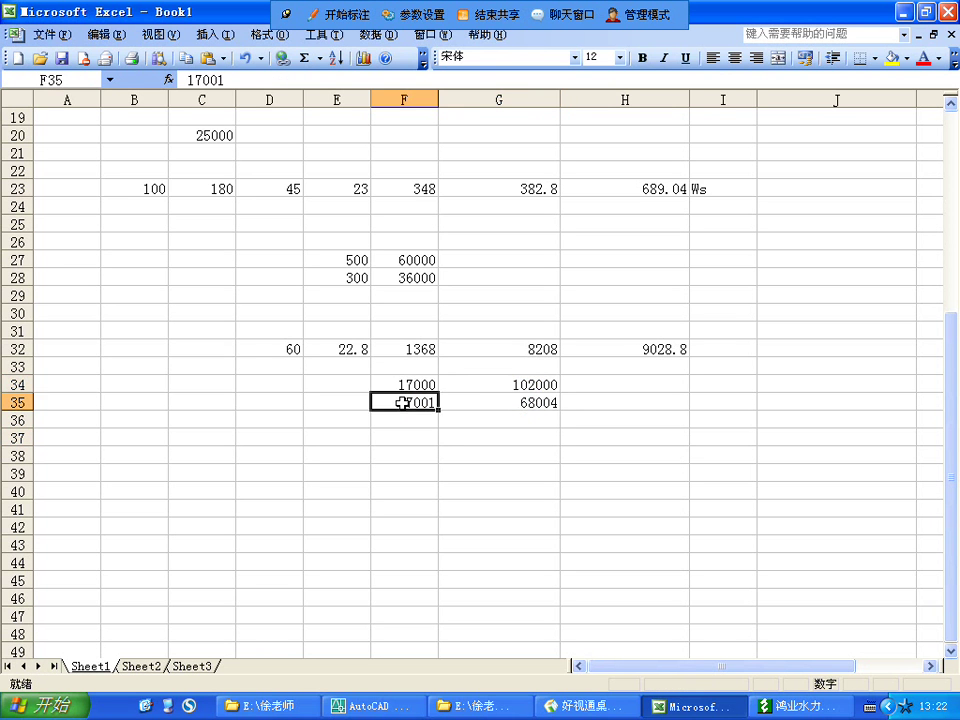
left_click(422, 385)
left_click(430, 402)
left_click(485, 400)
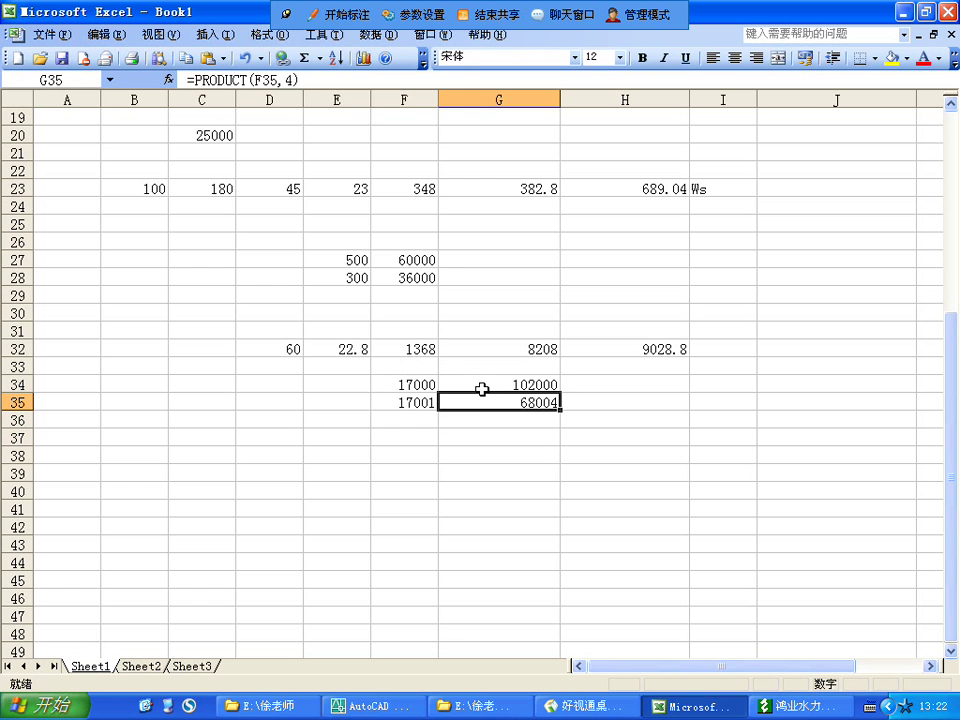
left_click(481, 387)
left_click(483, 402)
left_click(427, 401)
left_click(460, 401)
left_click(478, 387)
left_click(422, 402)
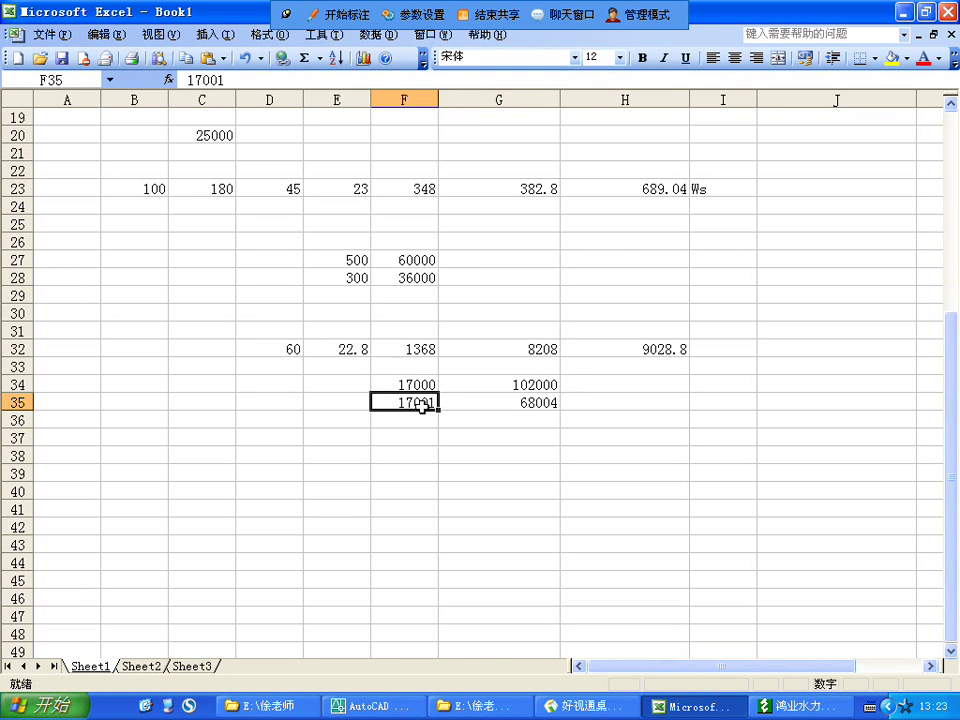
left_click(425, 386)
left_click(493, 400)
left_click(525, 454)
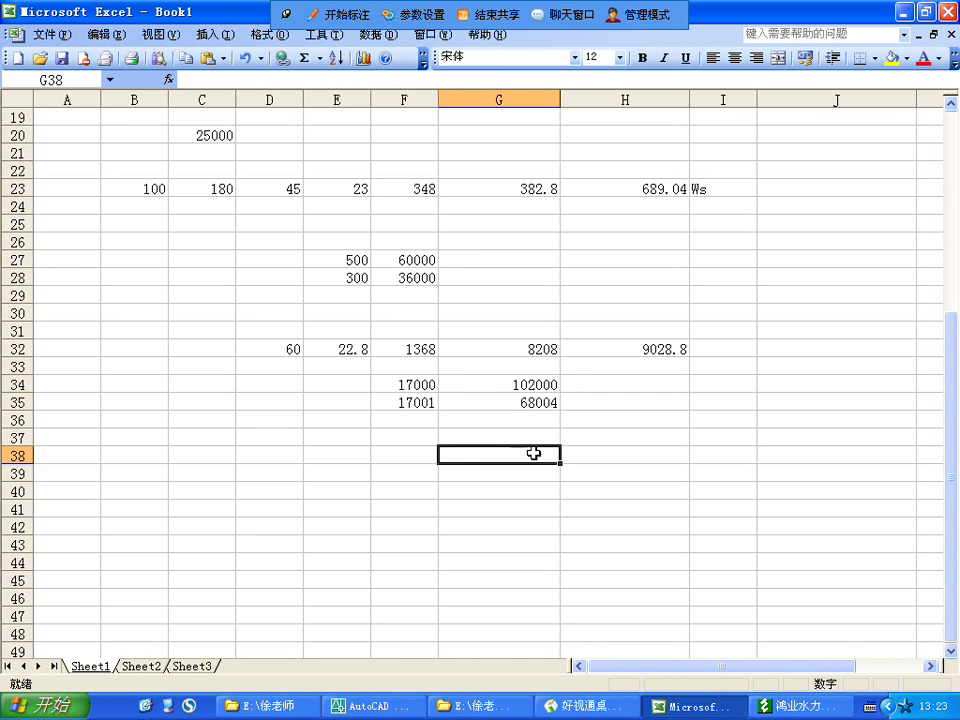
- Switch to AutoCAD and examine the fans and ducts across the 屋顶设备及管道布置图 roof drawing
left_click(370, 706)
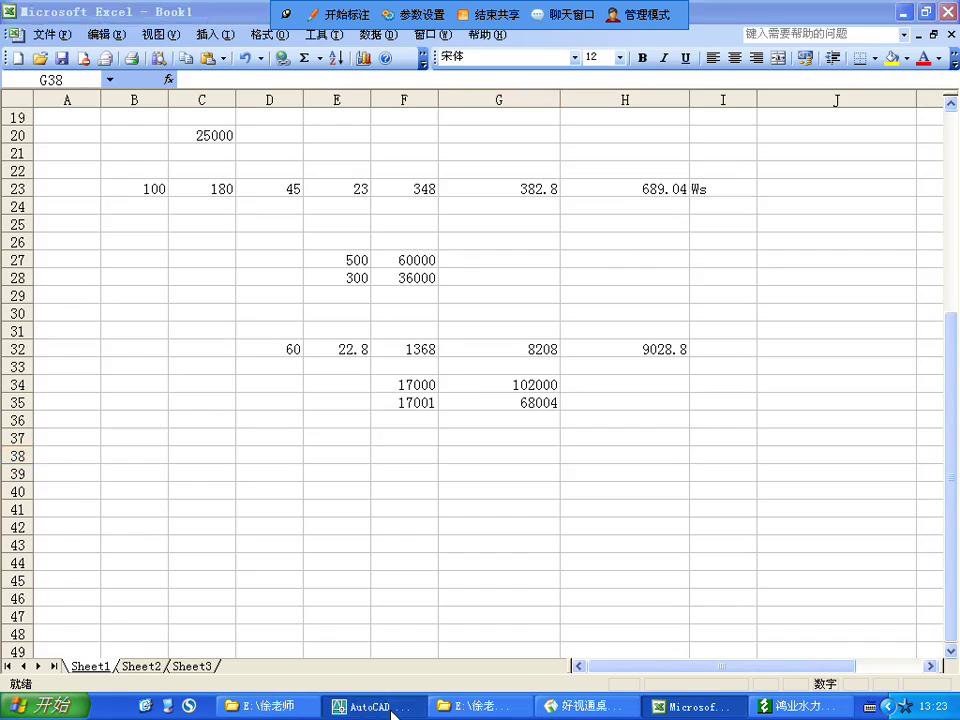
middle_click_drag(471, 258, 447, 286)
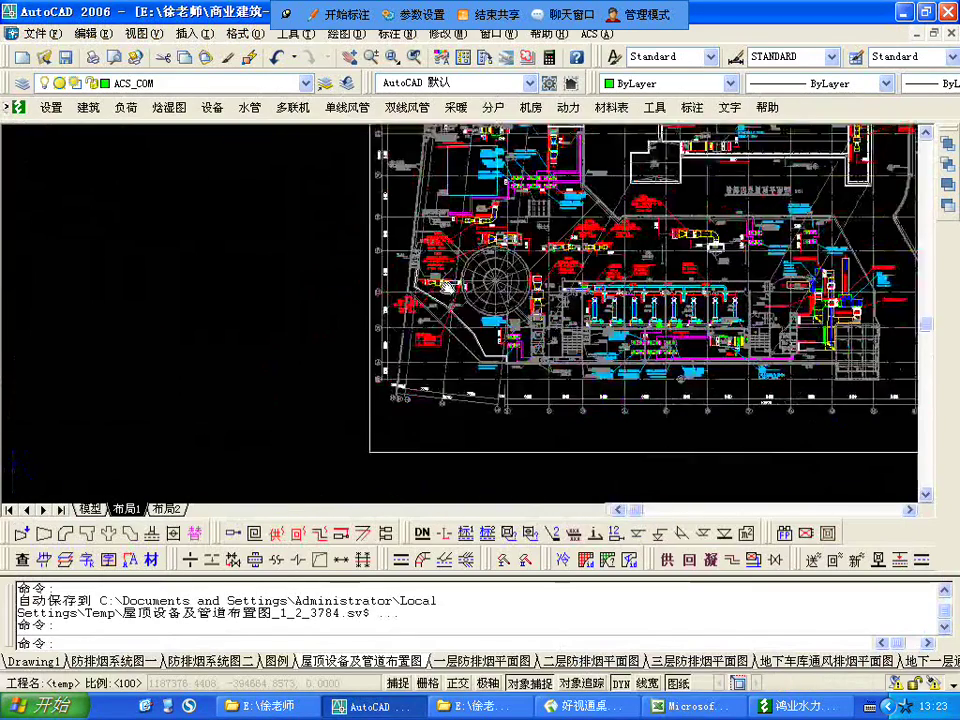
scroll(622, 210, "up", 3)
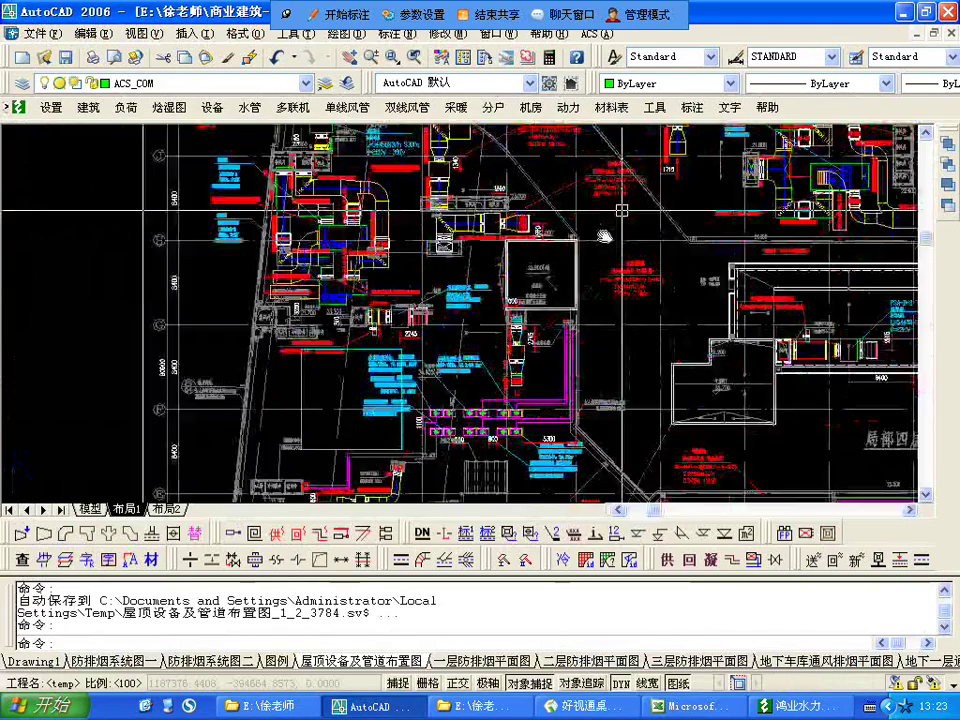
middle_click_drag(604, 236, 502, 286)
scroll(502, 286, "down", 5)
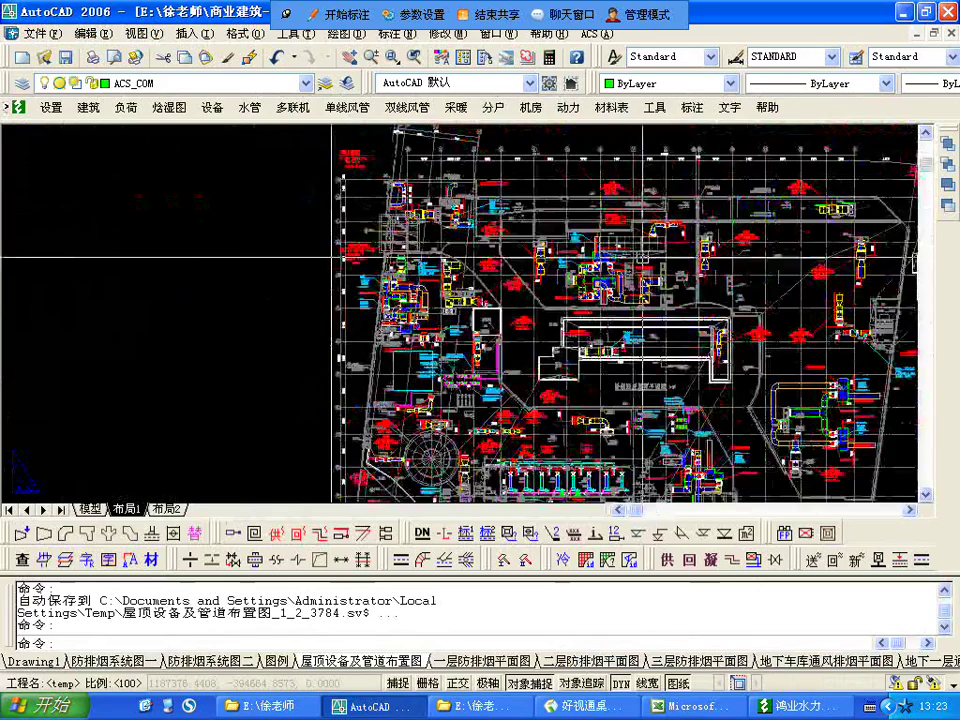
scroll(467, 326, "up", 5)
scroll(422, 348, "down", 4)
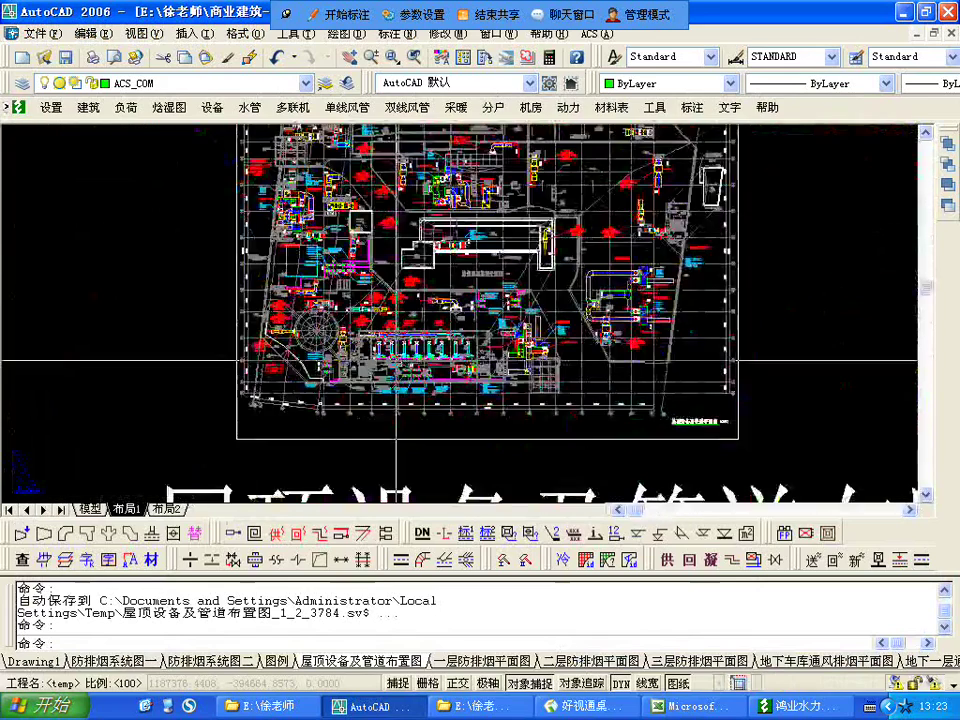
scroll(396, 360, "up", 6)
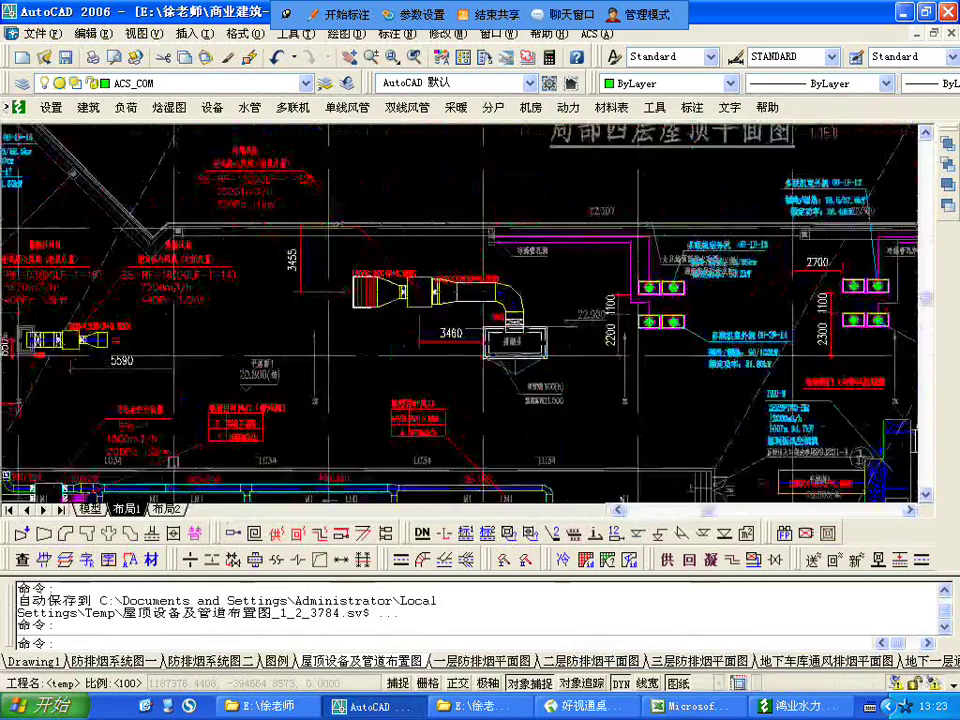
scroll(527, 383, "down", 6)
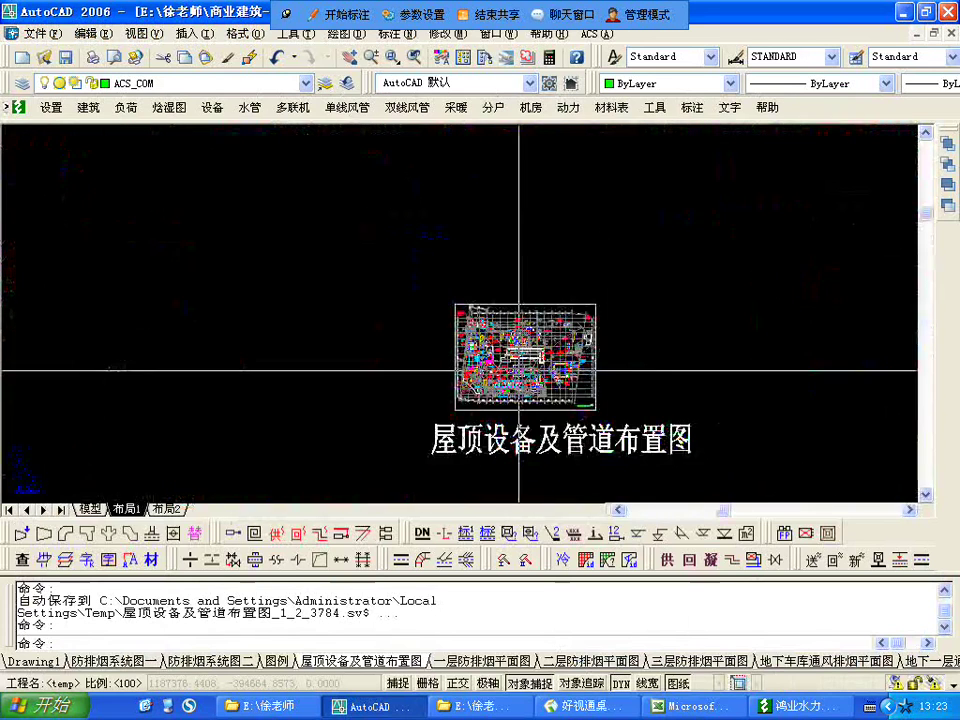
- Open the 三层防排烟平面图 drawing and examine the exhaust duct over the lower escalator with its 280度防火阀 note
left_click(686, 662)
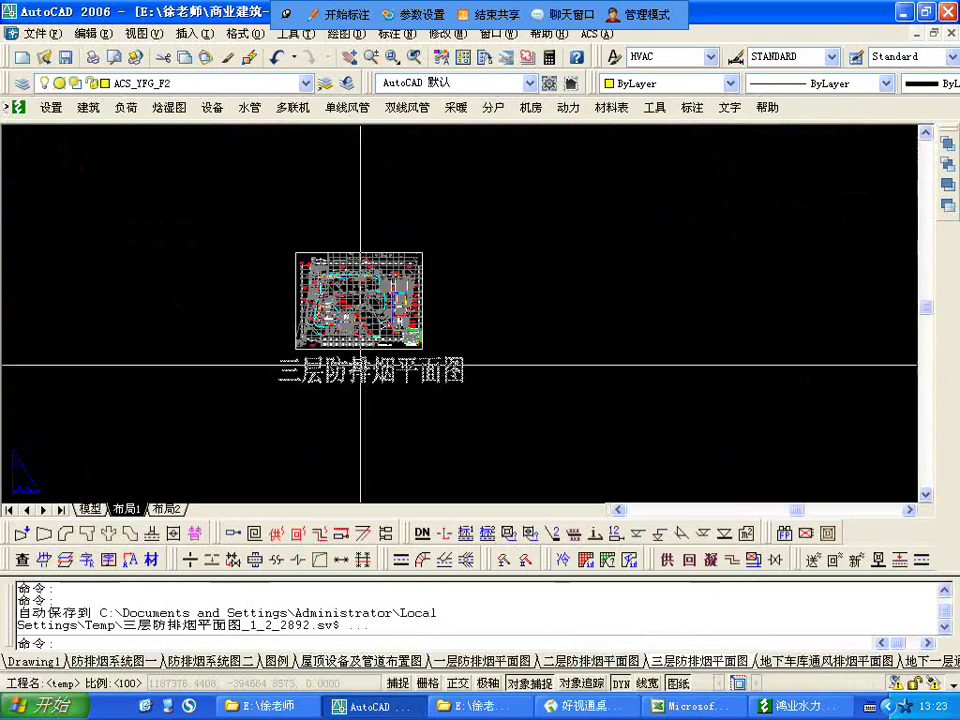
scroll(344, 346, "up", 3)
scroll(360, 322, "up", 5)
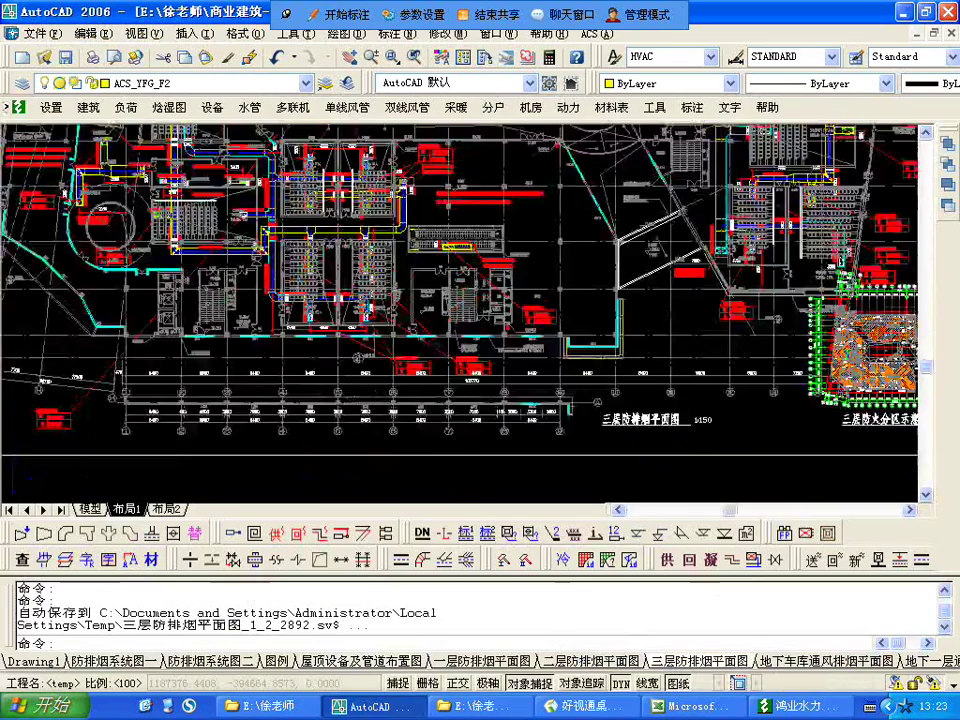
scroll(366, 244, "up", 6)
middle_click_drag(366, 244, 246, 347)
scroll(729, 431, "up", 3)
middle_click_drag(615, 418, 491, 379)
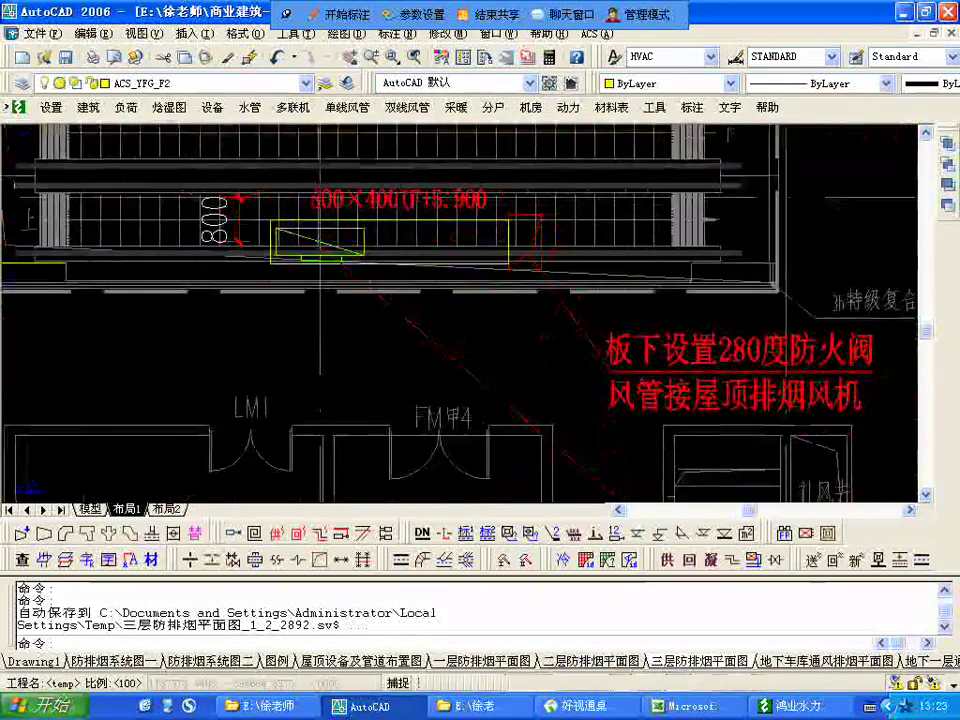
scroll(495, 378, "down", 3)
scroll(495, 378, "down", 4)
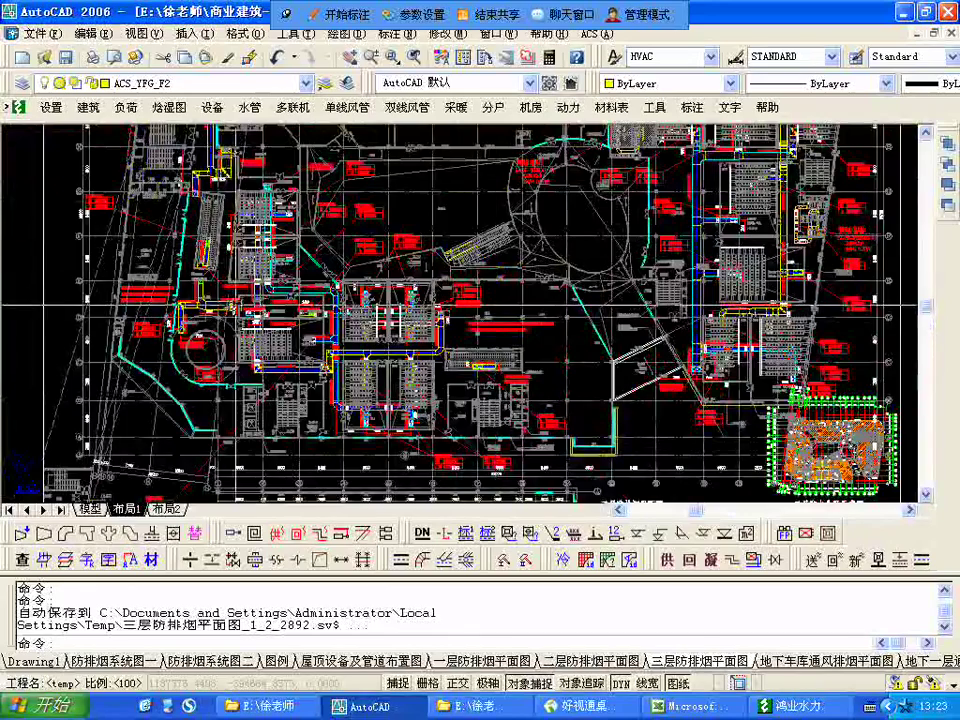
- Examine the exhaust duct, structural opening and fire damper note at the slanted escalator on the plan's west side
scroll(243, 305, "up", 4)
middle_click_drag(265, 165, 267, 413)
middle_click_drag(384, 272, 422, 263)
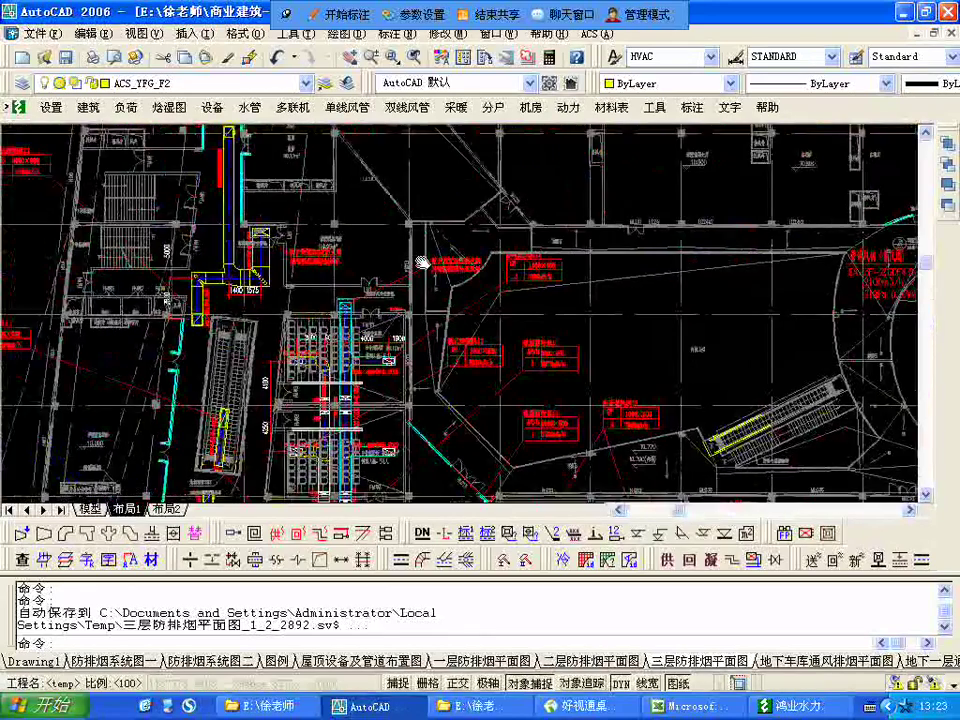
scroll(422, 262, "up", 3)
scroll(470, 233, "down", 2)
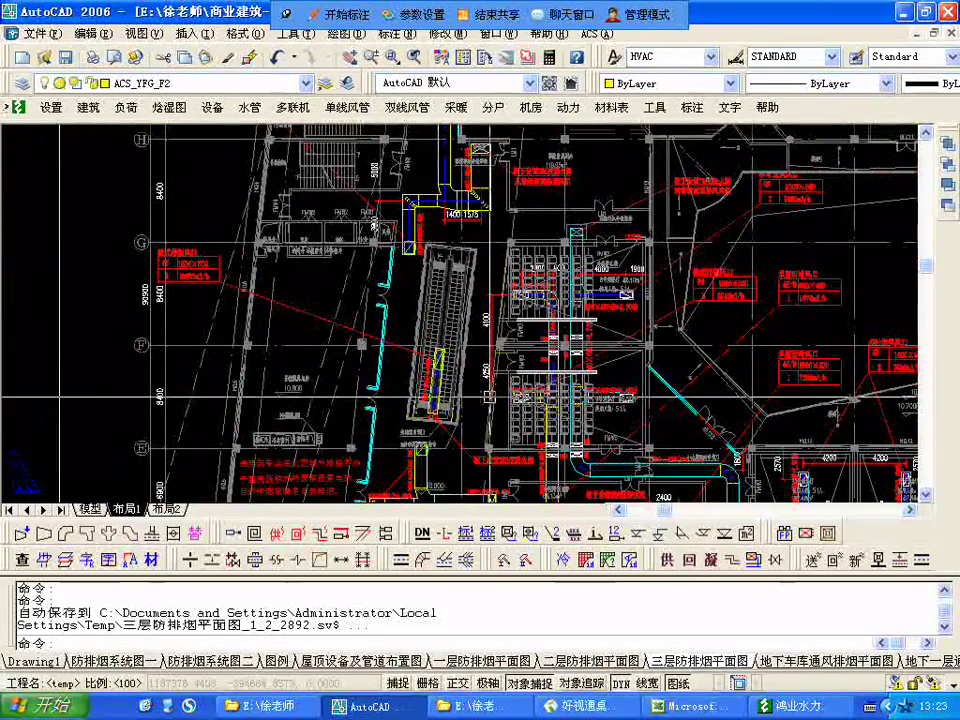
scroll(441, 400, "up", 4)
scroll(441, 400, "up", 1)
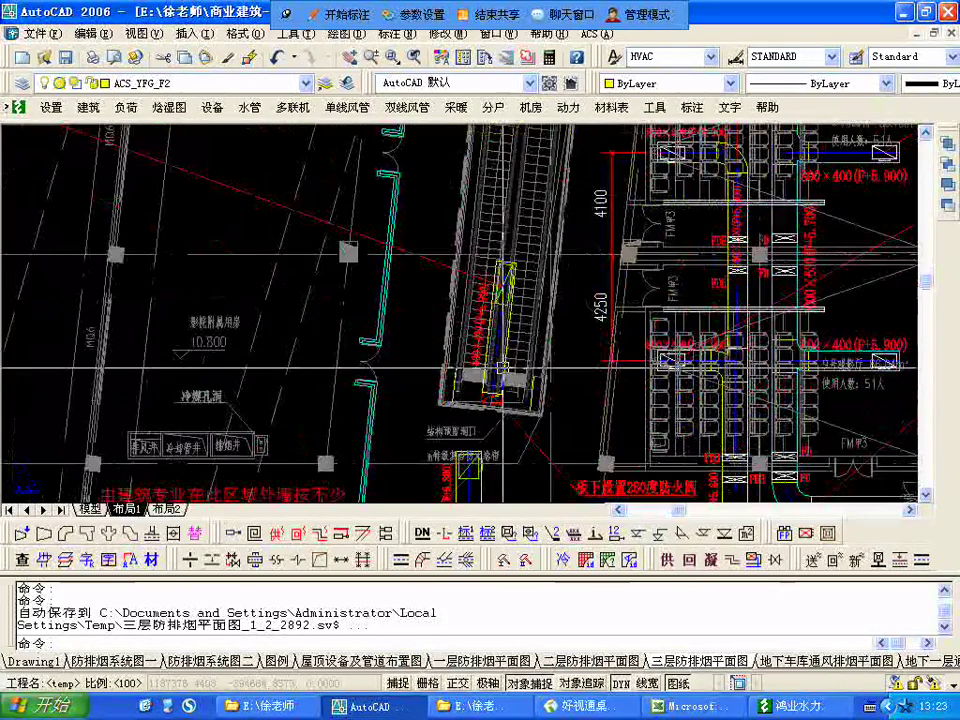
scroll(497, 390, "up", 3)
scroll(497, 390, "up", 3)
middle_click_drag(521, 411, 457, 314)
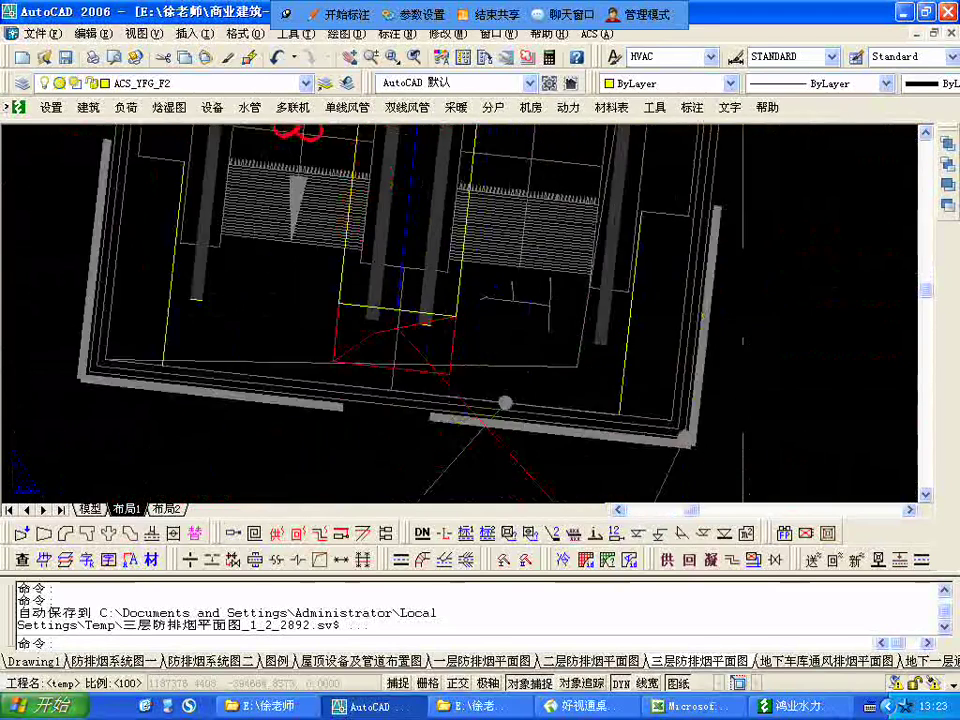
scroll(492, 338, "down", 2)
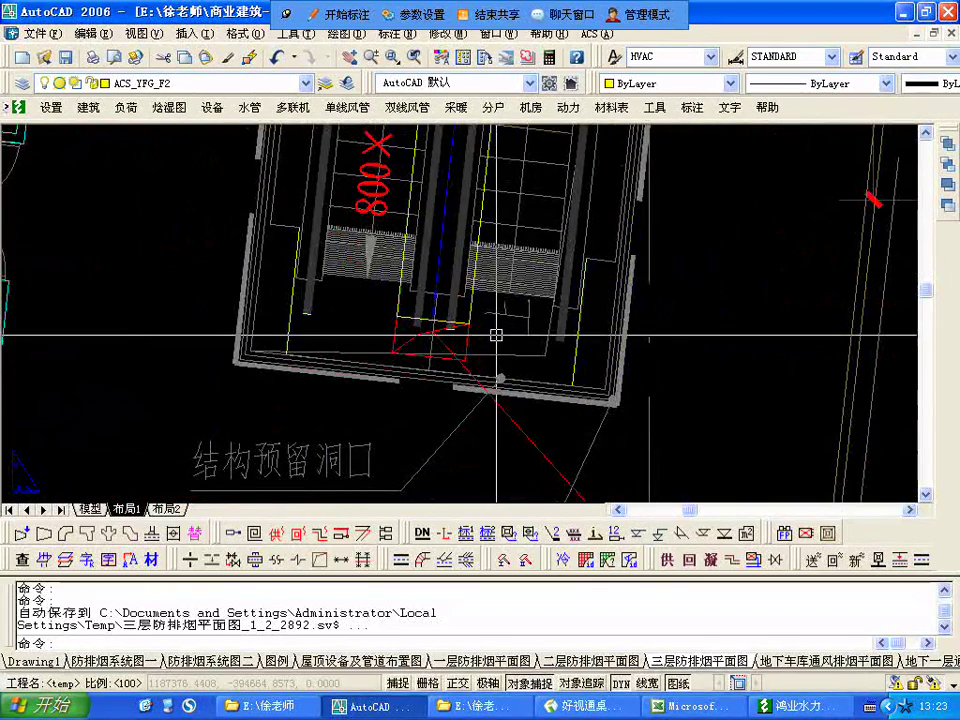
scroll(496, 335, "down", 2)
scroll(497, 337, "down", 2)
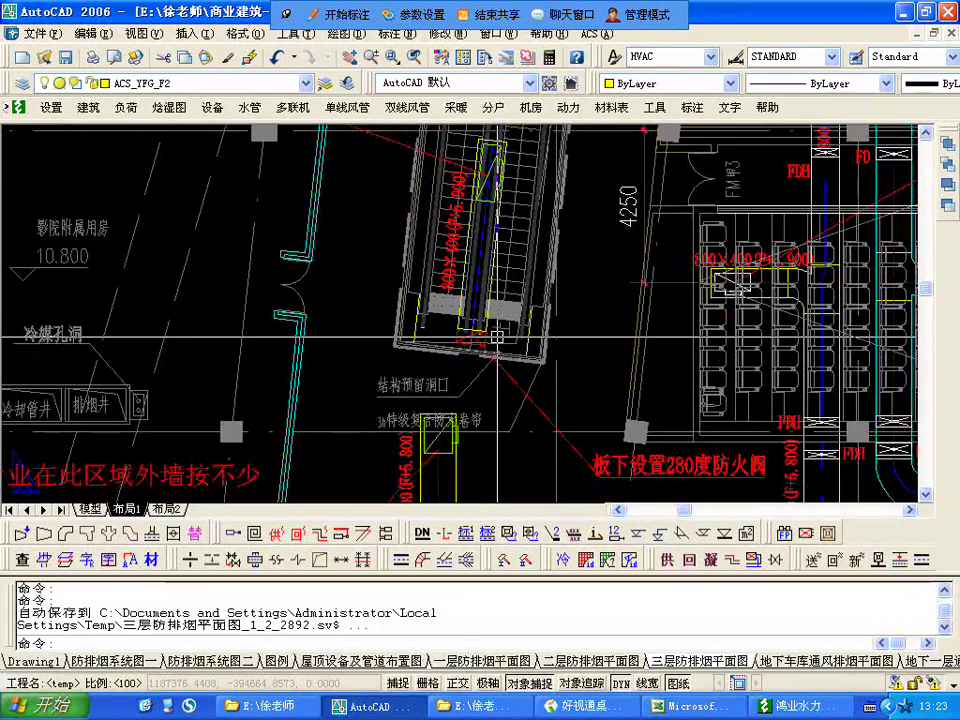
scroll(496, 337, "down", 3)
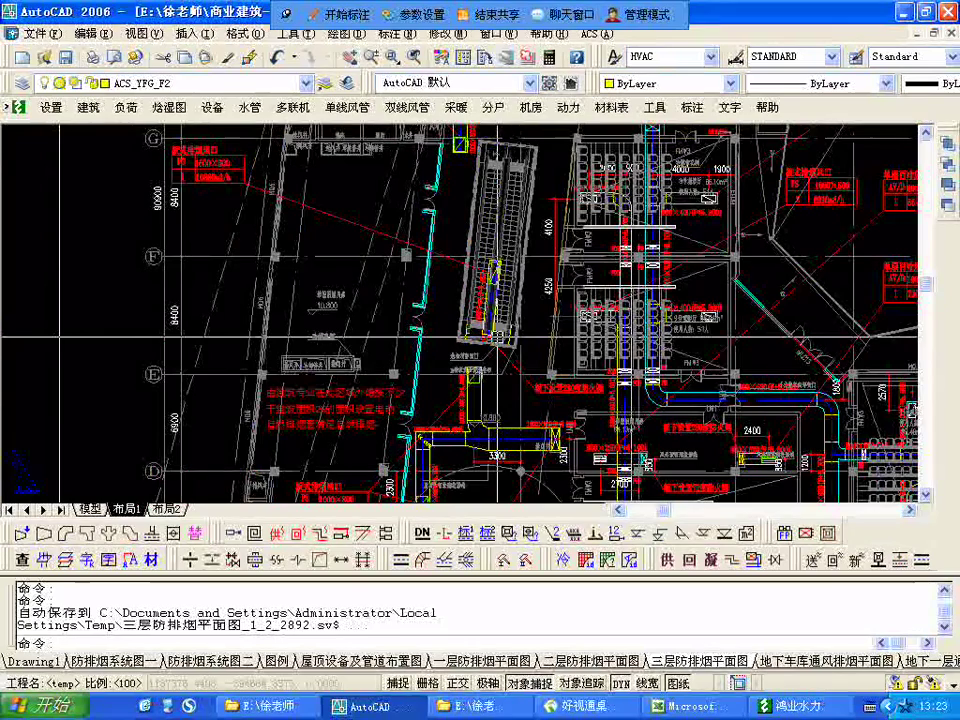
scroll(381, 231, "down", 10)
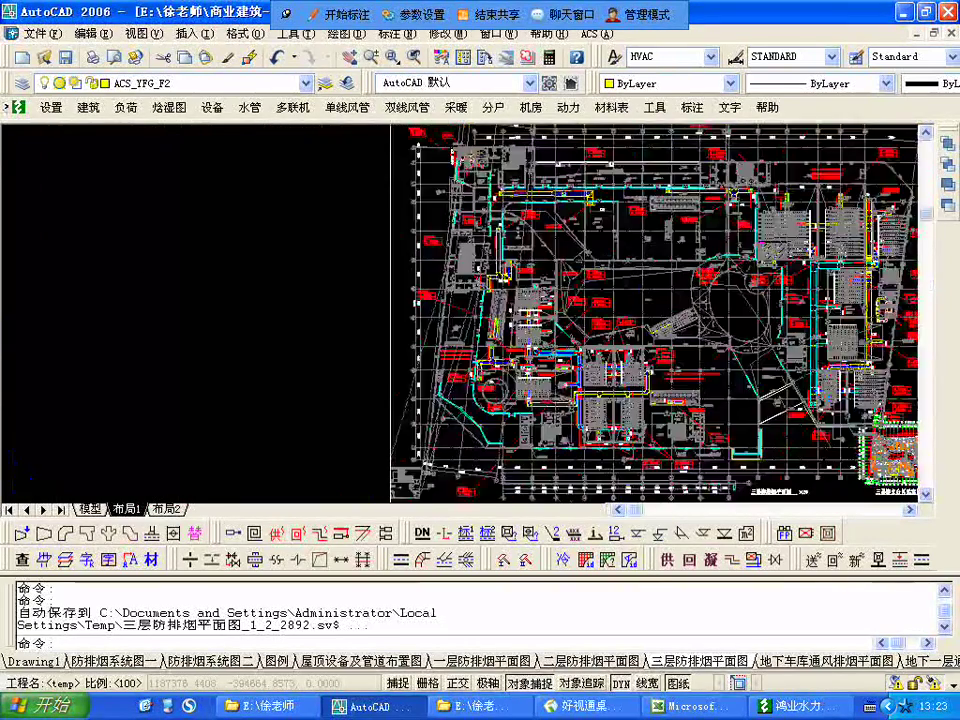
- Examine the upper horizontal escalator on the third-floor plan, including its nearby exhaust duct and 板式排烟风口 outlet
scroll(341, 156, "up", 3)
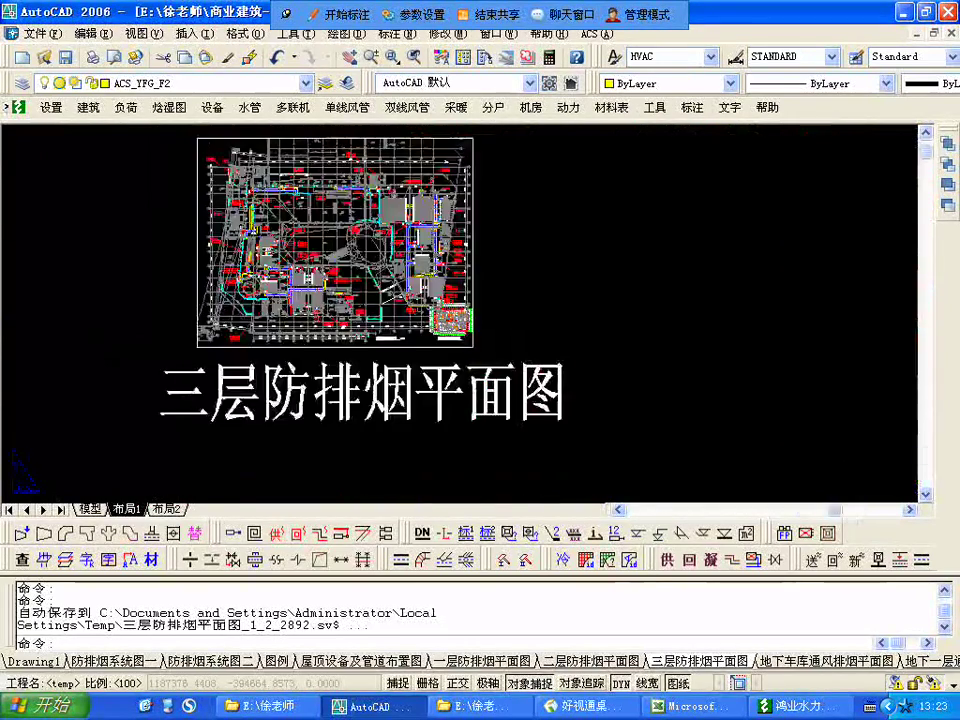
scroll(336, 159, "up", 7)
middle_click_drag(276, 190, 490, 337)
mouse_move(524, 395)
middle_mouse_down()
mouse_move(514, 297)
mouse_move(521, 317)
mouse_move(524, 292)
middle_mouse_up()
scroll(520, 392, "up", 4)
scroll(418, 305, "up", 3)
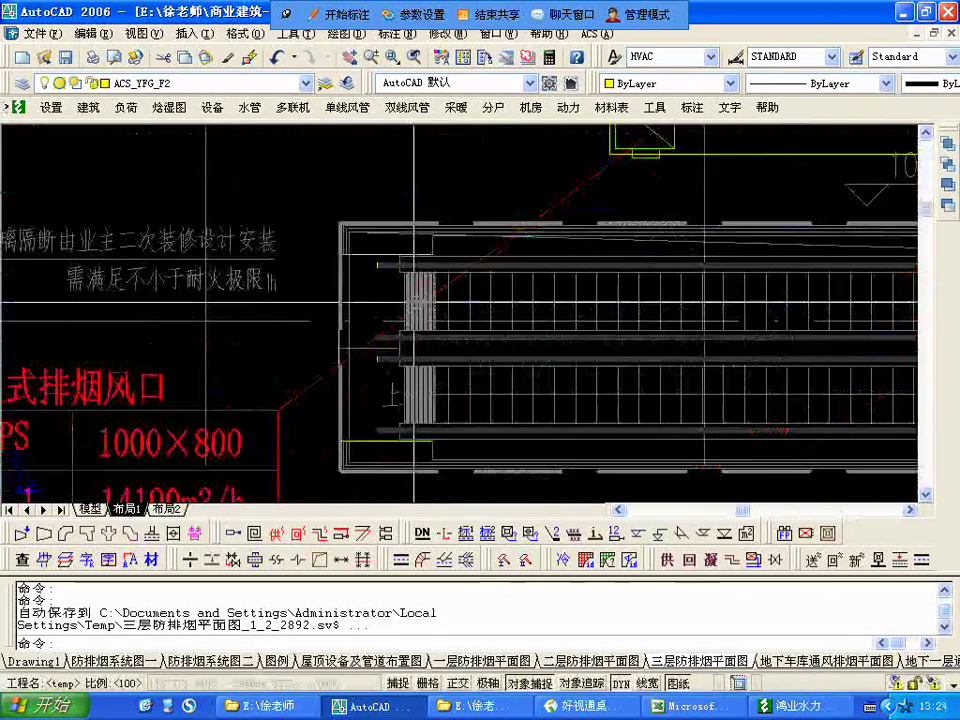
scroll(413, 303, "down", 2)
scroll(428, 270, "down", 2)
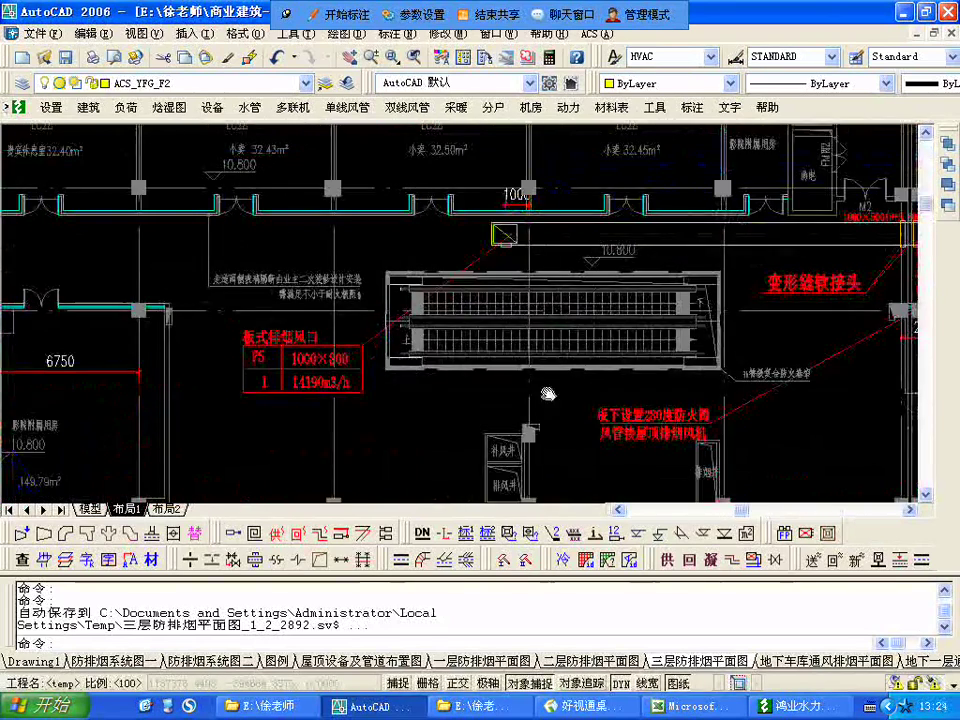
scroll(430, 271, "down", 8)
scroll(420, 262, "up", 6)
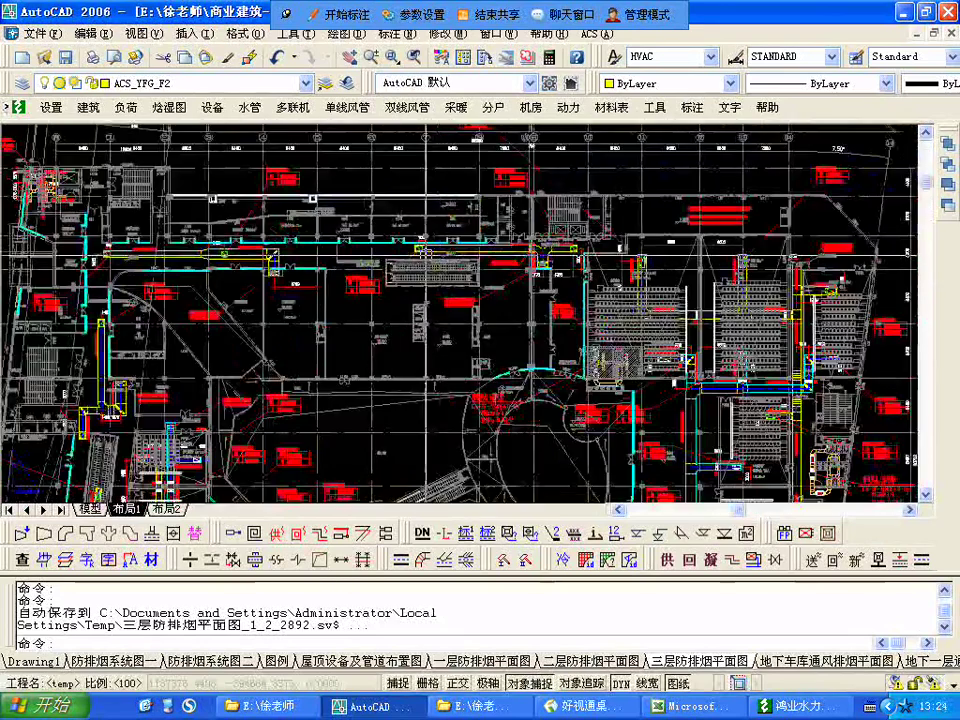
scroll(578, 343, "up", 2)
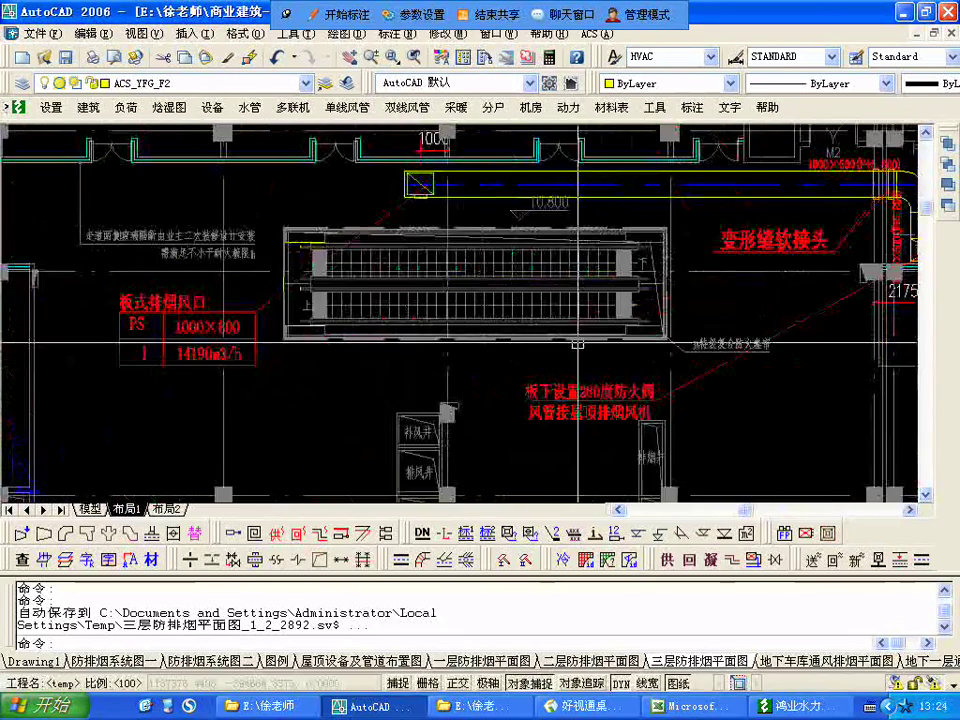
scroll(578, 343, "down", 7)
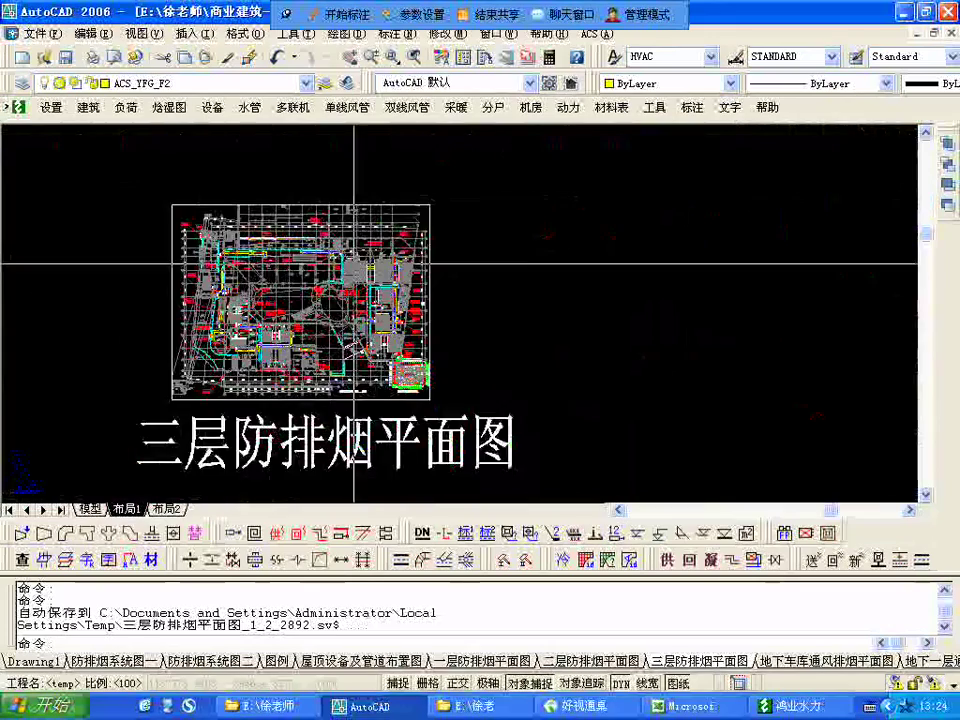
- Return to the 屋顶设备及管道布置图 drawing and examine the 多叶排烟风口 outlet and the exhaust duct and fan connected to it
left_click(381, 665)
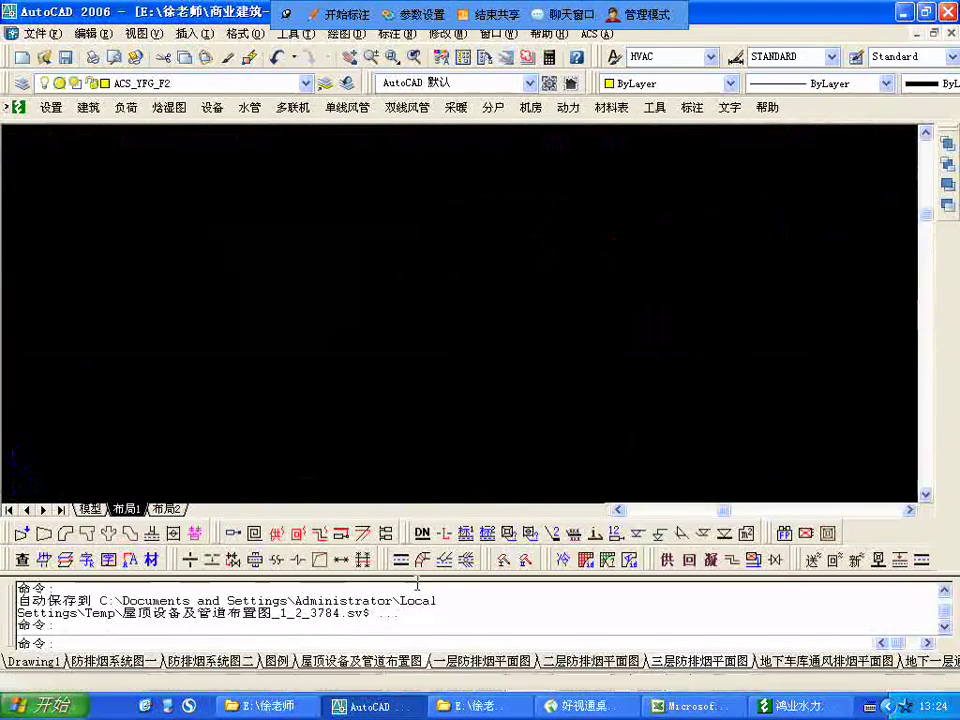
scroll(515, 310, "up", 5)
scroll(509, 325, "up", 4)
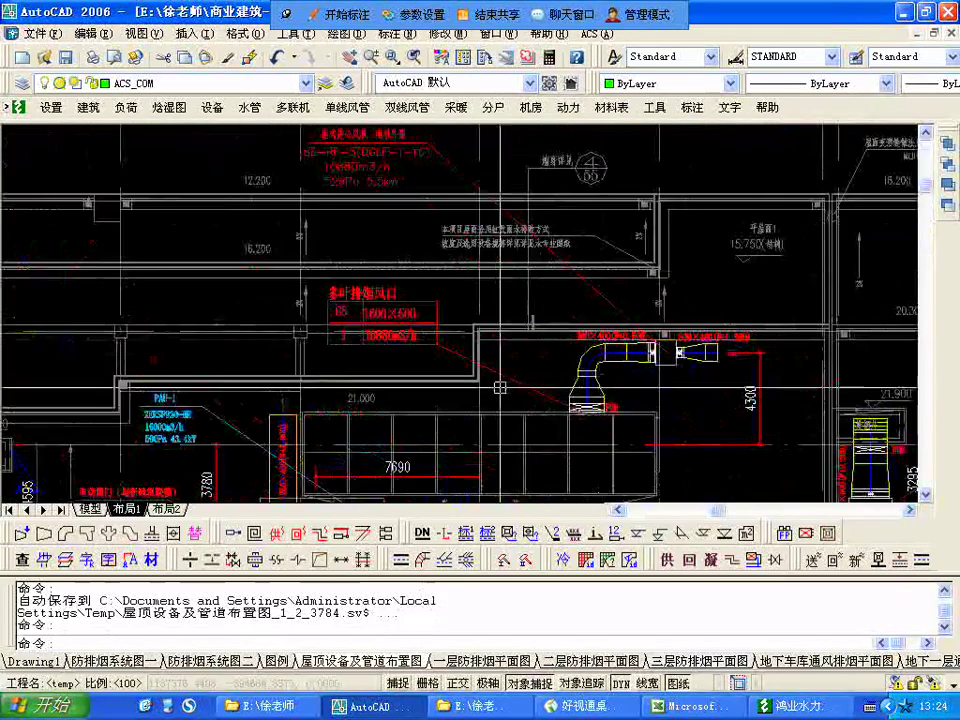
middle_click_drag(534, 289, 426, 385)
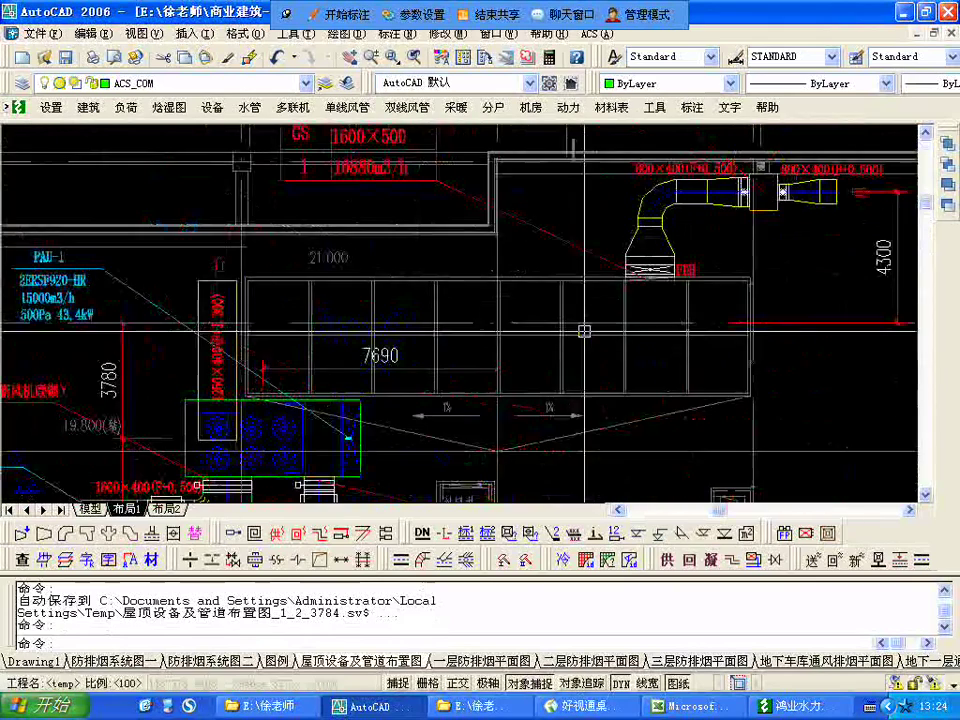
middle_click_drag(602, 330, 576, 351)
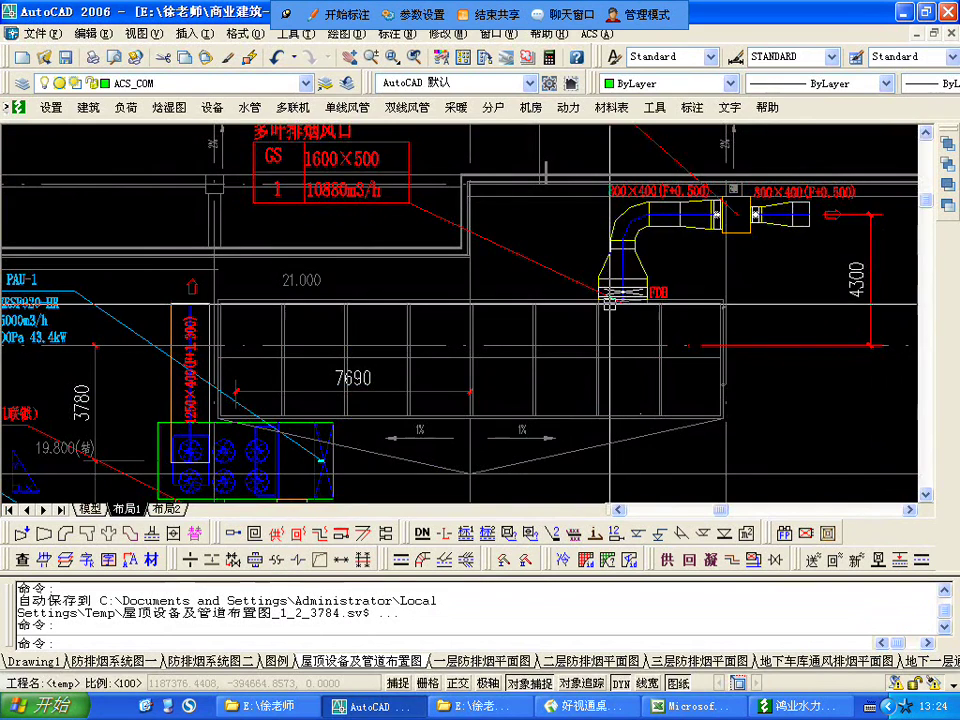
- Inspect the roof fans and ducts along the building's west side down to the area around the circular roof
scroll(609, 302, "down", 6)
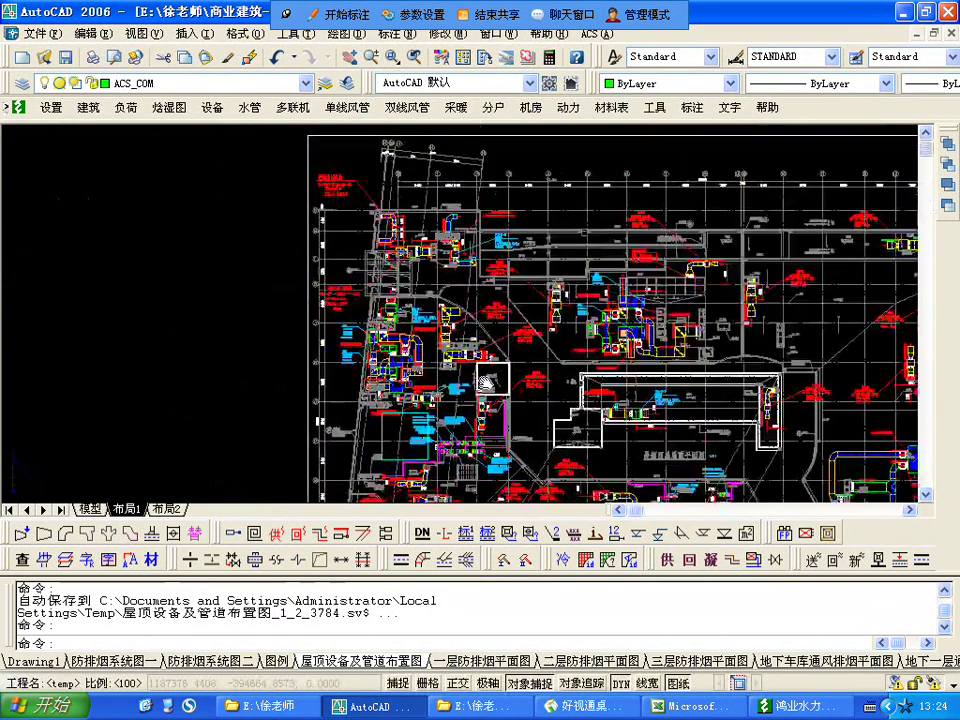
scroll(454, 220, "up", 6)
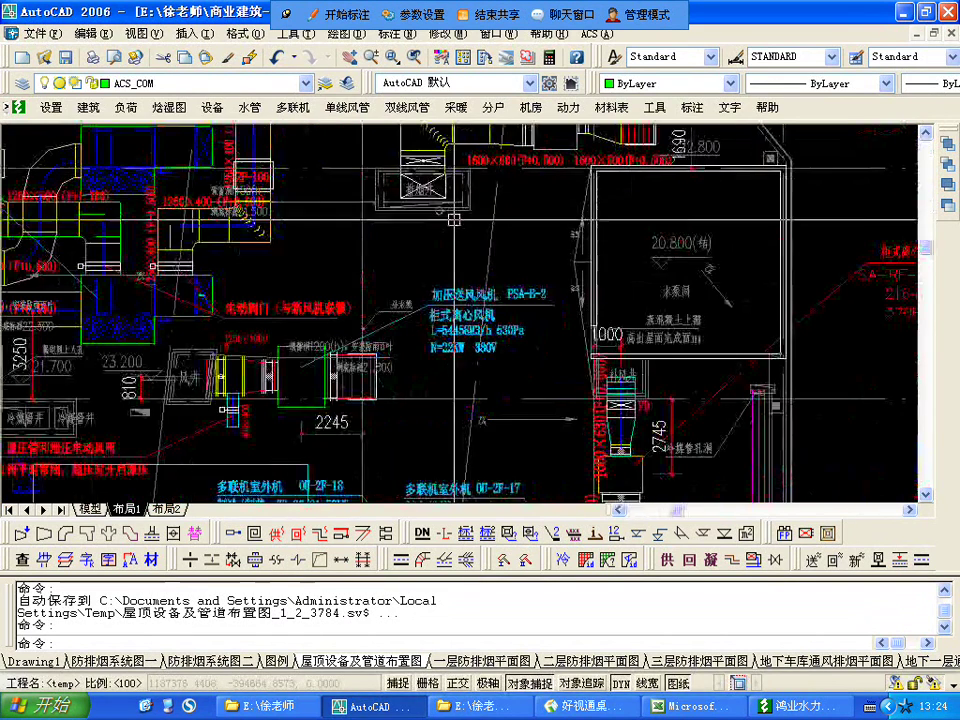
scroll(454, 218, "down", 3)
scroll(452, 218, "down", 2)
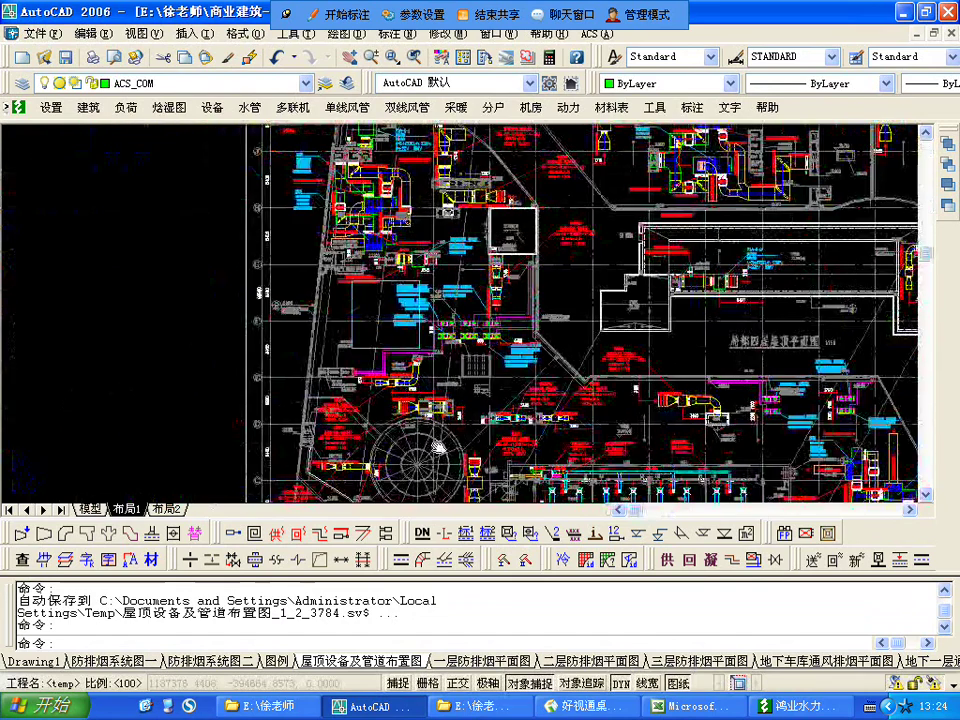
middle_click_drag(438, 447, 310, 338)
scroll(310, 338, "up", 2)
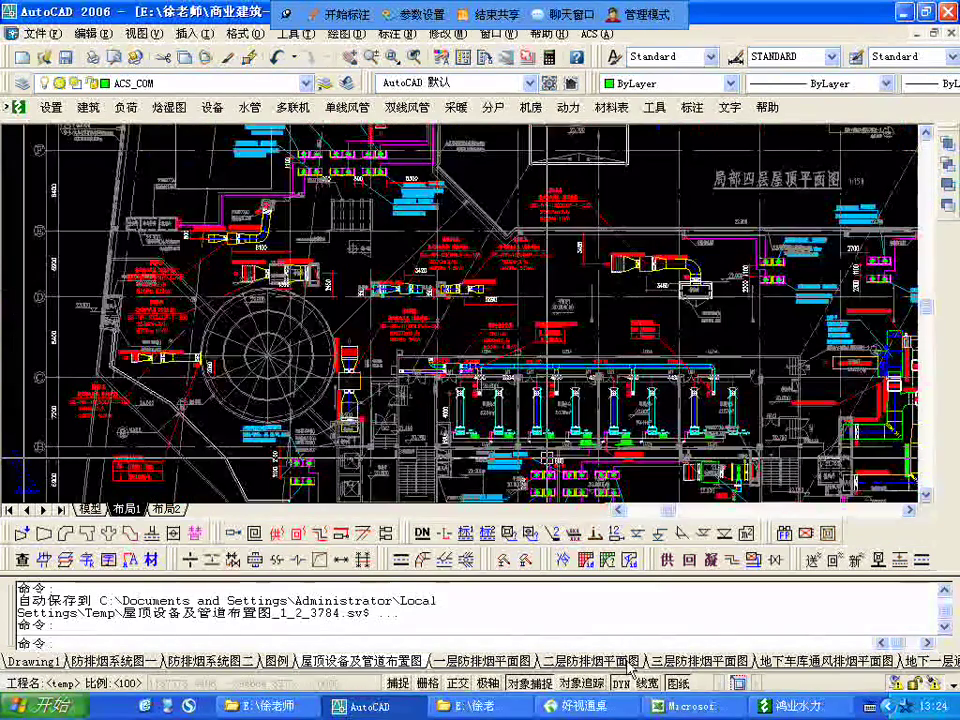
- Reopen the 三层防排烟平面图 drawing and compare the exhaust ducts at the slanted and lower escalators
left_click(686, 663)
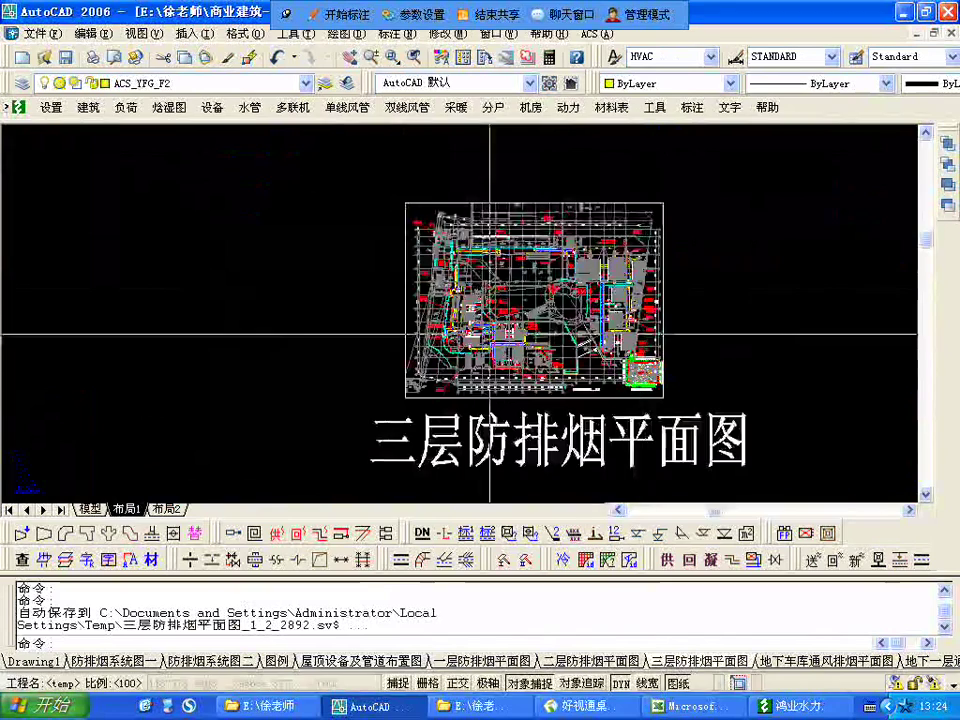
scroll(486, 214, "up", 4)
scroll(369, 188, "up", 5)
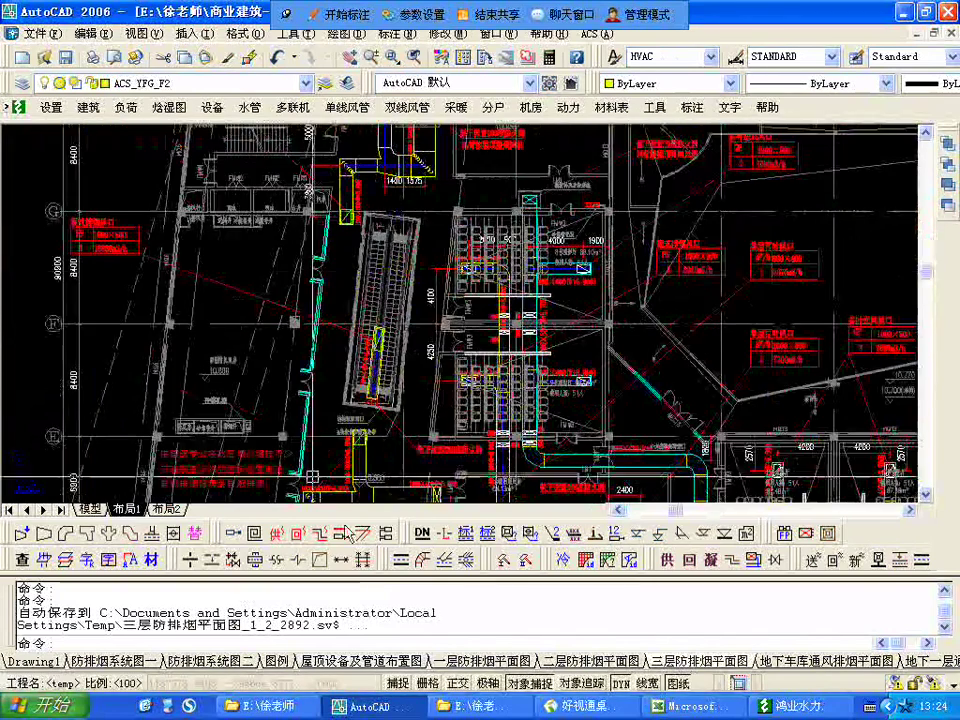
scroll(360, 282, "up", 2)
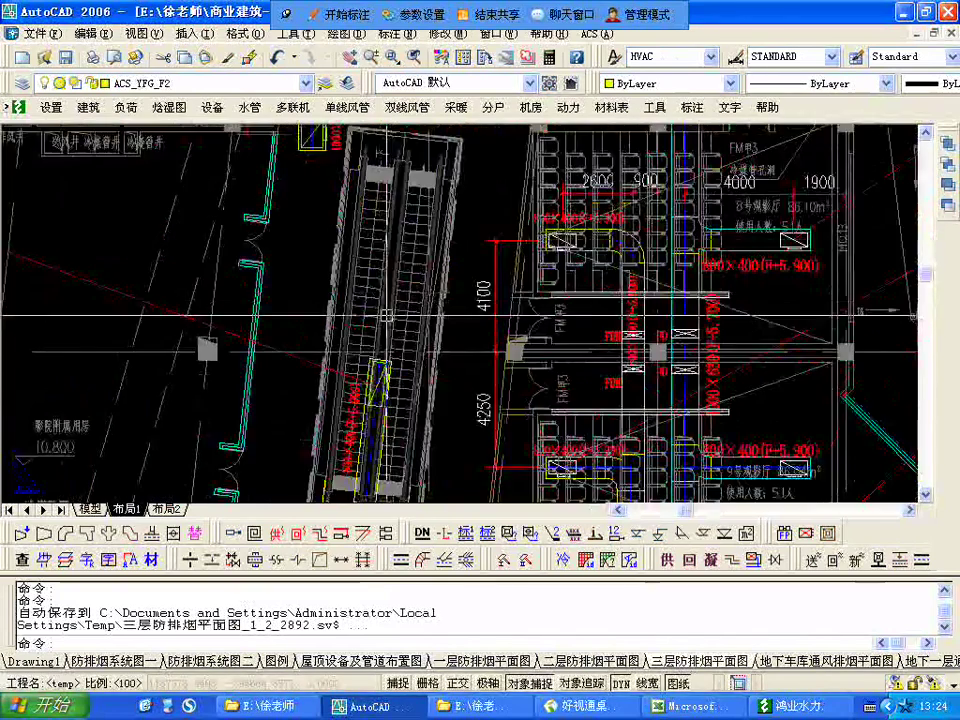
scroll(412, 183, "down", 3)
middle_click_drag(856, 495, 535, 232)
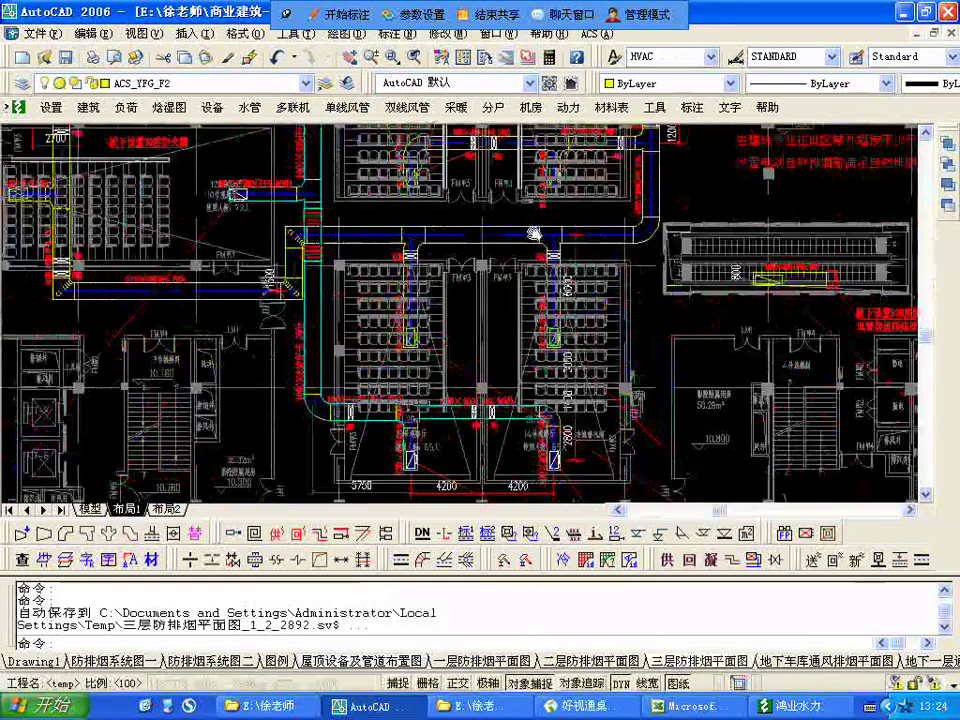
mouse_move(604, 395)
middle_mouse_down()
mouse_move(596, 386)
mouse_move(287, 373)
middle_mouse_up()
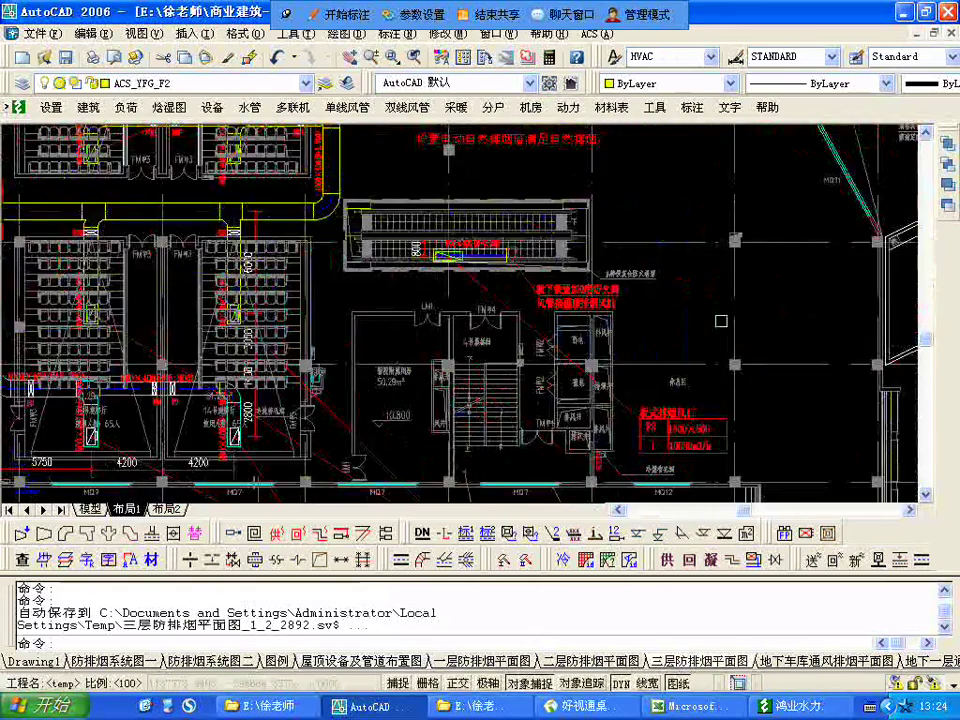
middle_click_drag(696, 363, 404, 533)
- Review the smoke exhaust ducts serving the cinema halls along the east side of the third-floor plan
scroll(404, 533, "down", 2)
middle_click_drag(772, 279, 609, 449)
middle_click_drag(672, 156, 637, 414)
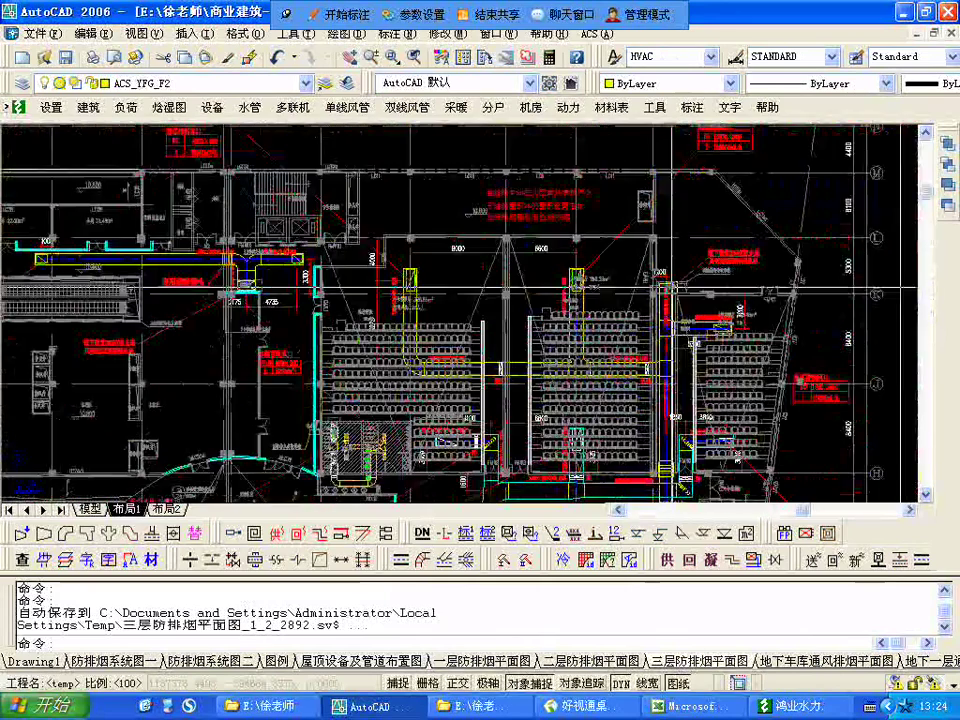
middle_click_drag(490, 488, 472, 150)
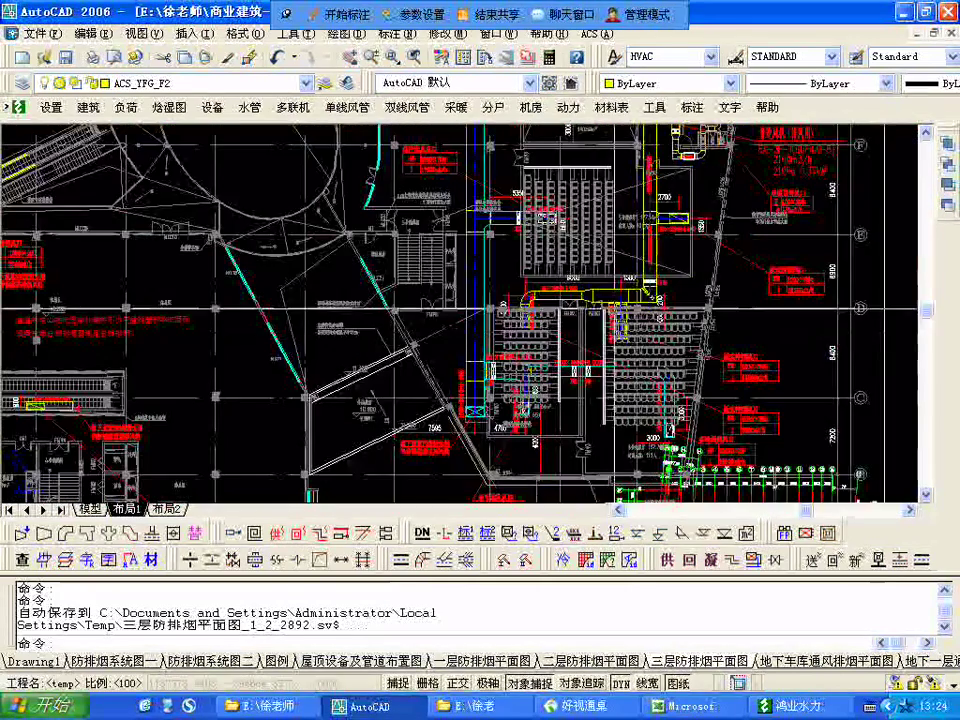
middle_click_drag(470, 196, 661, 570)
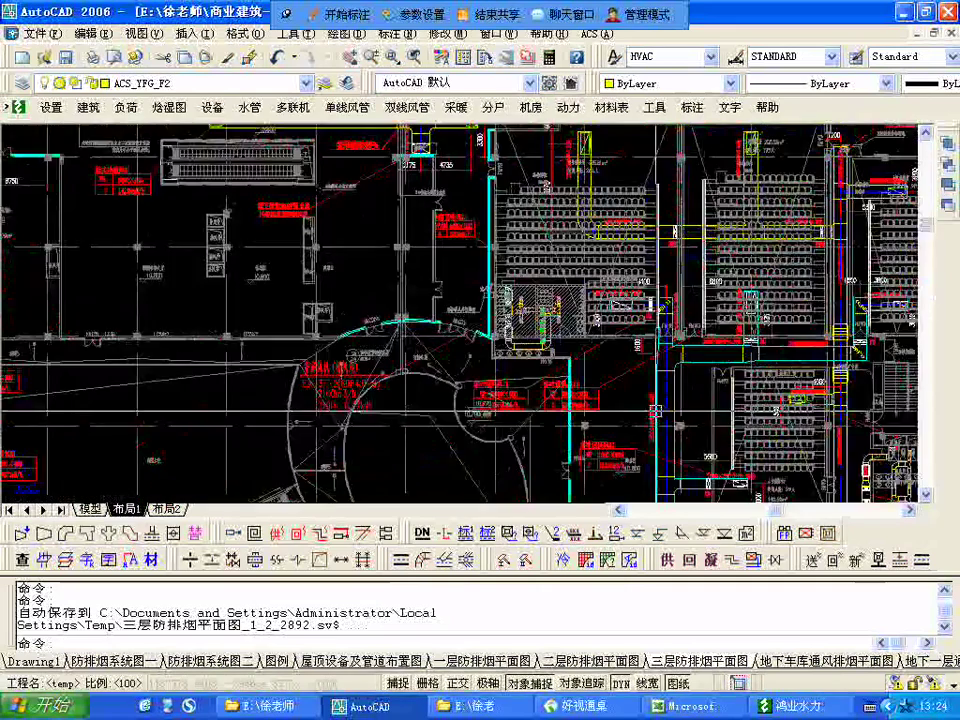
scroll(662, 358, "down", 5)
middle_click_drag(652, 312, 619, 499)
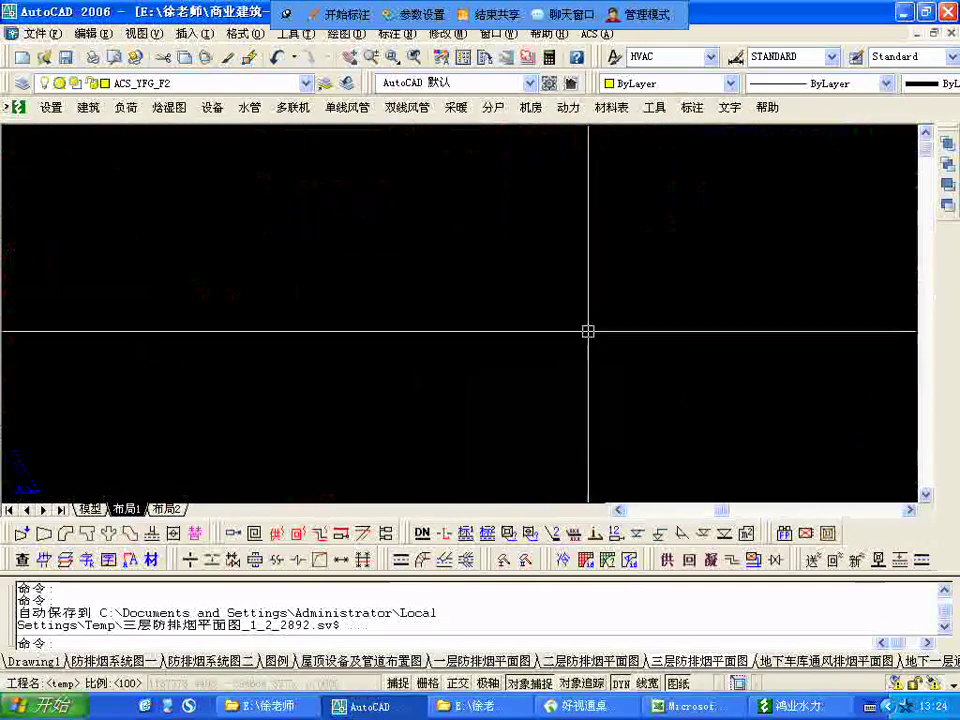
- Open the 二层防排烟平面图 drawing and examine the exhaust ducts beside the long narrow opening on the east side
scroll(615, 463, "up", 5)
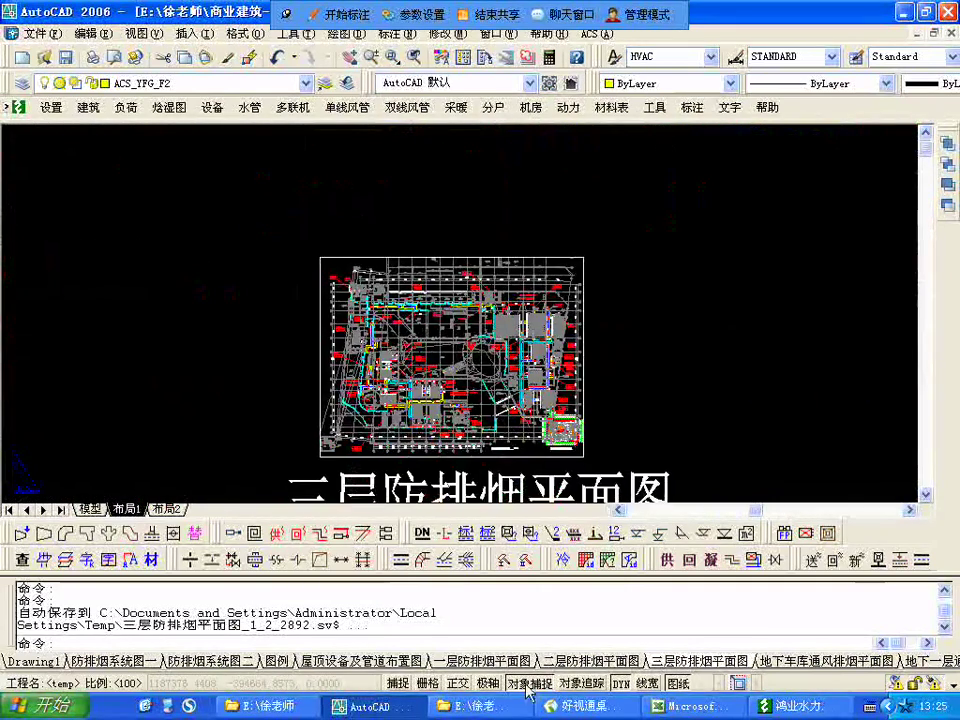
left_click(645, 662)
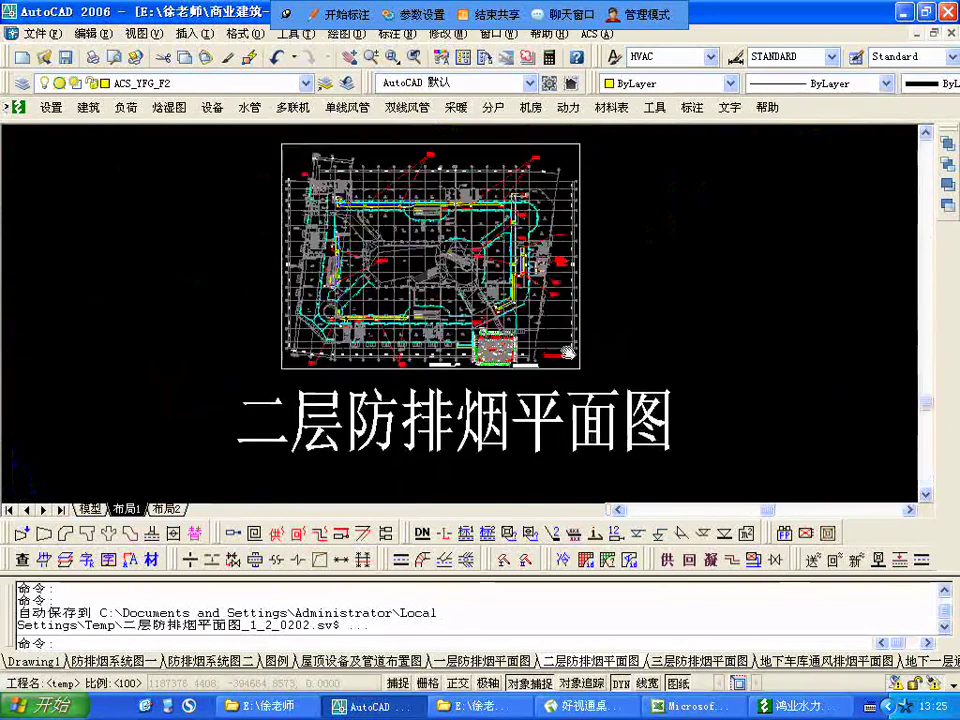
scroll(530, 253, "up", 6)
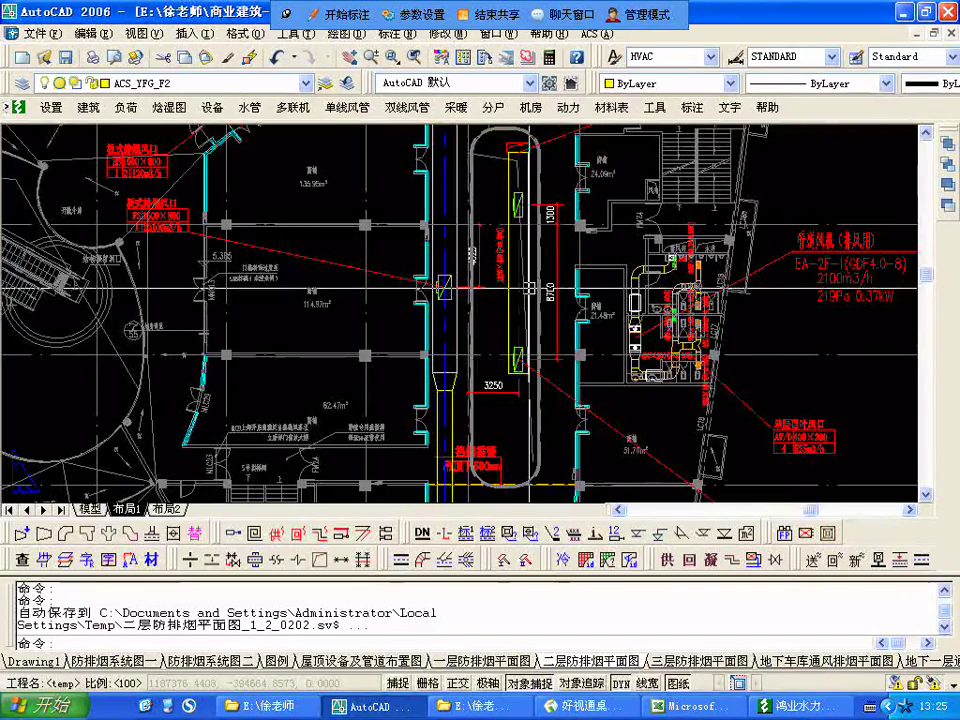
middle_click_drag(528, 286, 720, 368)
scroll(720, 368, "down", 4)
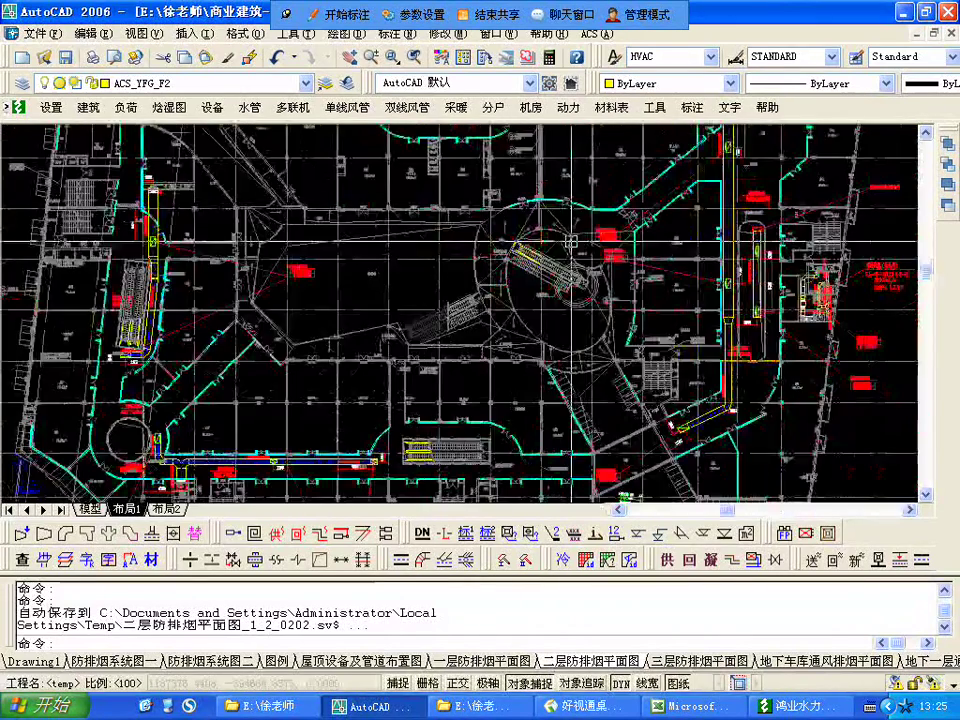
- Examine the exhaust duct above the slanted escalator on the second floor's west side and the 排烟井 shaft it reaches
scroll(325, 284, "up", 4)
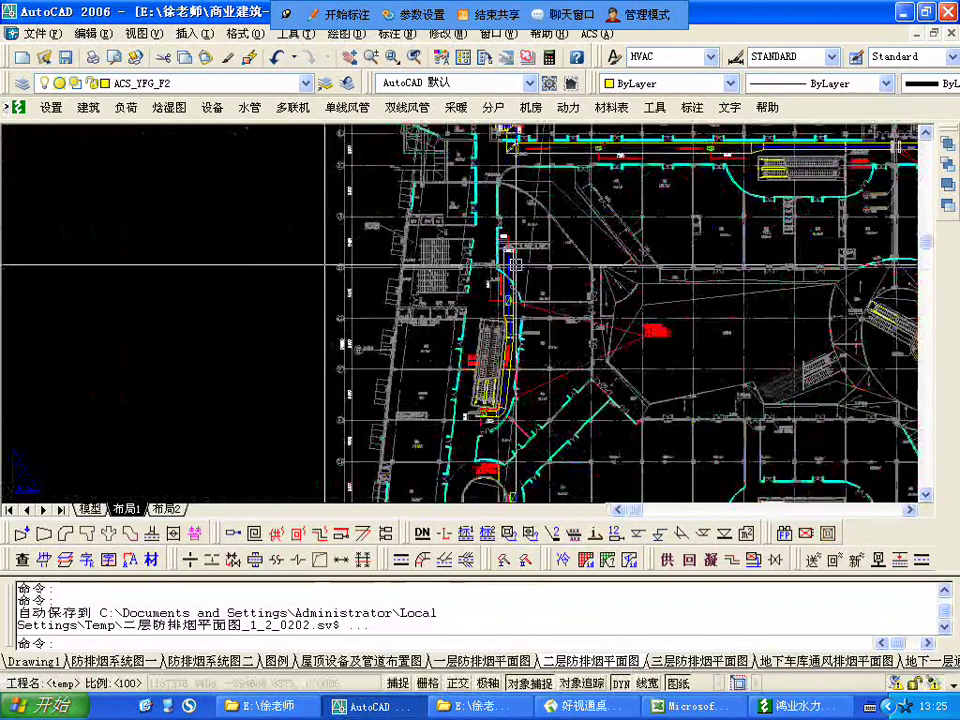
scroll(427, 288, "up", 5)
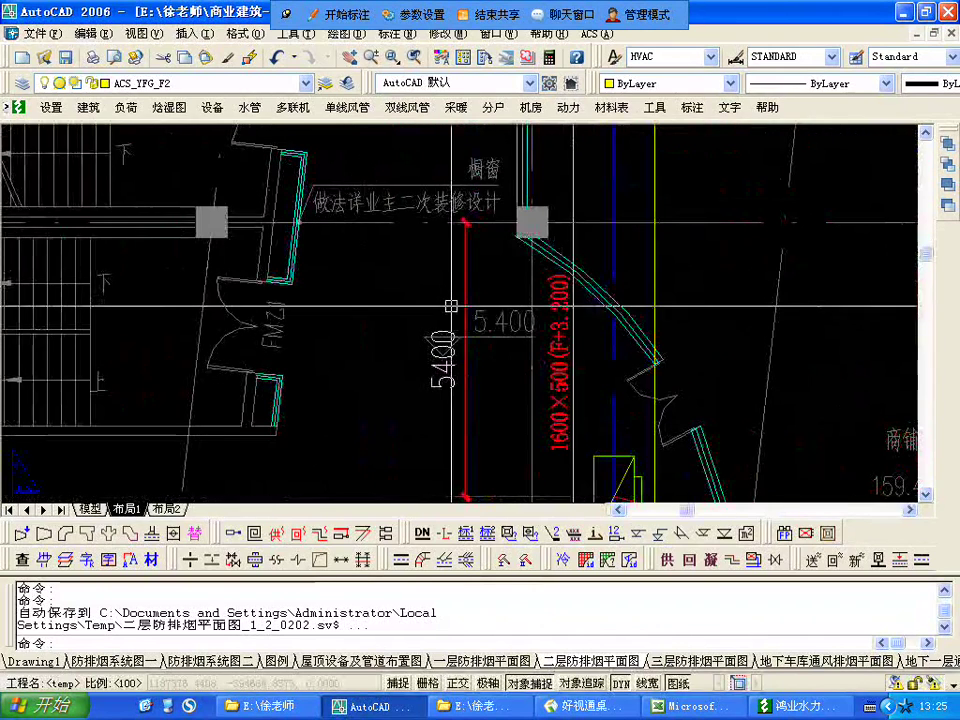
scroll(453, 300, "down", 3)
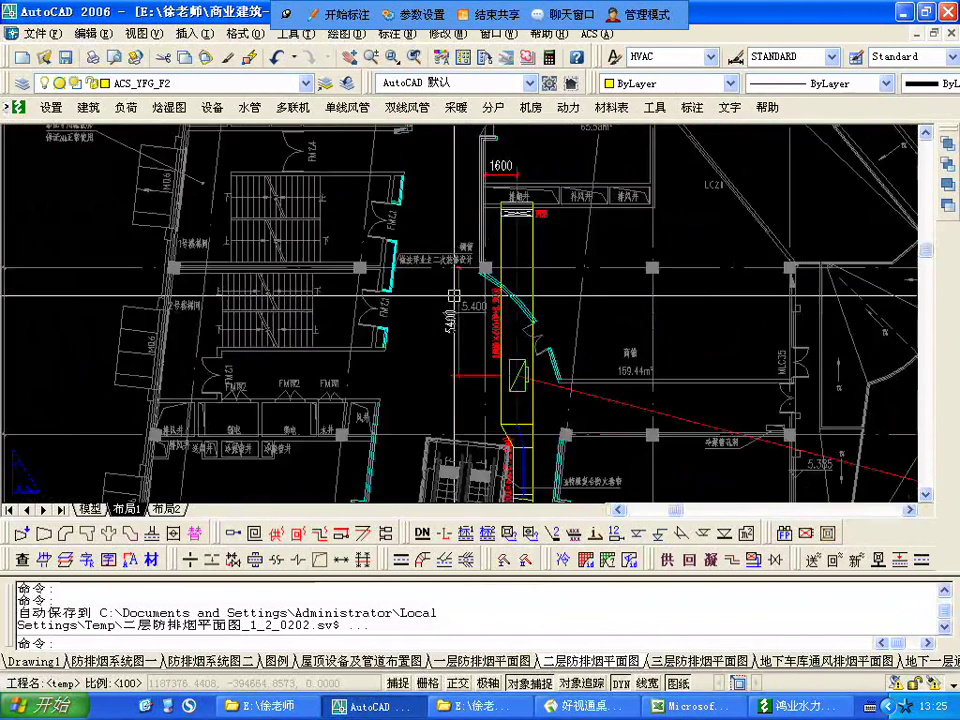
scroll(453, 296, "down", 5)
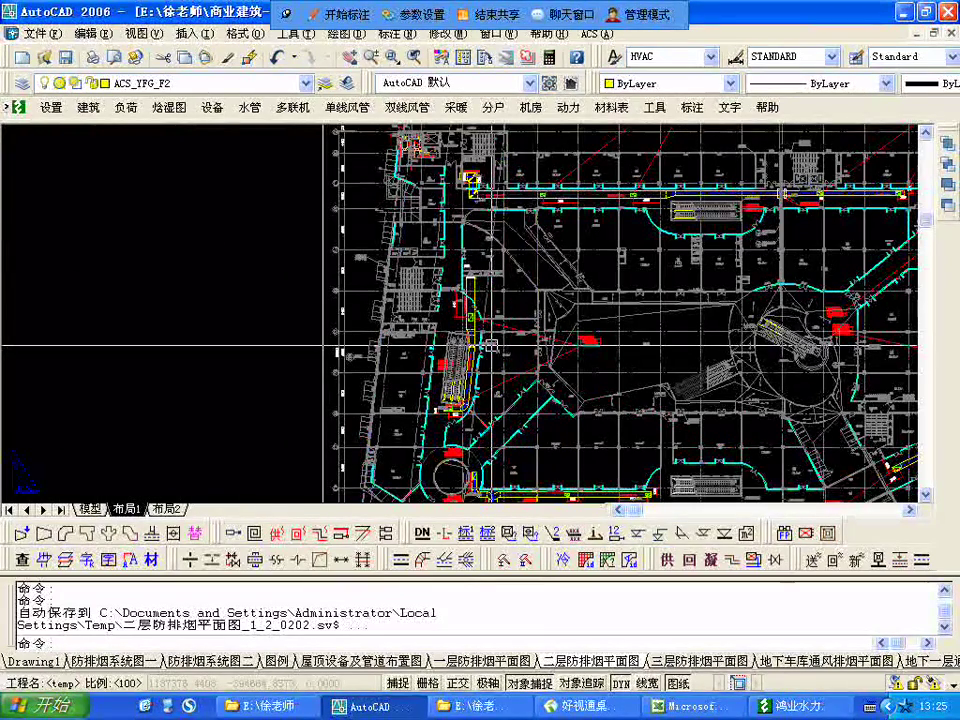
- Examine the exhaust duct beside the circular opening in the second floor's southwest corner and its connection to the shaft
scroll(491, 346, "up", 8)
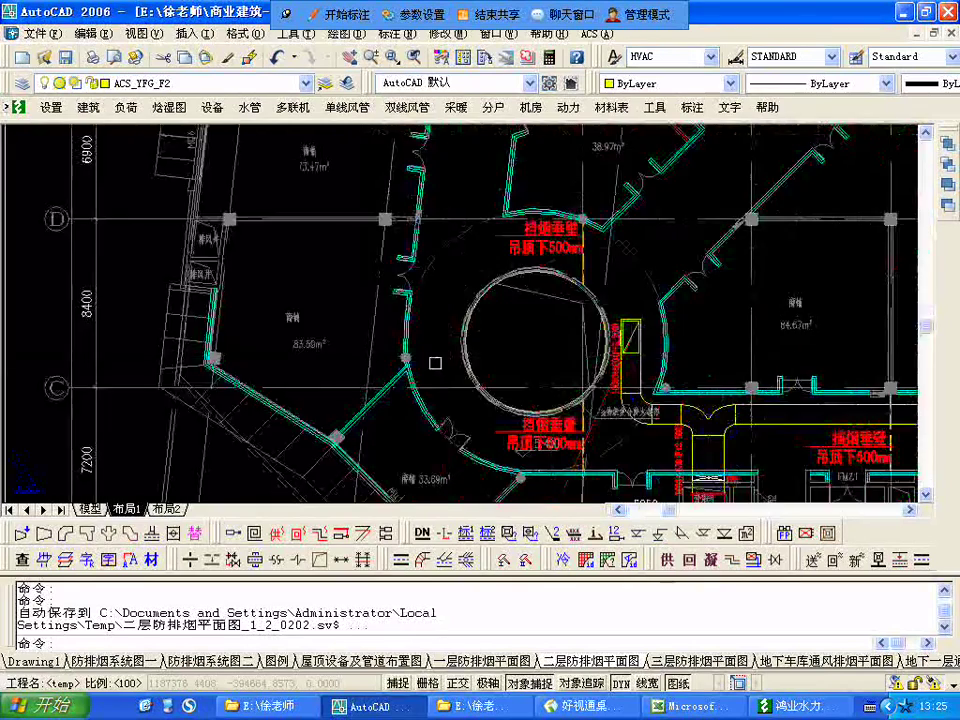
scroll(499, 412, "down", 4)
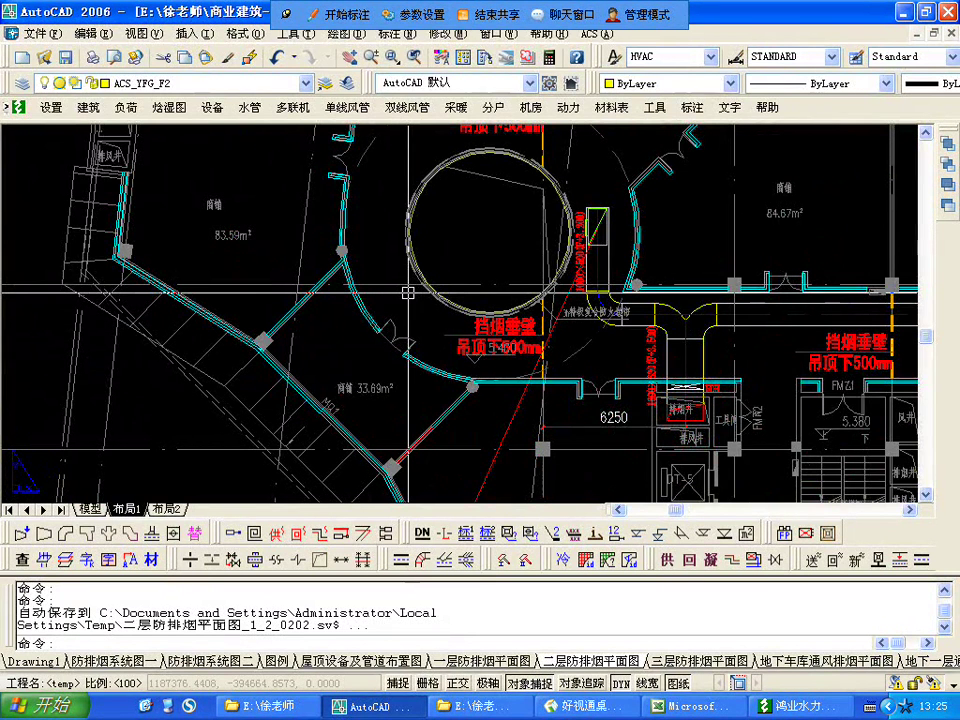
scroll(408, 292, "down", 2)
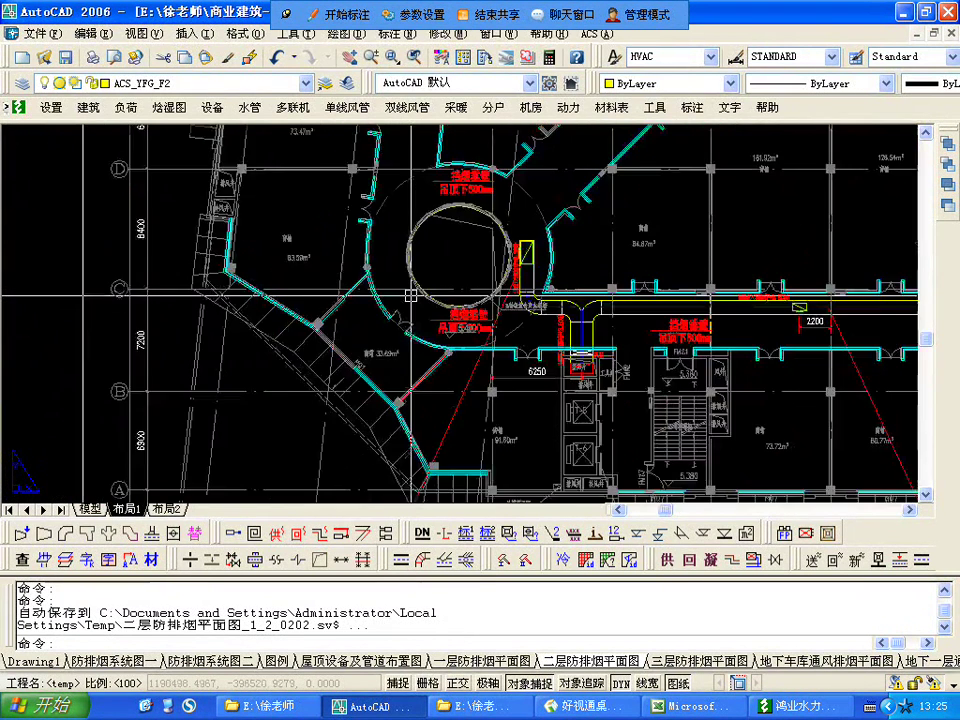
scroll(410, 295, "down", 4)
scroll(397, 216, "up", 3)
- Recheck the second-floor duct near the slanted escalator, and trace the exhaust duct along the south corridor
scroll(393, 187, "up", 5)
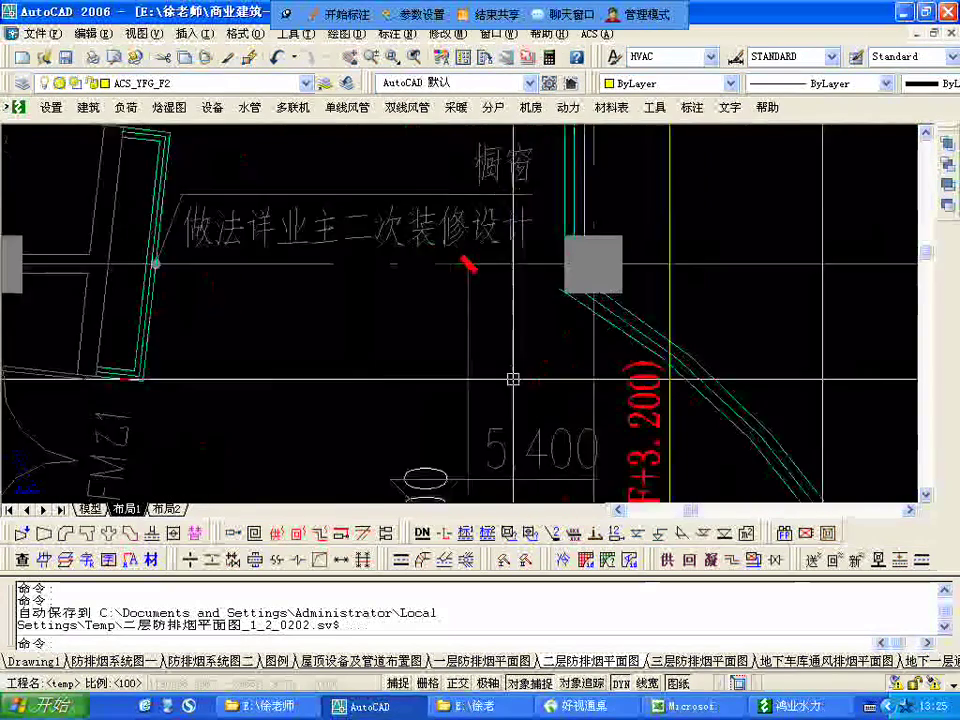
middle_click_drag(512, 379, 450, 122)
scroll(444, 154, "down", 2)
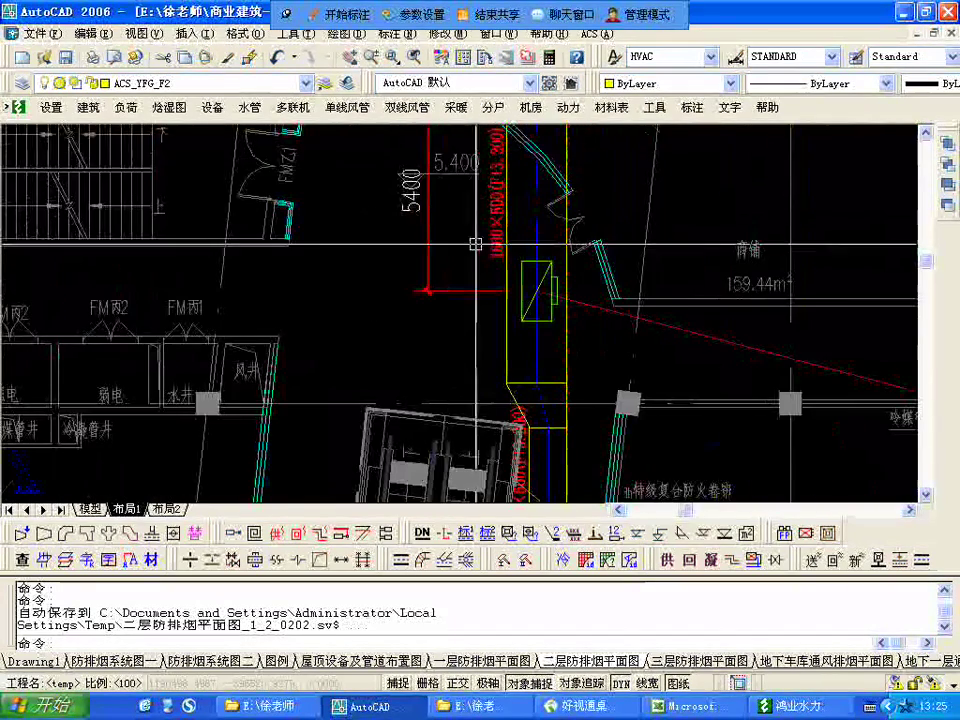
scroll(445, 155, "down", 5)
scroll(303, 334, "up", 3)
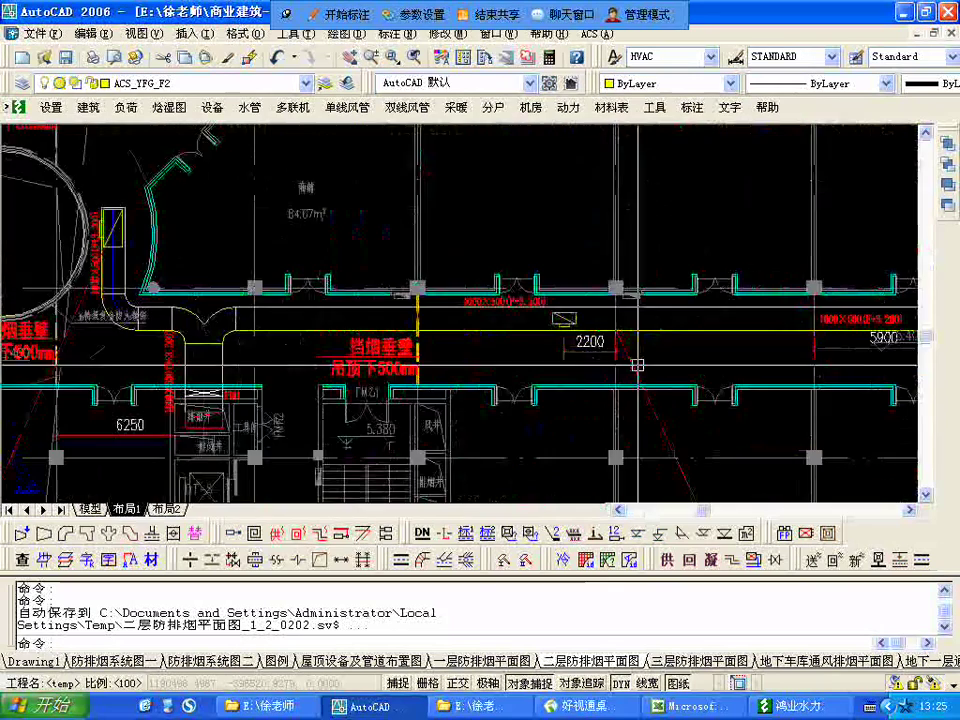
scroll(303, 334, "up", 1)
scroll(303, 334, "down", 5)
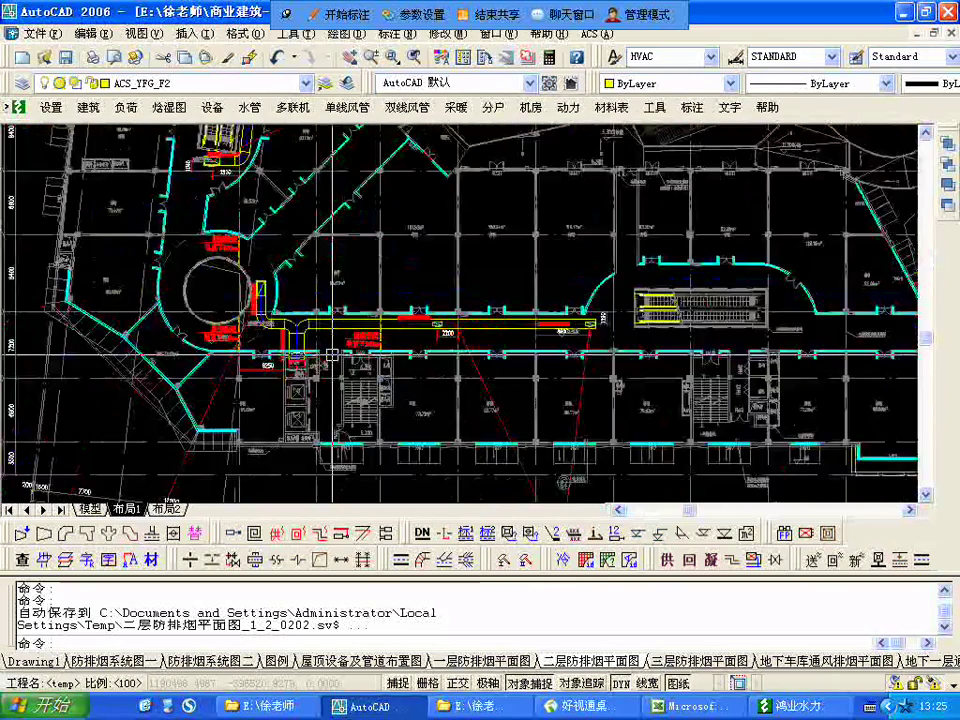
- Open the 一层防排烟平面图 drawing and examine the duct by the circular opening and its entry into the 排烟井 shaft
left_click(466, 665)
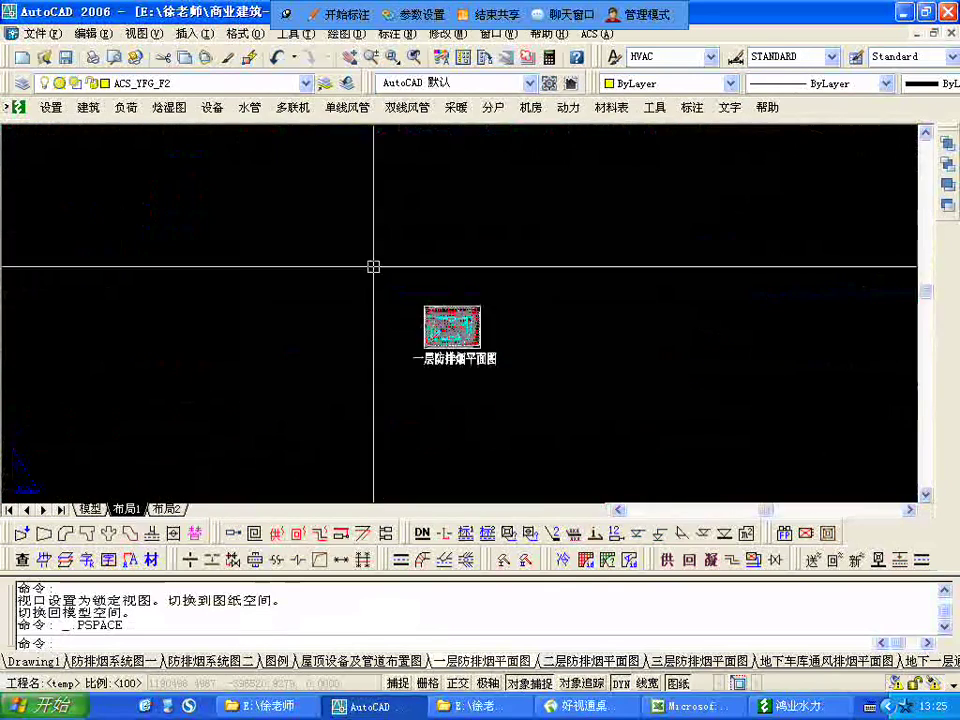
scroll(452, 337, "up", 9)
scroll(585, 313, "up", 6)
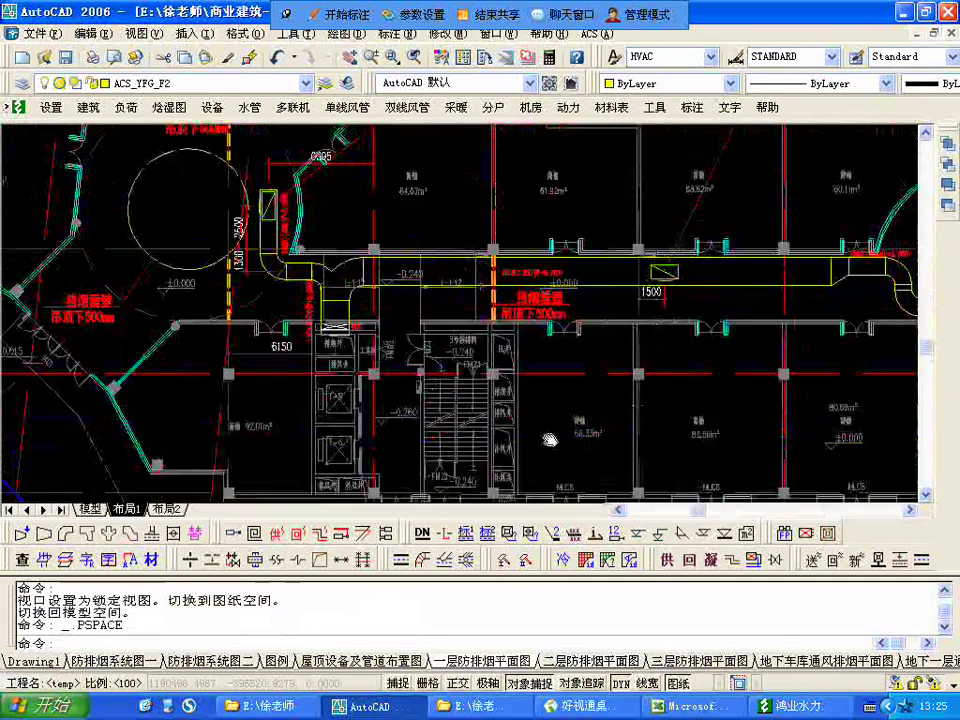
scroll(588, 313, "up", 4)
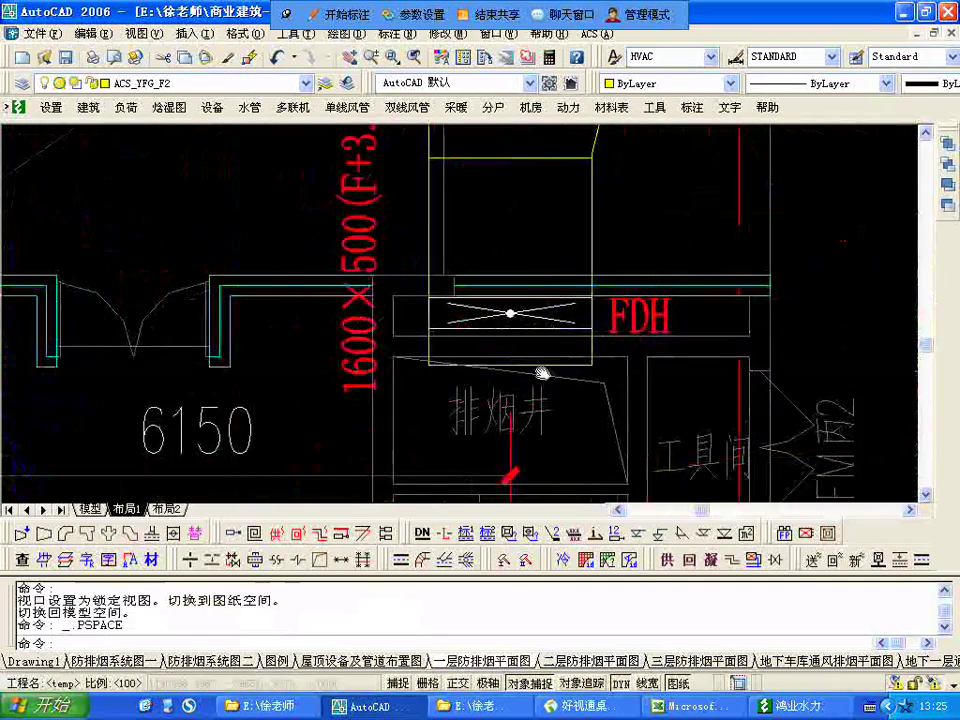
scroll(514, 317, "down", 2)
scroll(507, 377, "up", 3)
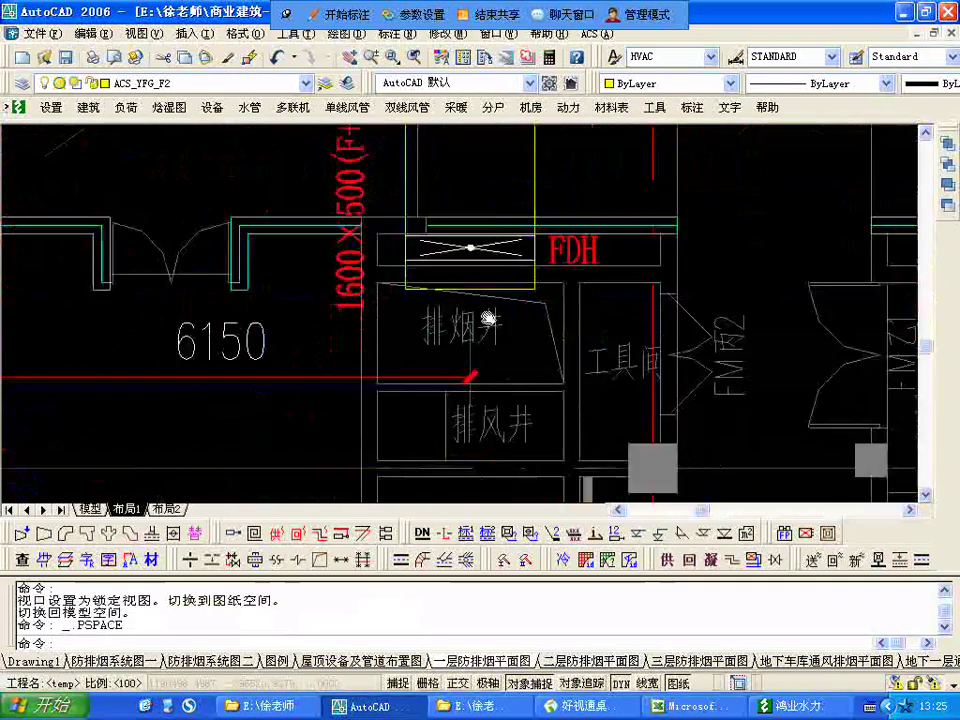
scroll(491, 325, "down", 5)
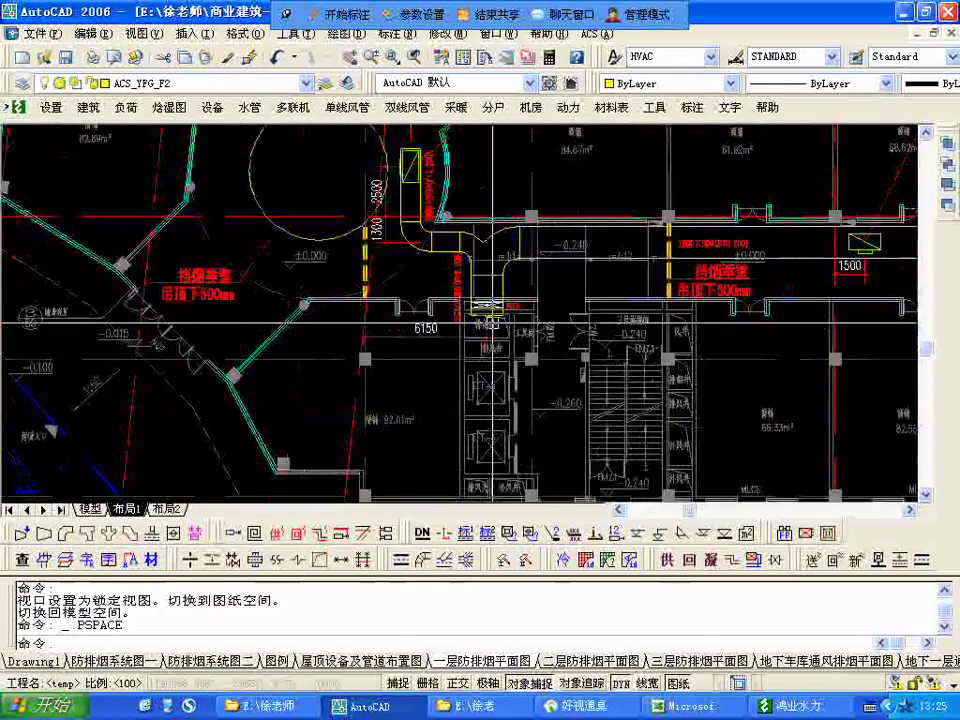
middle_click_drag(478, 376, 475, 399)
scroll(475, 395, "down", 8)
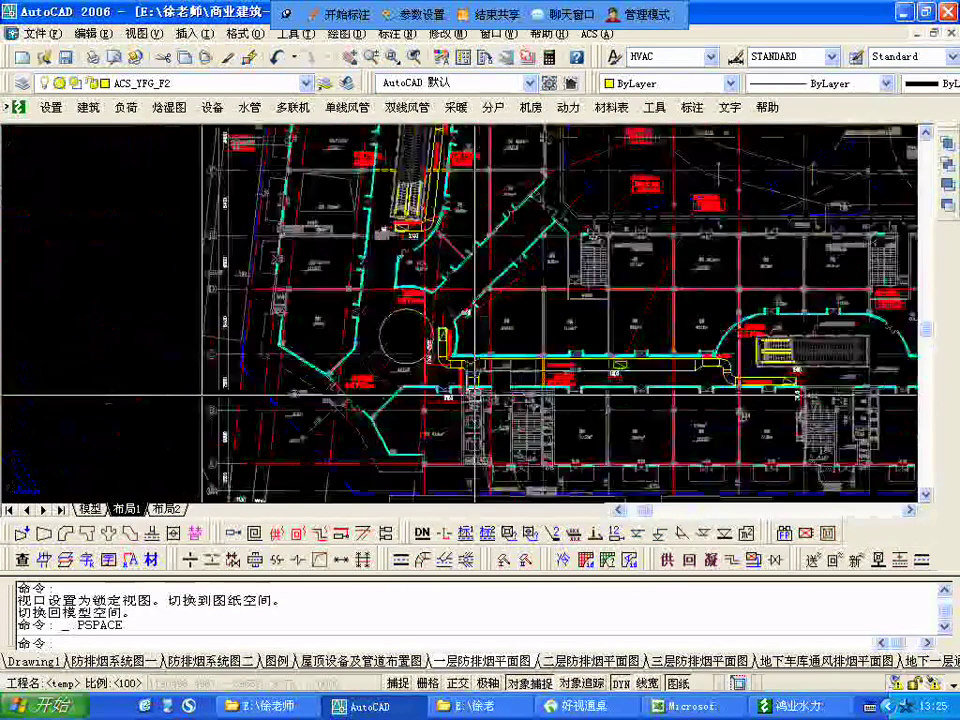
- Inspect the hatched plan beside the first-floor smoke exhaust plan, around its slanted escalator
scroll(725, 418, "up", 8)
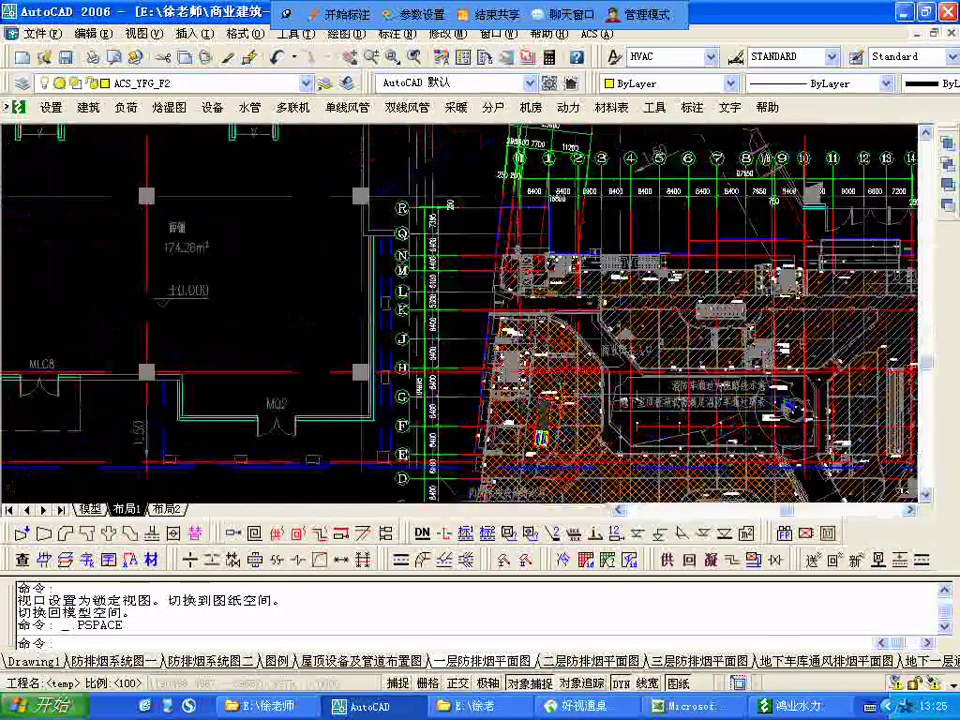
scroll(541, 437, "up", 6)
middle_click_drag(513, 333, 820, 492)
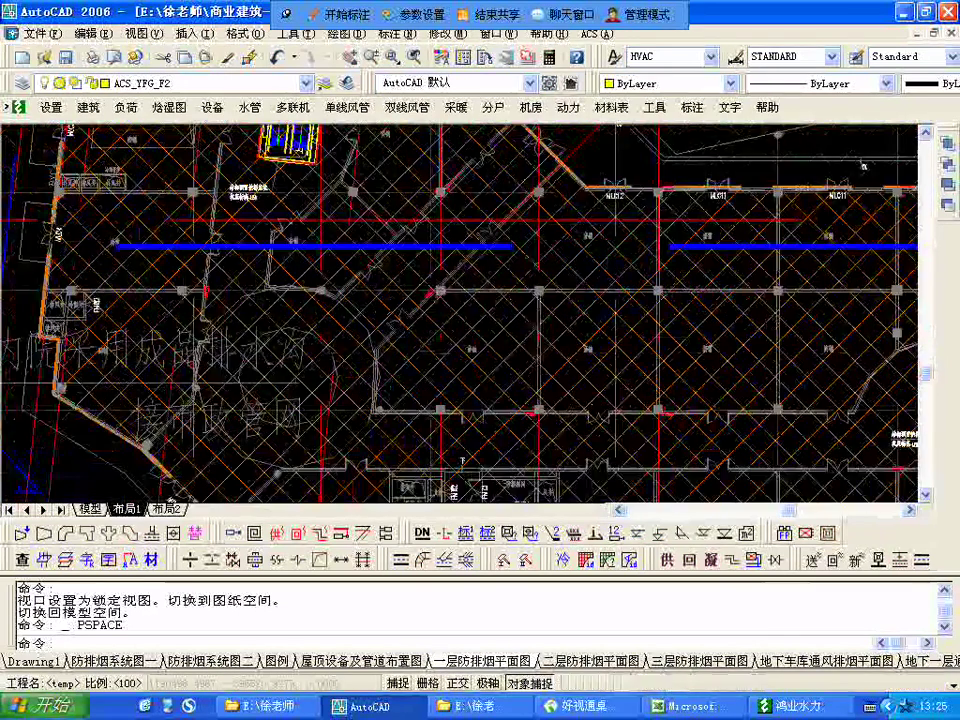
middle_click_drag(536, 358, 542, 469)
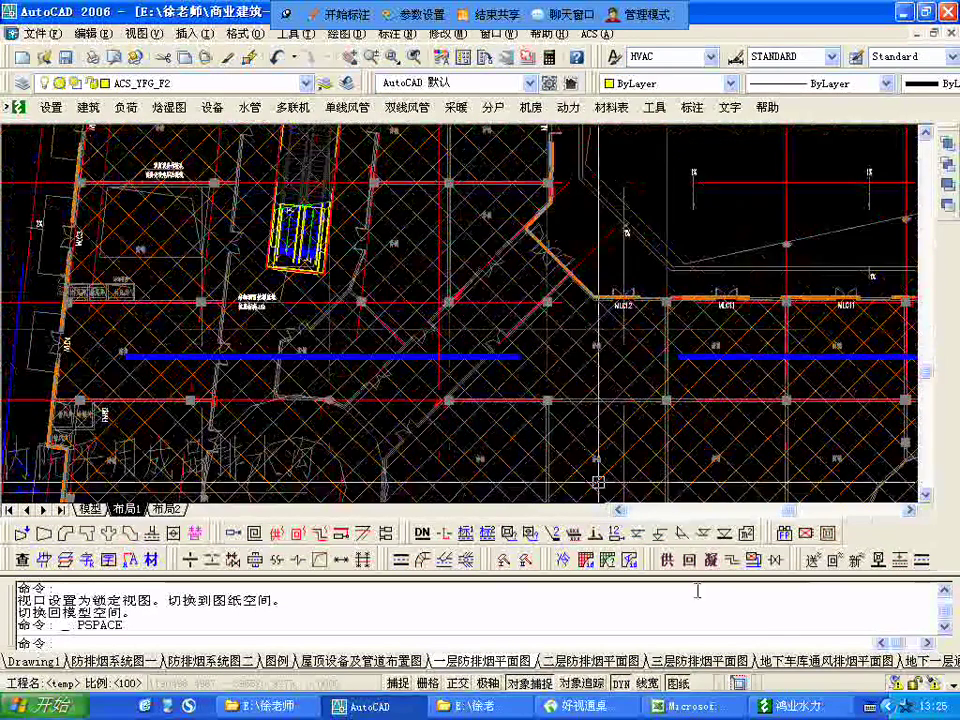
- Switch to the 建筑平面，总图_t3 drawing and locate the group of fire compartment diagrams
left_click(501, 34)
left_click(561, 390)
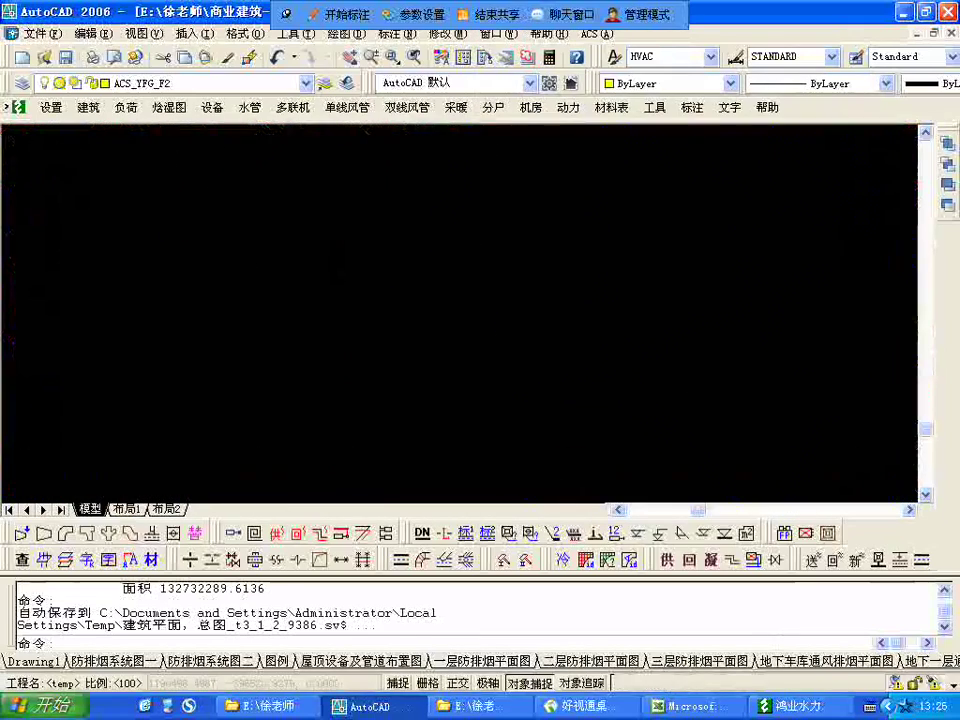
scroll(545, 367, "down", 5)
scroll(545, 367, "down", 6)
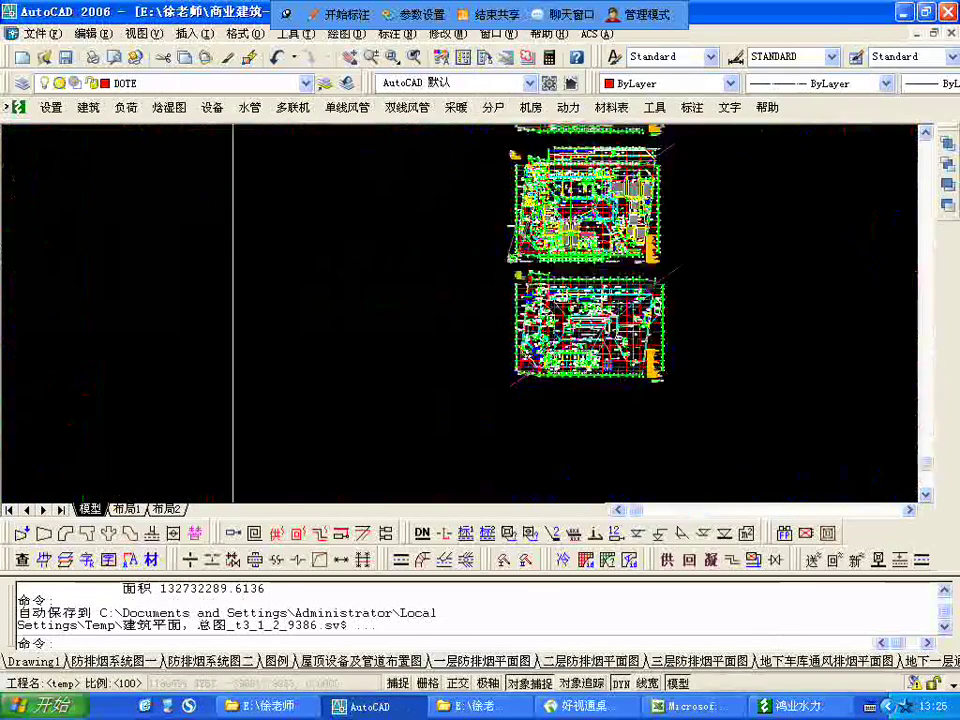
scroll(679, 357, "up", 3)
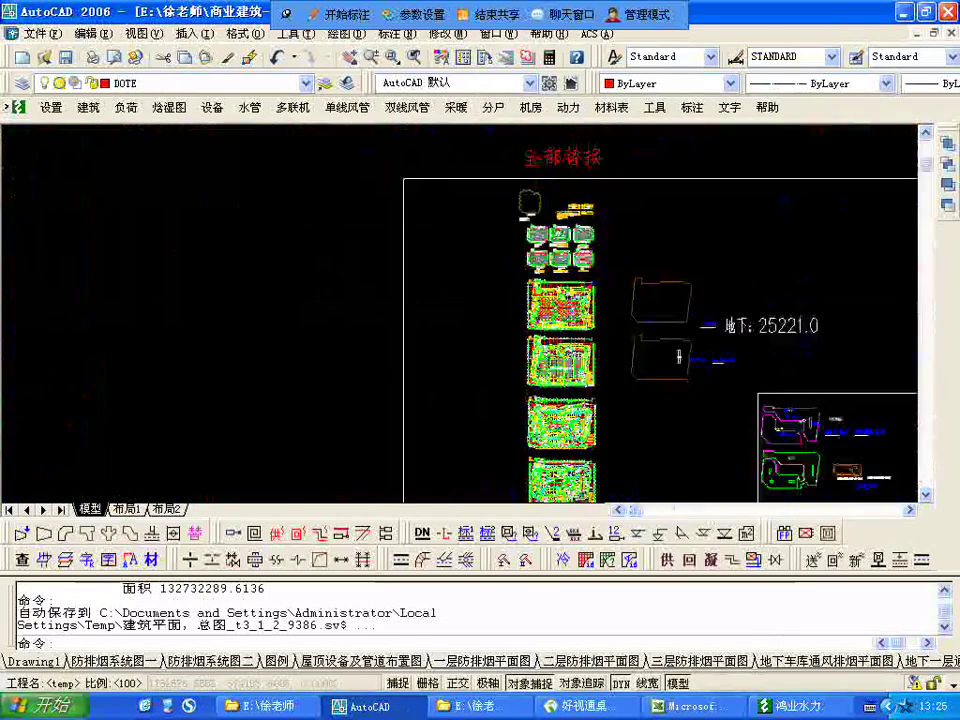
scroll(679, 357, "up", 6)
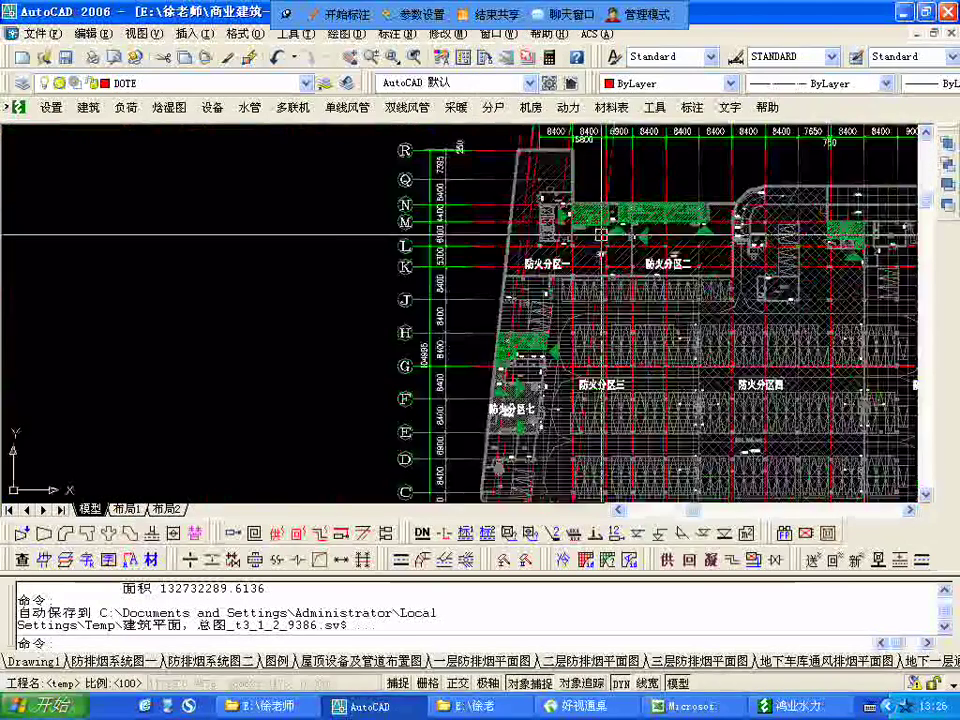
scroll(581, 264, "up", 4)
middle_click_drag(581, 264, 460, 209)
scroll(561, 371, "down", 6)
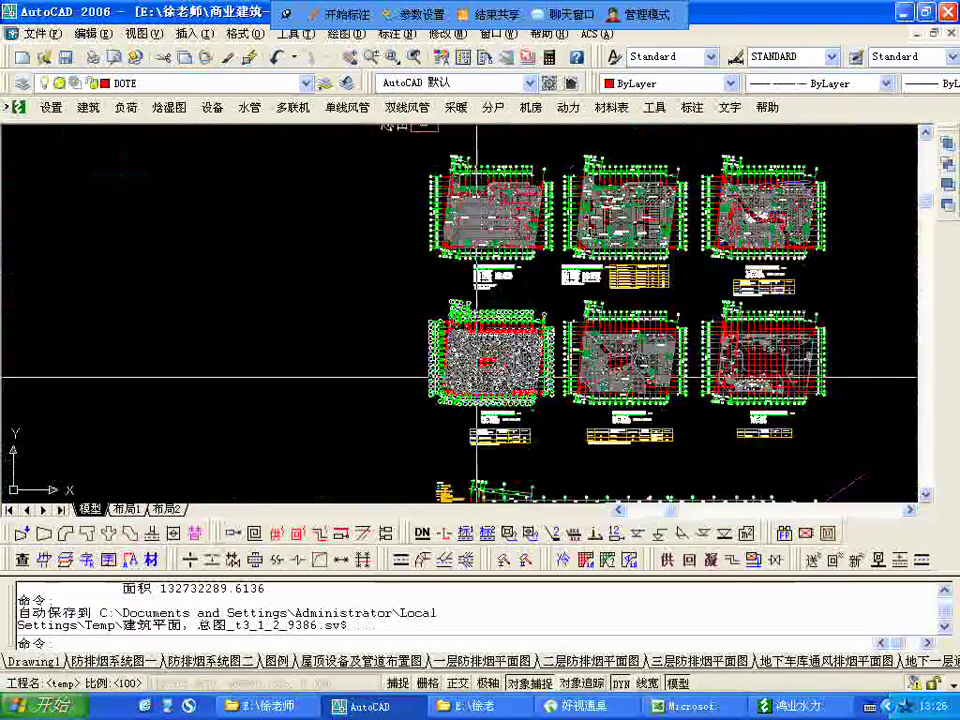
scroll(598, 366, "up", 3)
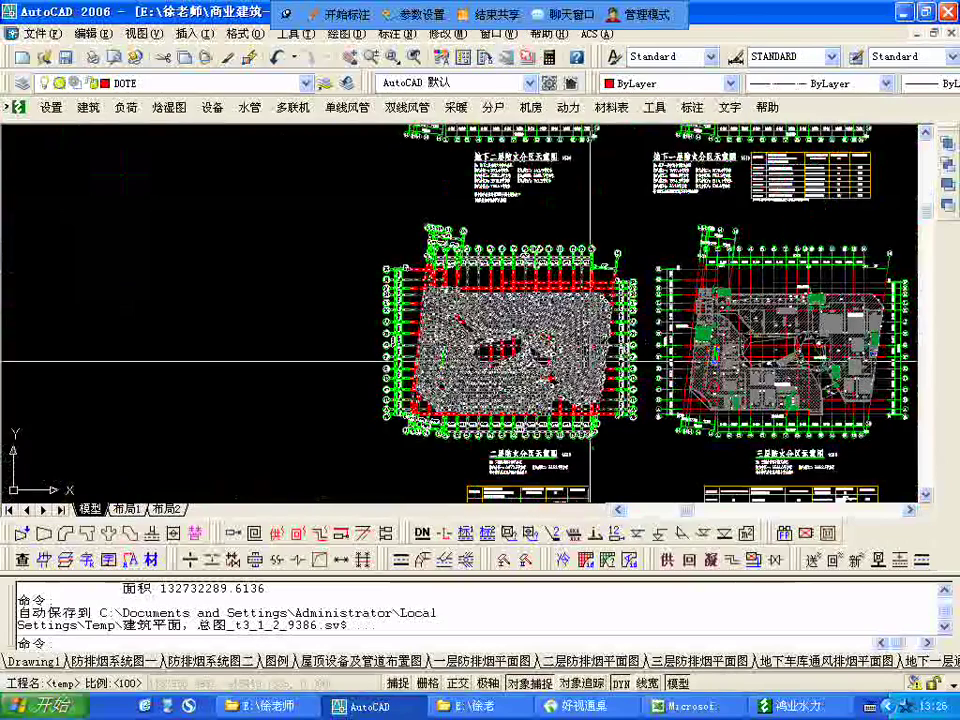
- Find the 二层防火分区示意图 diagram and examine the extent of 防火分区二
middle_click_drag(445, 272, 20, 232)
middle_click_drag(175, 288, 198, 150)
scroll(251, 308, "up", 4)
middle_click_drag(251, 308, 528, 337)
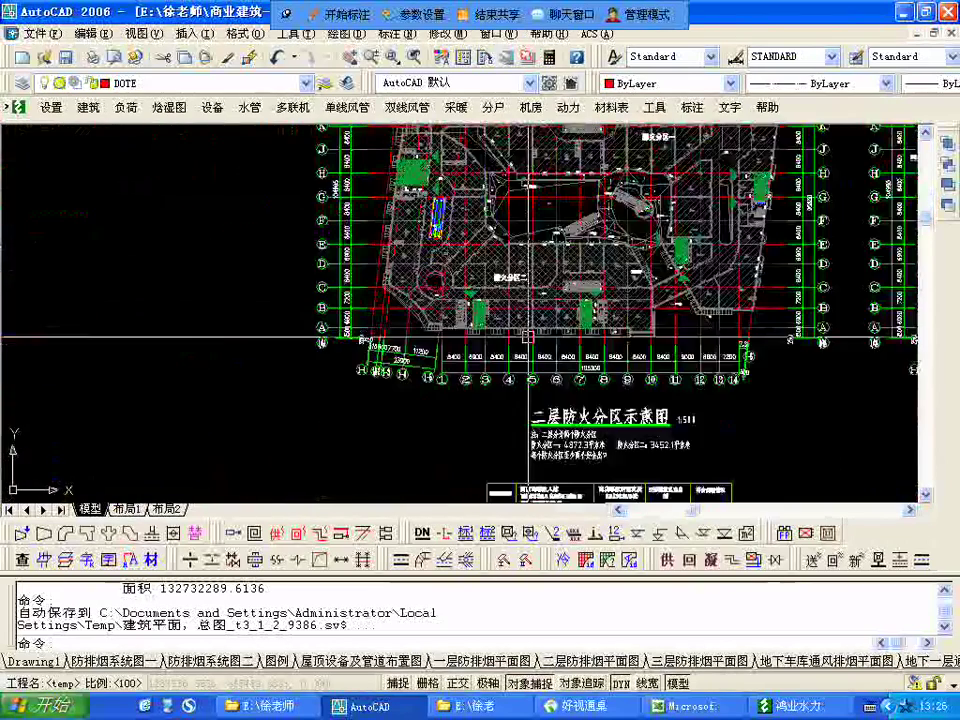
scroll(527, 335, "up", 3)
scroll(554, 280, "up", 1)
middle_click_drag(554, 280, 400, 433)
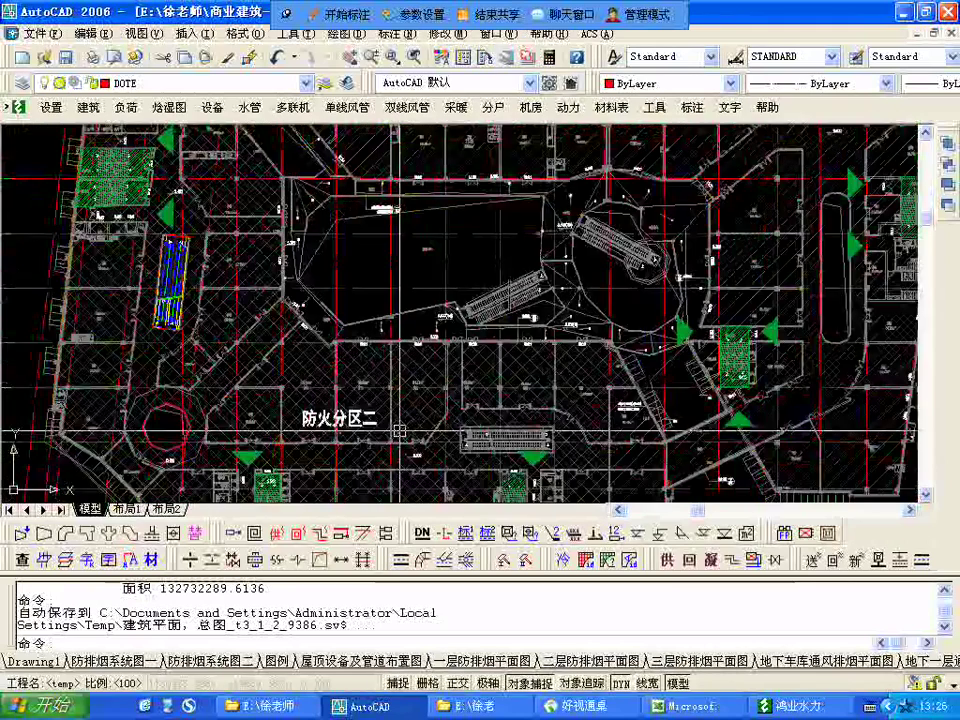
- Examine 防火分区一 on the second-floor diagram and compare its boundary with 防火分区二 around the atrium
scroll(400, 430, "down", 2)
scroll(625, 234, "up", 3)
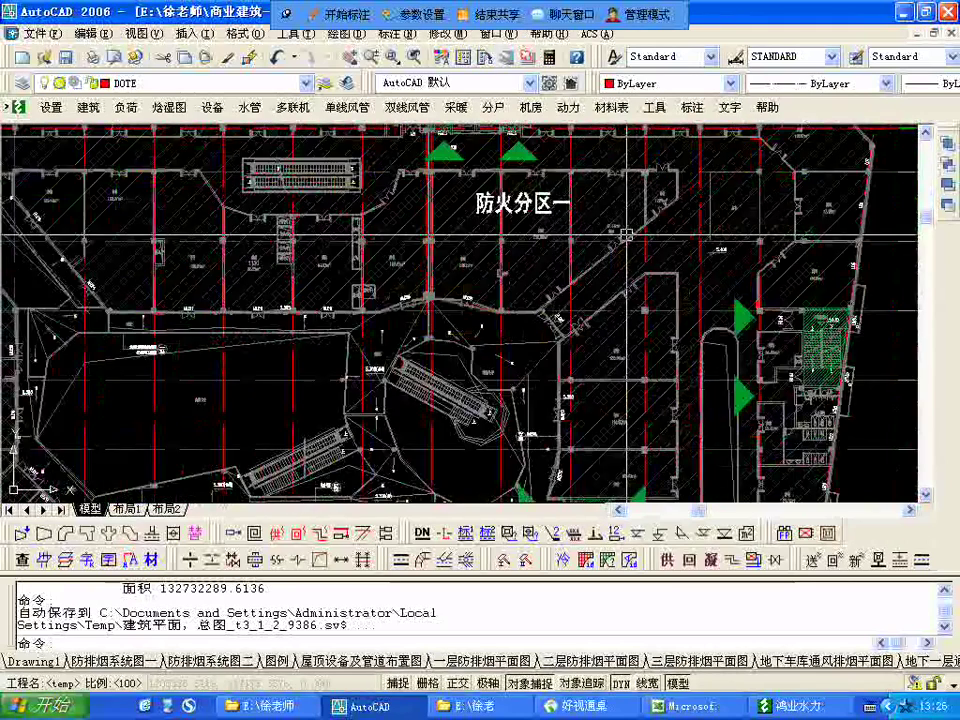
scroll(625, 234, "down", 2)
middle_click_drag(444, 386, 443, 379)
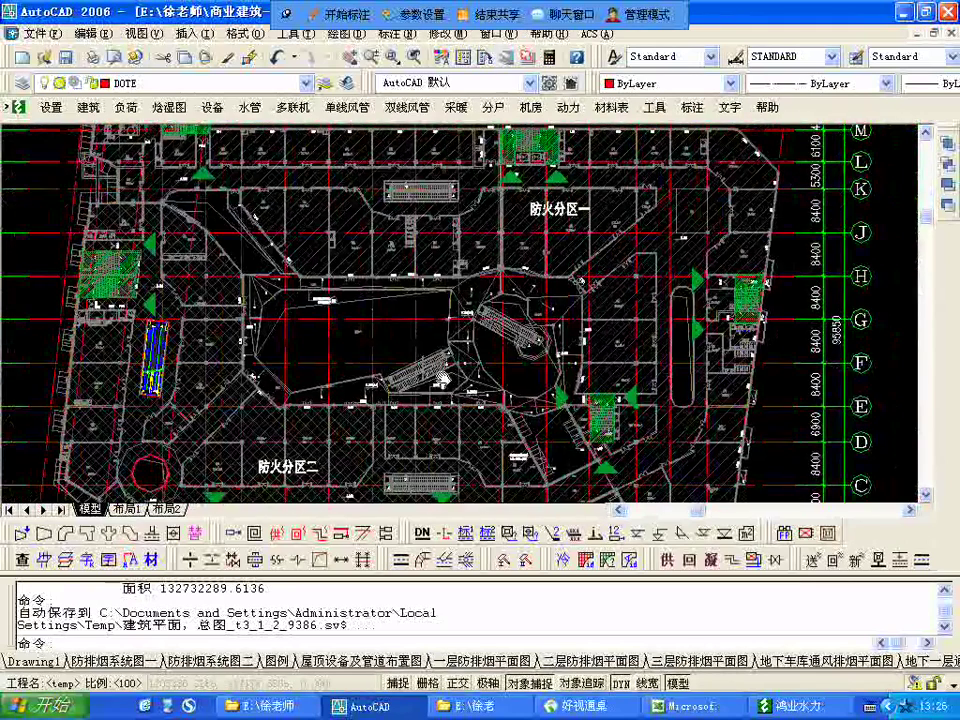
key("ctrl+a")
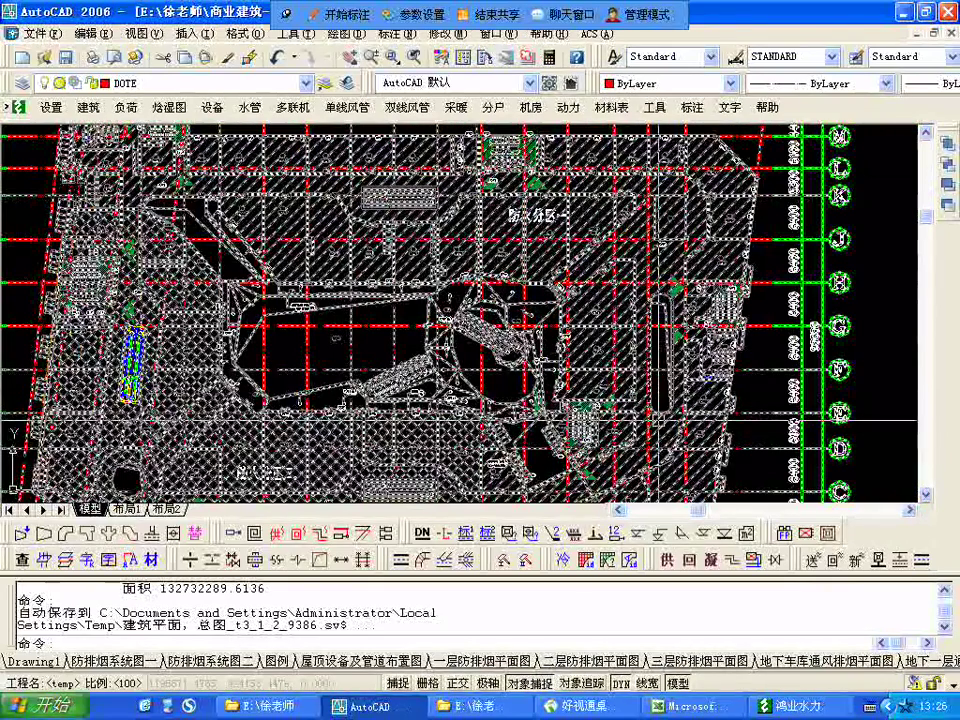
- Examine the boundary between 防火分区一 and 防火分区二 on the second-floor diagram, around the MQ17 wall junction and the shafts by the 65.58 m² shop
scroll(153, 158, "up", 5)
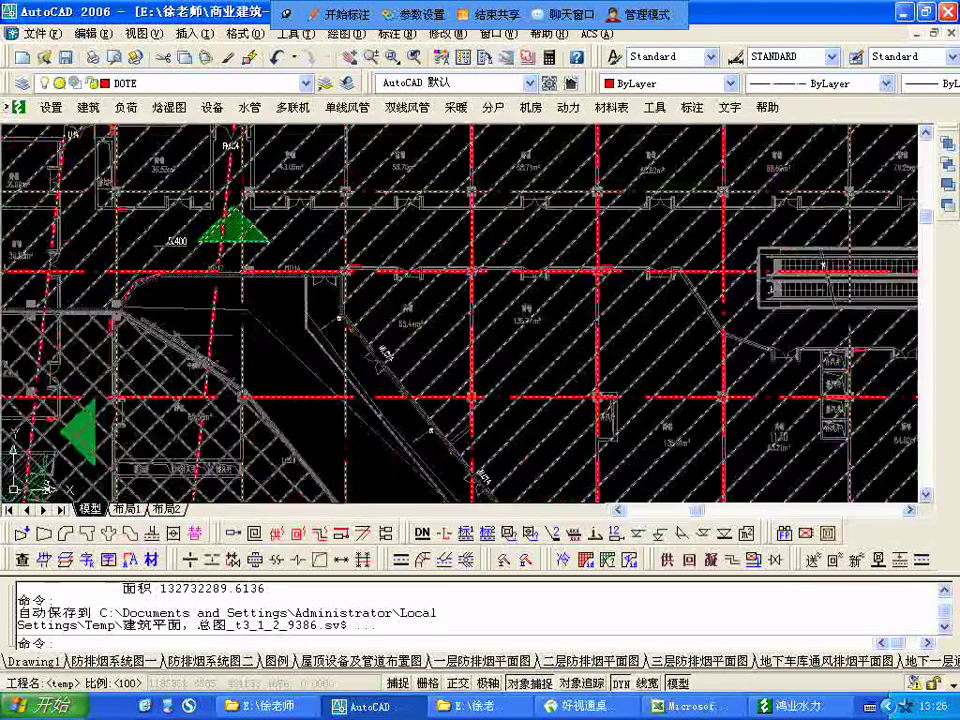
scroll(251, 279, "up", 4)
key("Escape")
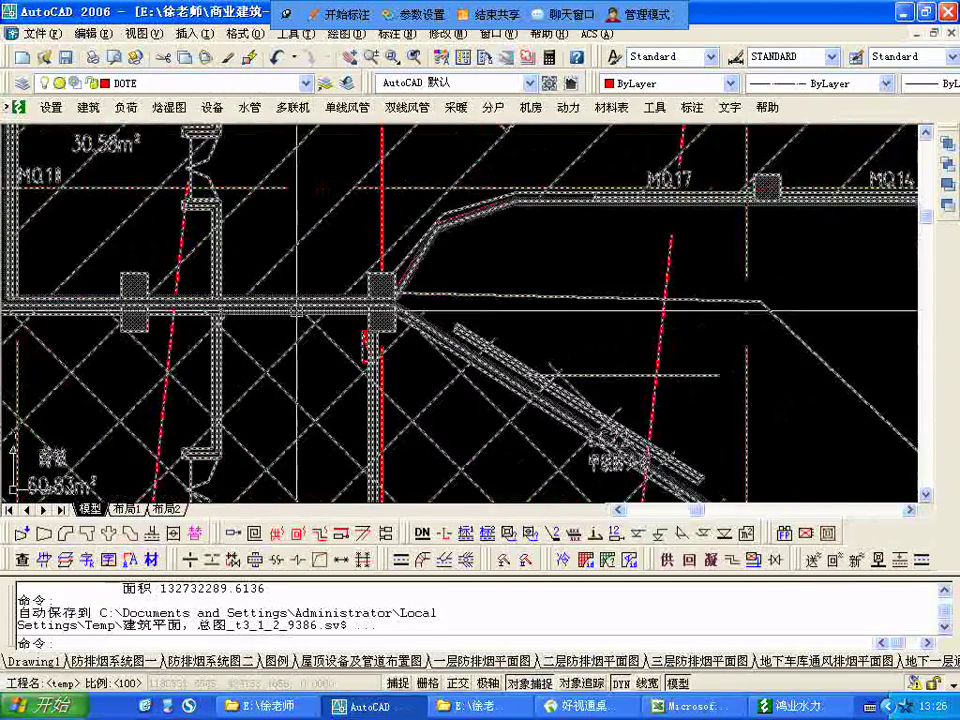
scroll(283, 311, "up", 3)
scroll(244, 223, "down", 4)
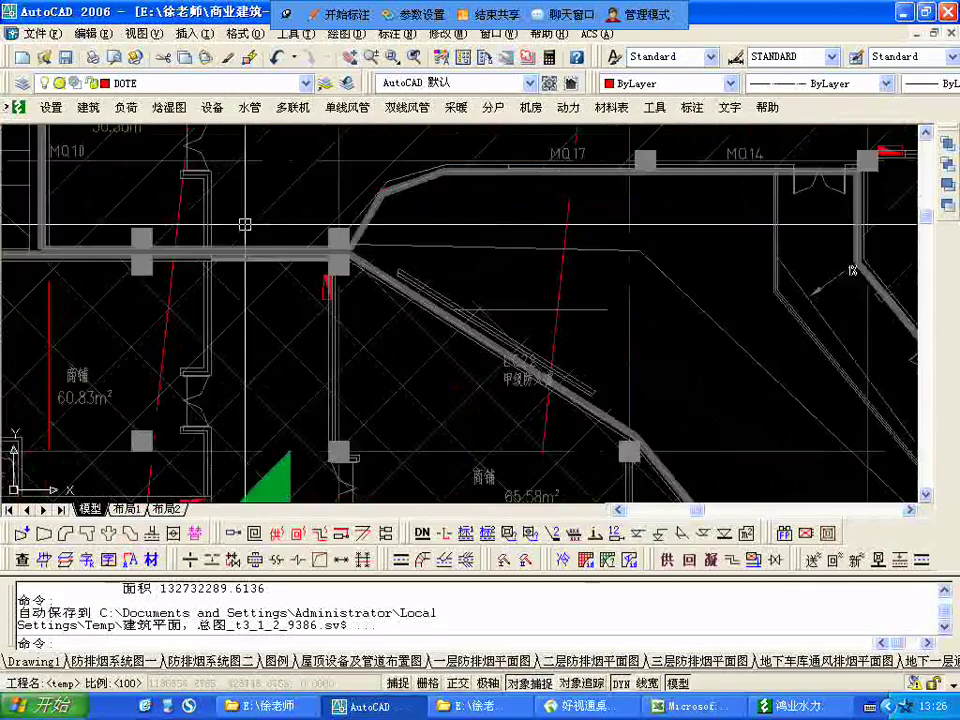
middle_click_drag(553, 380, 462, 236)
scroll(459, 371, "up", 5)
mouse_move(443, 343)
middle_mouse_down()
mouse_move(396, 229)
mouse_move(333, 127)
middle_mouse_up()
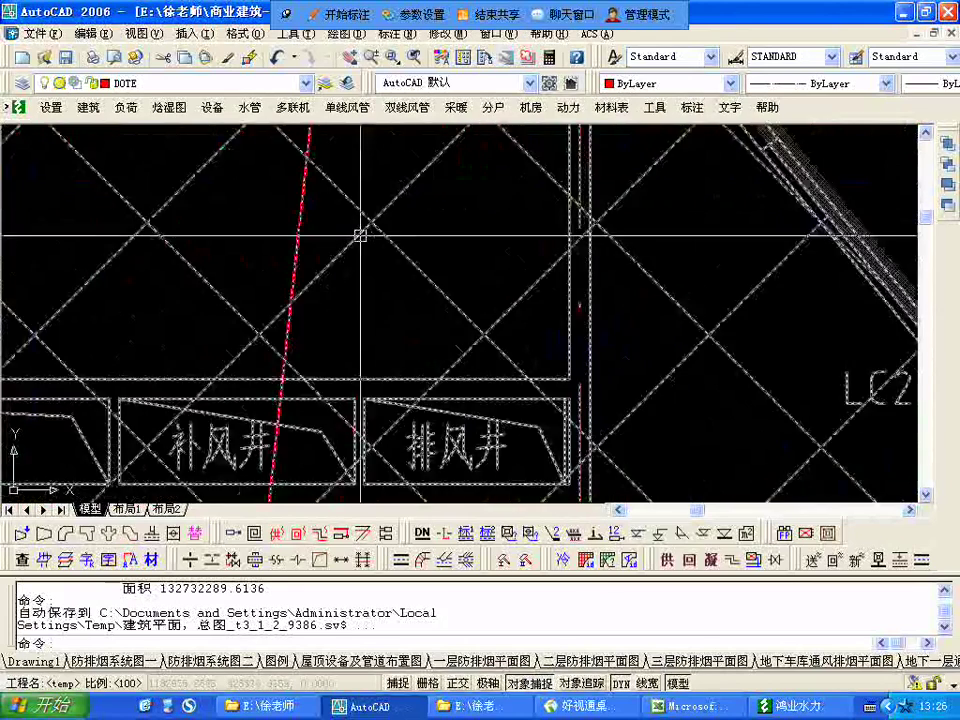
scroll(360, 238, "down", 5)
middle_click_drag(349, 242, 369, 369)
scroll(370, 388, "down", 2)
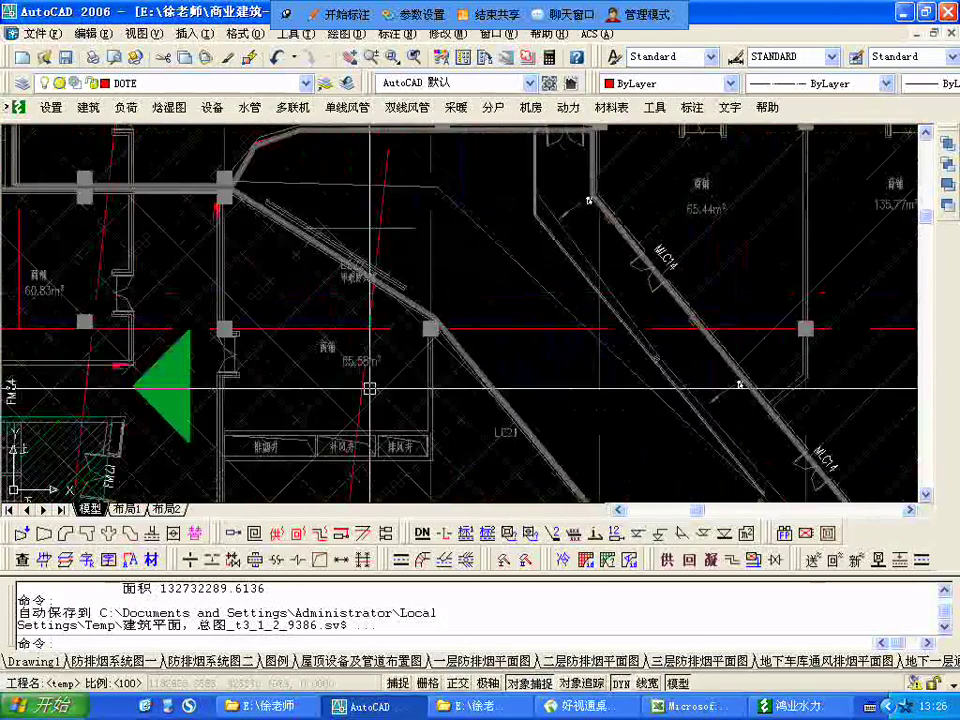
- Inspect the slanted wall with the LC22 甲级防火窗 and follow the compartment edge to the 159.44 m² shop
scroll(315, 224, "up", 4)
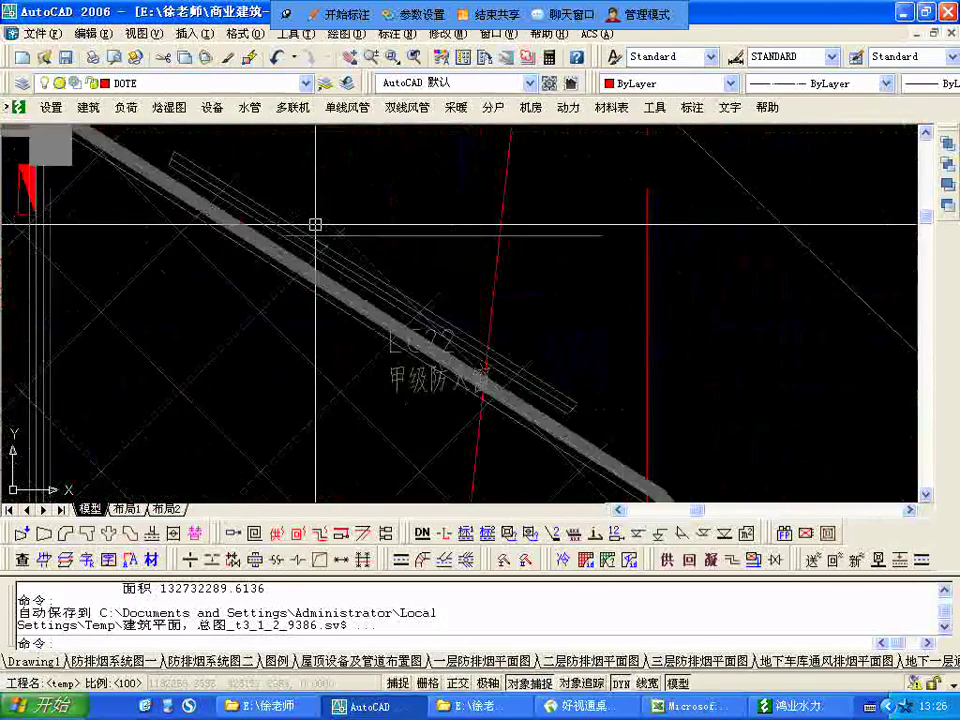
scroll(315, 224, "down", 4)
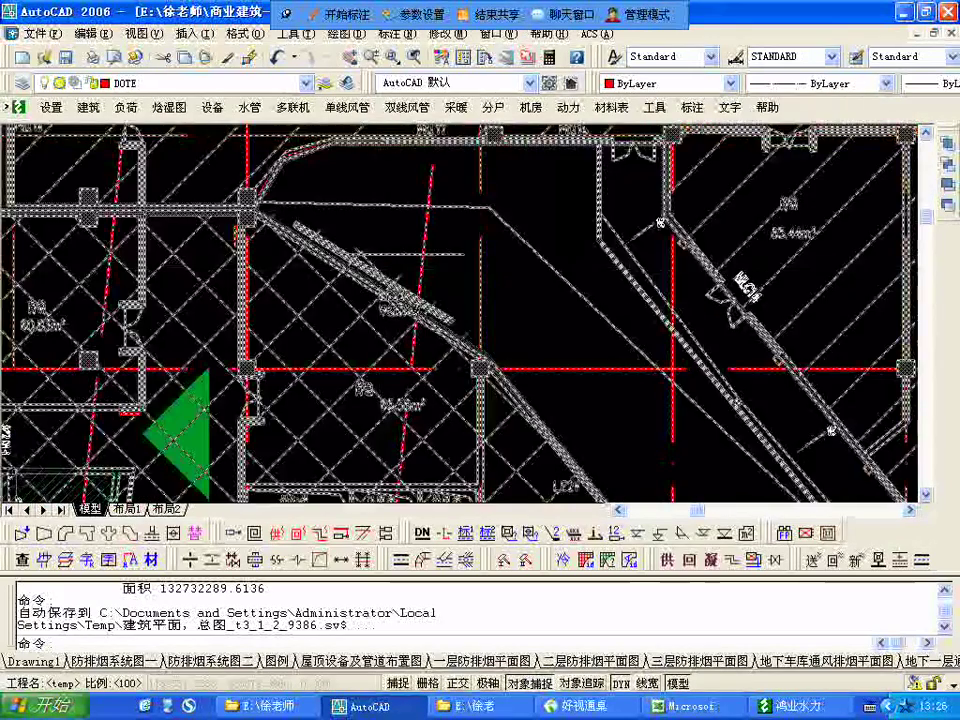
scroll(396, 290, "up", 3)
scroll(396, 290, "down", 2)
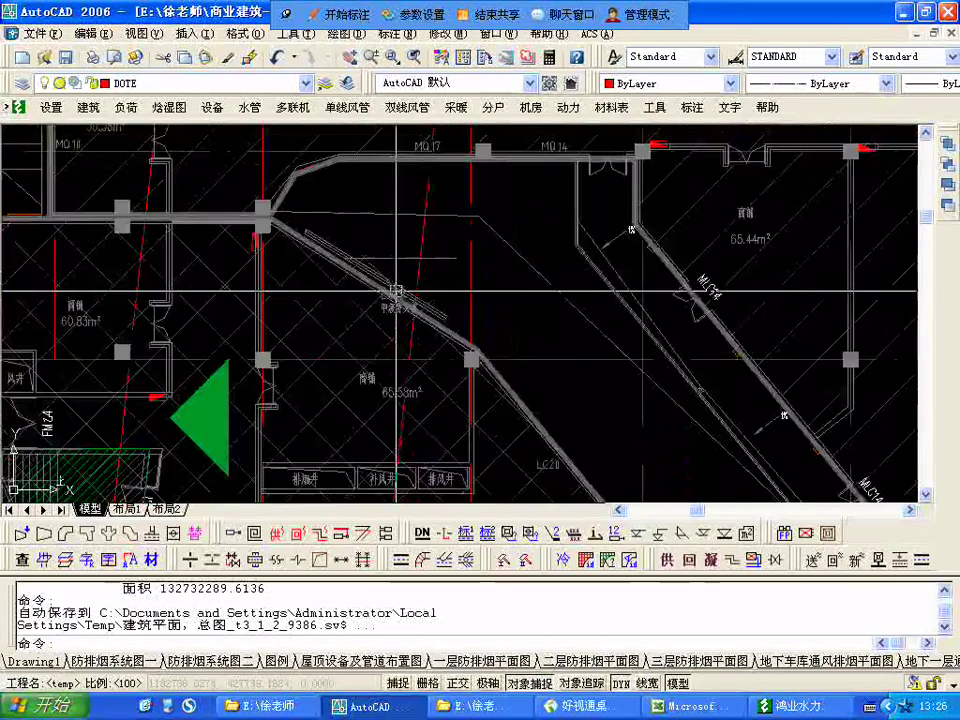
mouse_move(443, 253)
middle_mouse_down()
mouse_move(424, 246)
mouse_move(378, 146)
middle_mouse_up()
mouse_move(336, 485)
middle_mouse_down()
mouse_move(266, 330)
mouse_move(266, 206)
middle_mouse_up()
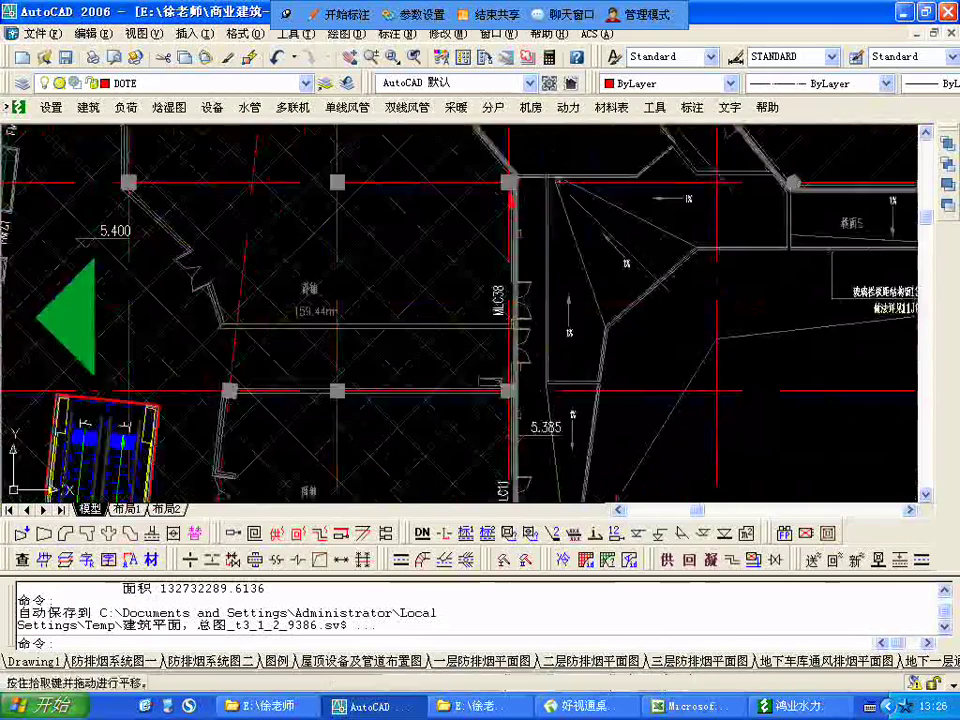
- Locate the first-floor architectural plan and inspect the 商场入口 at door MLC16 and the adjoining passage
scroll(206, 308, "down", 3)
scroll(206, 308, "down", 5)
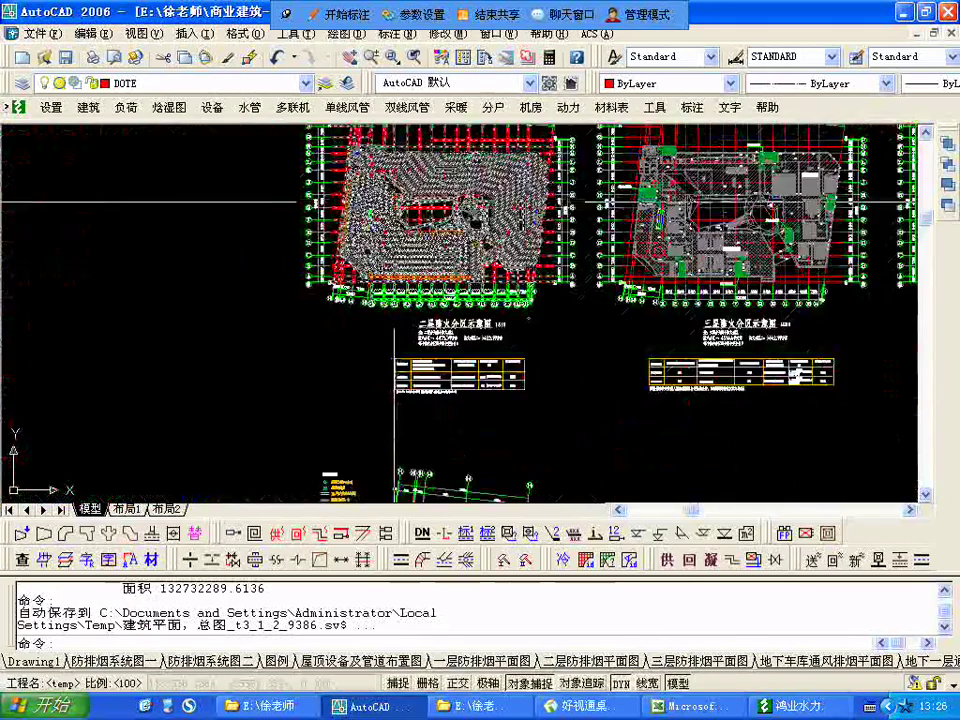
scroll(394, 203, "down", 2)
scroll(384, 280, "down", 5)
scroll(382, 300, "down", 4)
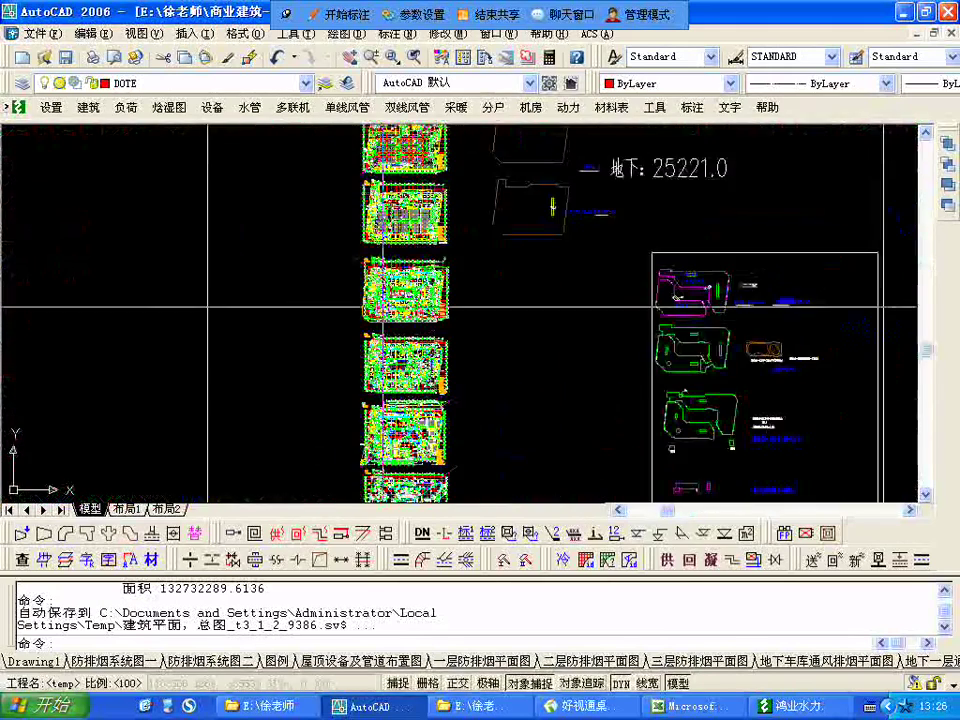
scroll(382, 306, "up", 3)
scroll(385, 320, "up", 8)
scroll(480, 333, "up", 5)
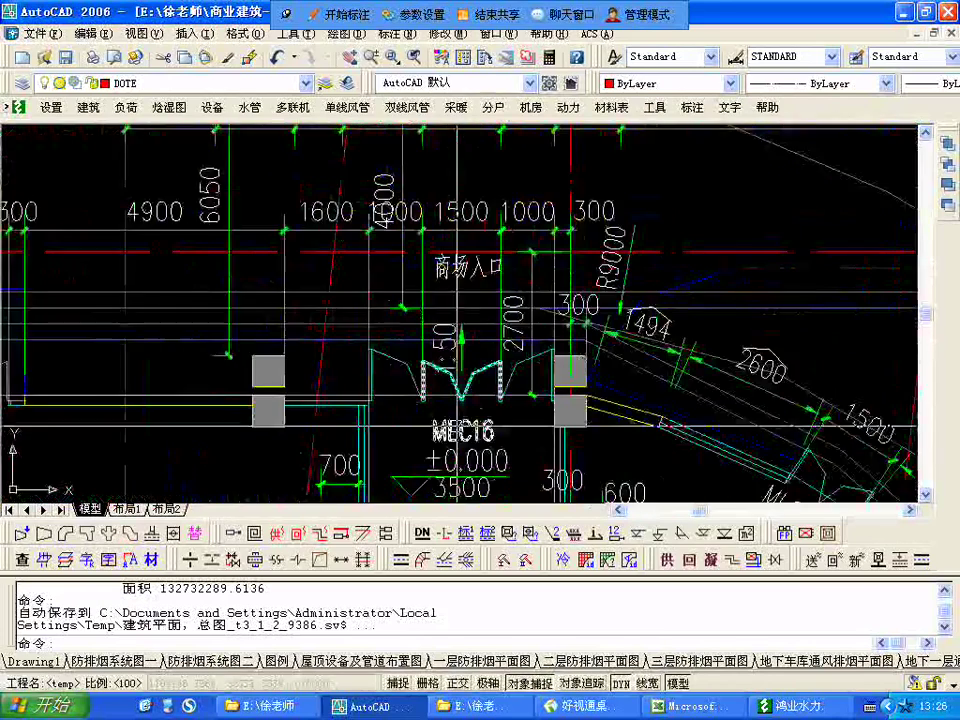
mouse_move(471, 431)
middle_mouse_down()
mouse_move(392, 262)
mouse_move(249, 188)
middle_mouse_up()
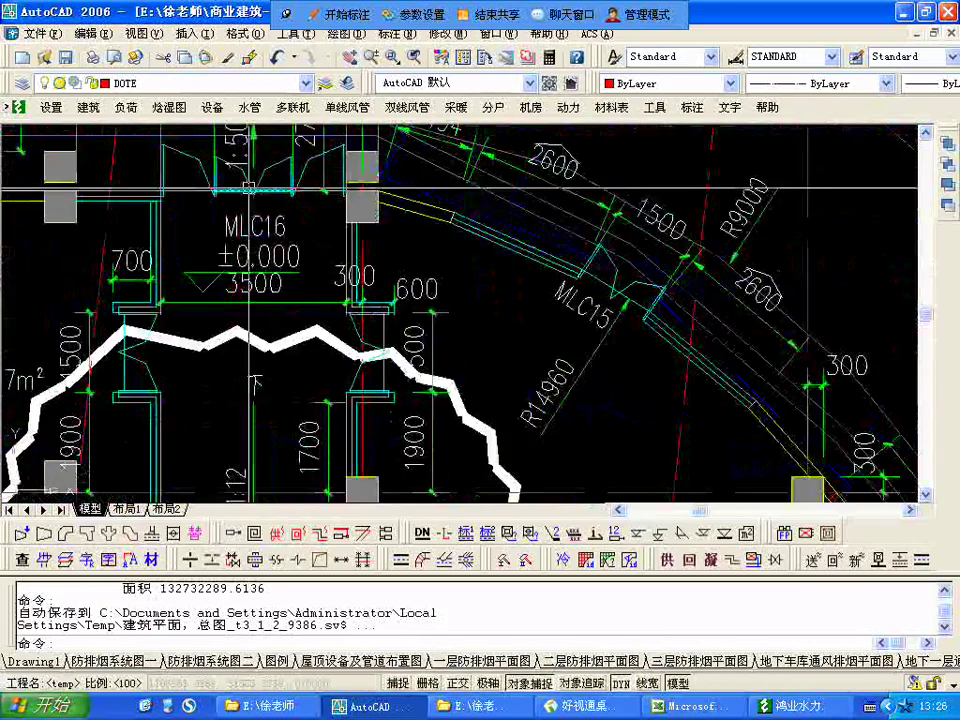
scroll(255, 383, "down", 1)
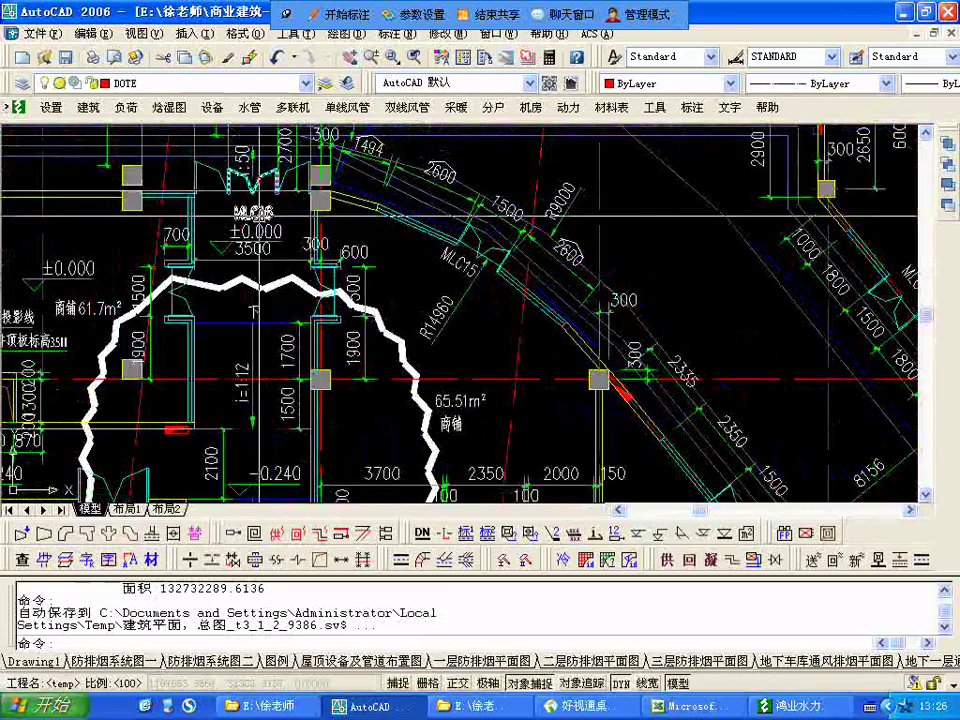
middle_click_drag(272, 187, 350, 375)
scroll(350, 375, "down", 3)
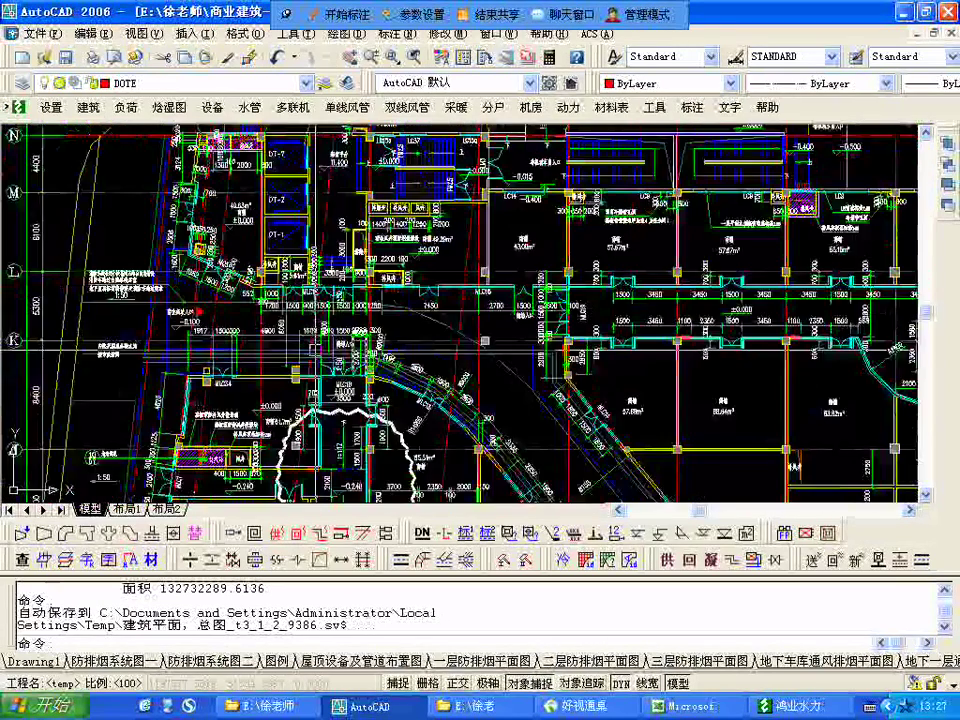
scroll(244, 287, "up", 3)
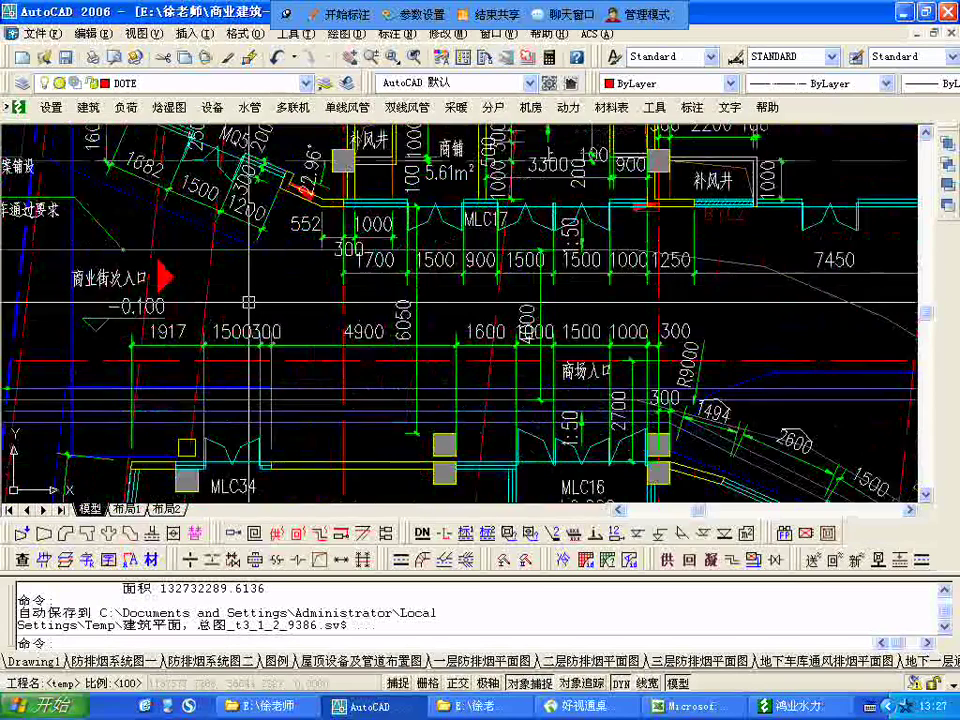
- Examine the diagonal passages between the first-floor shops, including the 商场入口 near MLC9 and MLC25
scroll(249, 302, "down", 5)
scroll(514, 407, "up", 3)
scroll(445, 392, "up", 2)
middle_click_drag(445, 392, 433, 365)
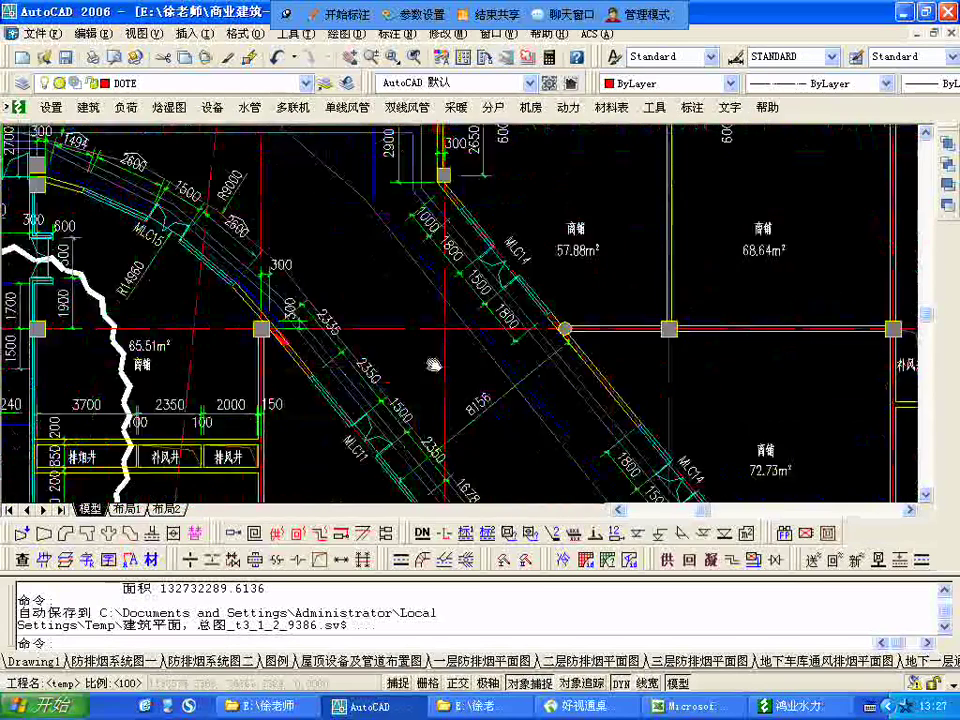
scroll(434, 366, "down", 10)
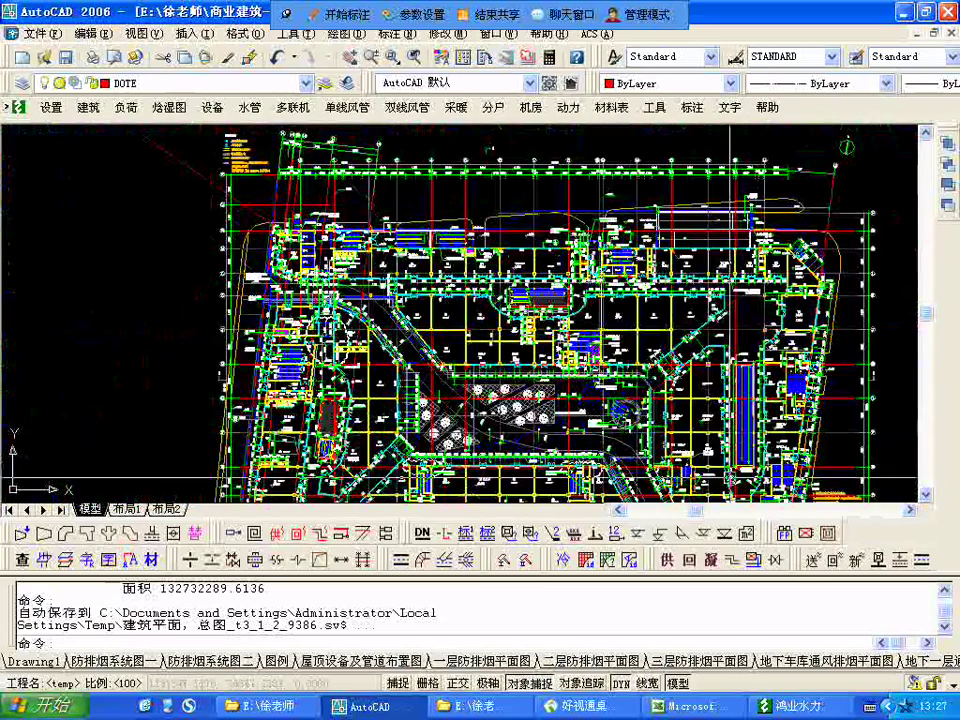
scroll(373, 319, "up", 6)
scroll(373, 319, "up", 3)
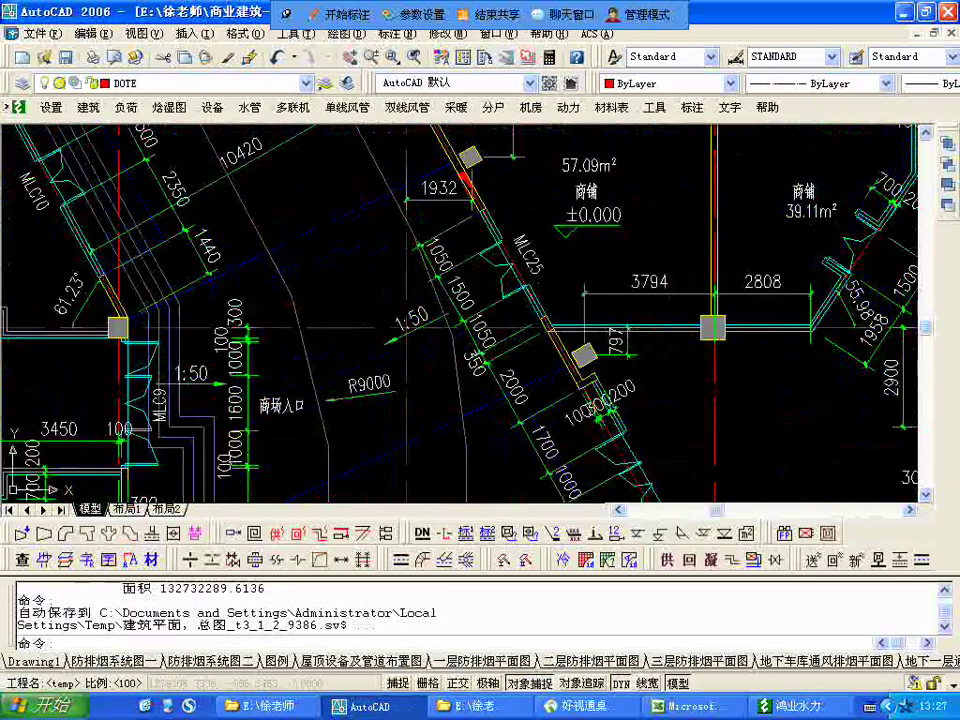
middle_click_drag(373, 319, 376, 323)
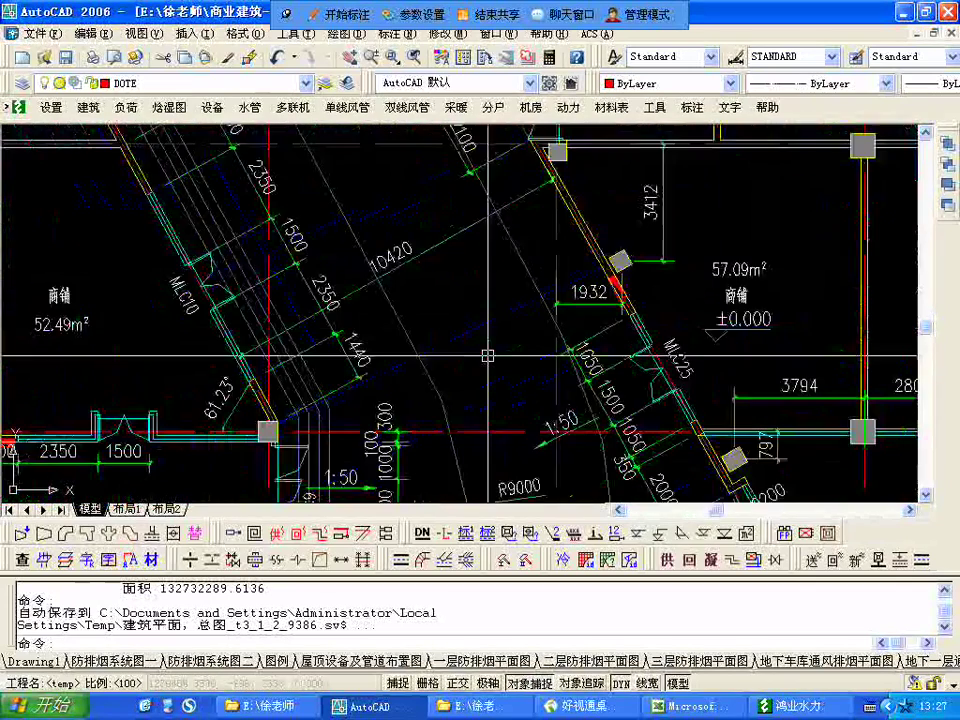
- Find the same junction on the second-floor architectural plan and inspect its 3h特级复合防火卷帘 and neighbouring walls
scroll(487, 355, "down", 4)
scroll(417, 250, "down", 5)
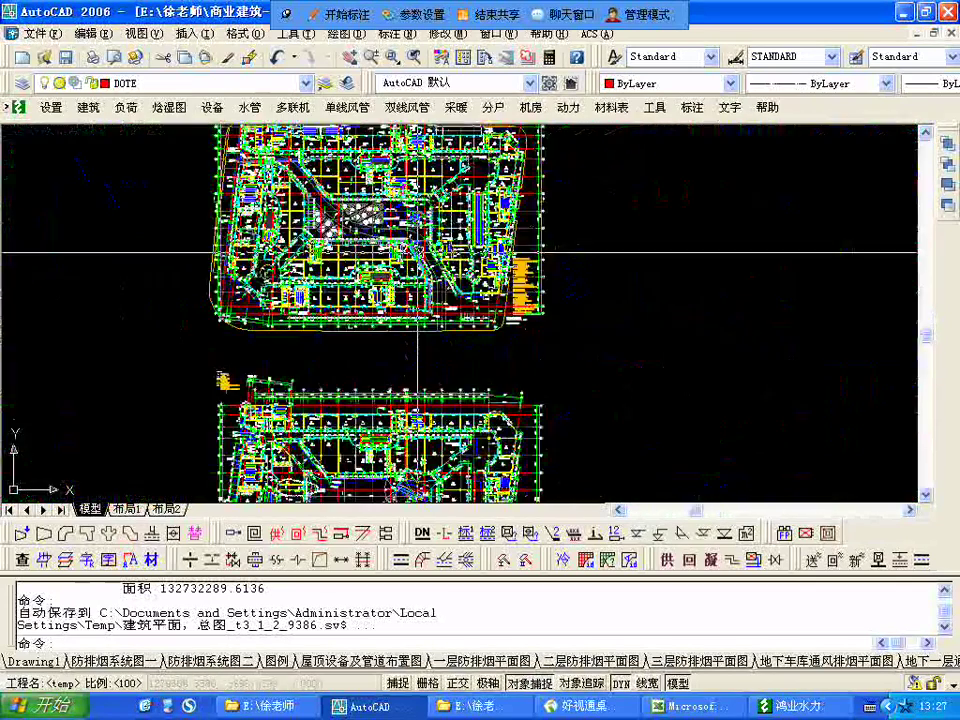
scroll(417, 250, "up", 10)
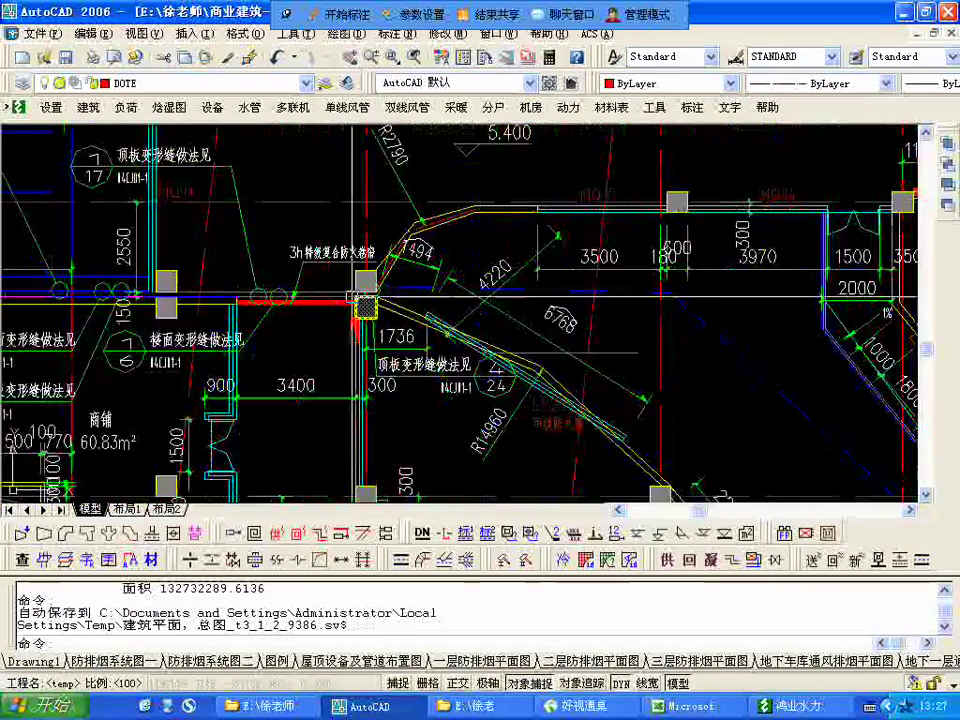
scroll(352, 296, "up", 3)
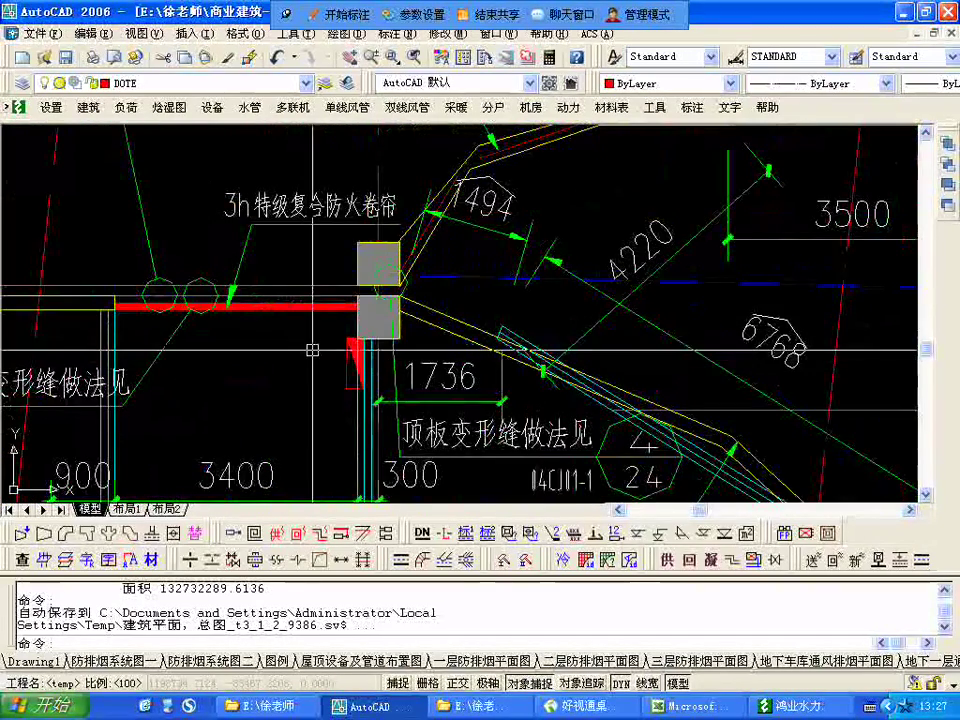
scroll(400, 273, "down", 4)
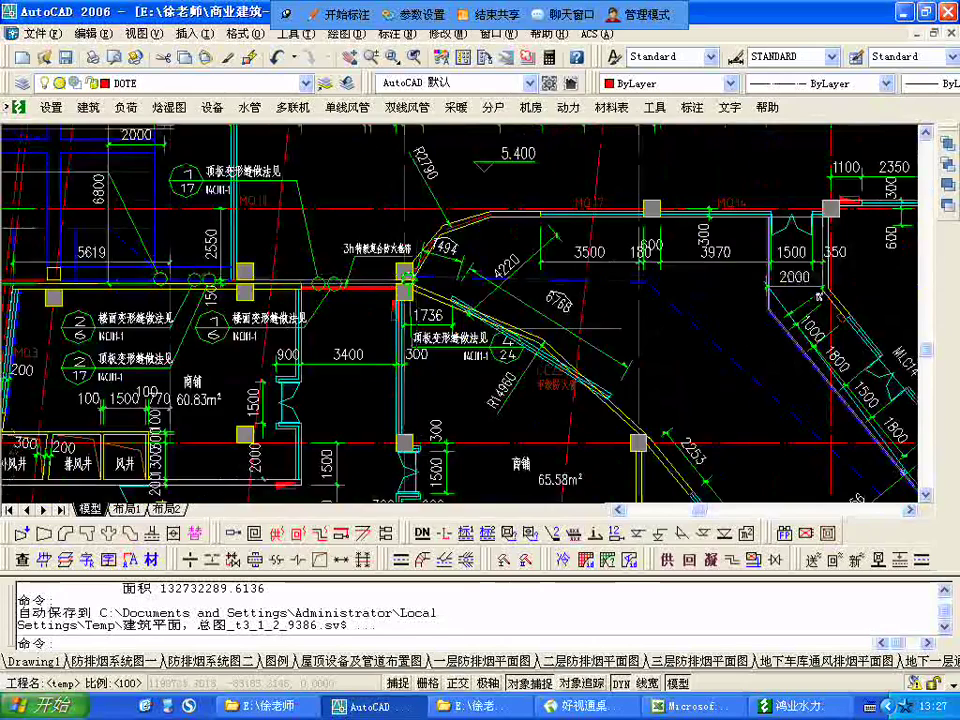
scroll(400, 272, "down", 3)
middle_click_drag(596, 393, 595, 393)
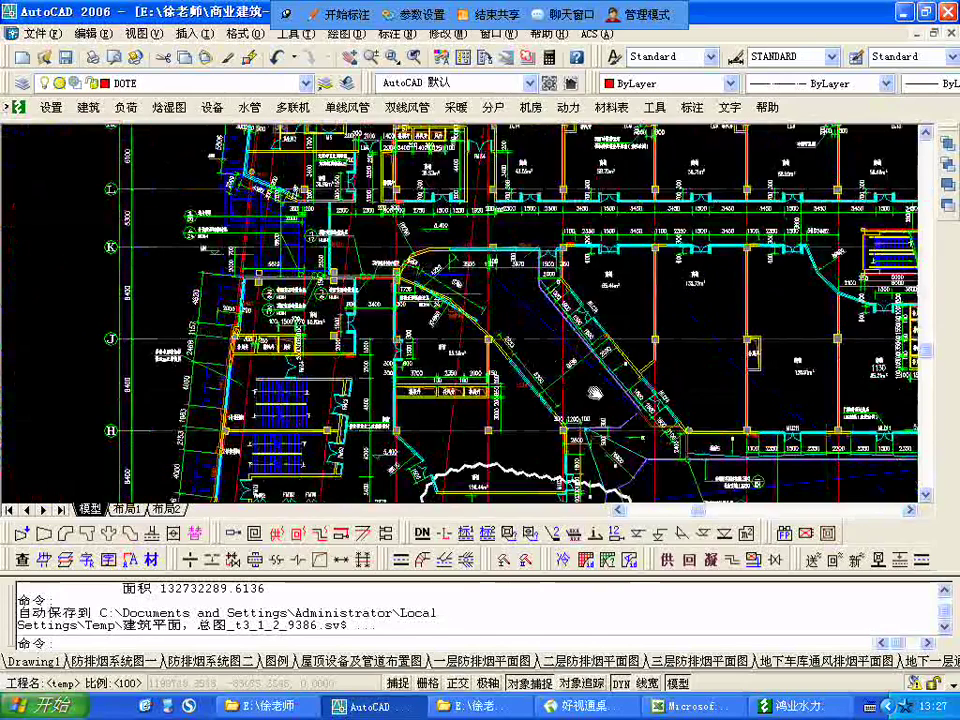
- Examine the 连廊 on the second-floor plan, including its connections to the buildings at both ends
scroll(455, 302, "down", 5)
scroll(455, 302, "up", 6)
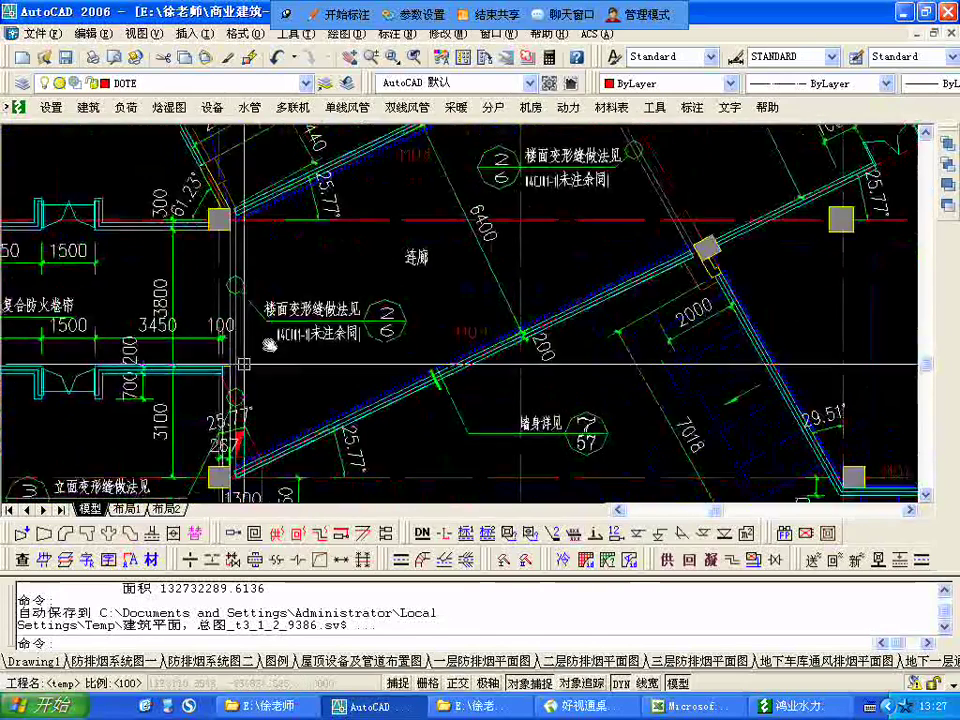
mouse_move(268, 345)
middle_mouse_down()
mouse_move(374, 292)
mouse_move(492, 288)
mouse_move(760, 318)
mouse_move(734, 365)
mouse_move(700, 386)
mouse_move(375, 379)
middle_mouse_up()
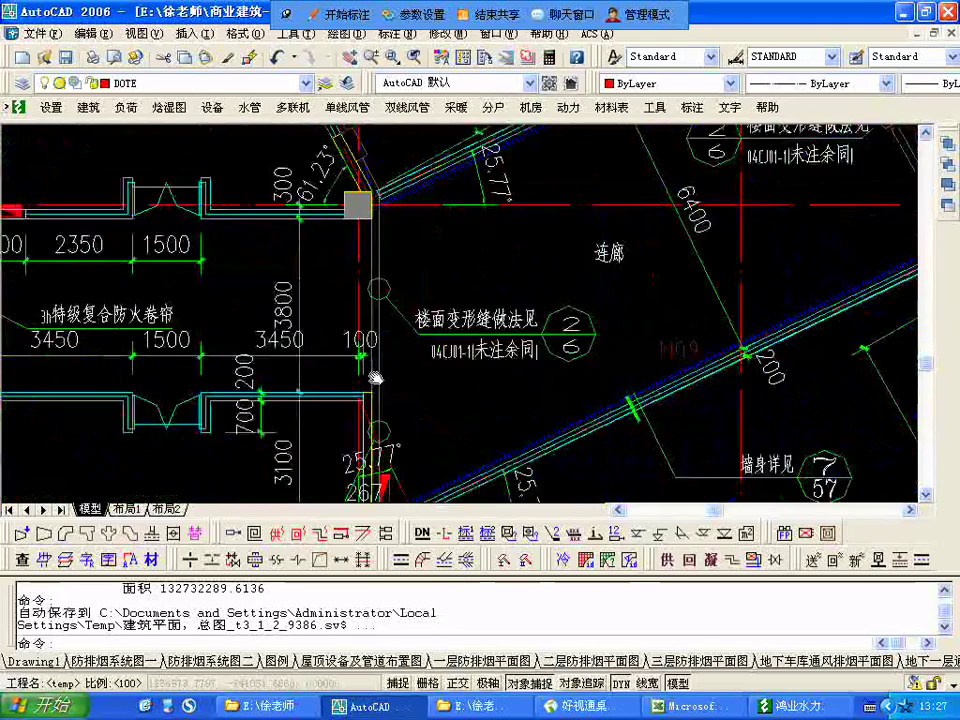
mouse_move(741, 217)
middle_mouse_down()
mouse_move(720, 234)
mouse_move(676, 315)
middle_mouse_up()
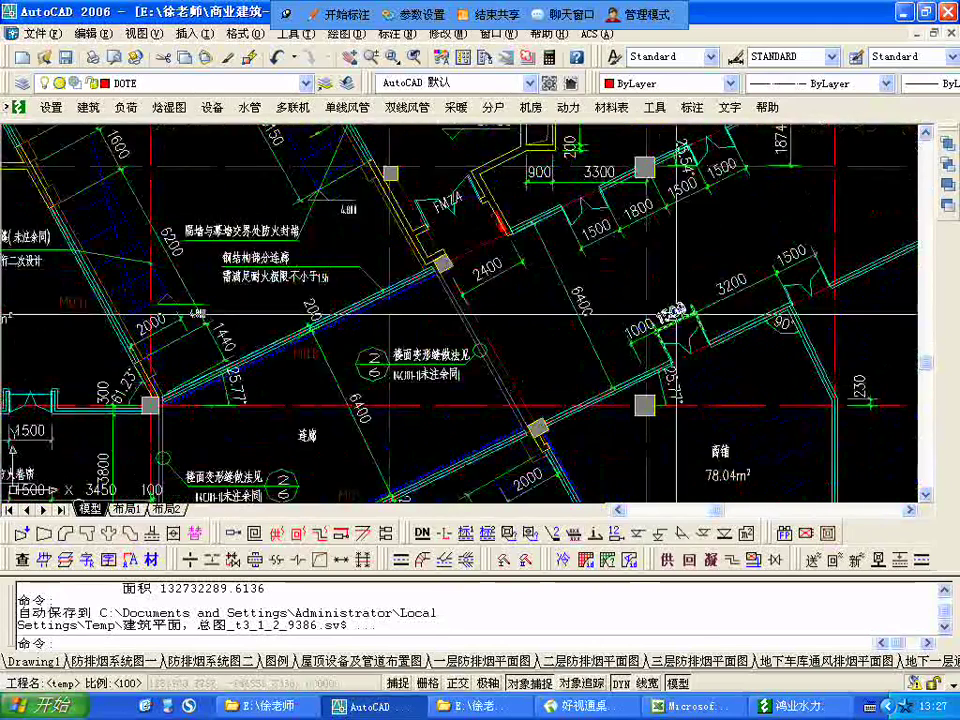
scroll(501, 420, "up", 2)
middle_click_drag(501, 420, 617, 356)
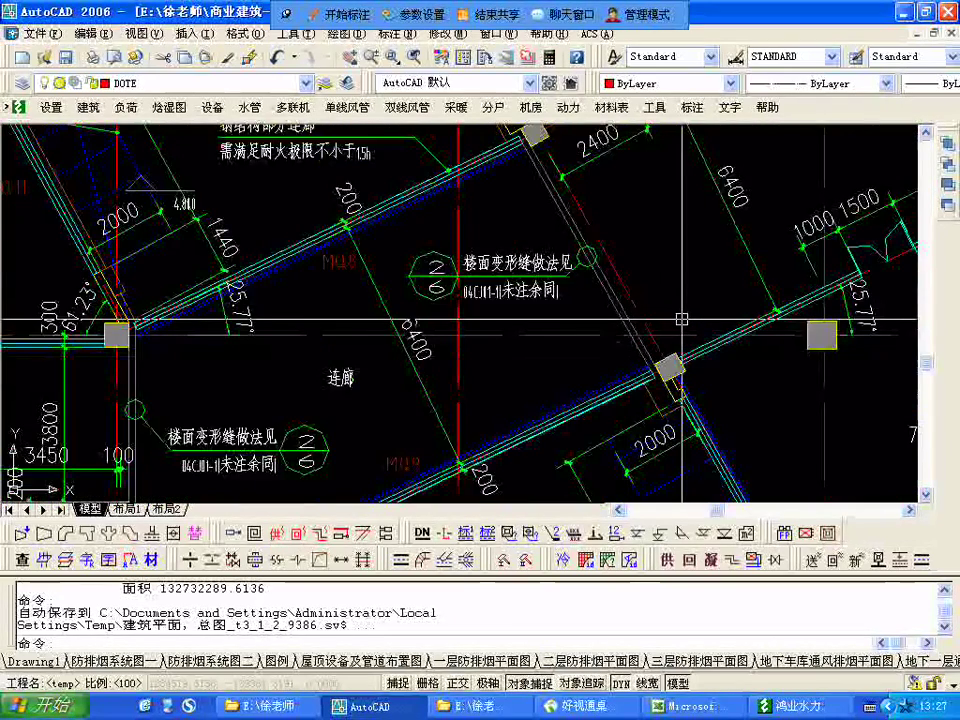
- Switch to the 一层防排烟平面图 drawing and examine the hatched area around the escalator in the 一层防火分区示意图
scroll(681, 319, "down", 6)
scroll(681, 319, "down", 3)
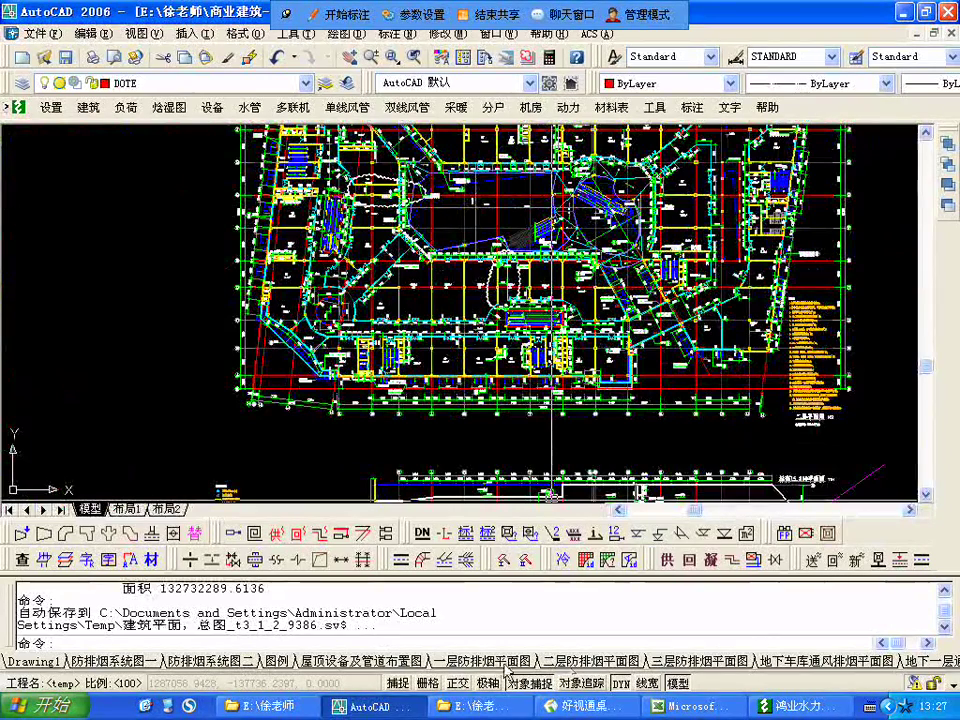
key("ctrl+Page_Down")
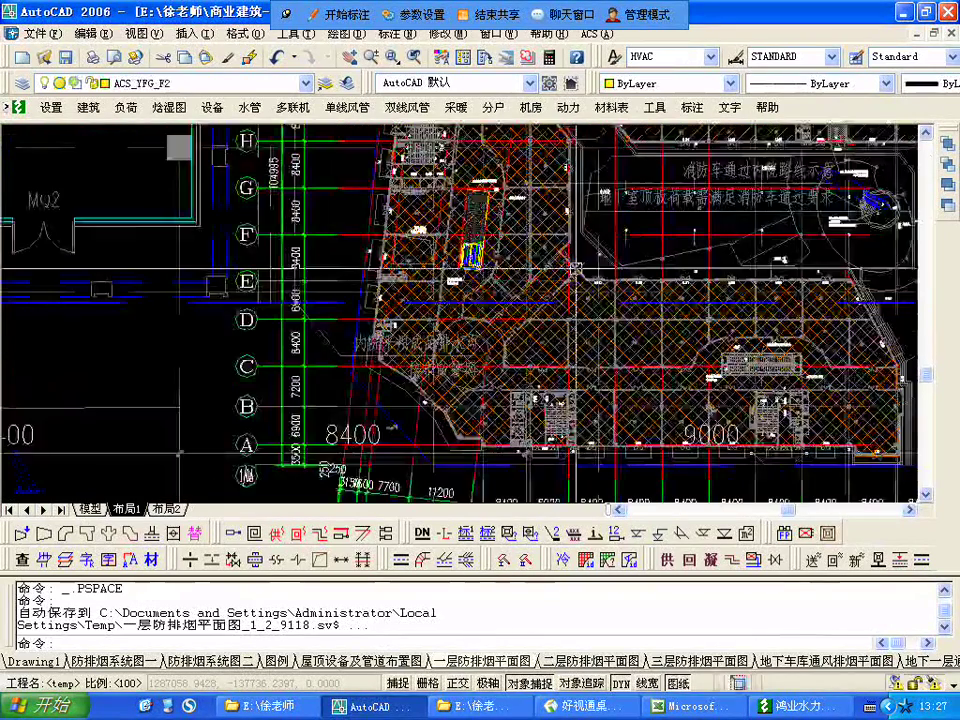
scroll(575, 269, "down", 2)
middle_click_drag(584, 361, 466, 301)
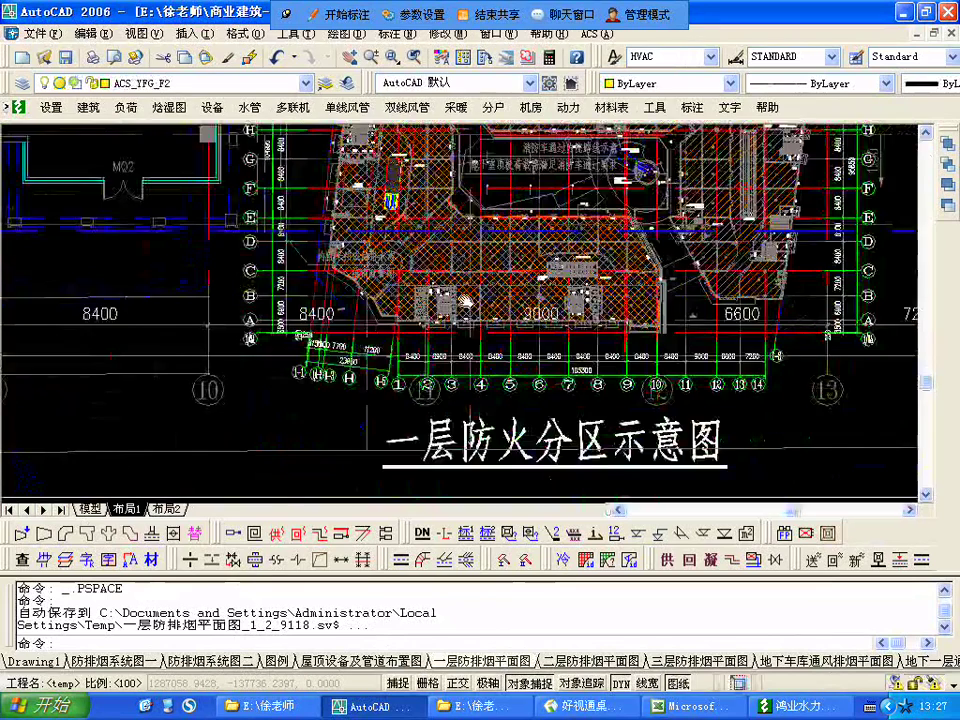
scroll(465, 300, "up", 5)
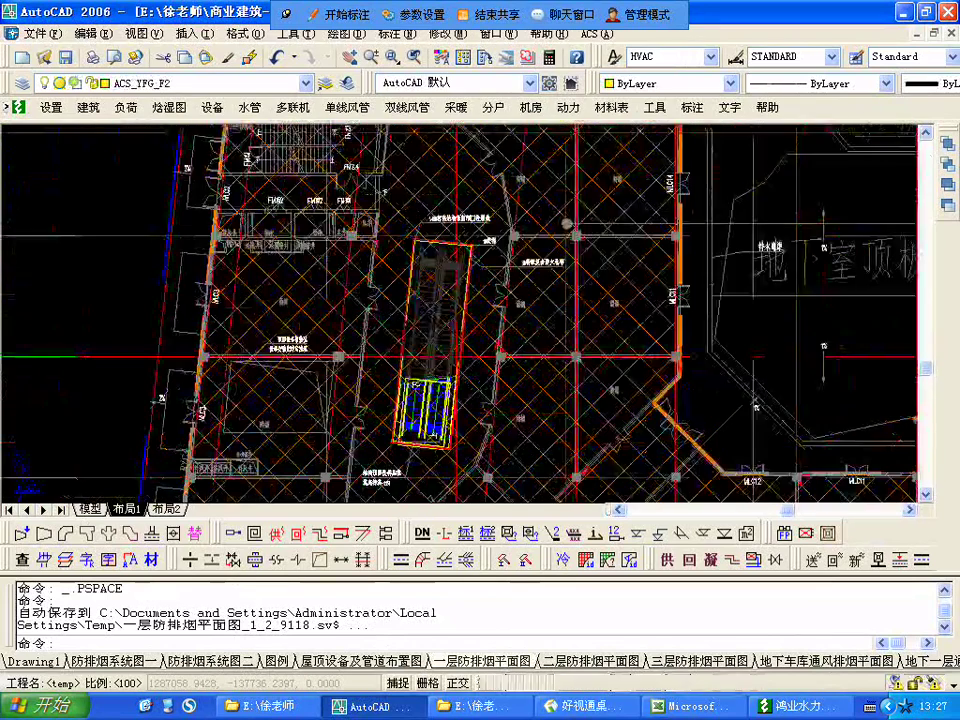
- Locate the 排烟井, 补风井 and 排风井 beside the 65.51 m² shop on the first-floor smoke exhaust plan
scroll(566, 224, "down", 6)
middle_click_drag(204, 240, 770, 431)
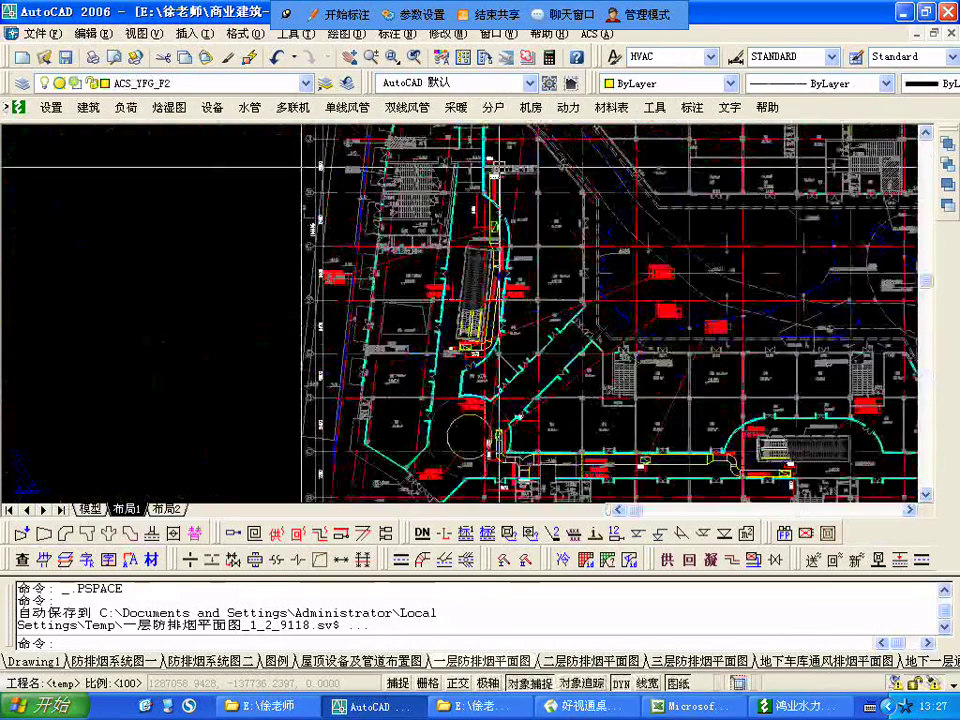
middle_click_drag(499, 167, 487, 346)
scroll(467, 291, "up", 6)
middle_click_drag(486, 401, 459, 234)
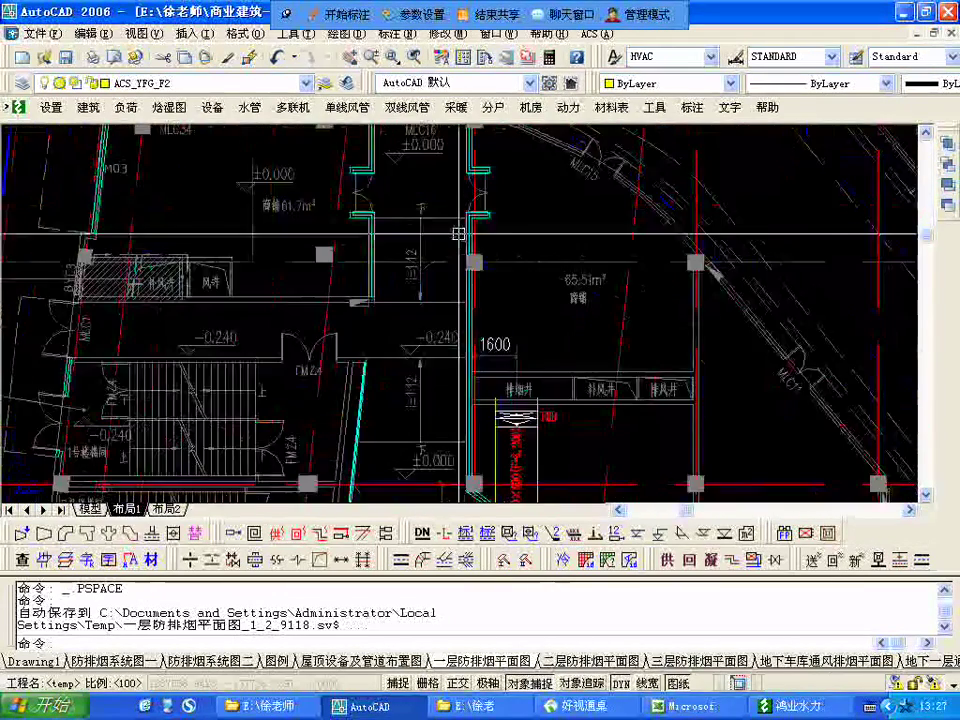
- Examine the 挡烟垂壁 smoke curtains and exhaust ducts around the circular atrium and the escalator on the first-floor smoke exhaust plan
scroll(459, 234, "down", 6)
scroll(388, 340, "up", 6)
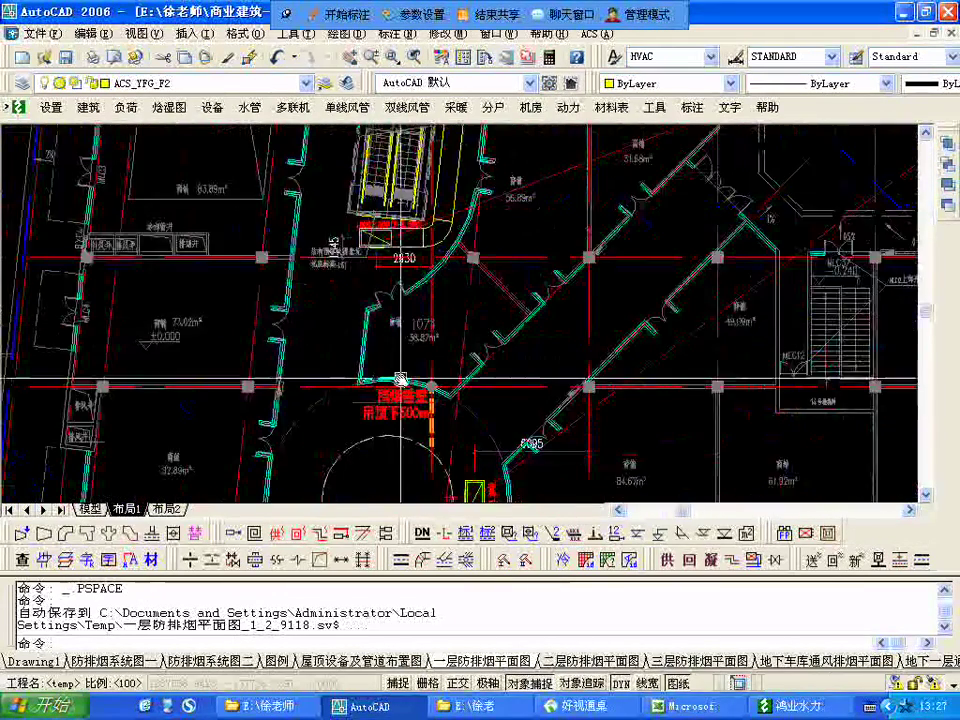
scroll(440, 320, "down", 5)
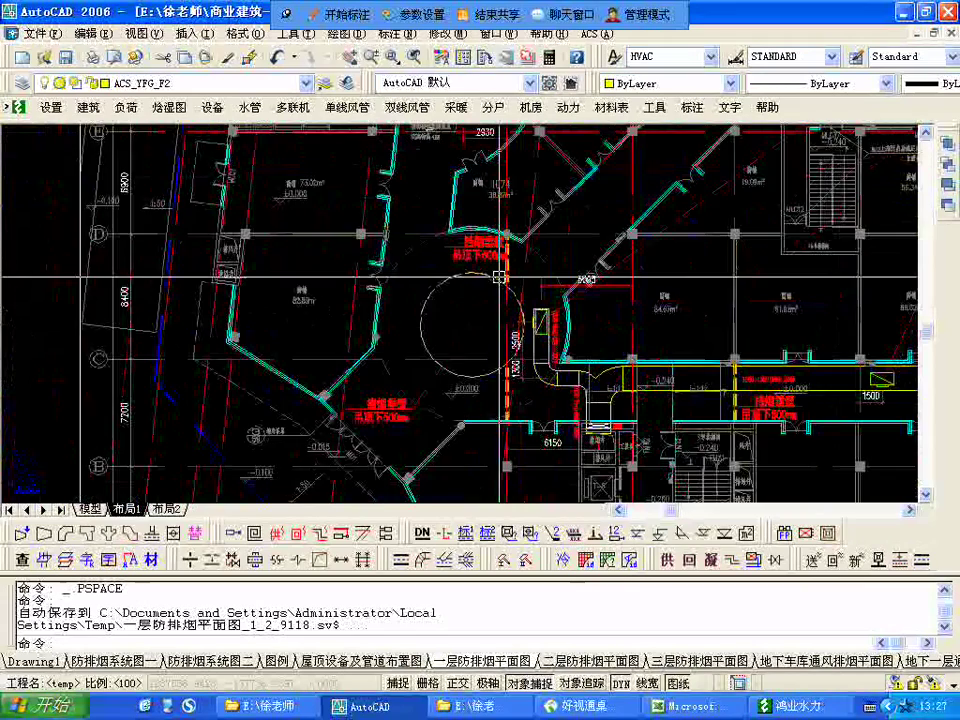
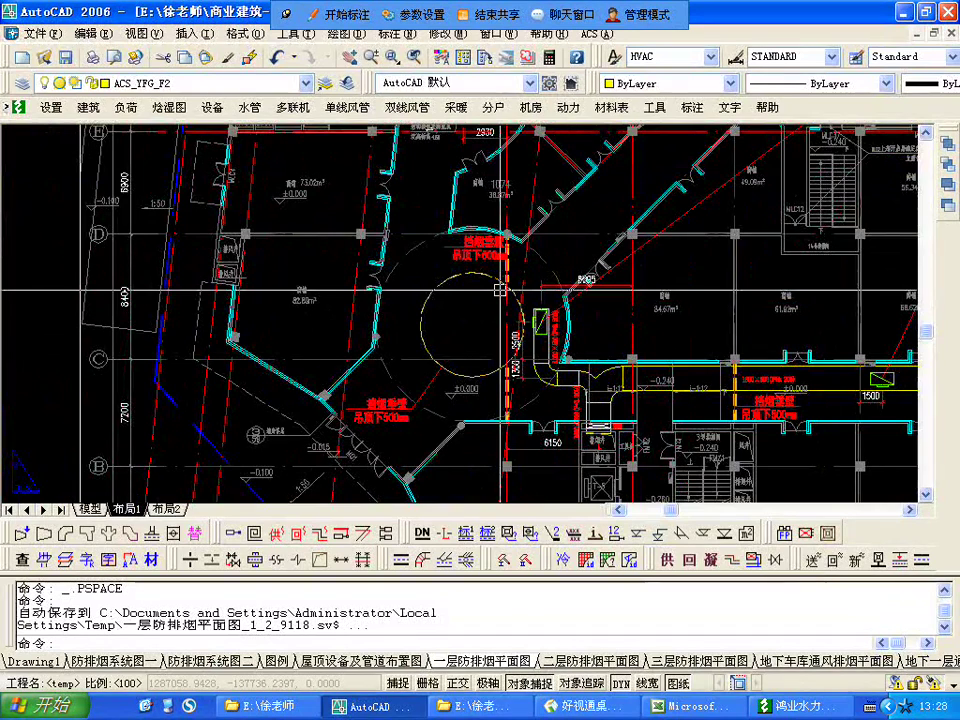
middle_click_drag(439, 281, 467, 459)
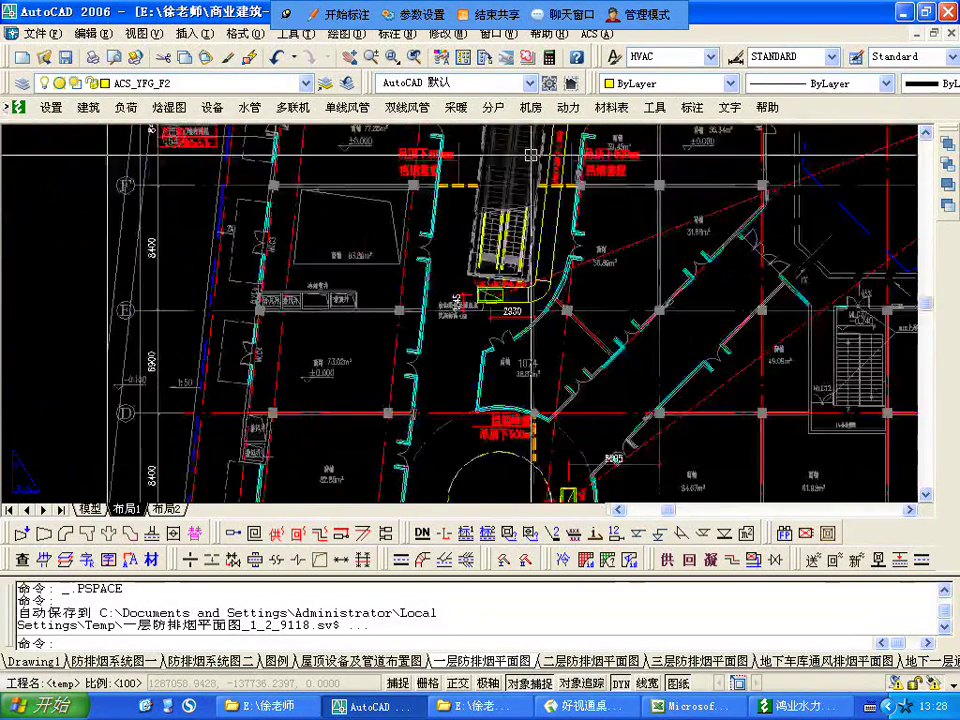
middle_click_drag(533, 154, 479, 329)
scroll(581, 268, "up", 6)
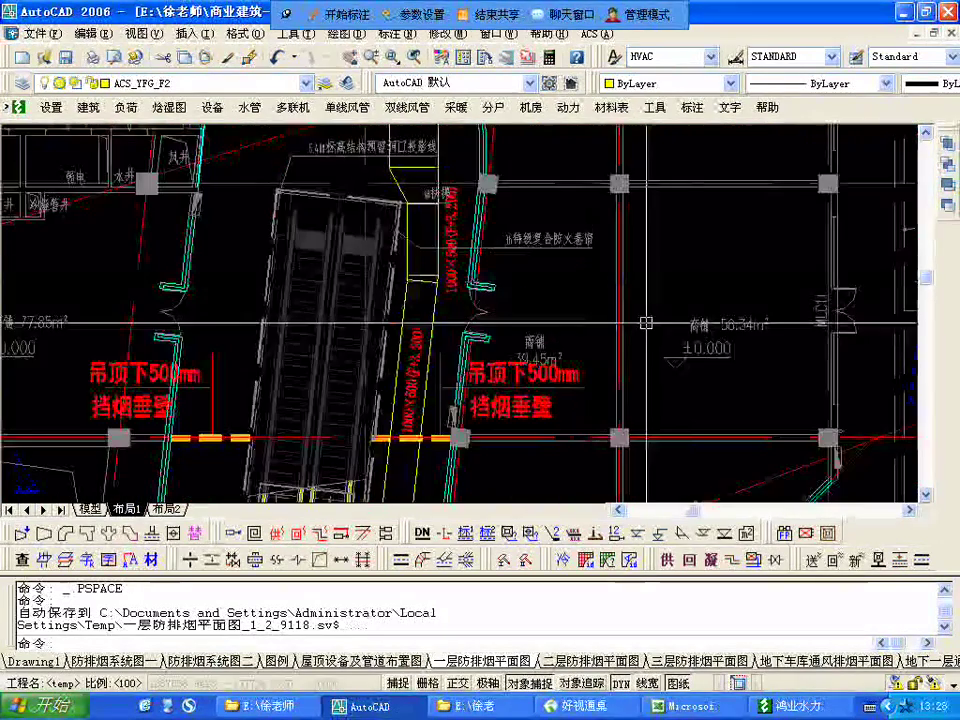
scroll(445, 385, "down", 3)
scroll(479, 394, "down", 2)
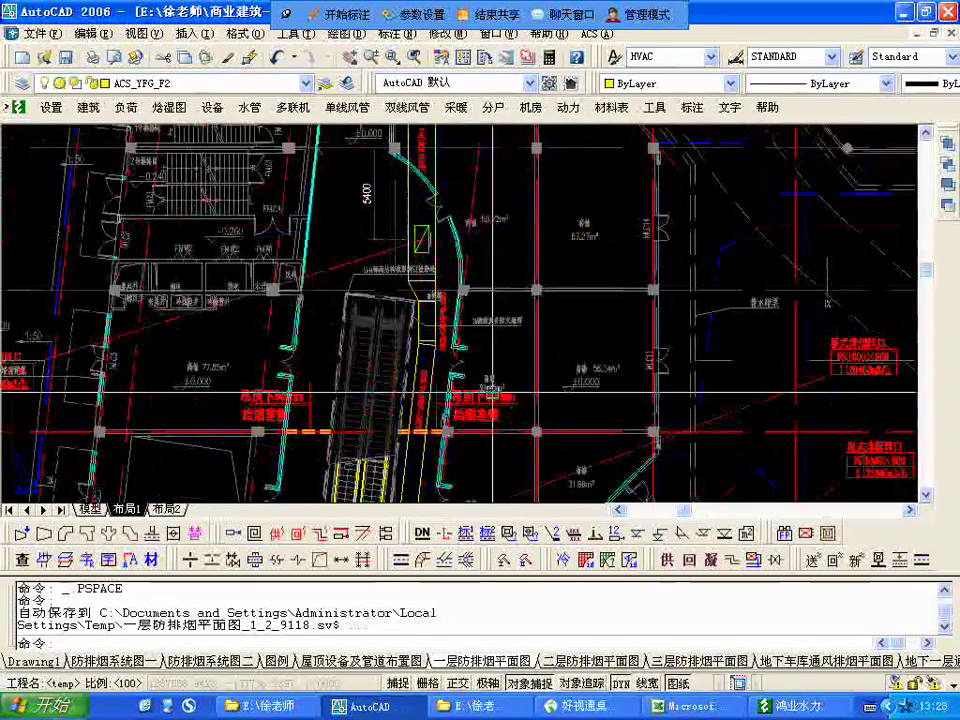
- Examine the 1600×500 exhaust duct at the 排烟井 and the corridor leading up to the MLC16 entrance
middle_click_drag(476, 234, 501, 416)
scroll(490, 290, "up", 3)
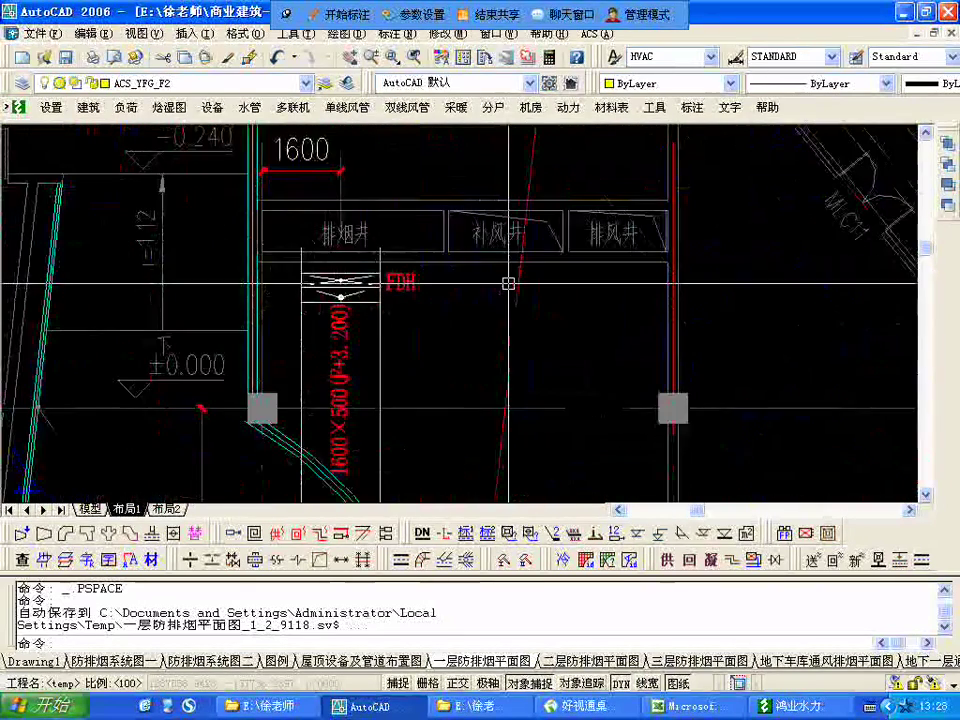
scroll(508, 281, "down", 3)
scroll(457, 375, "up", 1)
middle_click_drag(463, 374, 486, 297)
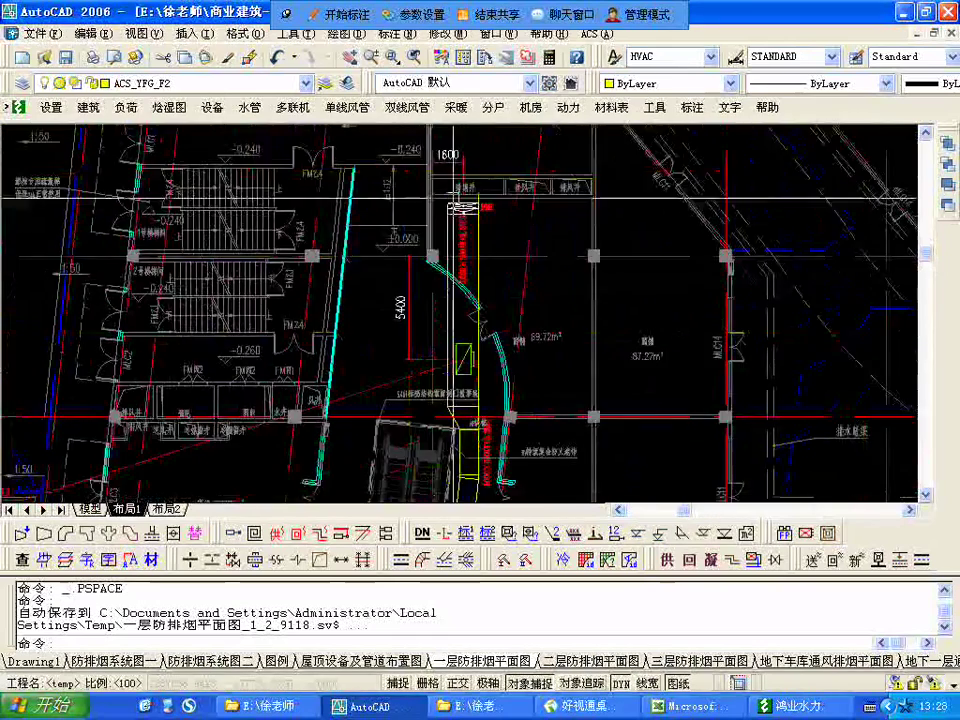
middle_click_drag(480, 199, 500, 394)
scroll(378, 165, "up", 3)
middle_click_drag(374, 326, 382, 297)
type("pl")
key("Return")
scroll(390, 164, "up", 3)
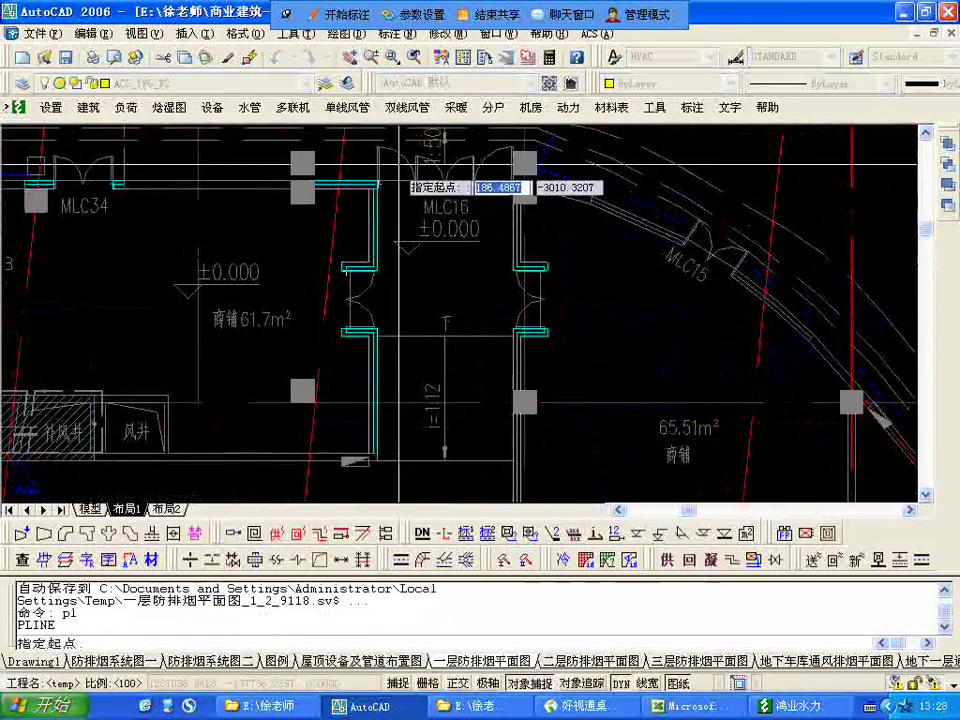
left_click(358, 192)
scroll(395, 215, "down", 5)
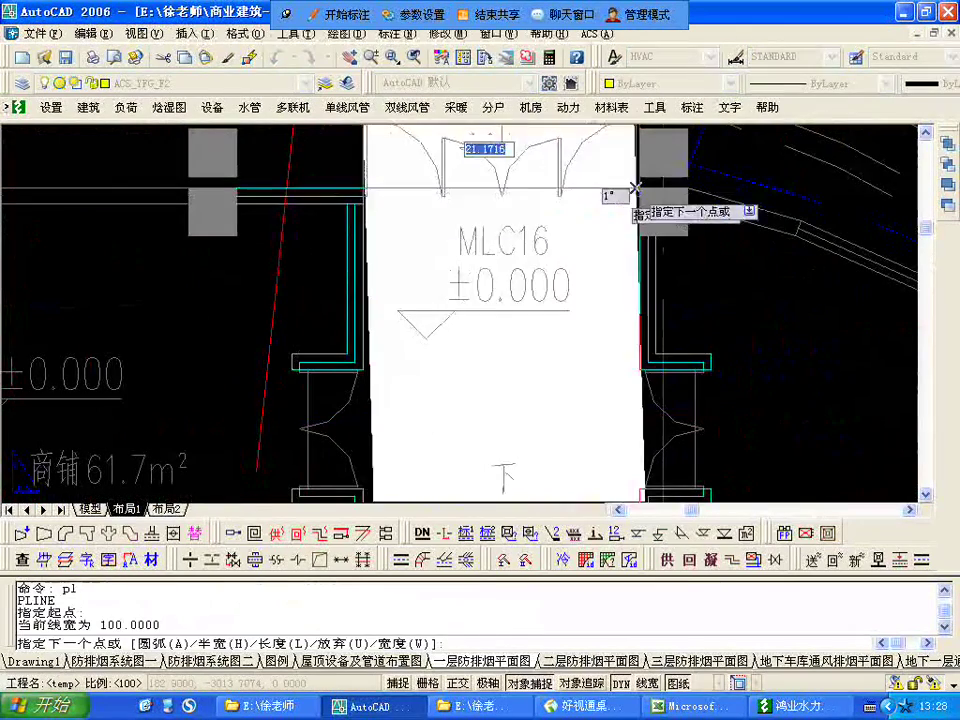
key("Escape")
key("Escape")
scroll(432, 218, "down", 5)
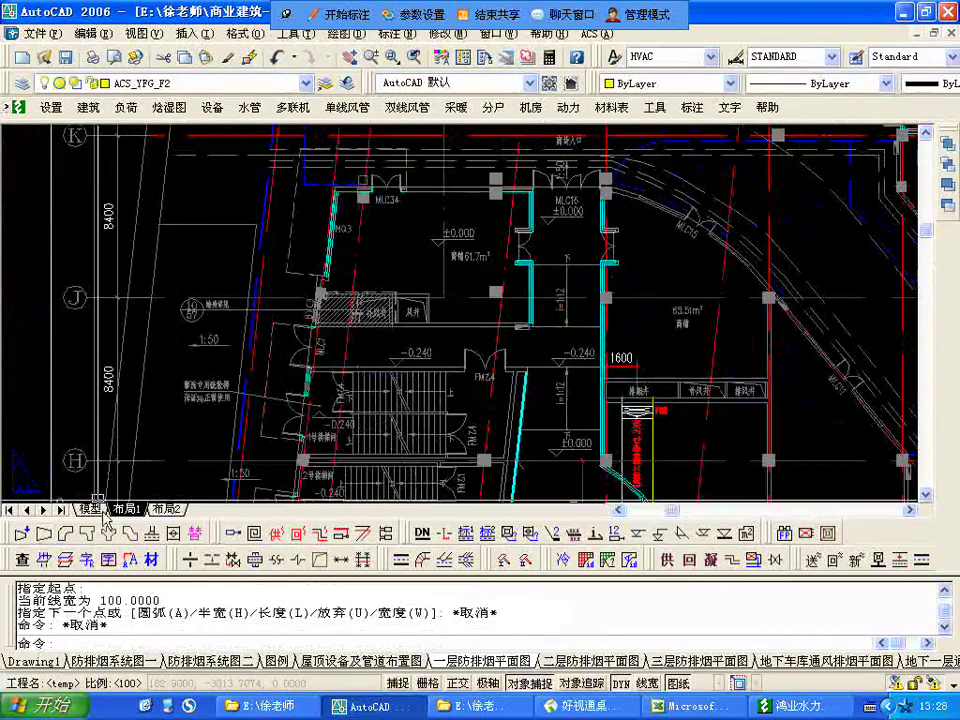
- Start a polyline at the inner wall corner beside the MLC16 entrance, with start and end widths of 0
scroll(432, 218, "up", 3)
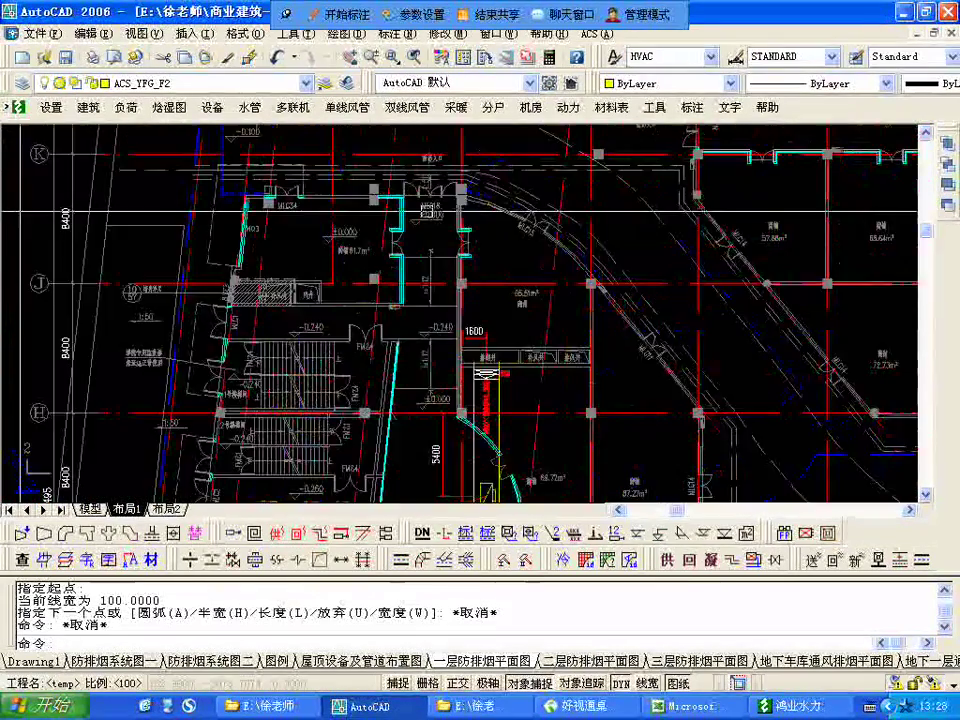
type("pl")
key("Return")
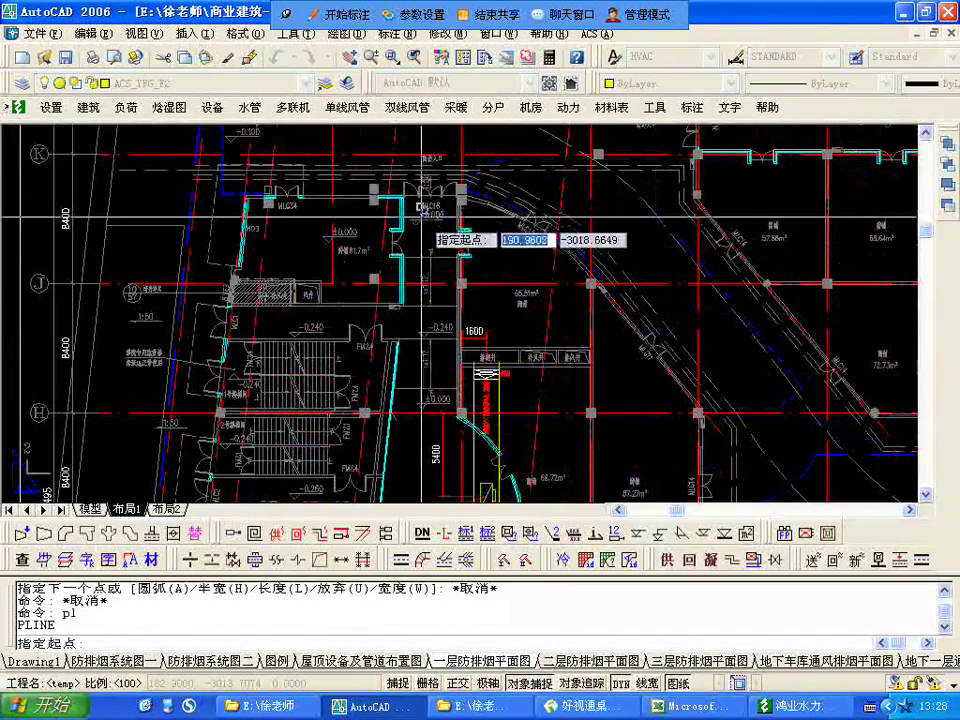
scroll(433, 216, "up", 5)
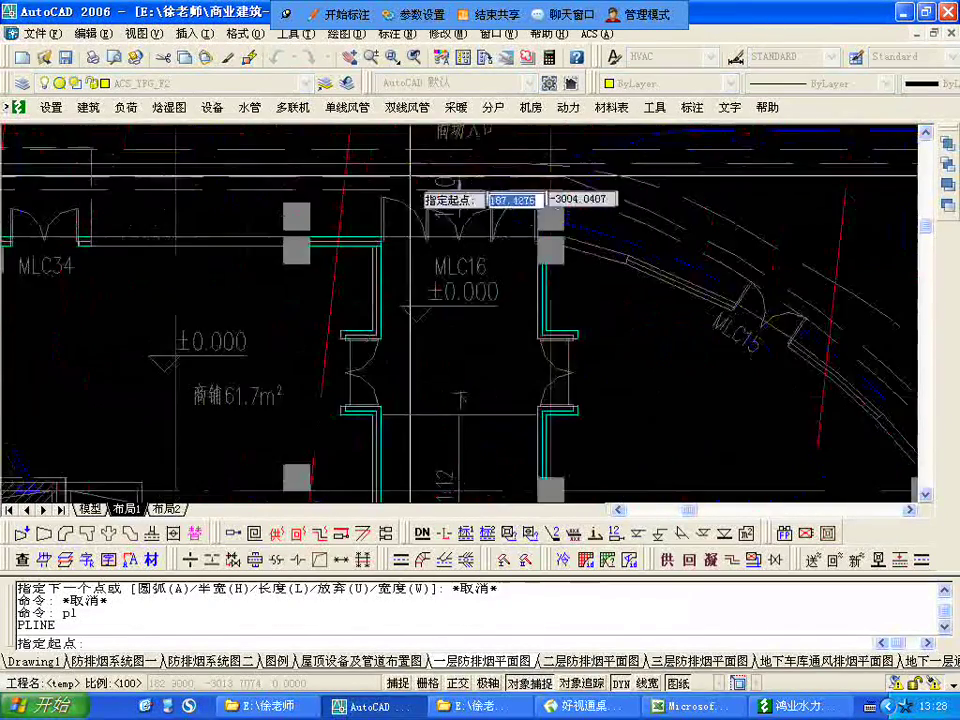
left_click(376, 256)
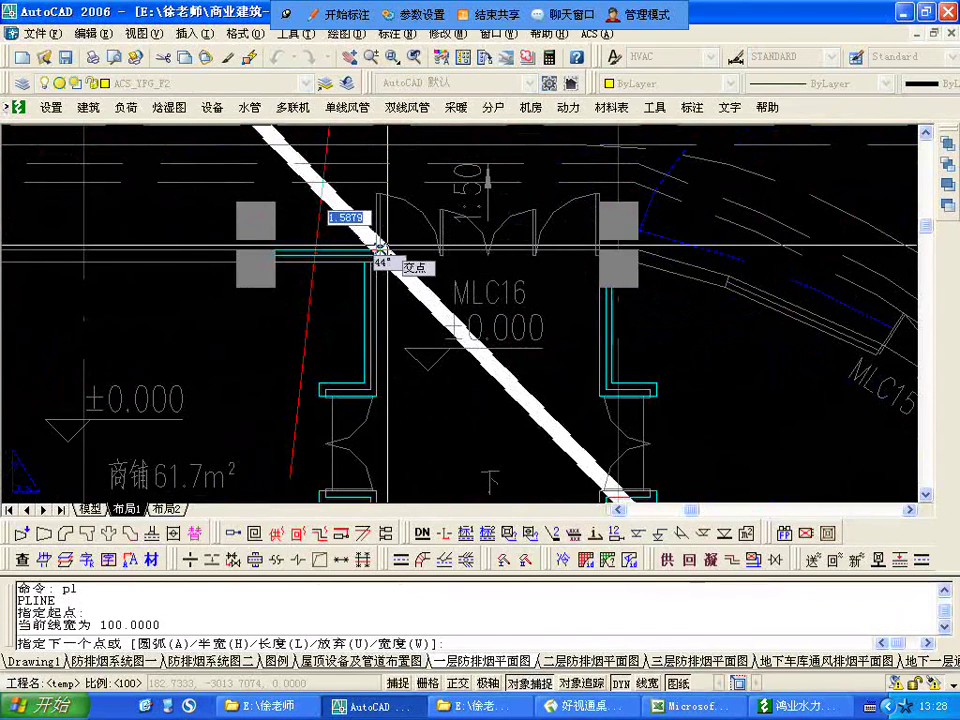
type("w")
key("Return")
type("0")
key("Return")
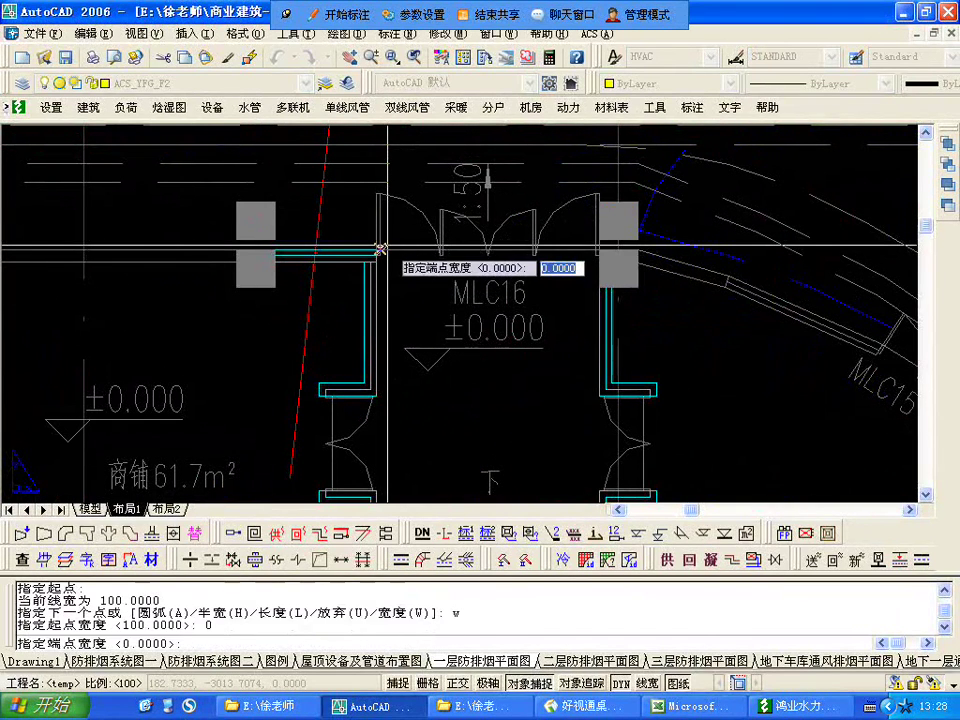
type("0")
key("Return")
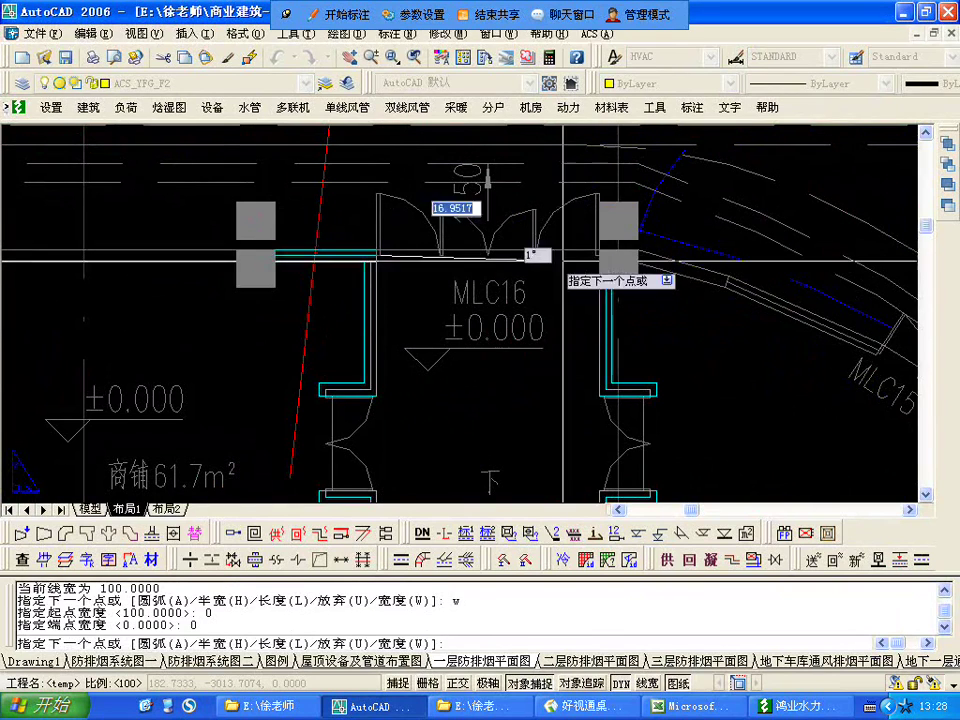
- Trace the polyline across the MLC16 entrance and around the door recess on the 65.51 m² shop's side of the corridor
left_click(599, 255)
middle_click_drag(617, 454, 525, 403)
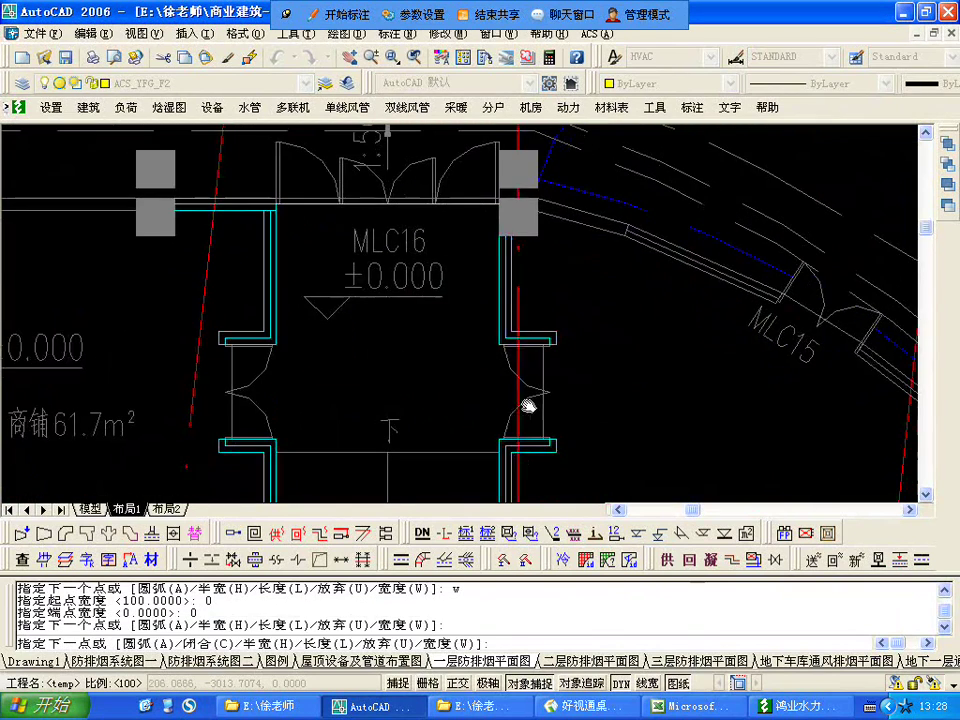
left_click(500, 347)
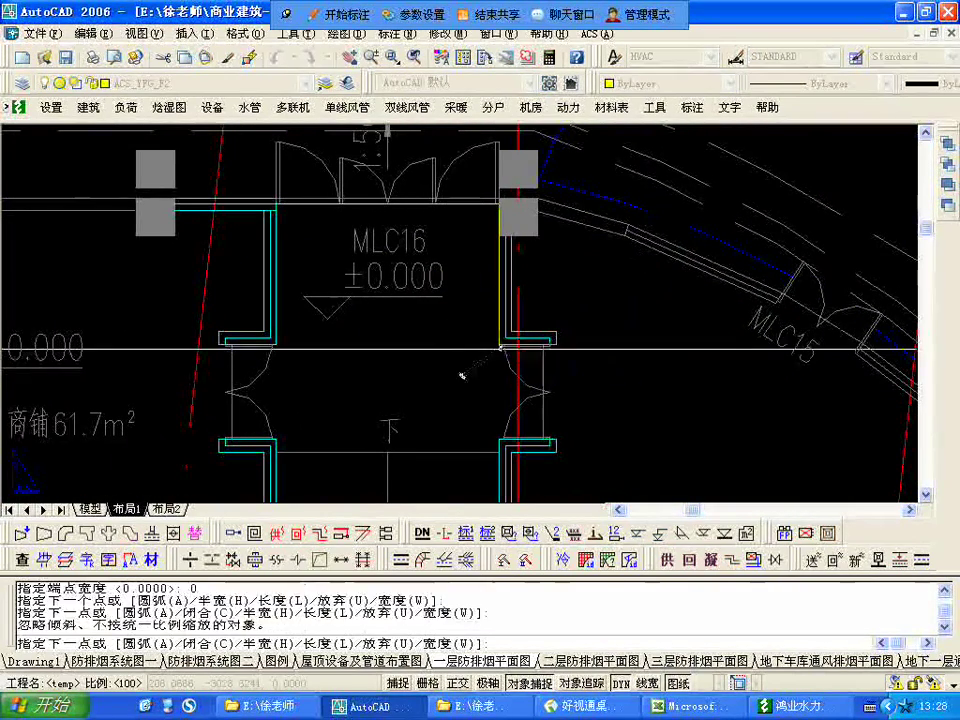
left_click(543, 439)
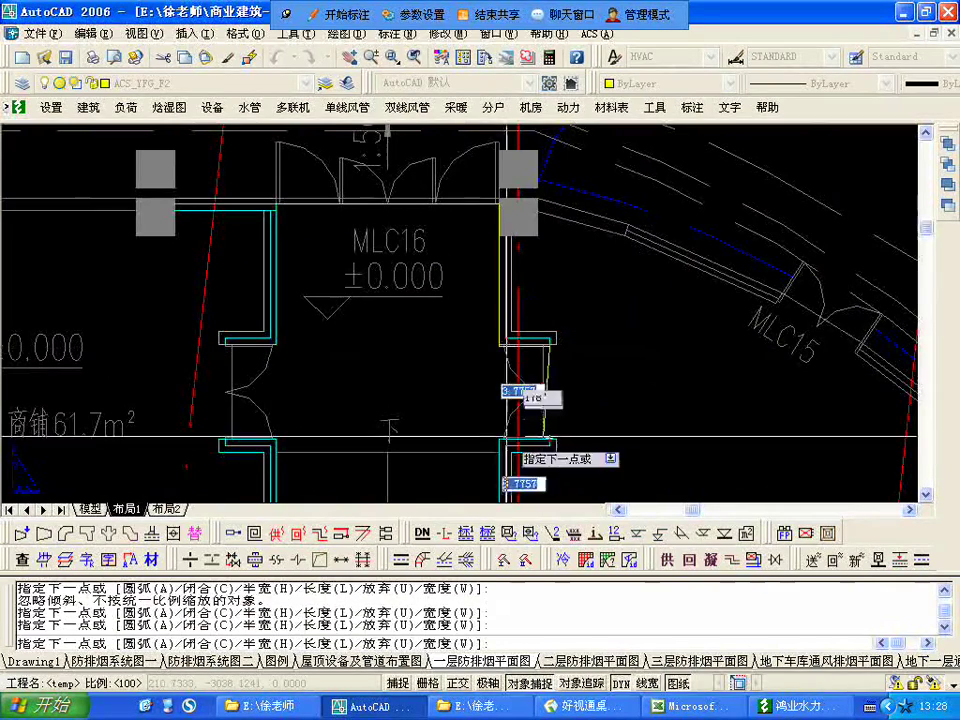
left_click(500, 439)
- Continue the polyline down the corridor wall and along the lower edge of the 排烟井, 补风井 and 排风井 to the far shop wall
middle_click_drag(485, 491, 485, 218)
scroll(486, 200, "down", 4)
middle_click_drag(489, 387, 489, 167)
mouse_move(479, 258)
middle_mouse_down()
mouse_move(468, 321)
mouse_move(387, 442)
mouse_move(455, 420)
mouse_move(426, 532)
mouse_move(430, 356)
middle_mouse_up()
left_click(441, 286)
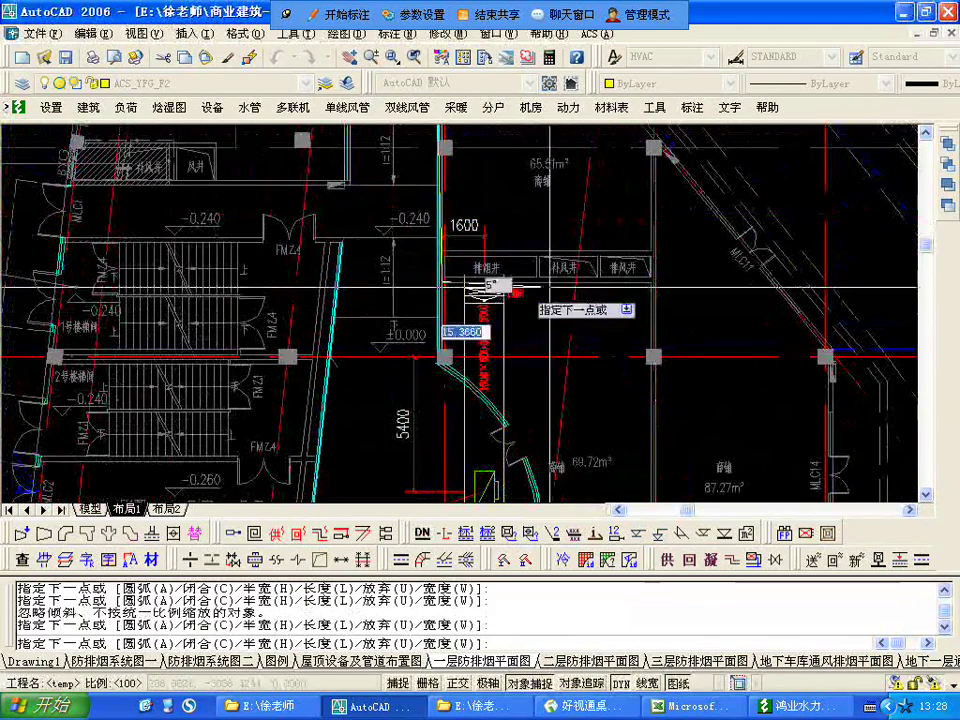
left_click(649, 284)
- Try to extend the outline straight down the shop partition line to the column at the diagonal shop row
middle_click_drag(643, 424, 583, 195)
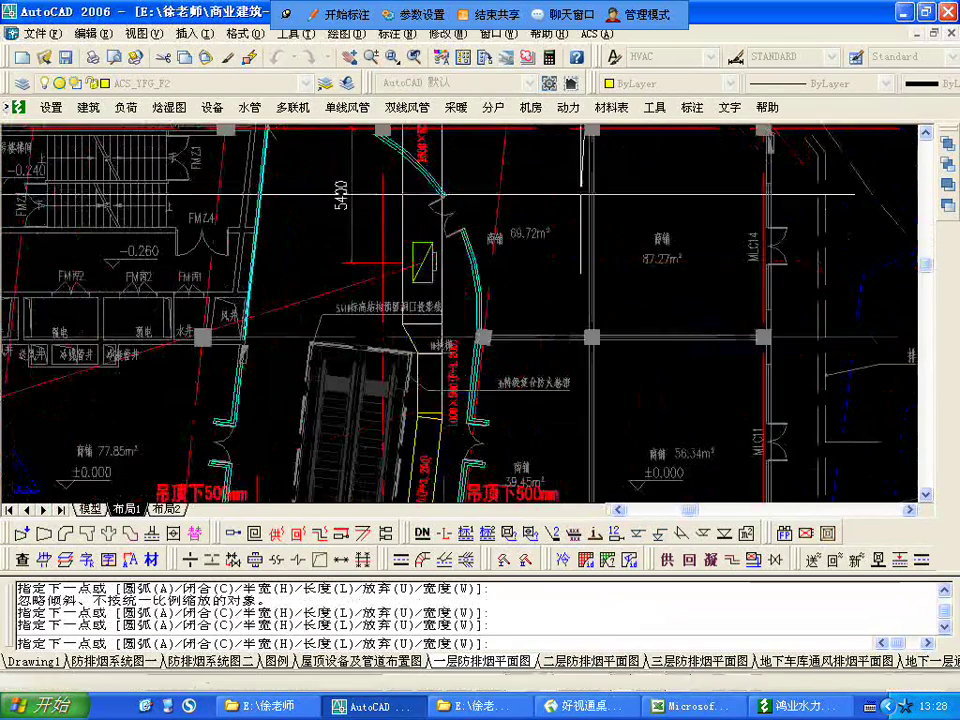
middle_click_drag(607, 417, 567, 68)
mouse_move(555, 396)
middle_mouse_down()
mouse_move(592, 222)
mouse_move(583, 270)
middle_mouse_up()
scroll(581, 269, "down", 3)
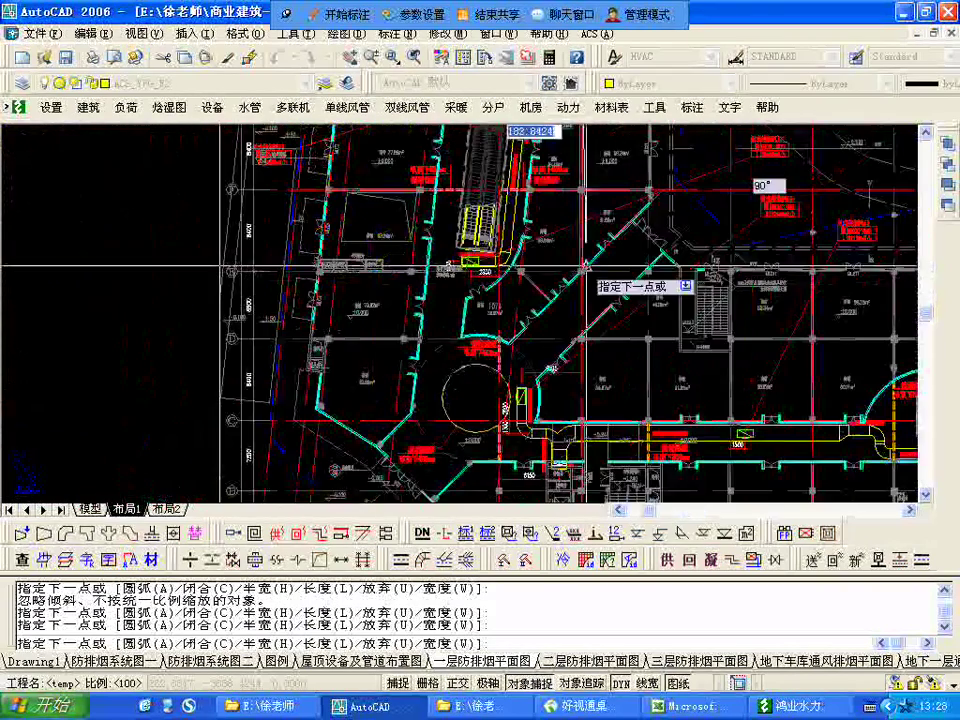
scroll(585, 270, "up", 3)
left_click(582, 270)
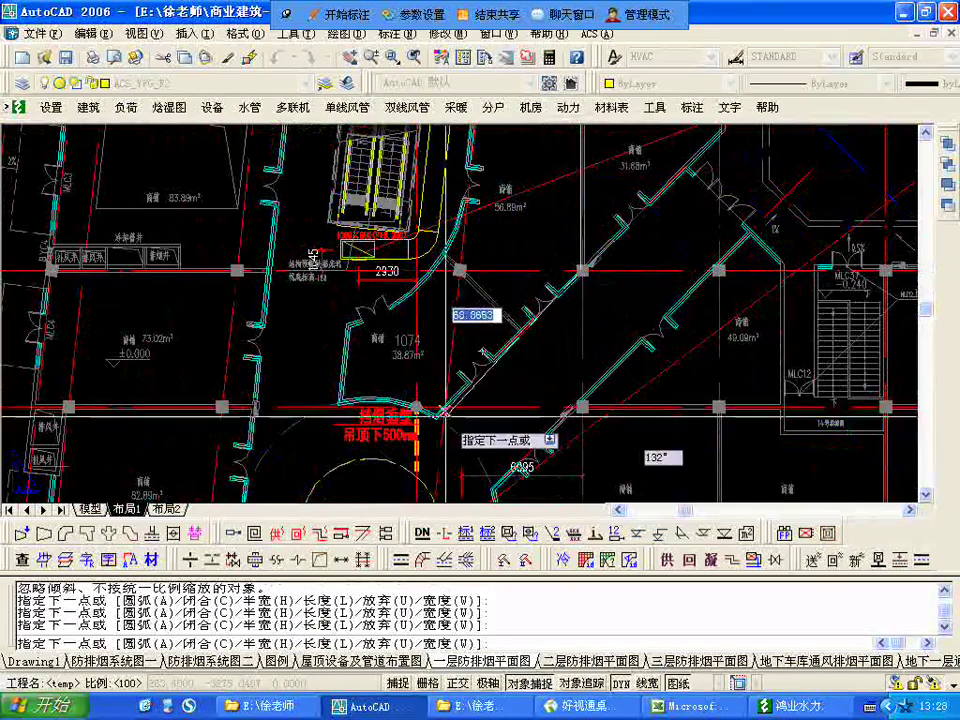
- Check the diagonal shopfront and escalator area against the outline and undo the last polyline vertex
scroll(472, 380, "up", 4)
scroll(472, 380, "down", 4)
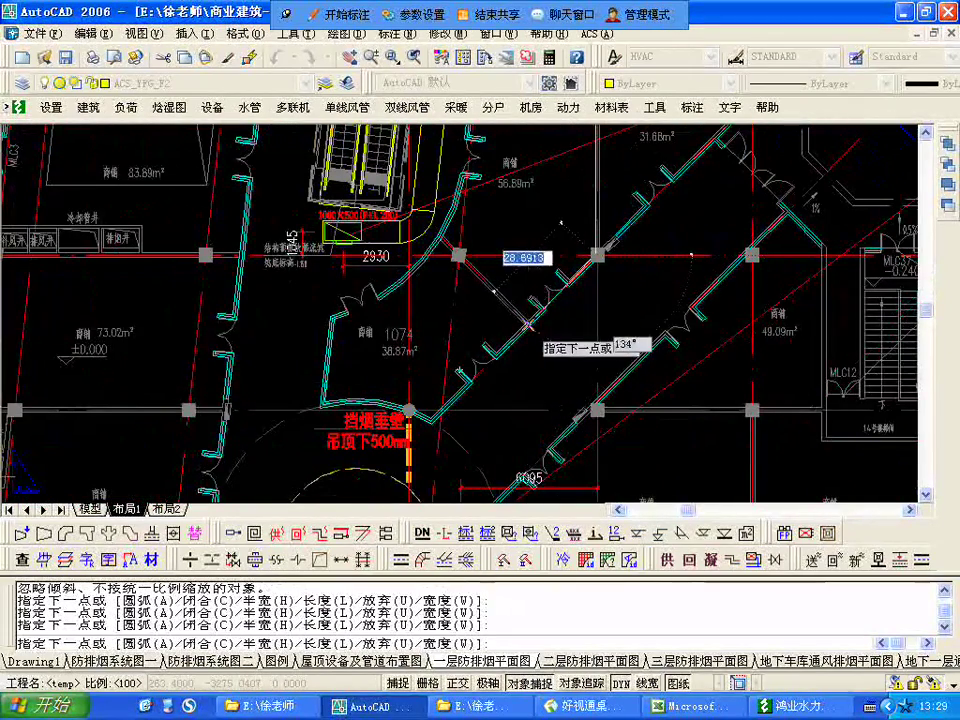
scroll(528, 324, "down", 2)
scroll(462, 279, "up", 3)
mouse_move(464, 278)
middle_mouse_down()
mouse_move(199, 465)
mouse_move(683, 343)
mouse_move(664, 246)
mouse_move(628, 436)
middle_mouse_up()
scroll(199, 465, "down", 4)
scroll(463, 374, "up", 3)
scroll(514, 350, "up", 3)
scroll(516, 350, "down", 5)
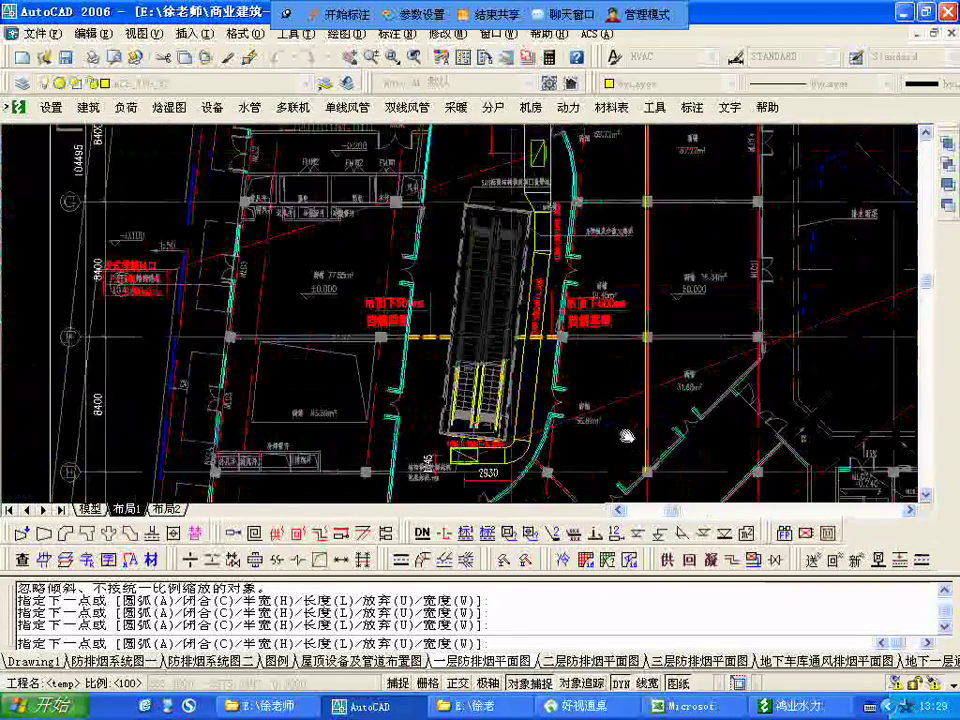
middle_click_drag(643, 379, 643, 279)
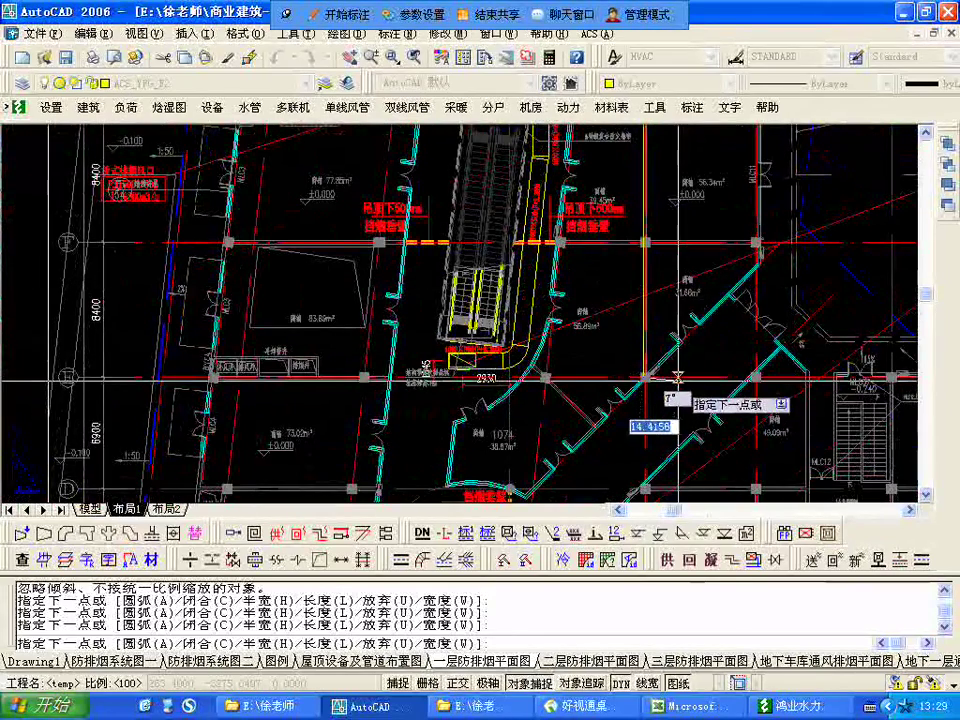
key("ctrl+z")
- Extend the outline down to the column on the 挡烟垂壁 axis and across along that axis to the opposite corridor wall
scroll(640, 259, "up", 3)
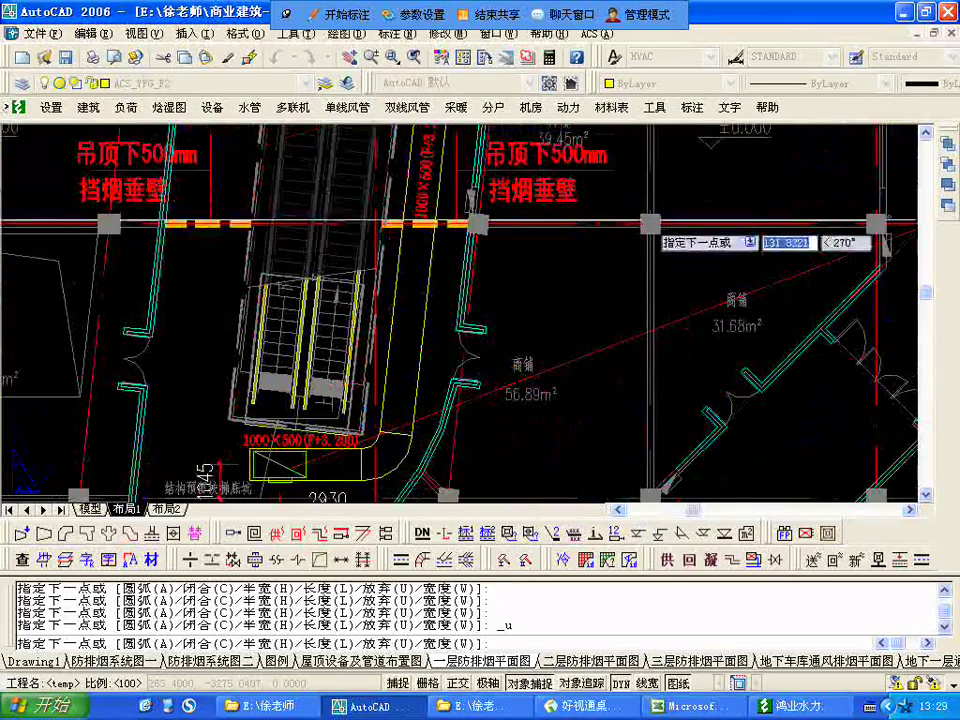
left_click(647, 222)
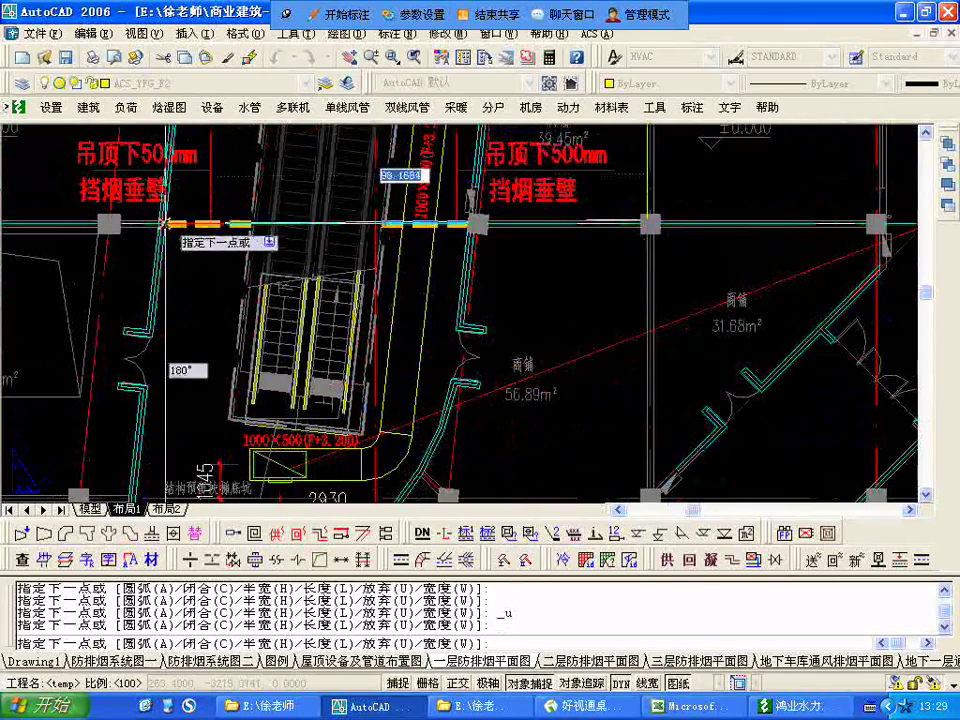
middle_click_drag(173, 230, 175, 252)
scroll(175, 252, "down", 5)
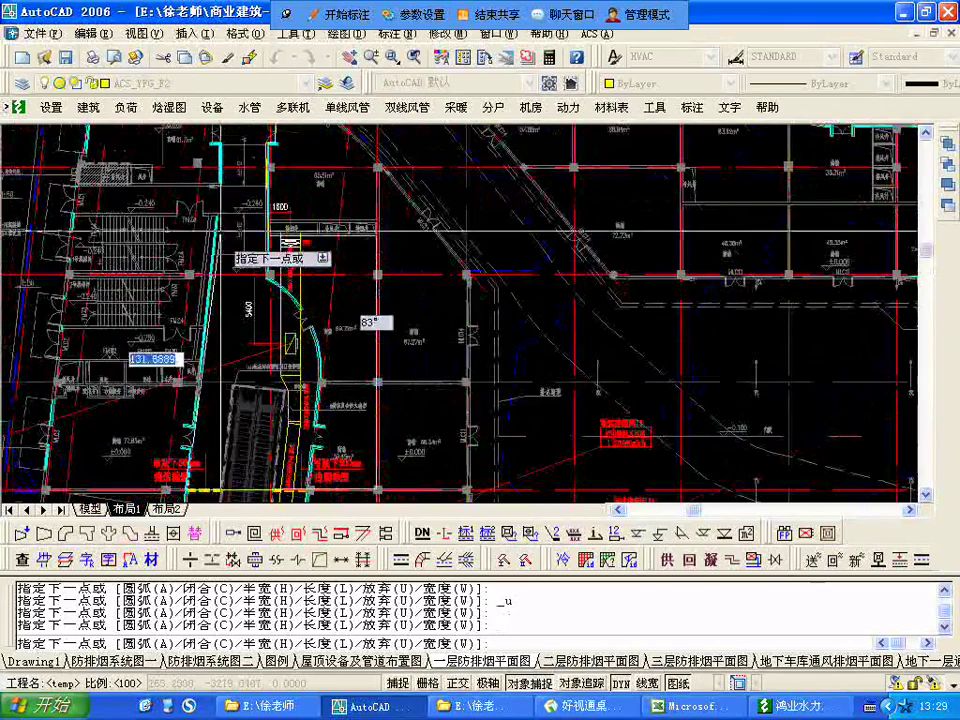
- Trace the outline up to the stairwell corner, along the wall with the FM乙4 door, and across the MLC1 exterior door opening
scroll(143, 210, "up", 5)
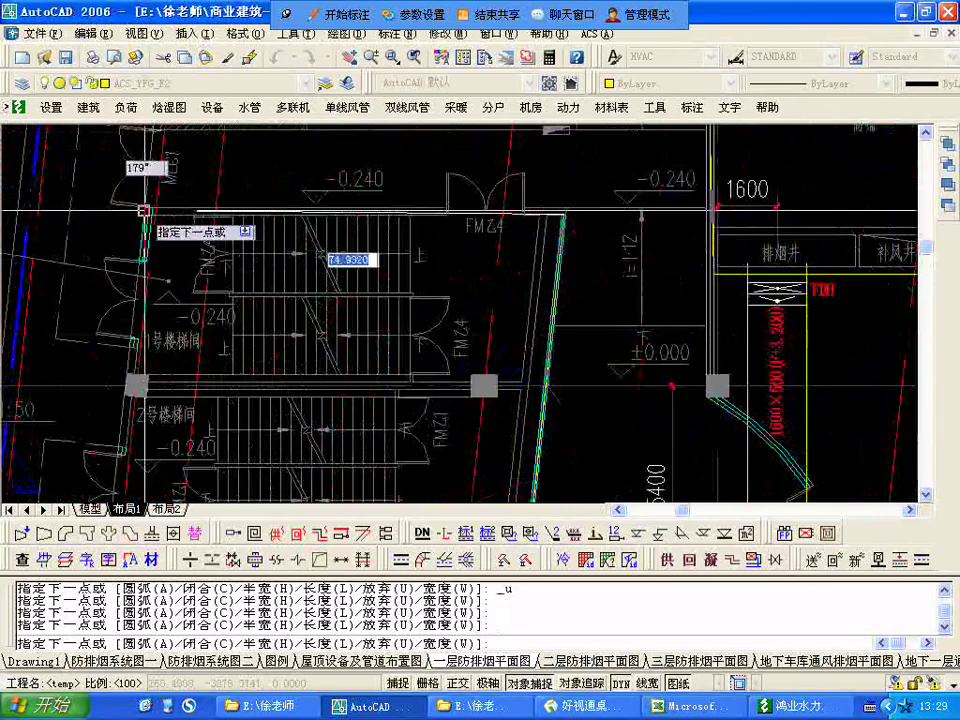
left_click(144, 211)
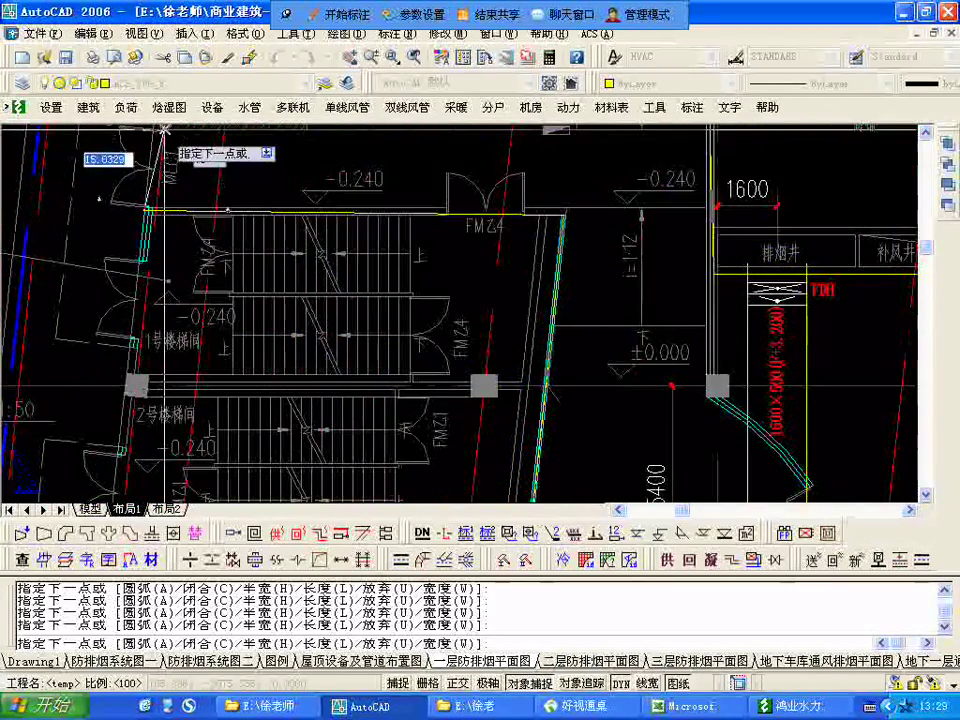
left_click(164, 131)
- Extend the outline along the corridor wall to the 61.7 m² shop's corner and up that shop's wall to its door recess
middle_click_drag(437, 151, 315, 408)
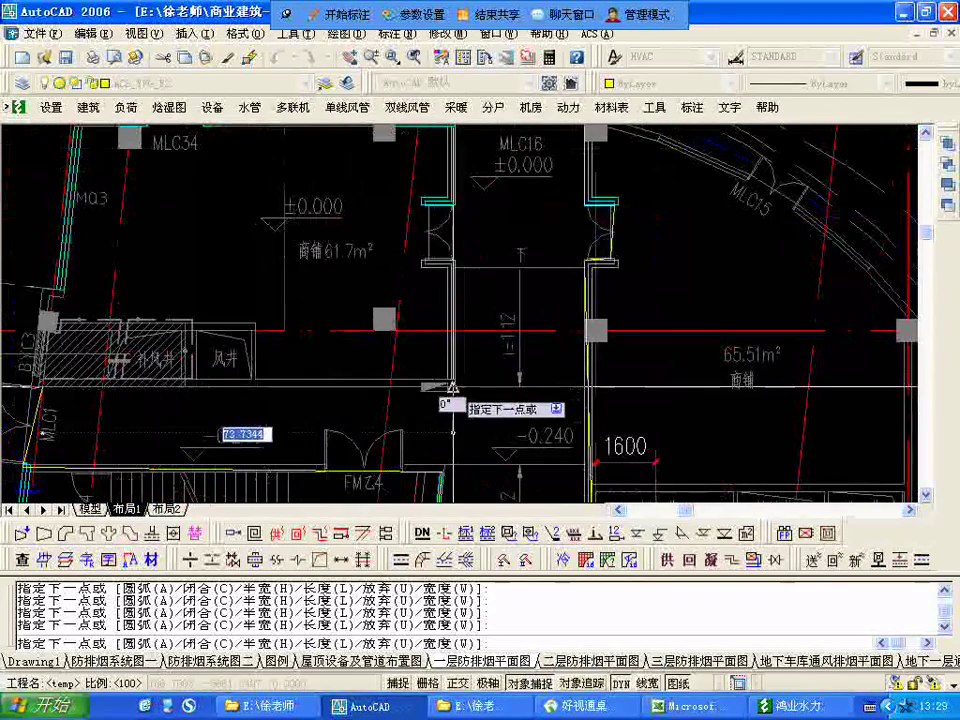
left_click(452, 388)
left_click(455, 261)
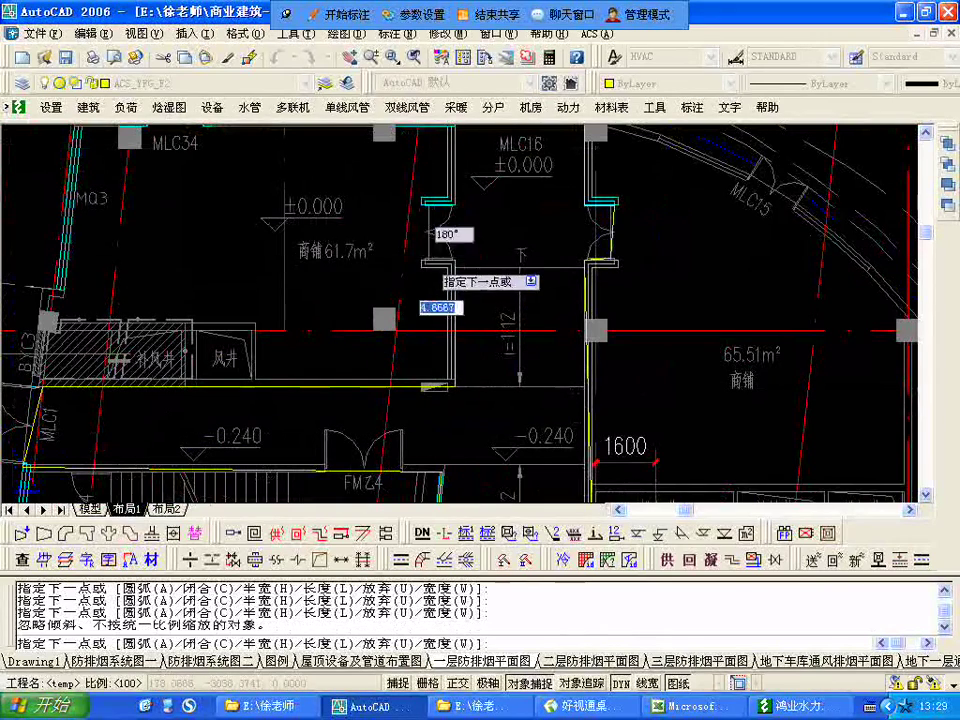
- Trace the outline around the 61.7 m² shop's door recess and close the polyline toward the MLC16 entrance
left_click(429, 261)
left_click(425, 205)
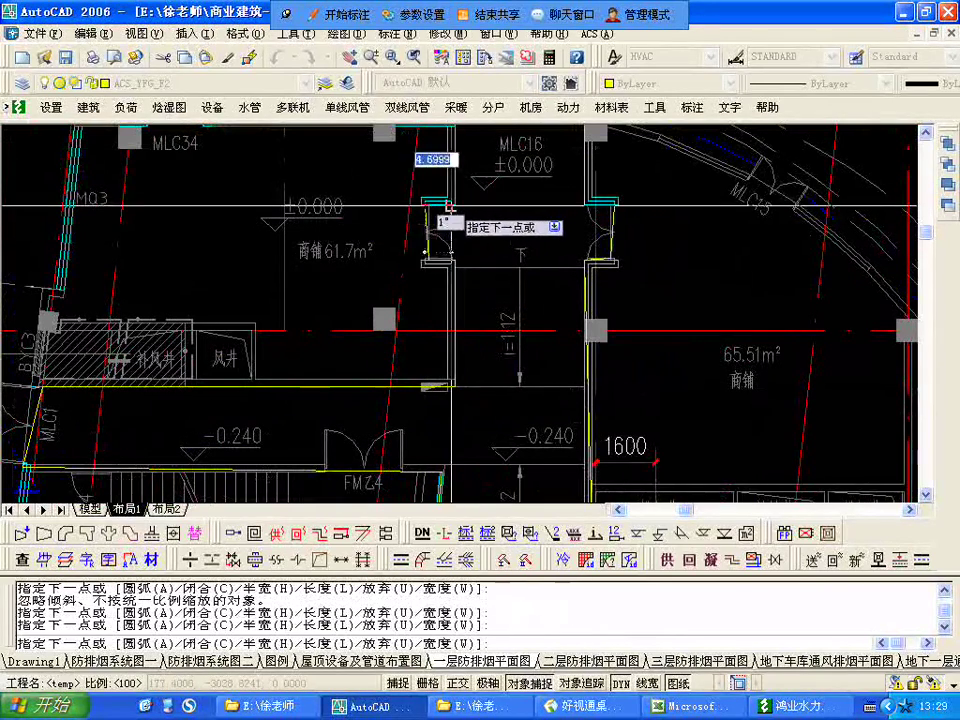
left_click(448, 207)
middle_click_drag(448, 162, 376, 460)
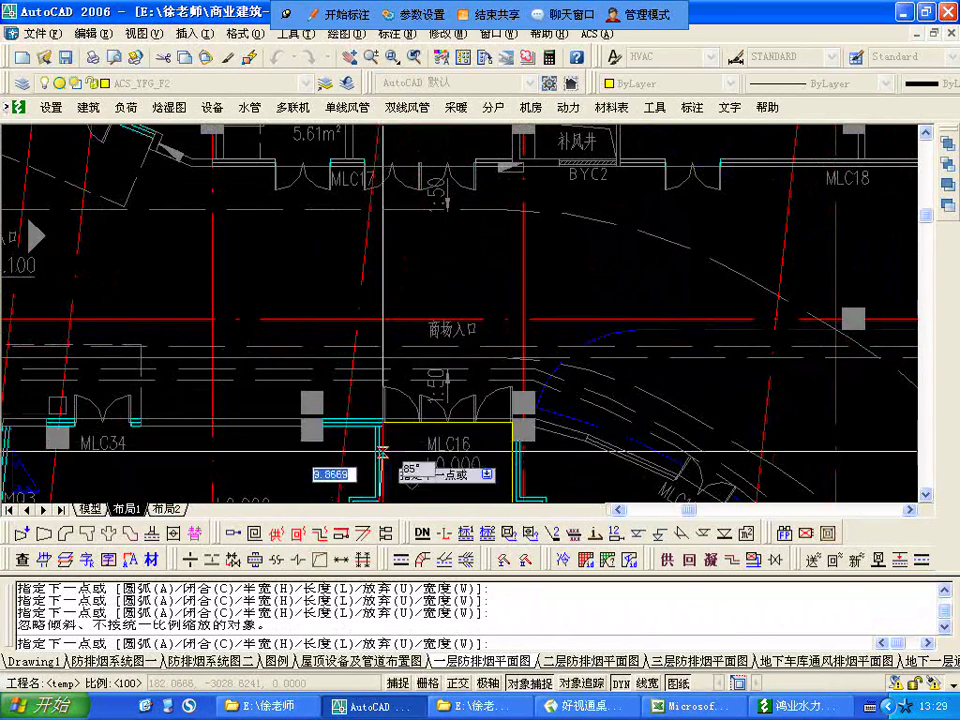
type("c")
key("Return")
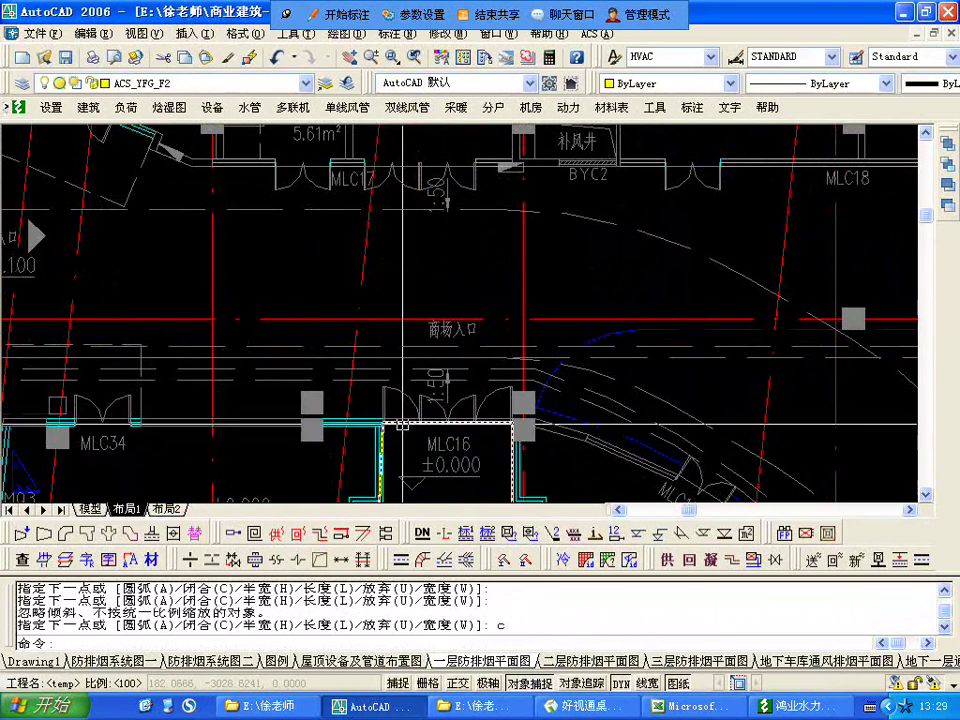
- List the closed smoke-zone polyline's data to read its area, and close the text window
left_click(403, 423)
scroll(373, 305, "down", 2)
type("li")
key("Return")
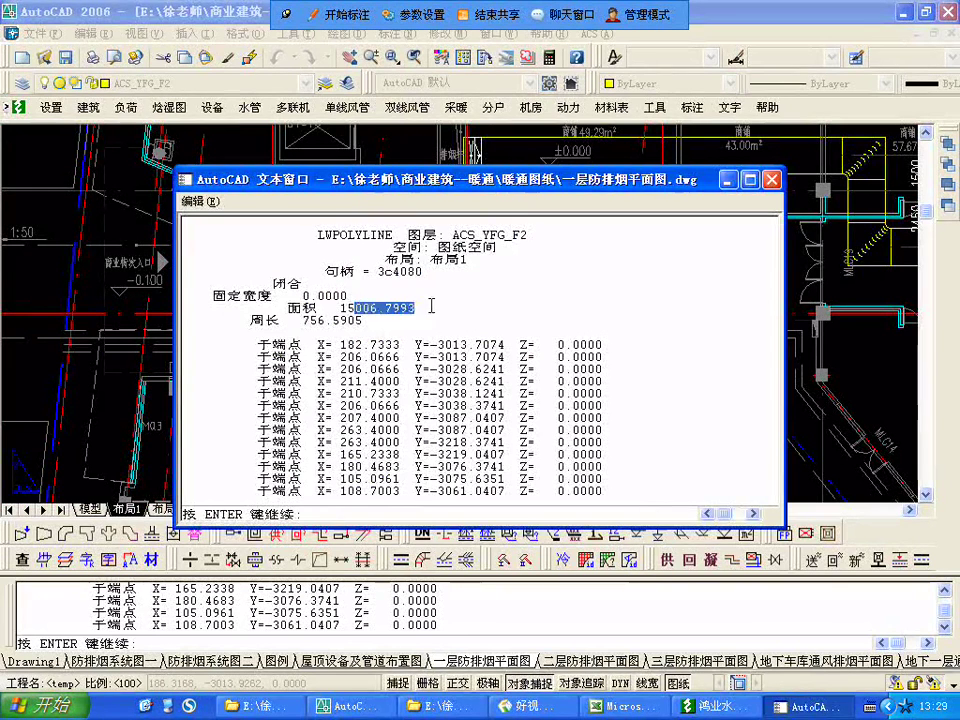
left_click(771, 181)
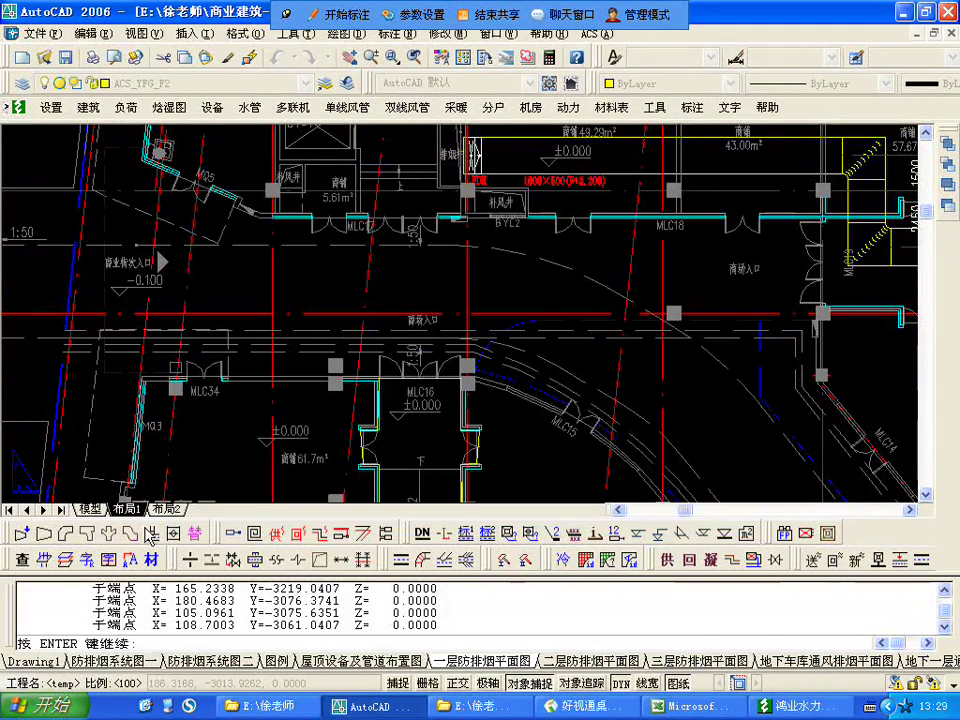
- List the data of the layout viewport around the first-floor plan to check its scale, and close the text window
scroll(490, 260, "down", 2)
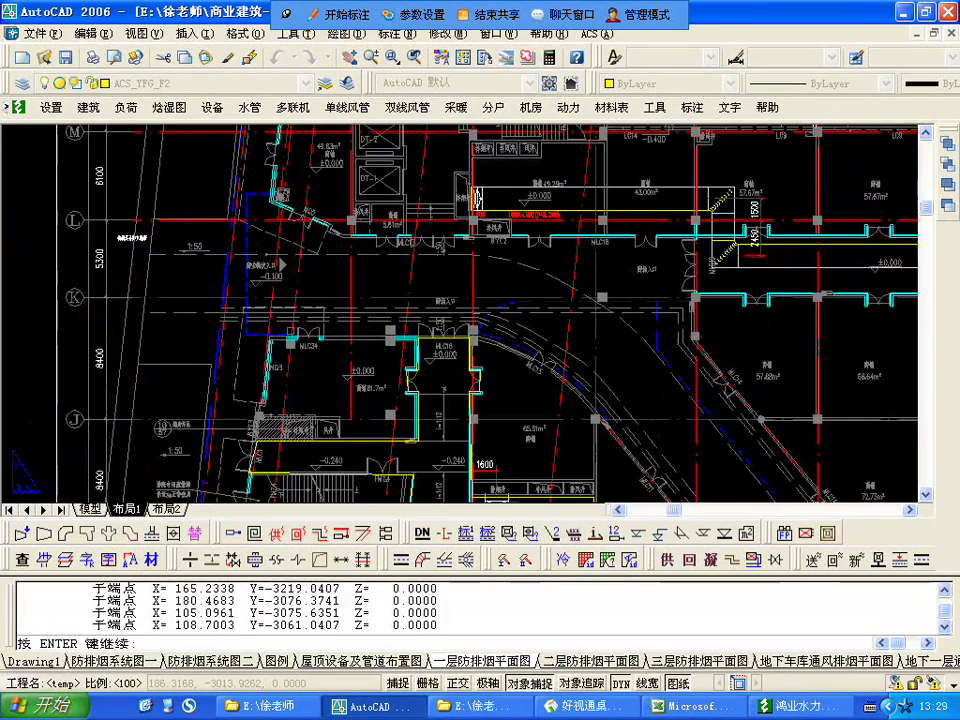
middle_click_drag(461, 386, 439, 274)
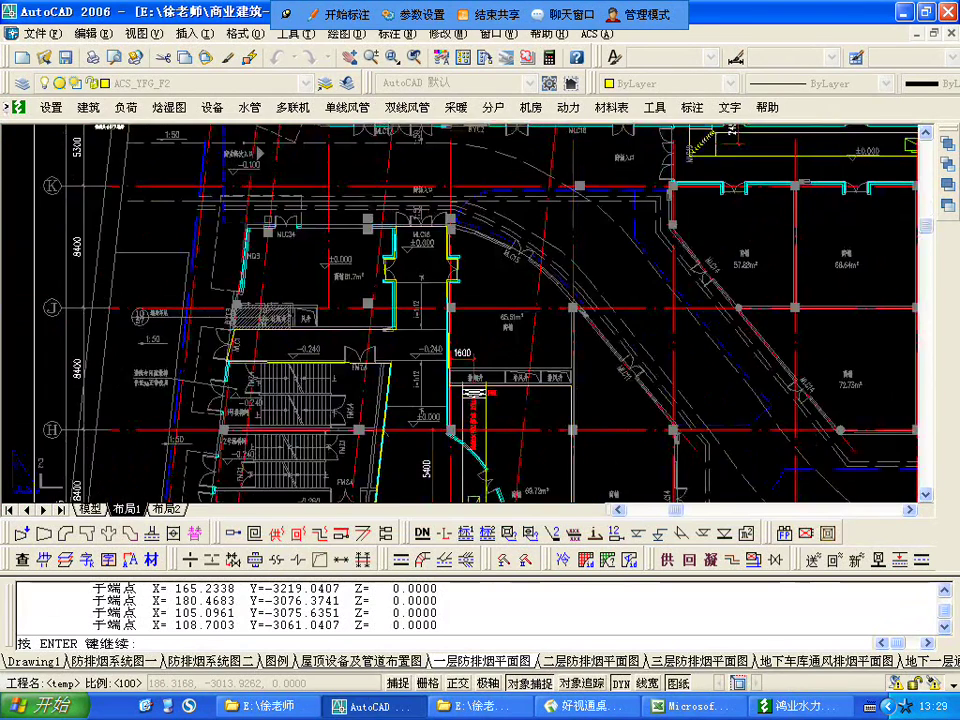
scroll(460, 320, "down", 3)
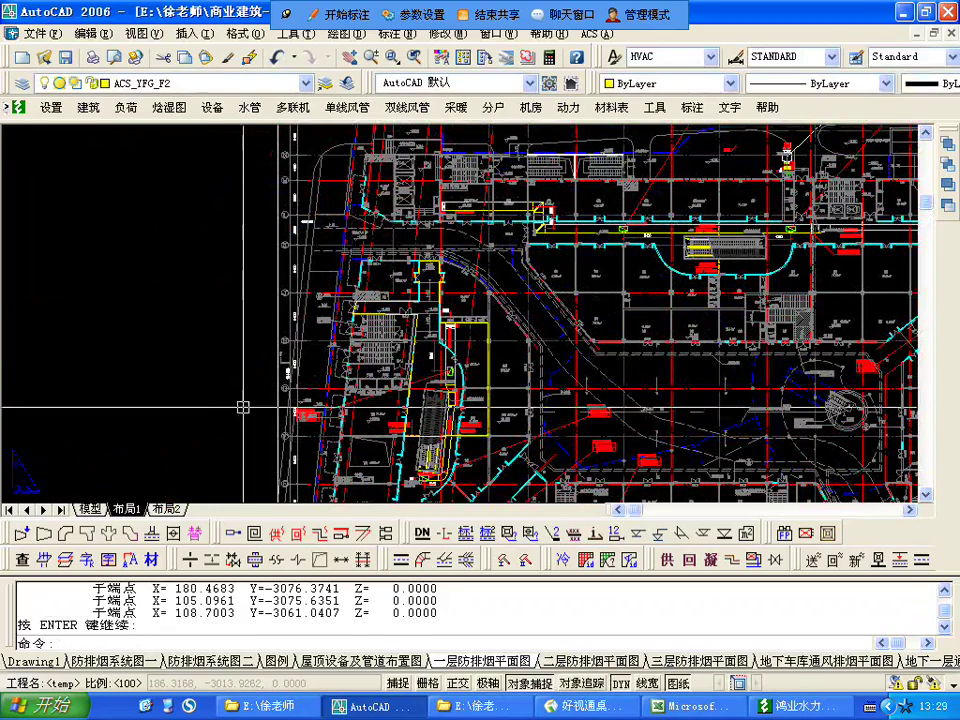
key("Return")
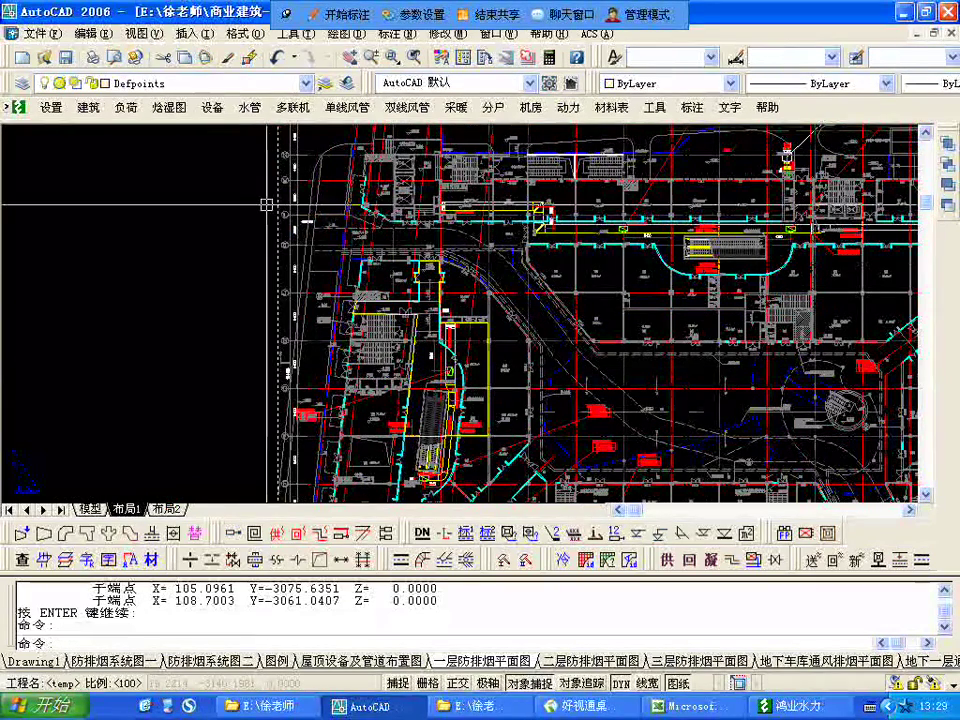
type("li")
key("Return")
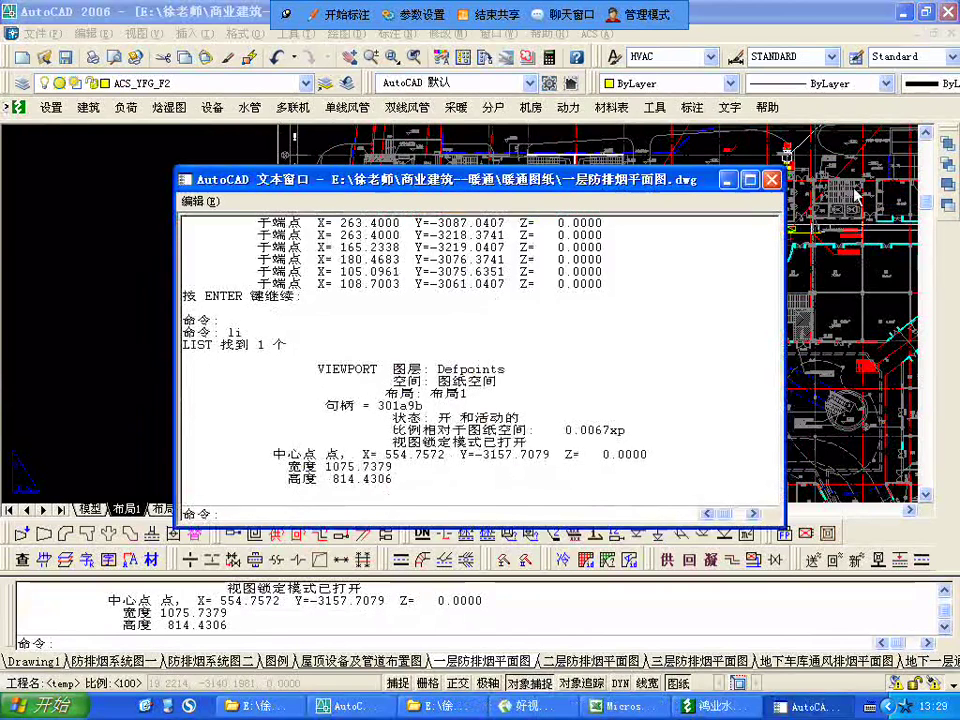
left_click(772, 180)
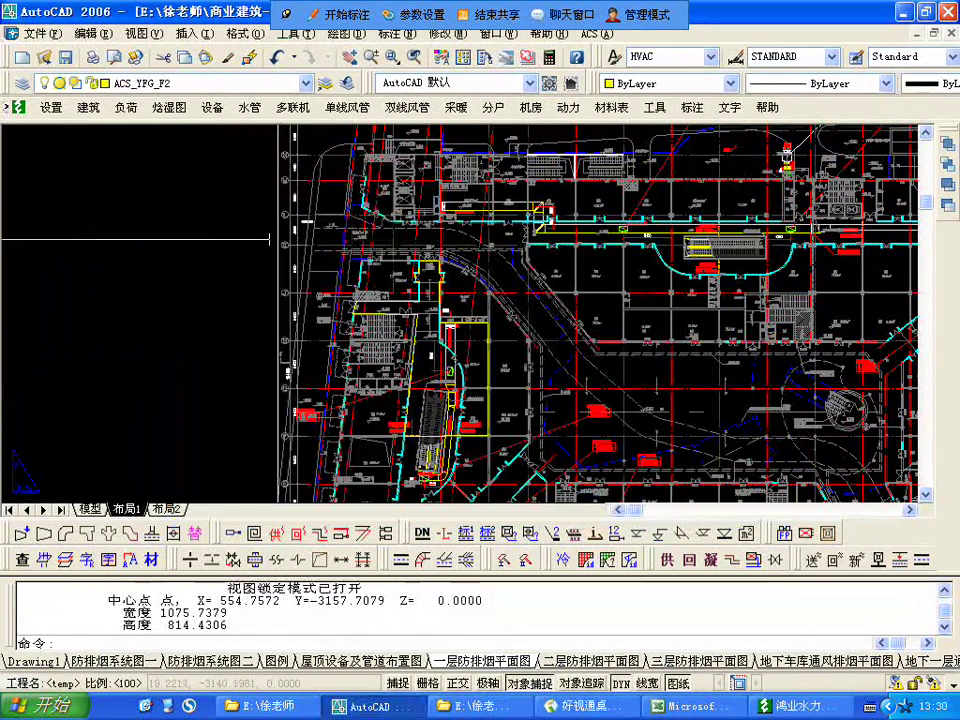
- Open the object properties of the layout viewport and clear the selection
left_click(272, 238)
left_click(456, 58)
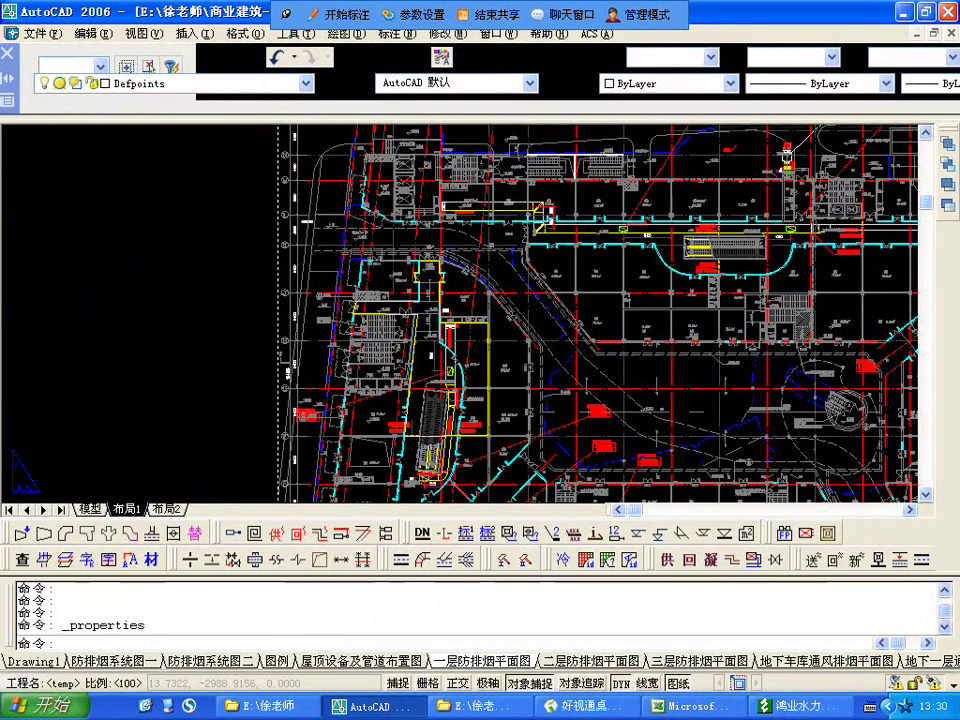
scroll(177, 221, "down", 2)
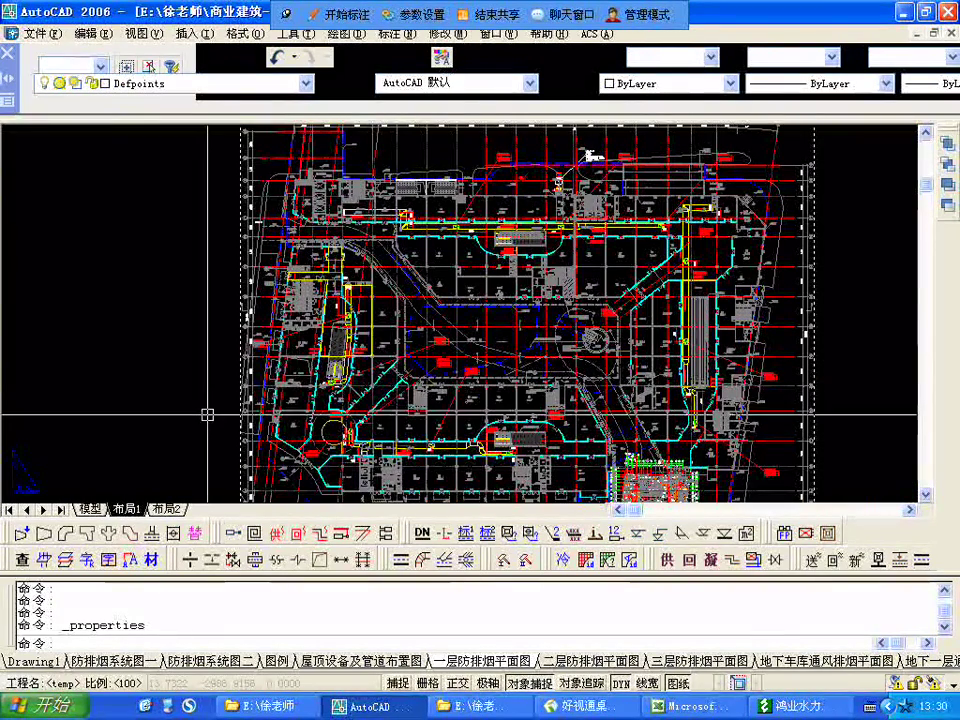
key("Escape")
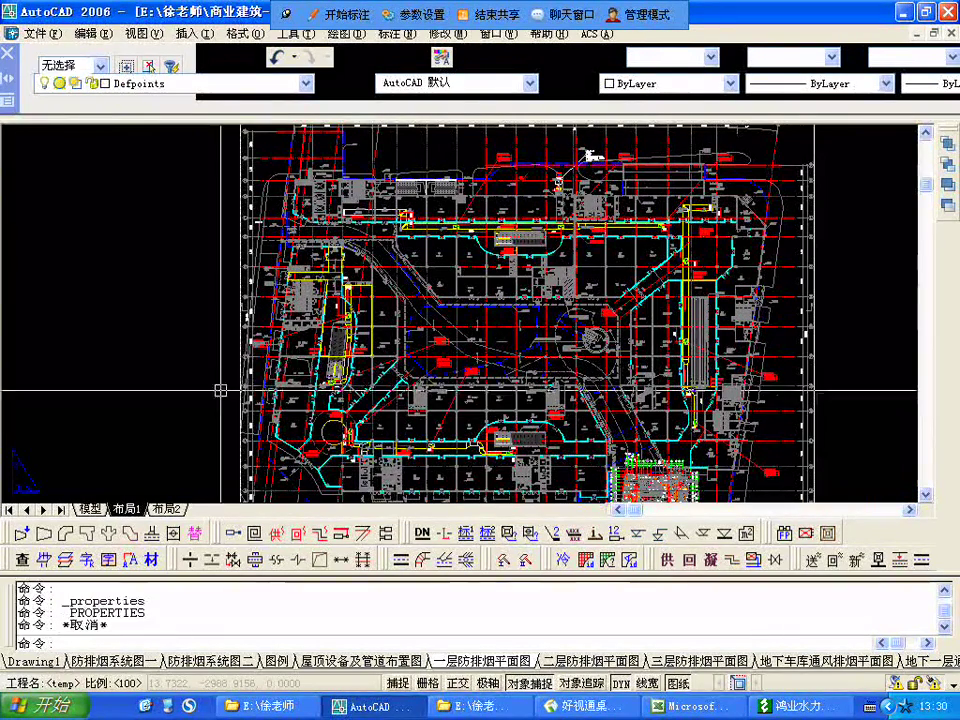
left_click(240, 358)
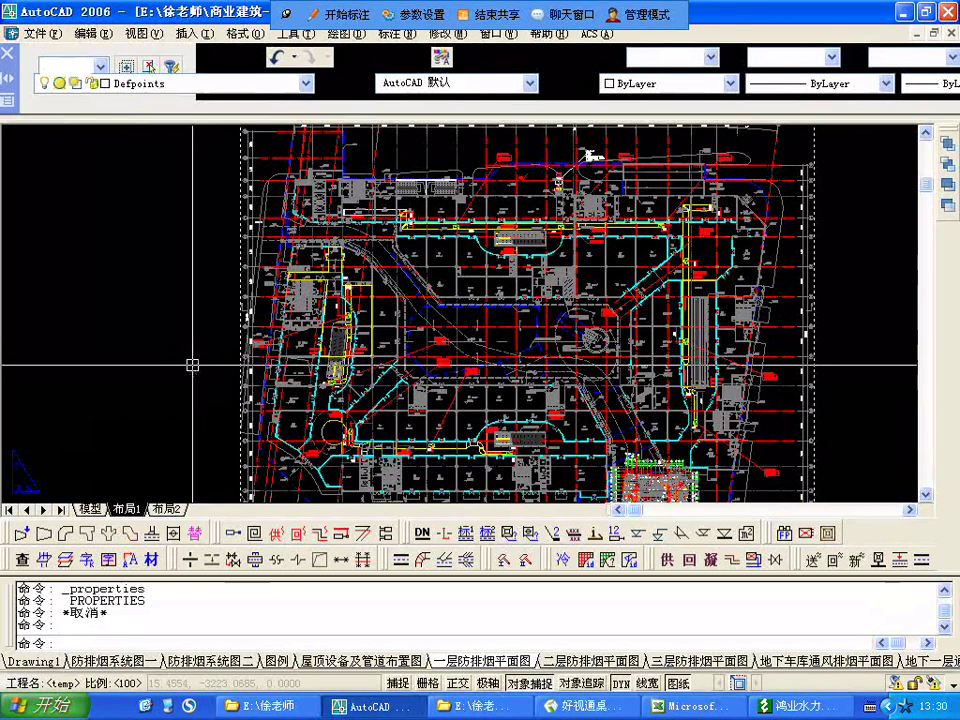
key("Escape")
key("Escape")
left_click(190, 361)
left_click(148, 356)
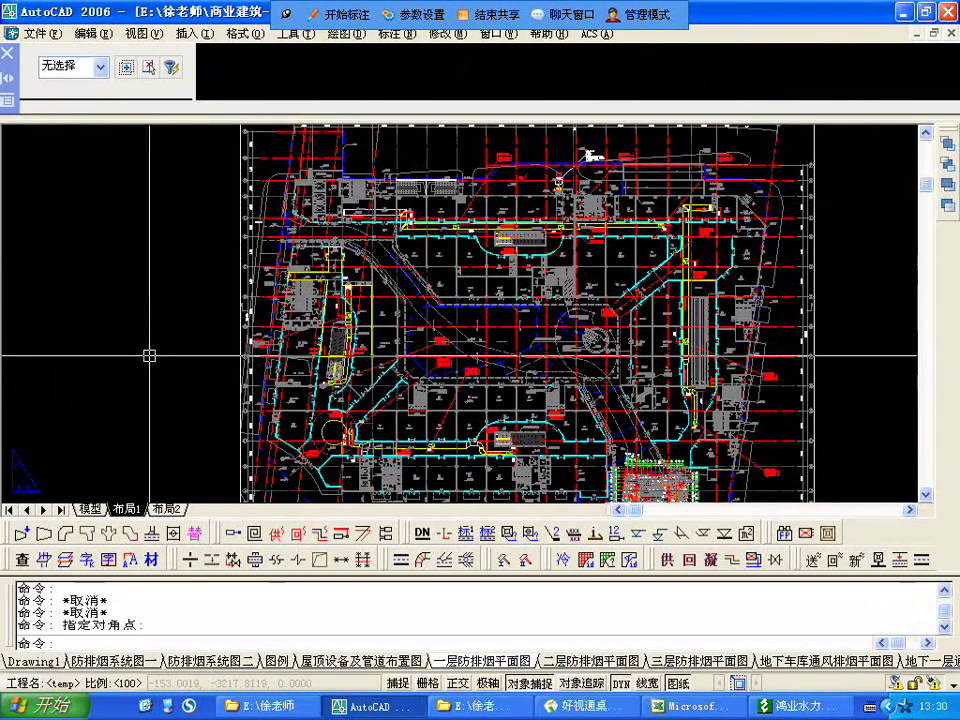
left_click(101, 317)
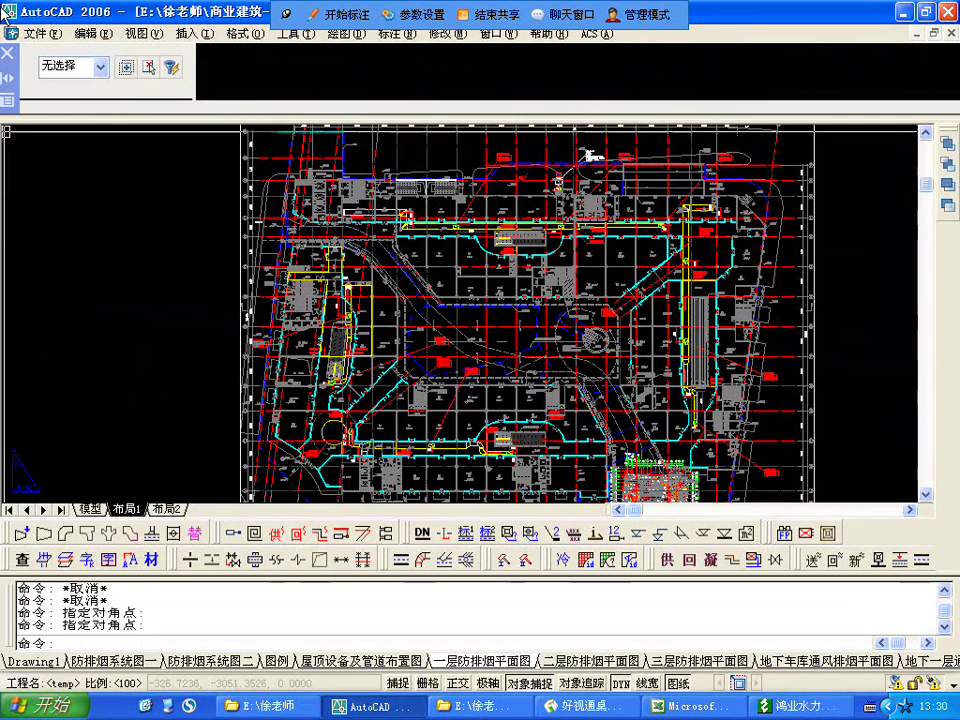
- Reopen the layout viewport's properties and try to move the properties palette down over the drawing area
left_click(237, 182)
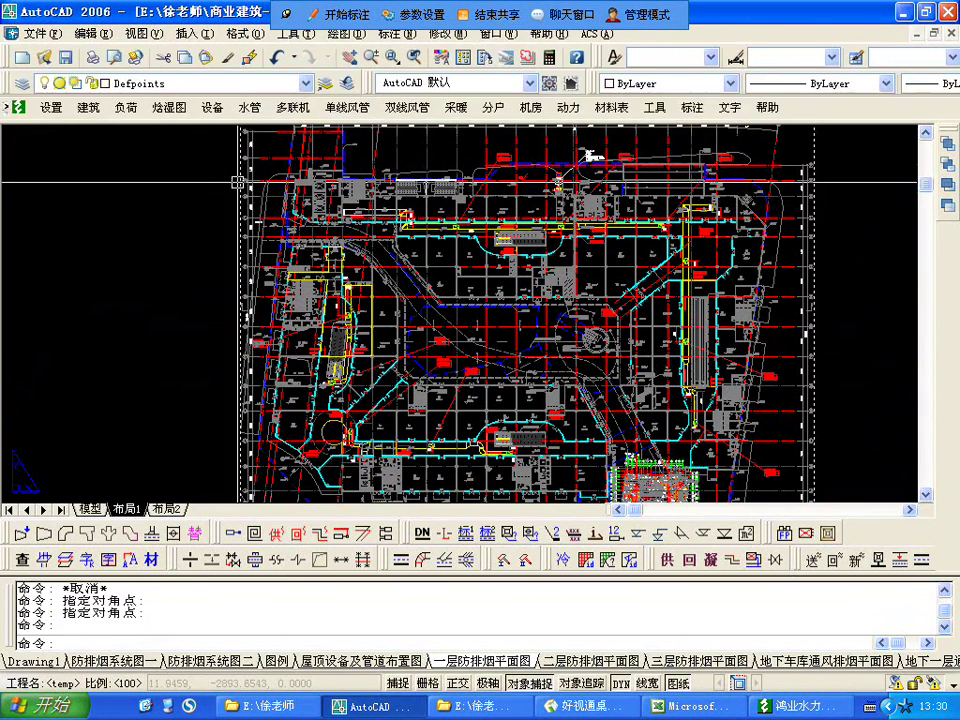
left_click(442, 60)
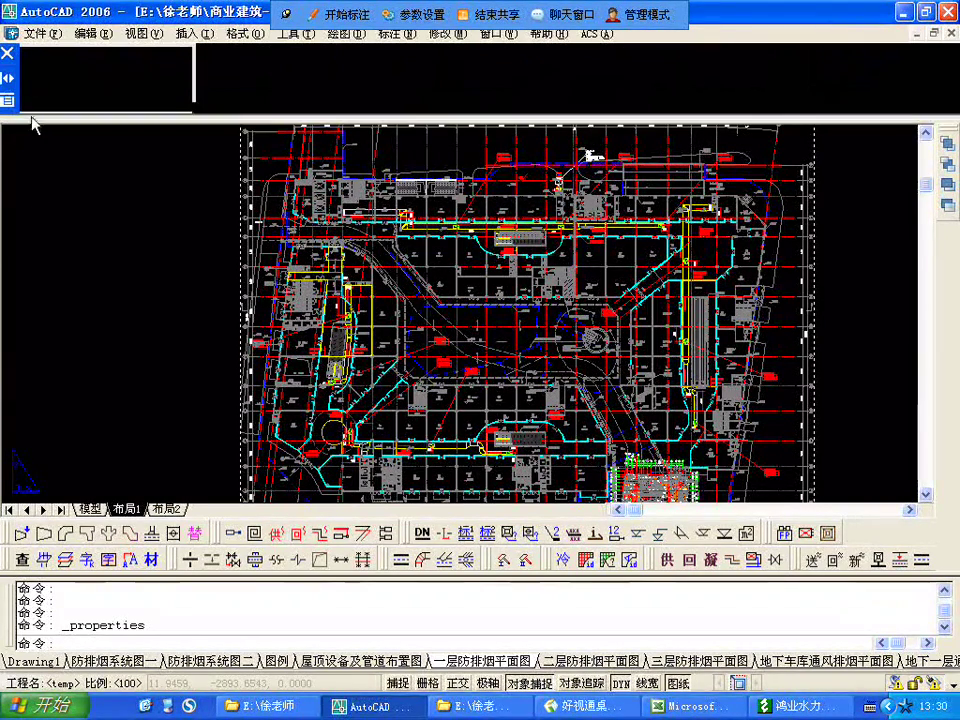
left_click_drag(17, 104, 54, 318)
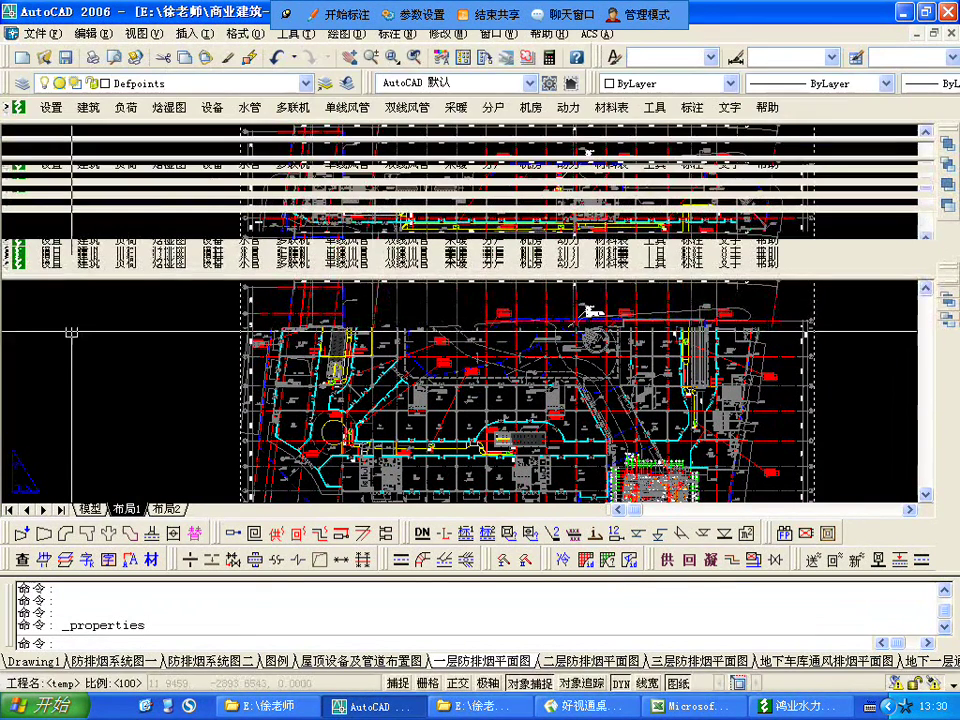
left_click(70, 331)
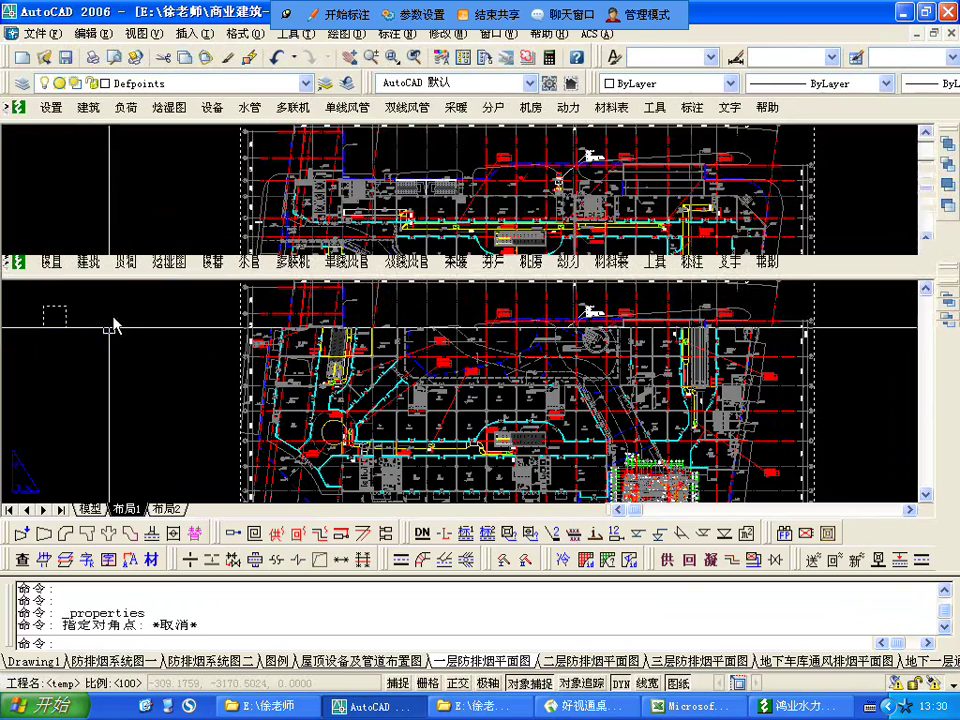
key("Escape")
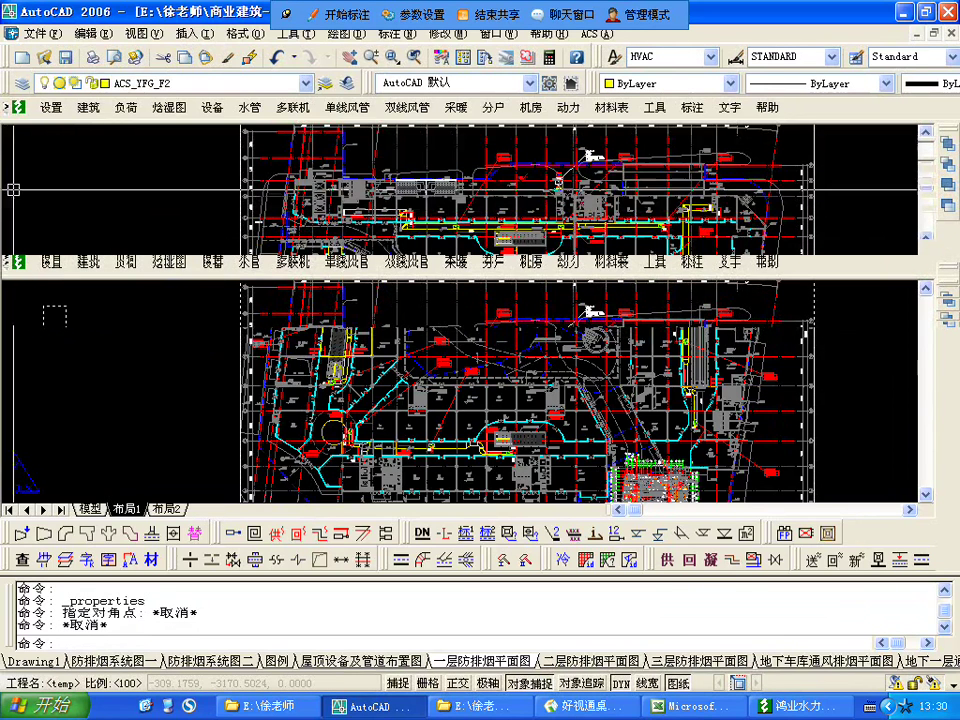
right_click(875, 342)
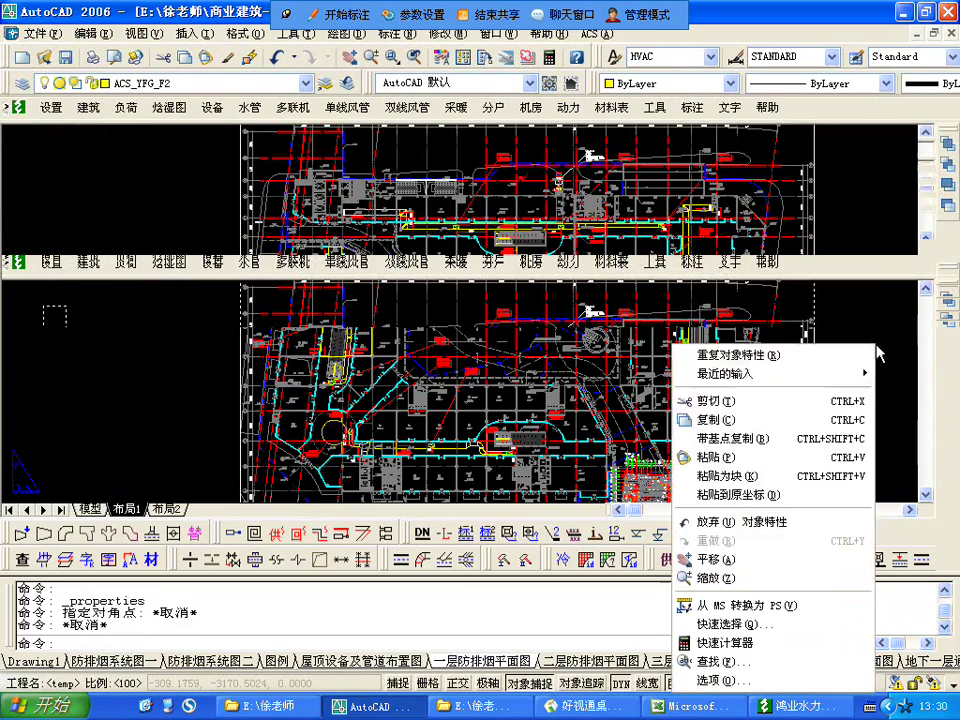
left_click(132, 364)
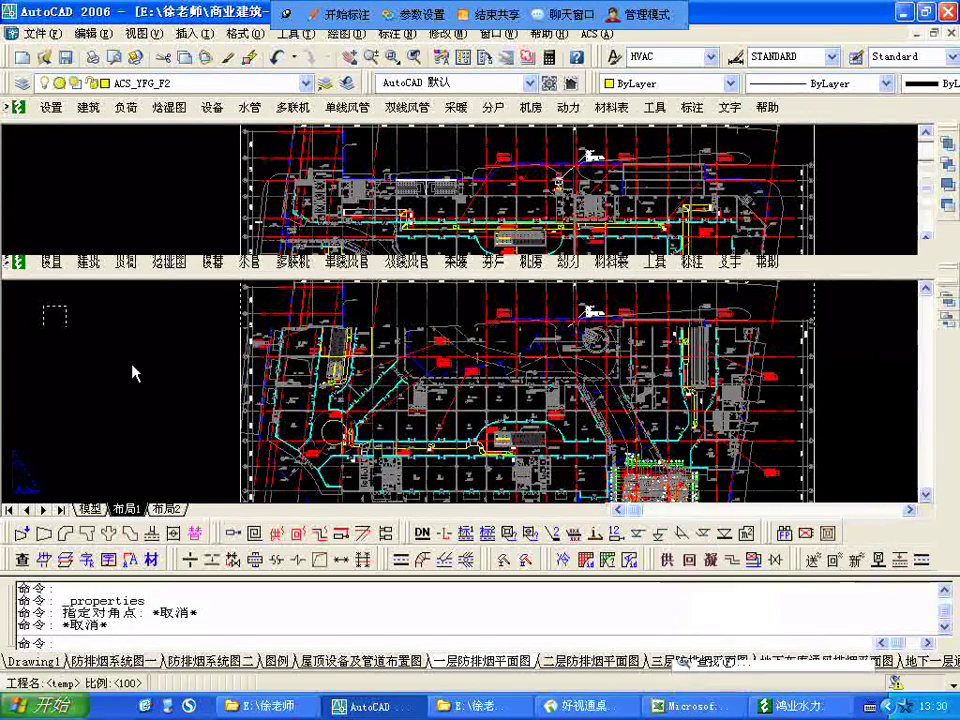
left_click(132, 364)
left_click(92, 345)
left_click(71, 334)
left_click(71, 360)
key("Escape")
key("Escape")
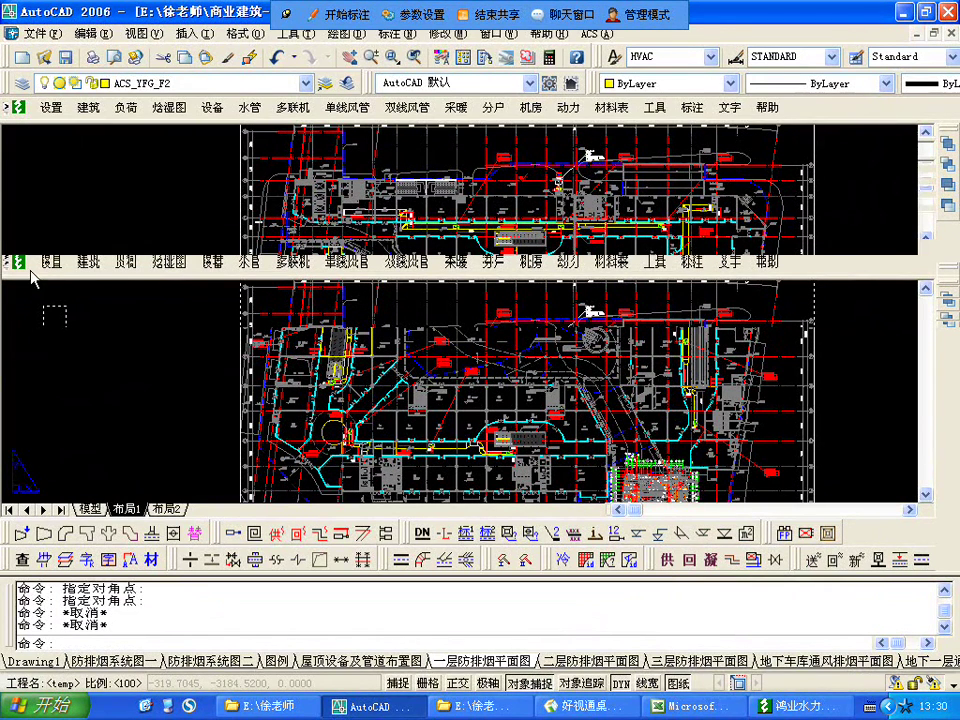
key("Escape")
key("Escape")
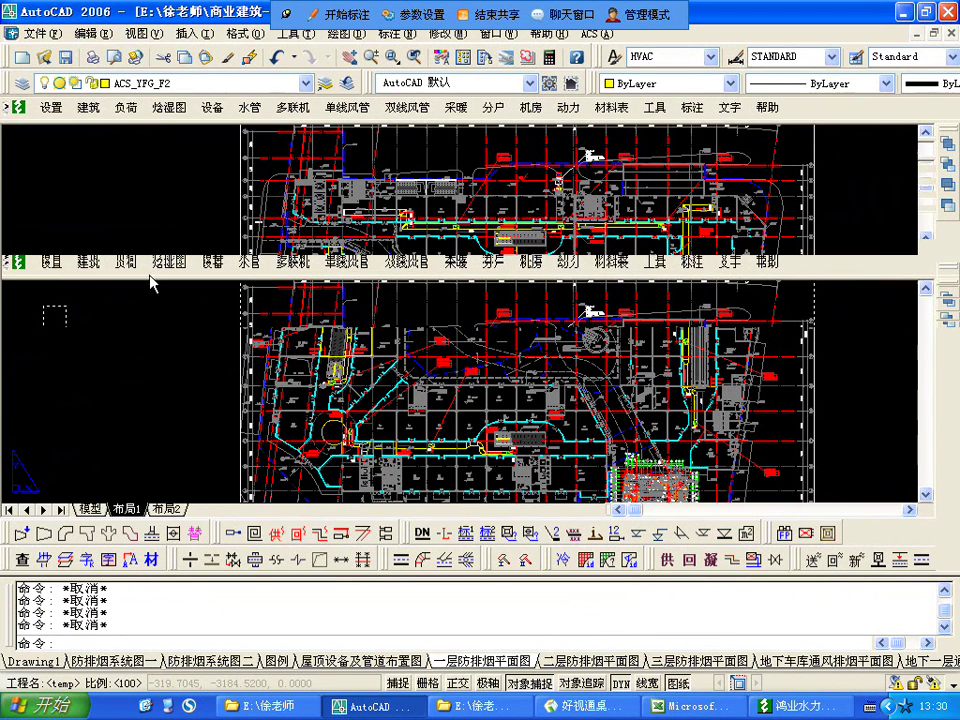
left_click(8, 264)
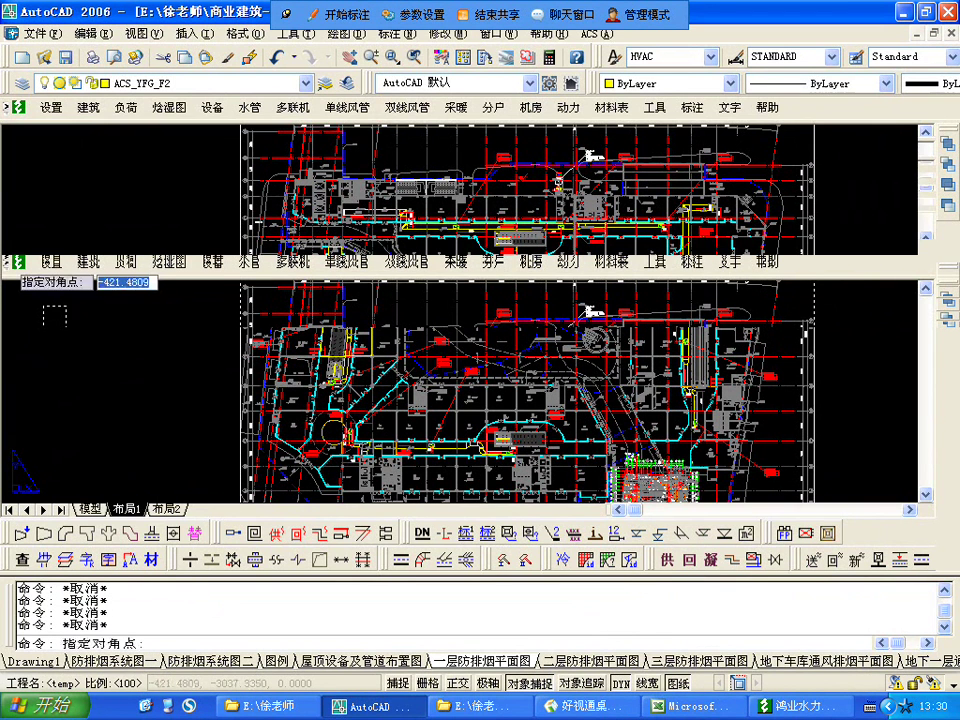
left_click(78, 154)
left_click(10, 128)
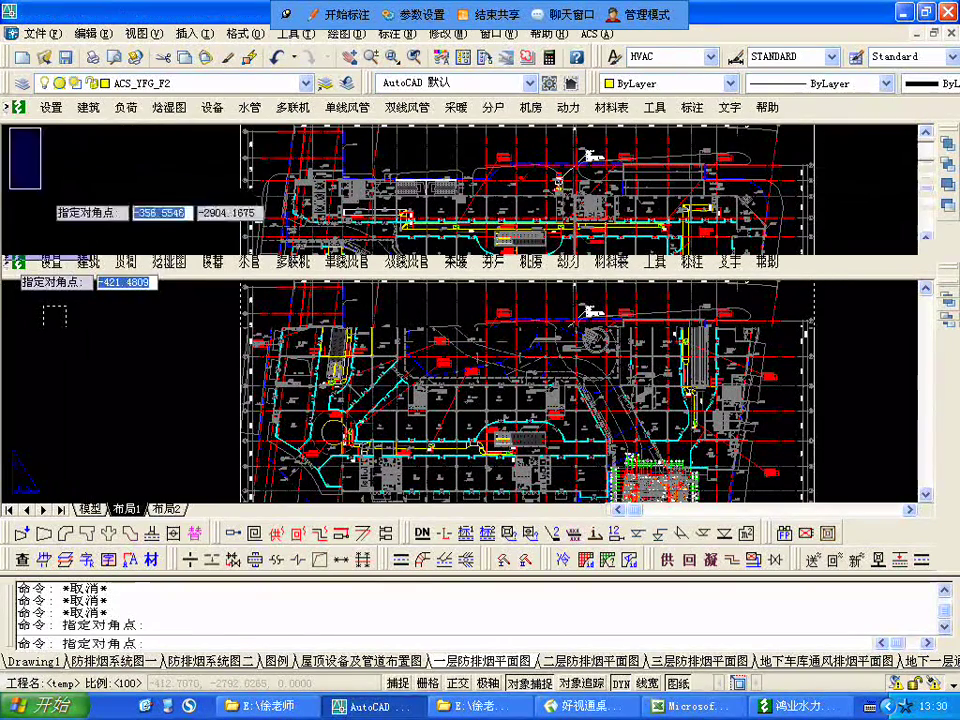
left_click(88, 222)
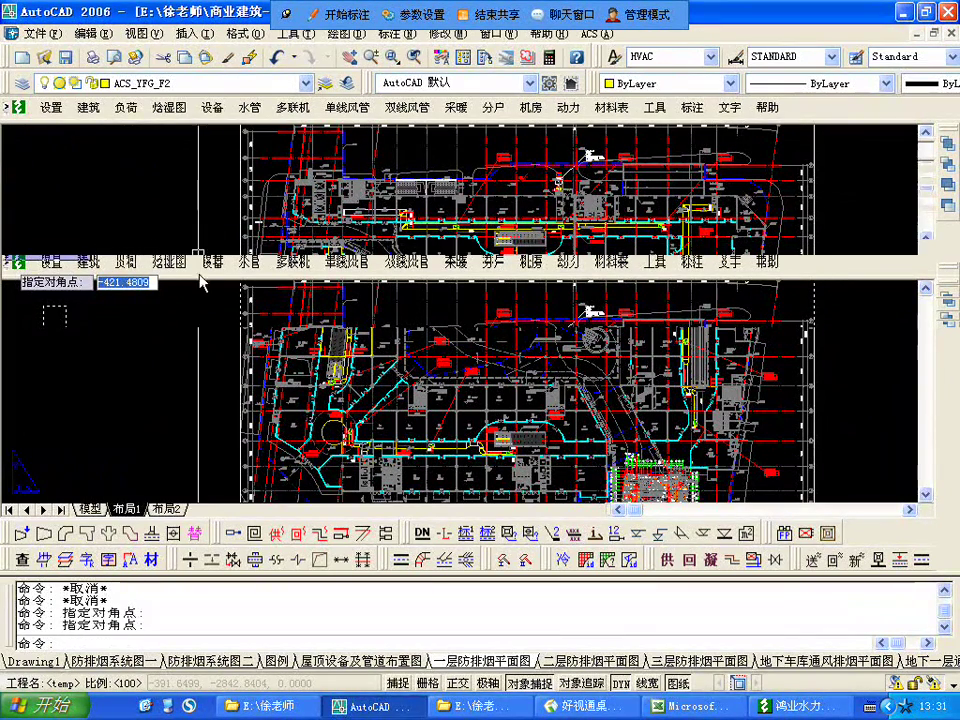
key("Escape")
key("Escape")
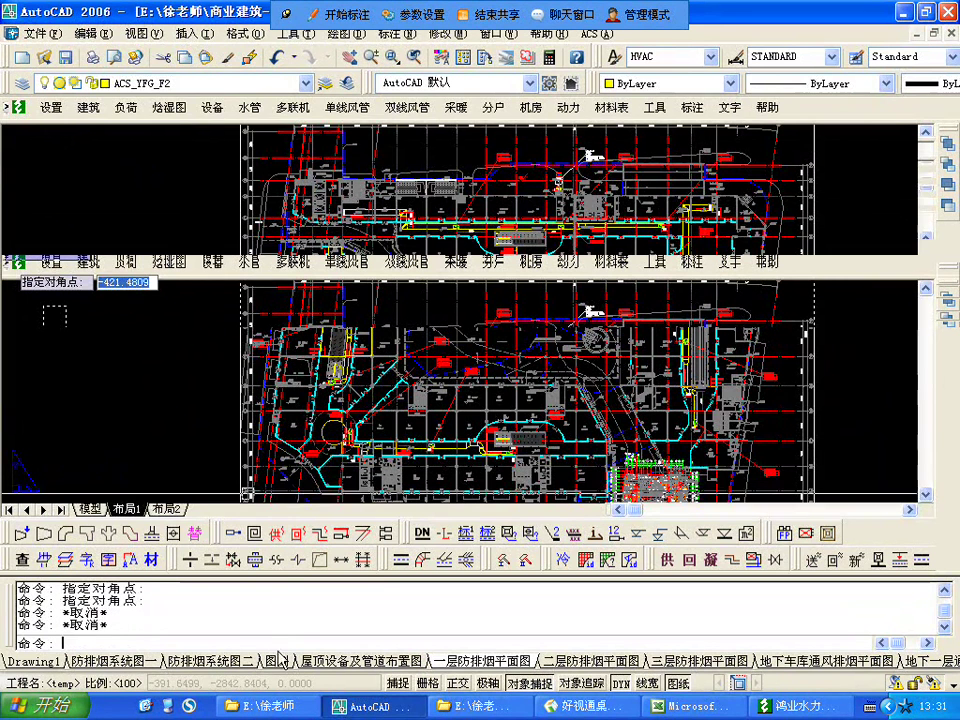
- Bring up the 屋顶设备及管道布置图 drawing briefly and switch to the 二层防排烟平面图 drawing
left_click(209, 418)
left_click(385, 662)
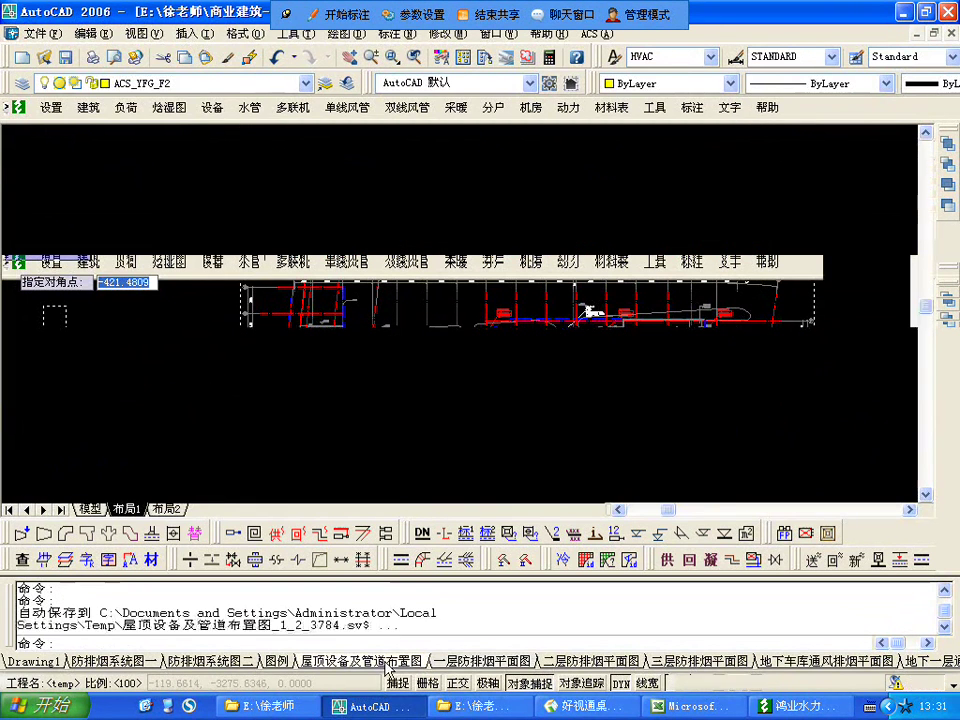
left_click(586, 662)
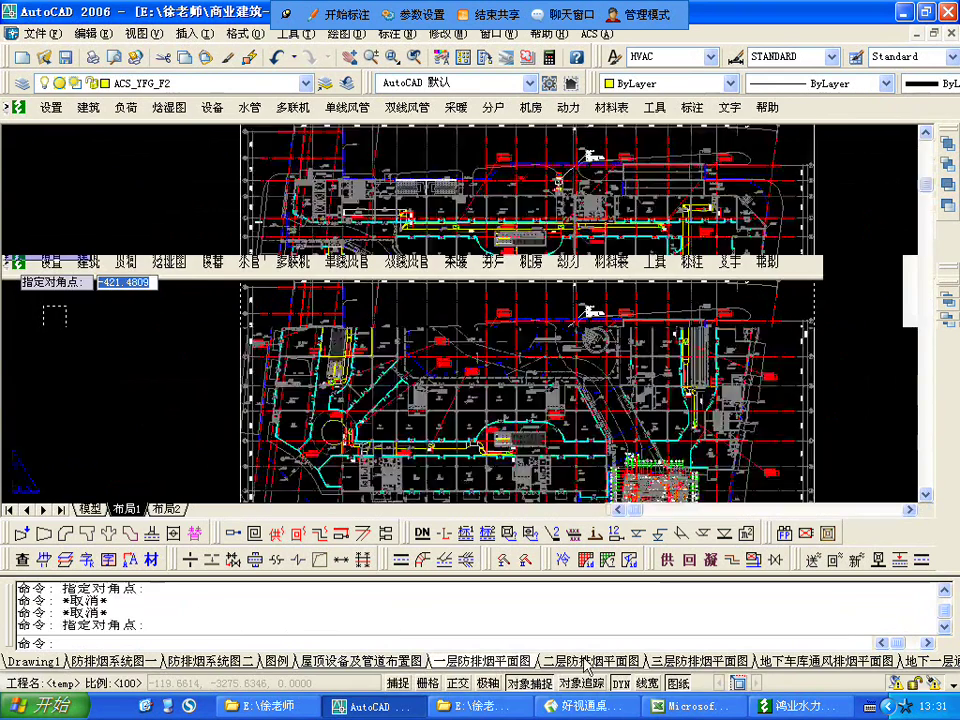
key("Escape")
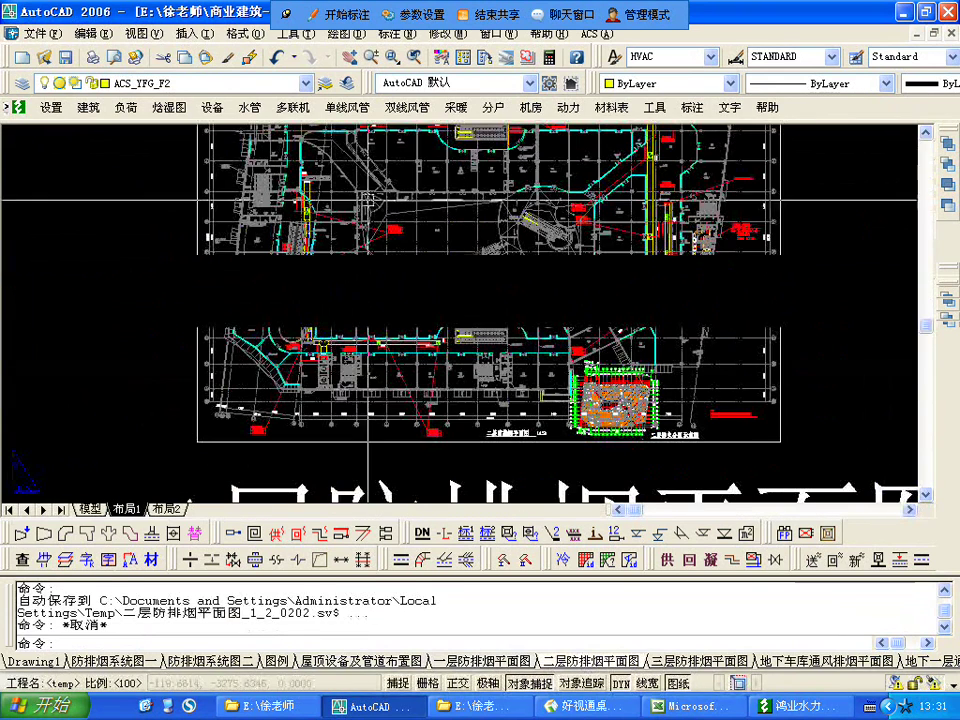
- Examine the second-floor smoke exhaust plan on the 二层防排烟平面图 layout, both in detail and as a whole sheet
left_click(838, 398)
left_click(598, 387)
key("Escape")
scroll(596, 387, "down", 8)
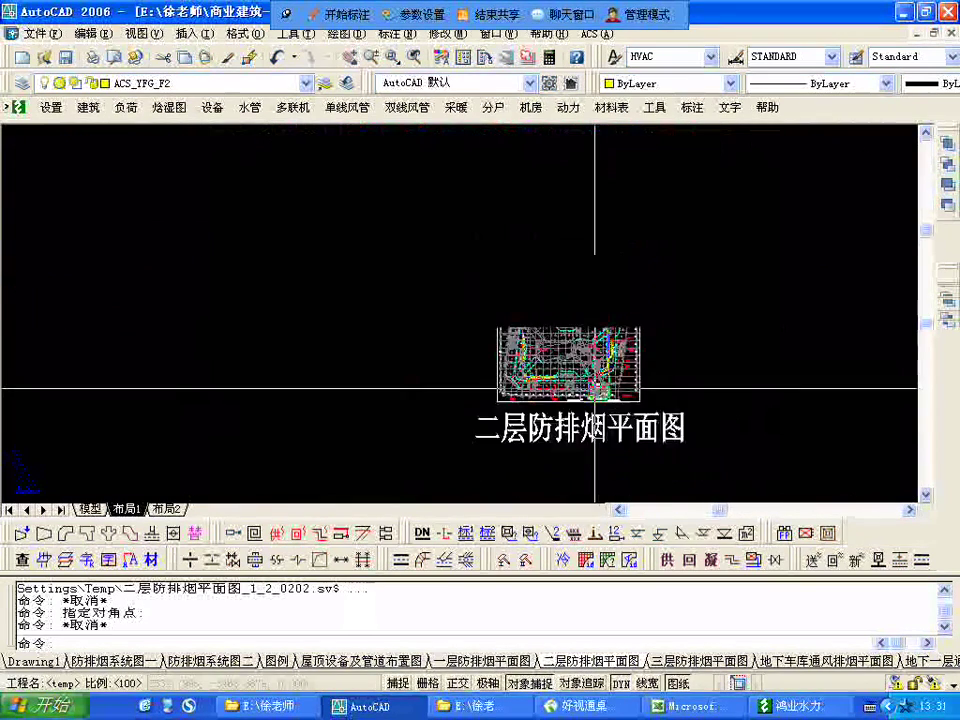
scroll(470, 318, "up", 10)
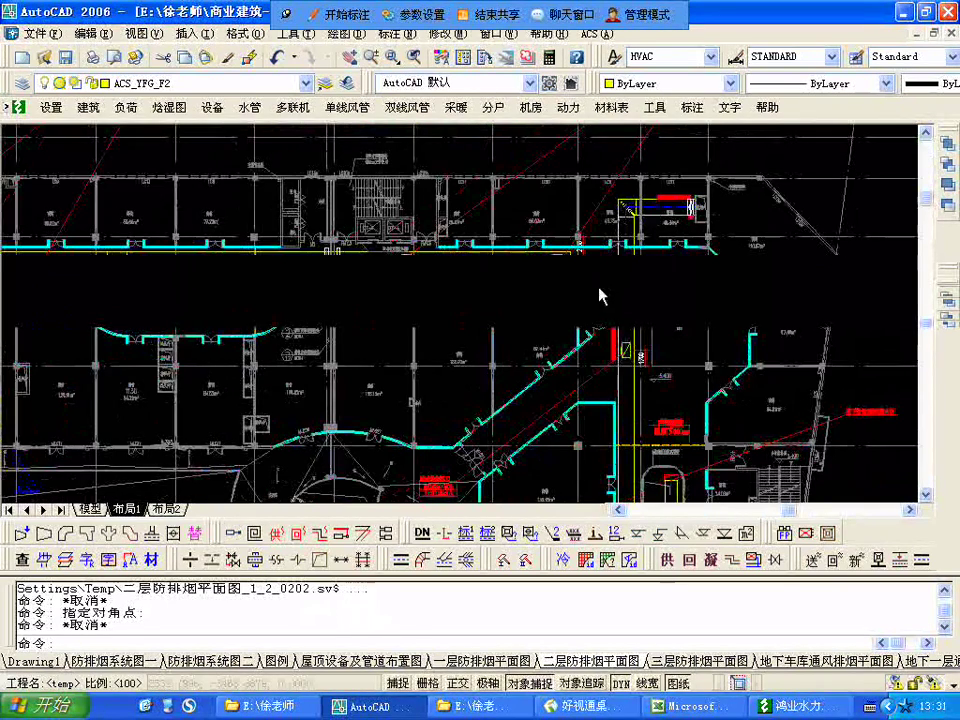
key("Escape")
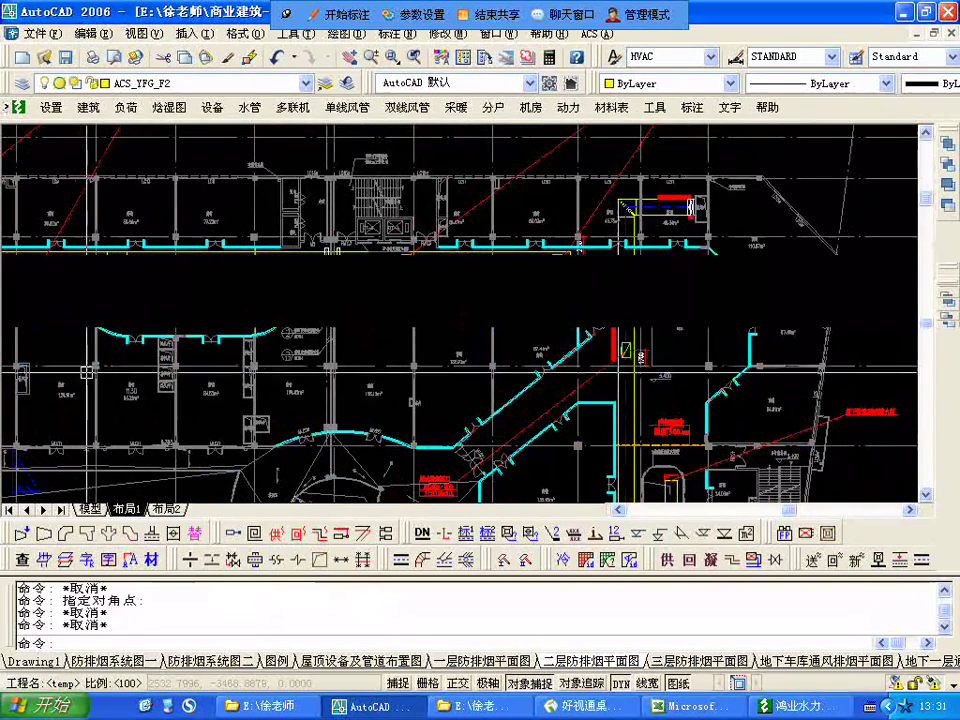
scroll(283, 393, "down", 3)
scroll(282, 393, "down", 4)
scroll(280, 402, "up", 2)
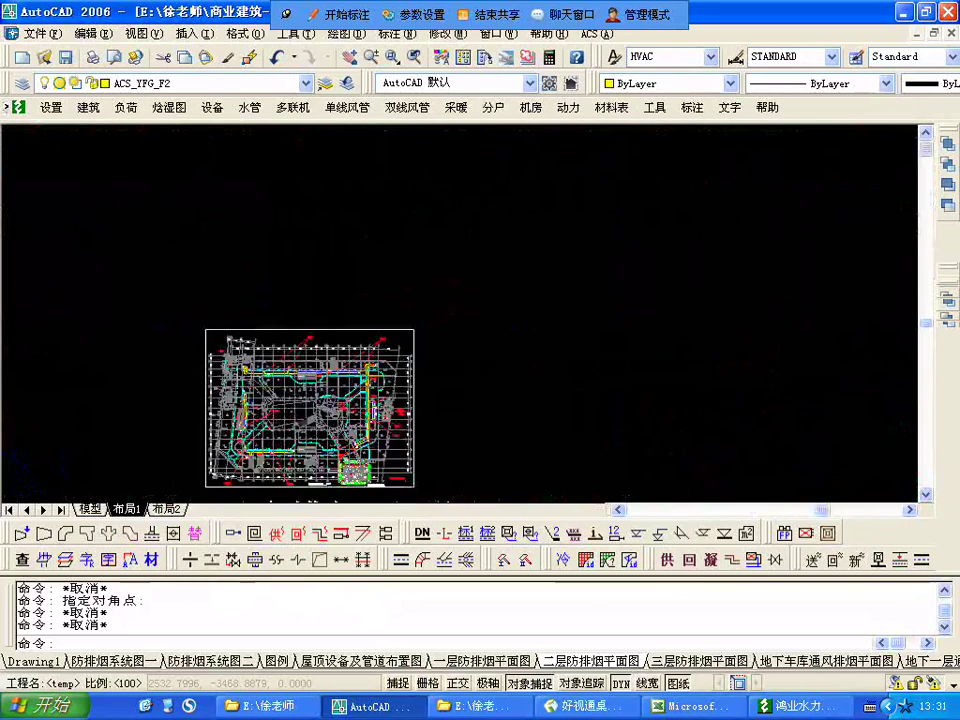
middle_click_drag(278, 411, 268, 279)
key("Escape")
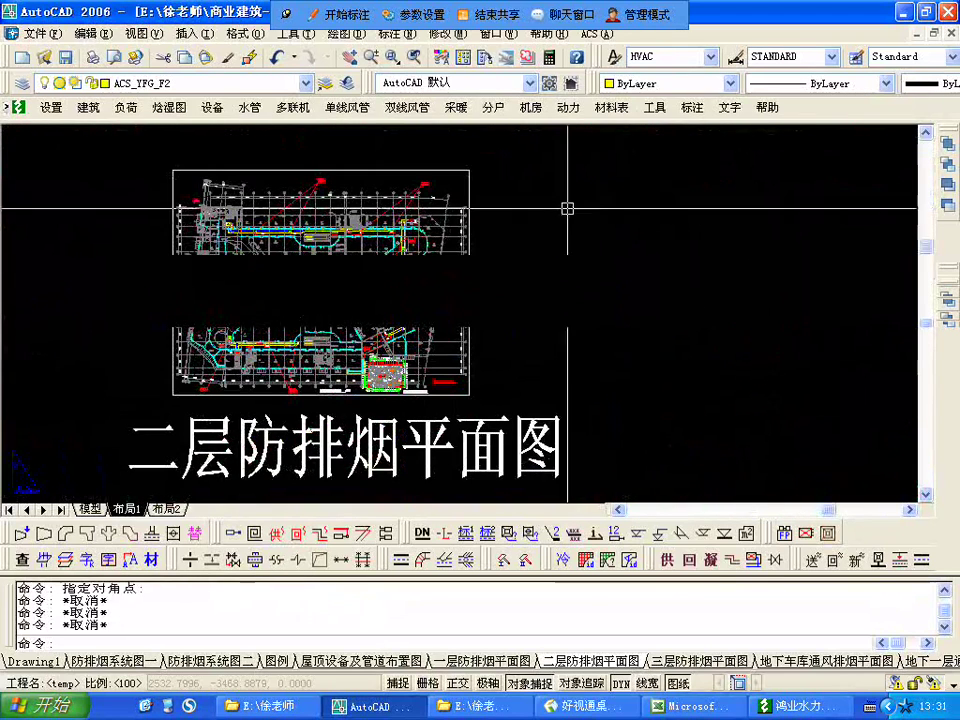
- Minimise the open windows down to the desktop, restore the AutoCAD window and clear any started selection
left_click(906, 12)
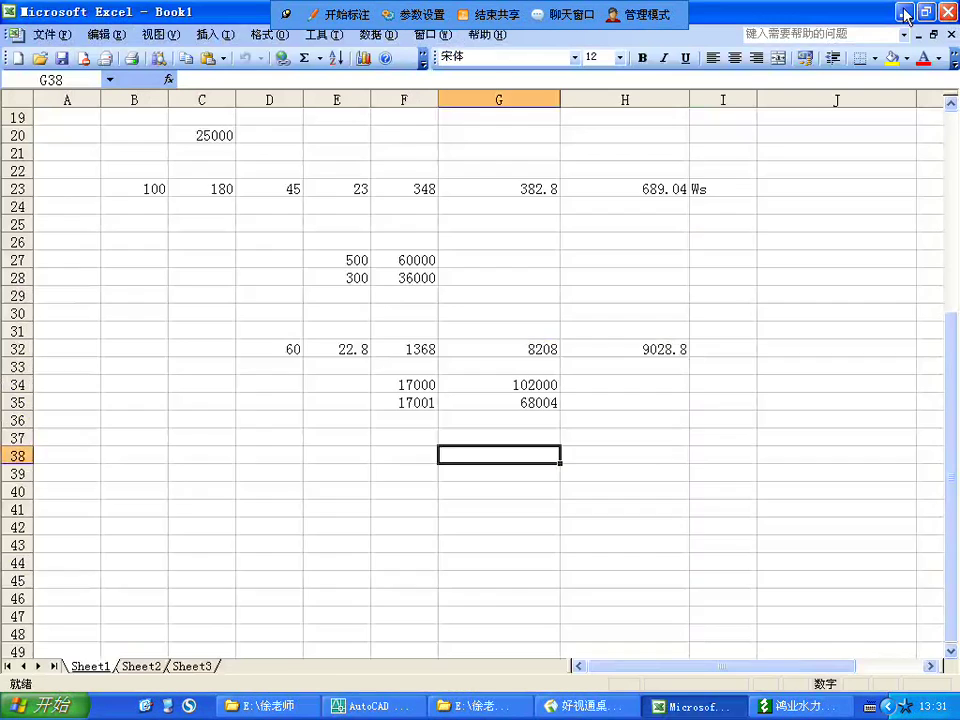
left_click(904, 12)
left_click(906, 12)
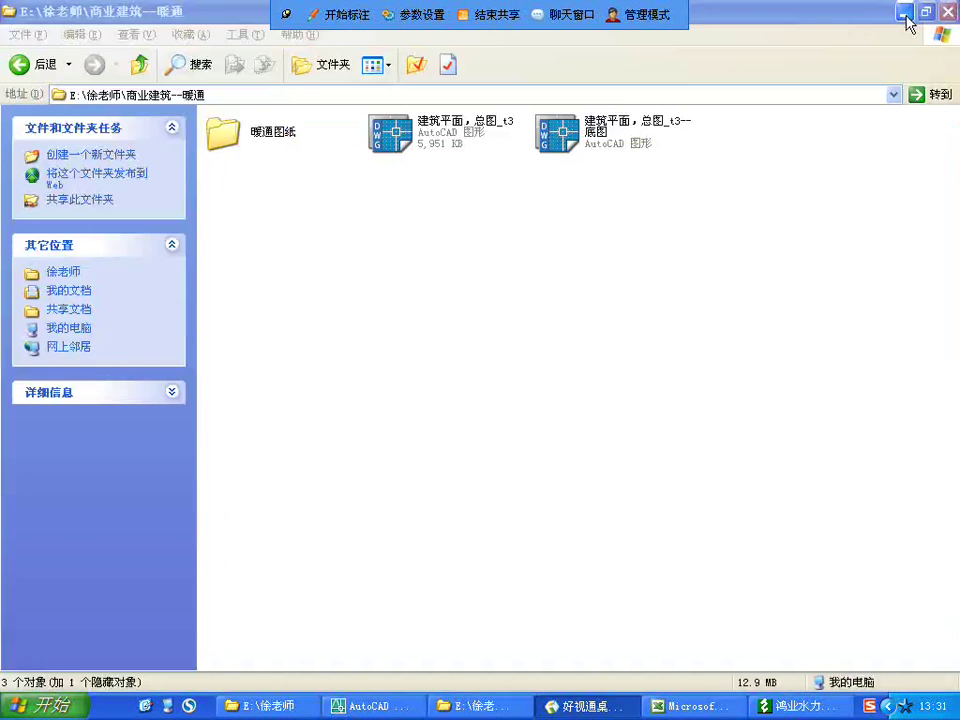
left_click(906, 12)
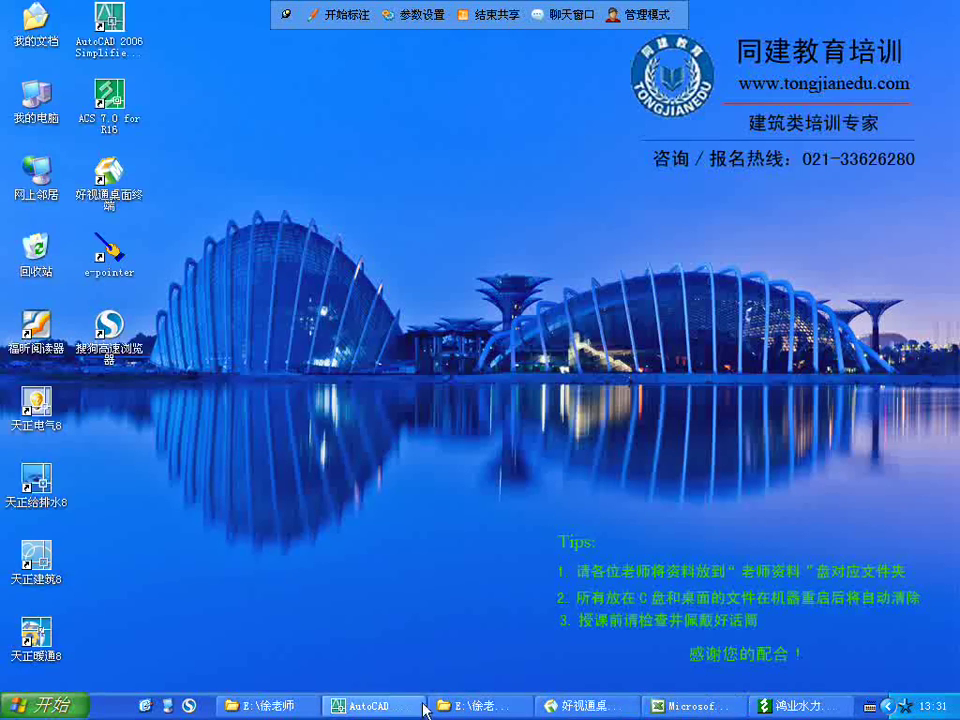
left_click(372, 705)
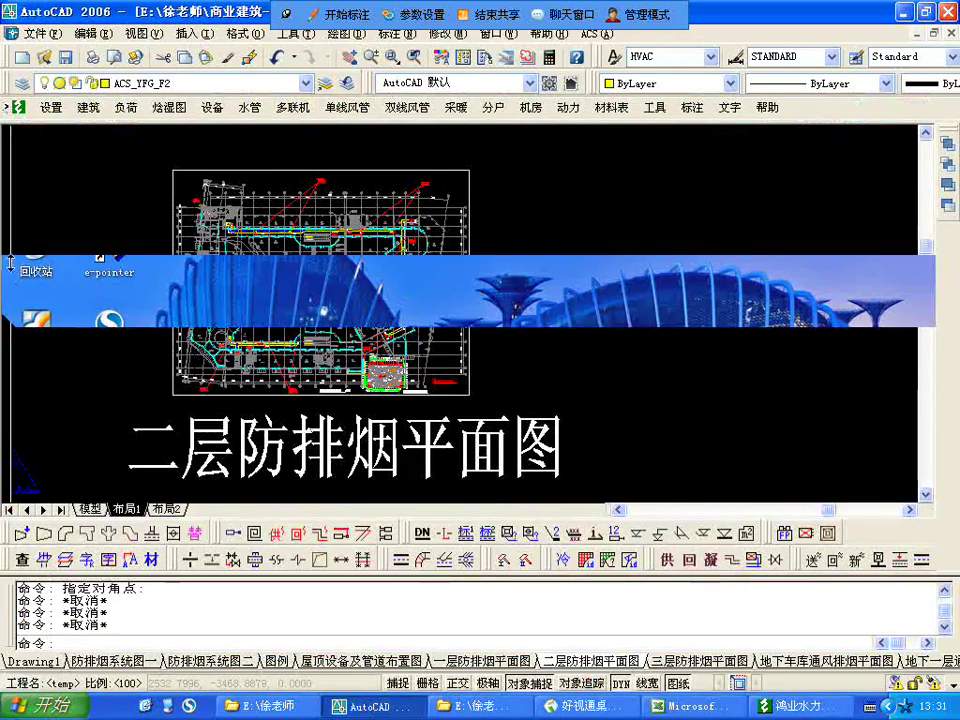
left_click(111, 289)
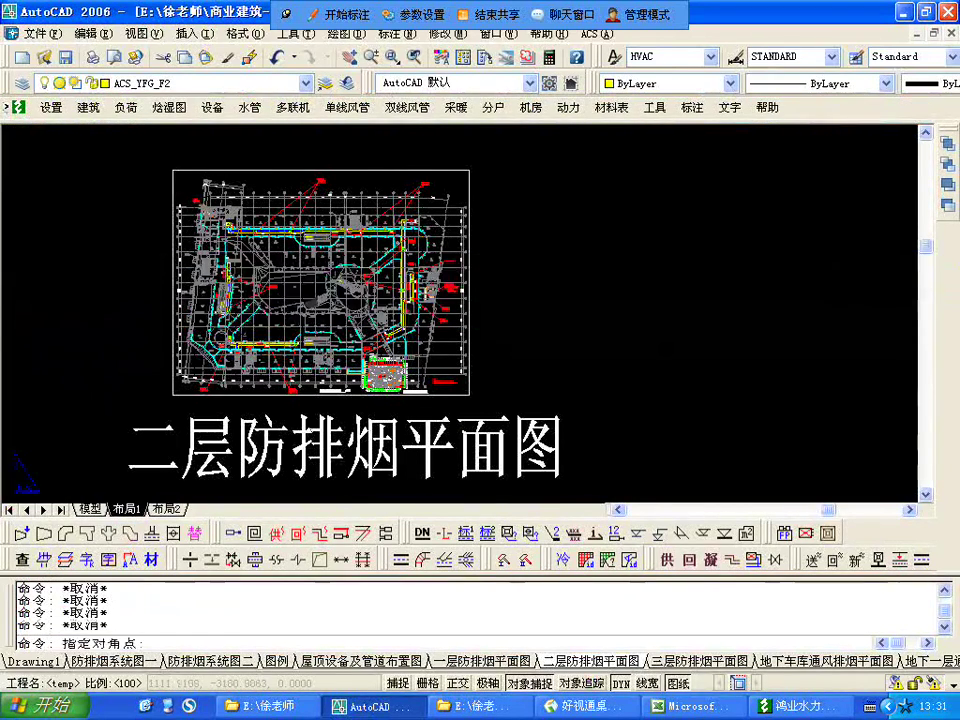
key("Escape")
- Examine the smoke exhaust duct beside the western escalator on the second-floor plan
middle_click_drag(649, 334, 639, 309)
scroll(639, 312, "down", 2)
middle_click_drag(477, 358, 484, 402)
scroll(437, 381, "up", 5)
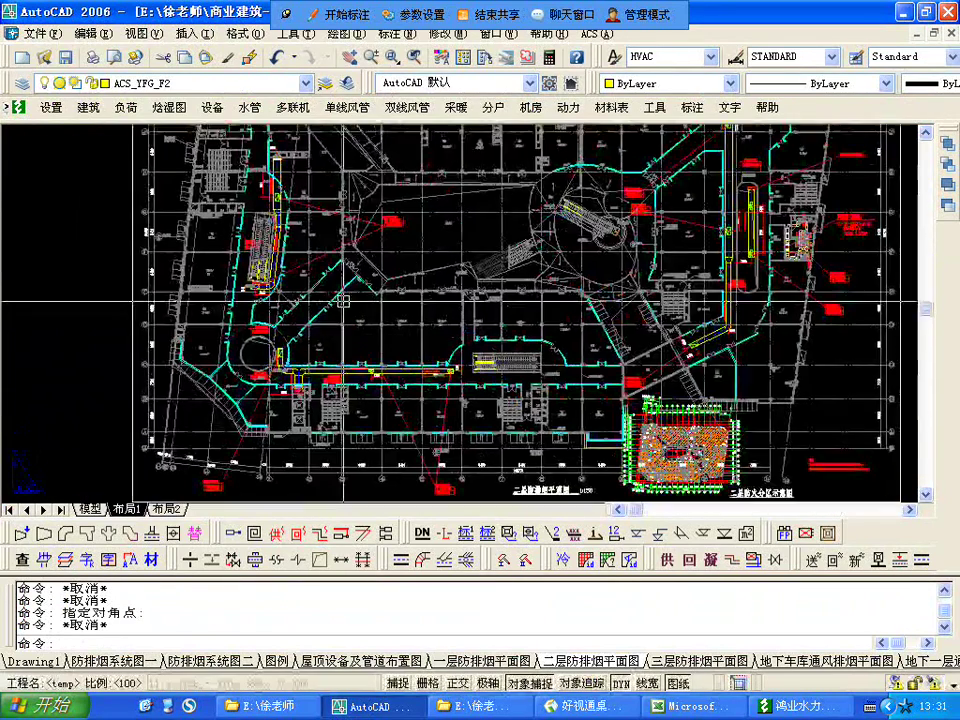
scroll(359, 316, "down", 5)
scroll(359, 316, "up", 6)
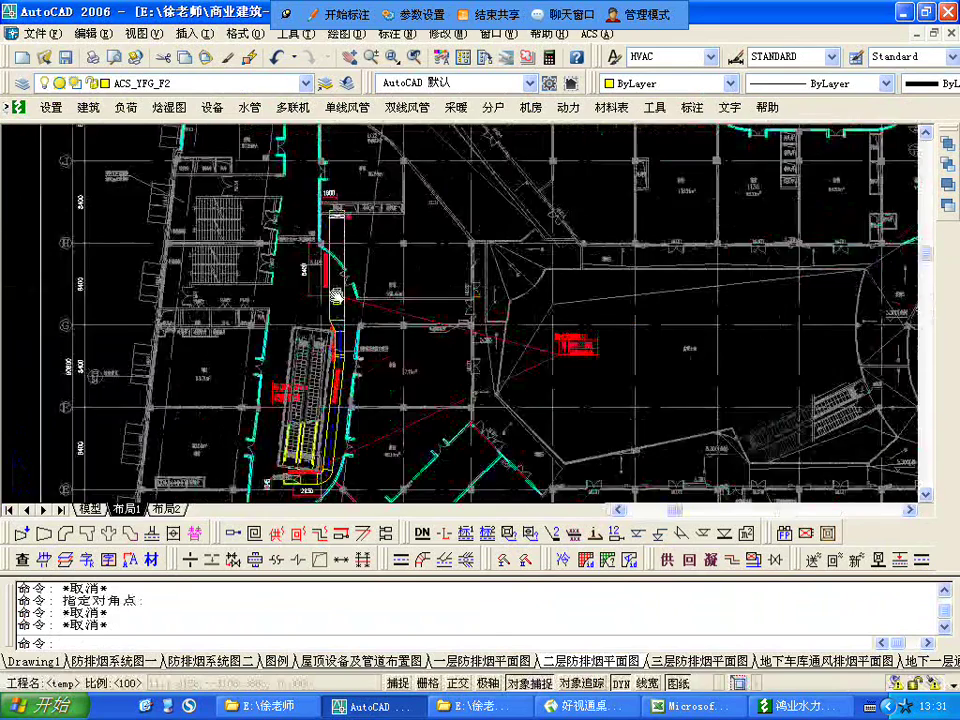
key("Escape")
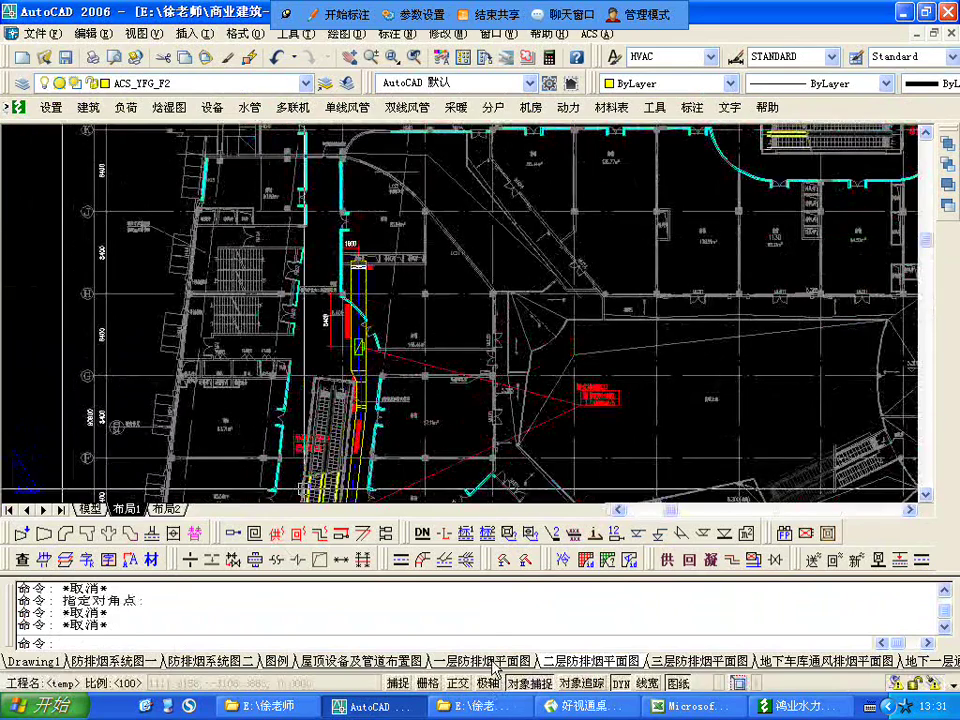
- Switch to the 一层防排烟平面图 drawing and delete the smoke zone outline around the north-west corridor in the layout
left_click(492, 664)
scroll(385, 344, "down", 2)
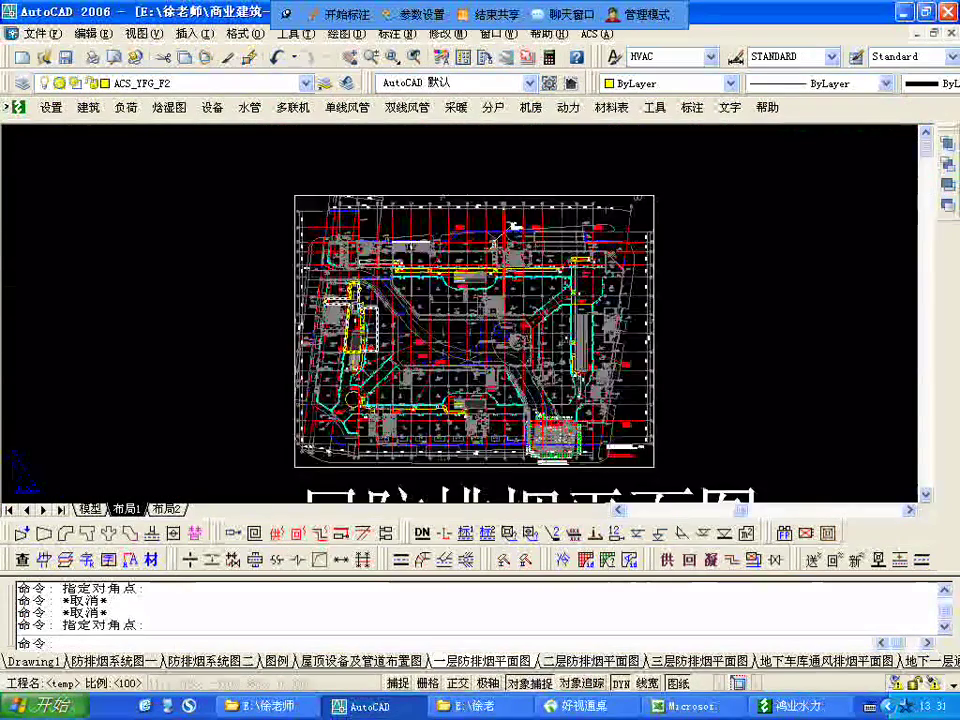
scroll(362, 308, "up", 5)
middle_click_drag(364, 354, 424, 384)
left_click(319, 303)
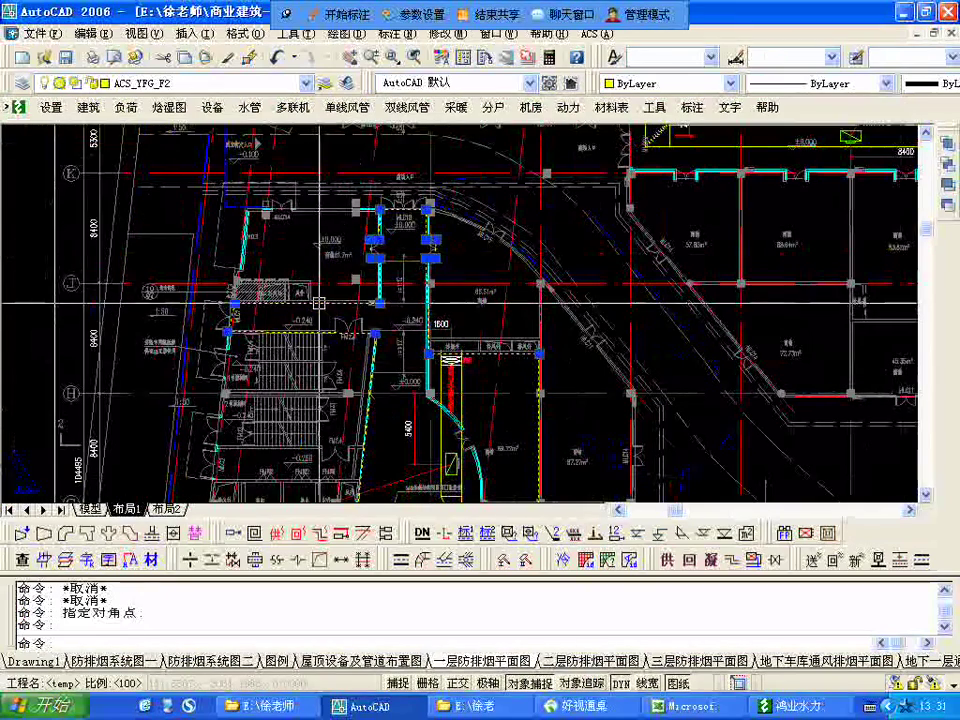
key("Delete")
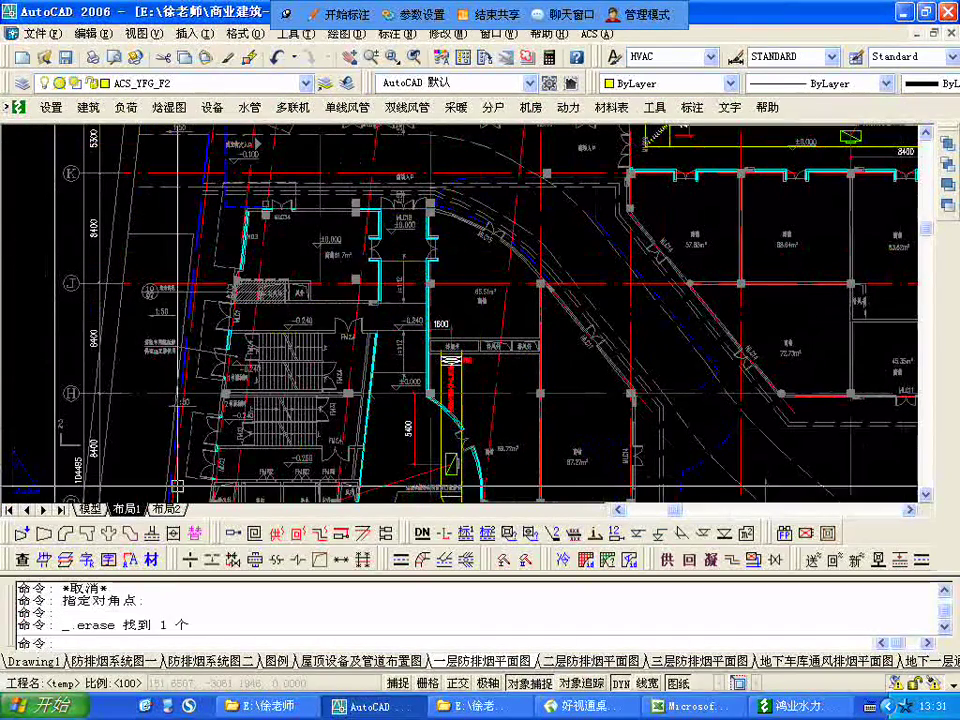
- List the data of the magenta 防烟分区 boundary polyline by the north-west stairs in model space to read its area, then end the listing
left_click(90, 509)
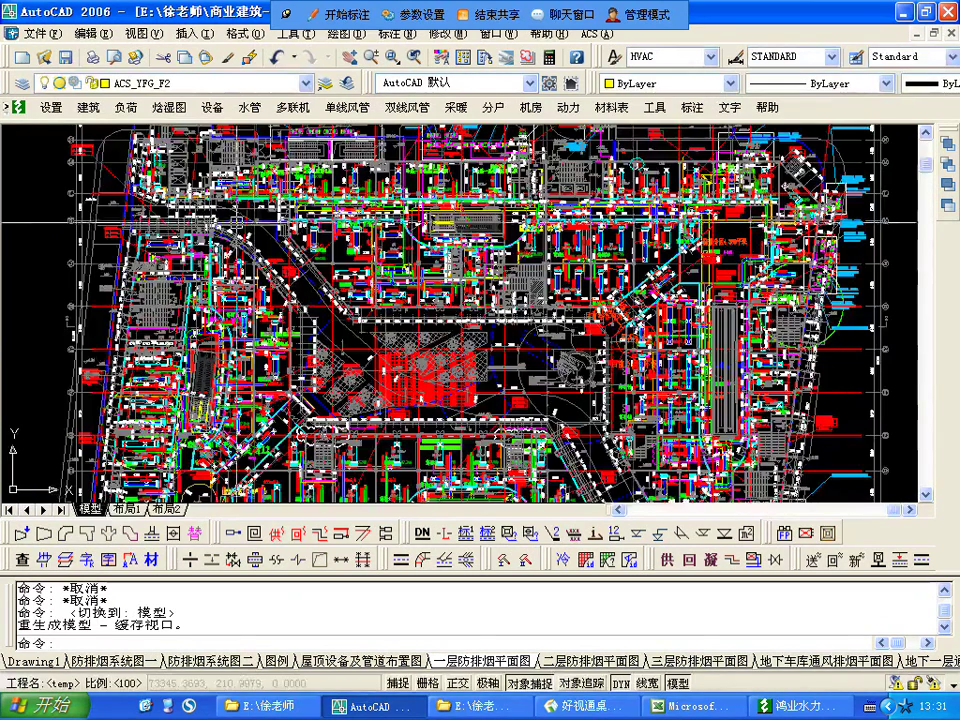
scroll(237, 222, "up", 8)
middle_click_drag(154, 276, 480, 198)
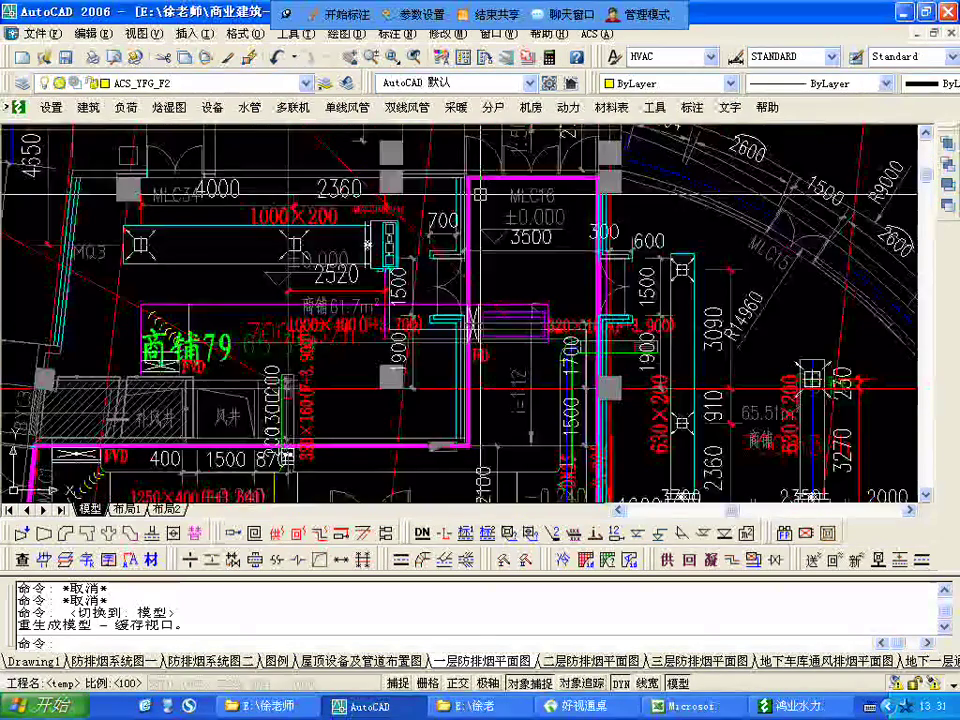
scroll(480, 198, "down", 5)
scroll(466, 329, "up", 8)
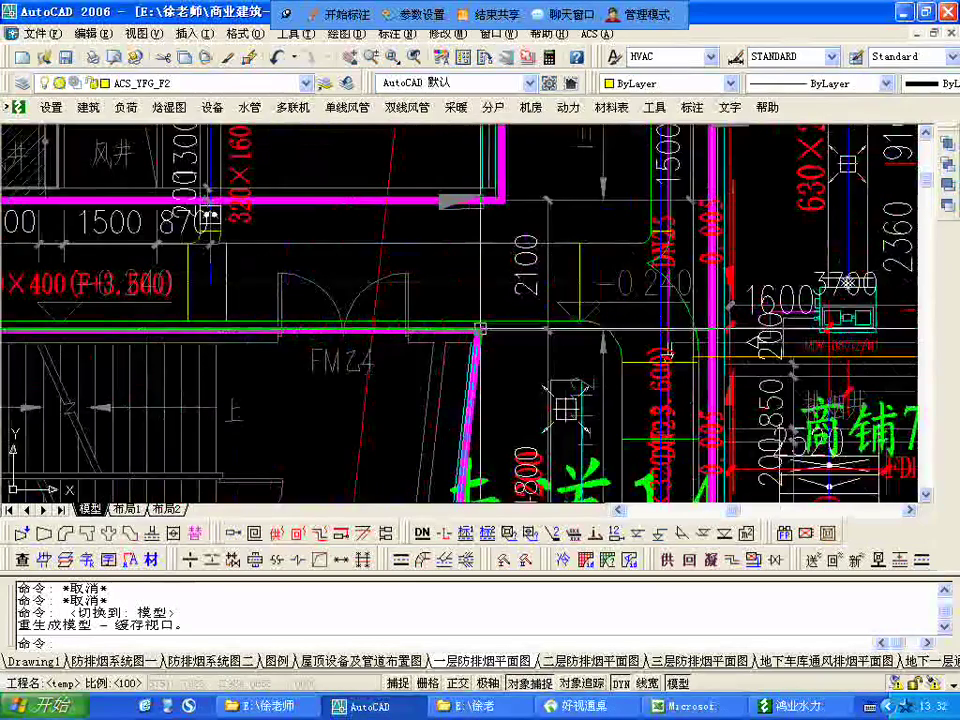
scroll(467, 328, "up", 3)
left_click(474, 325)
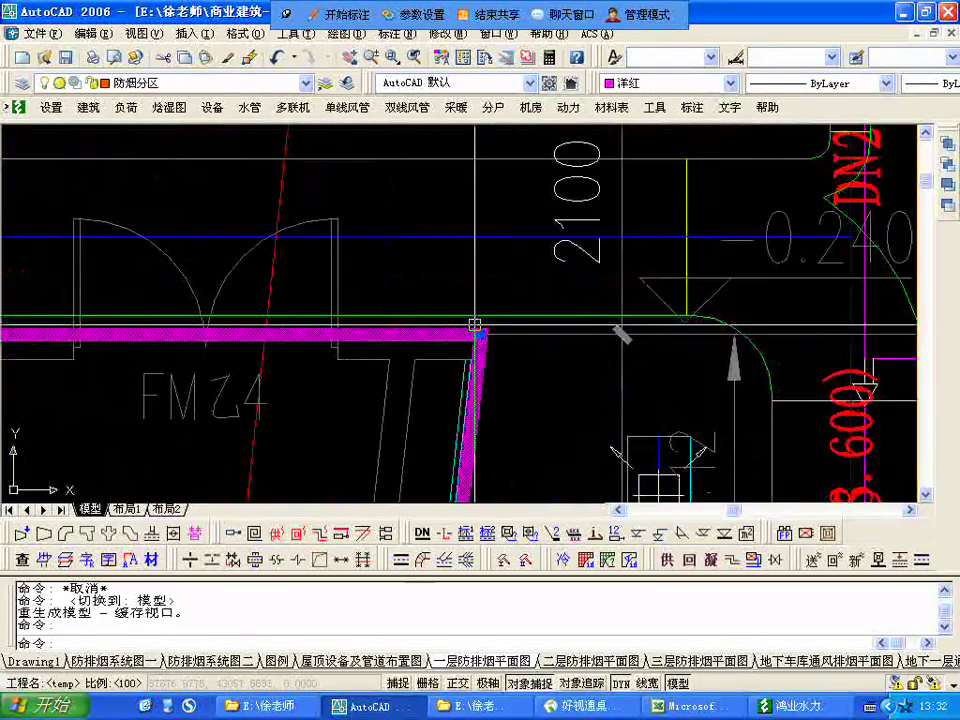
scroll(474, 325, "down", 5)
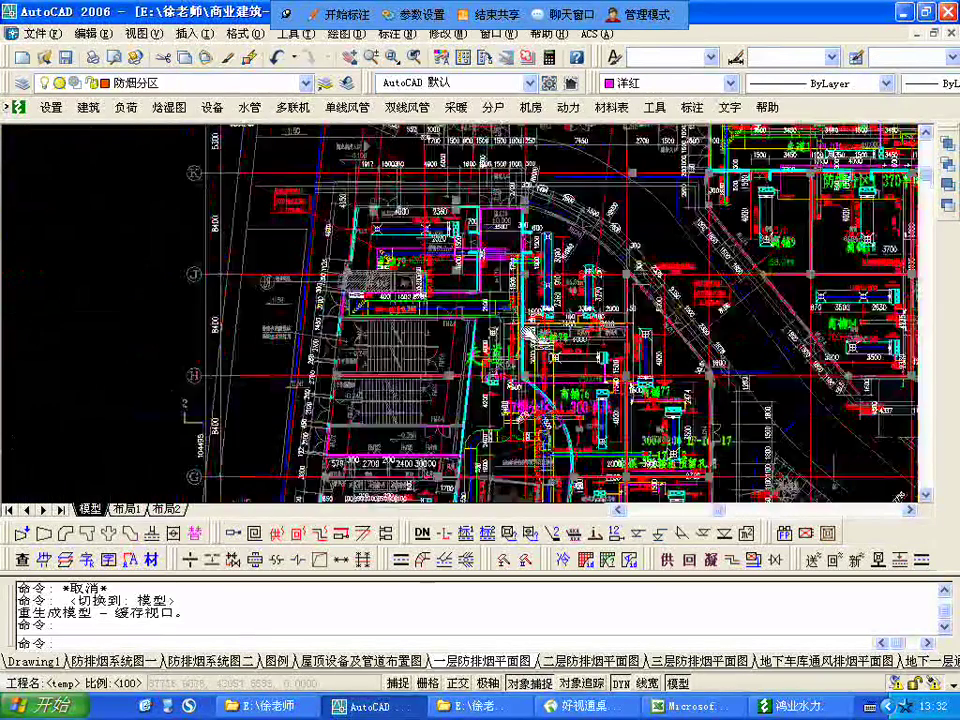
type("li")
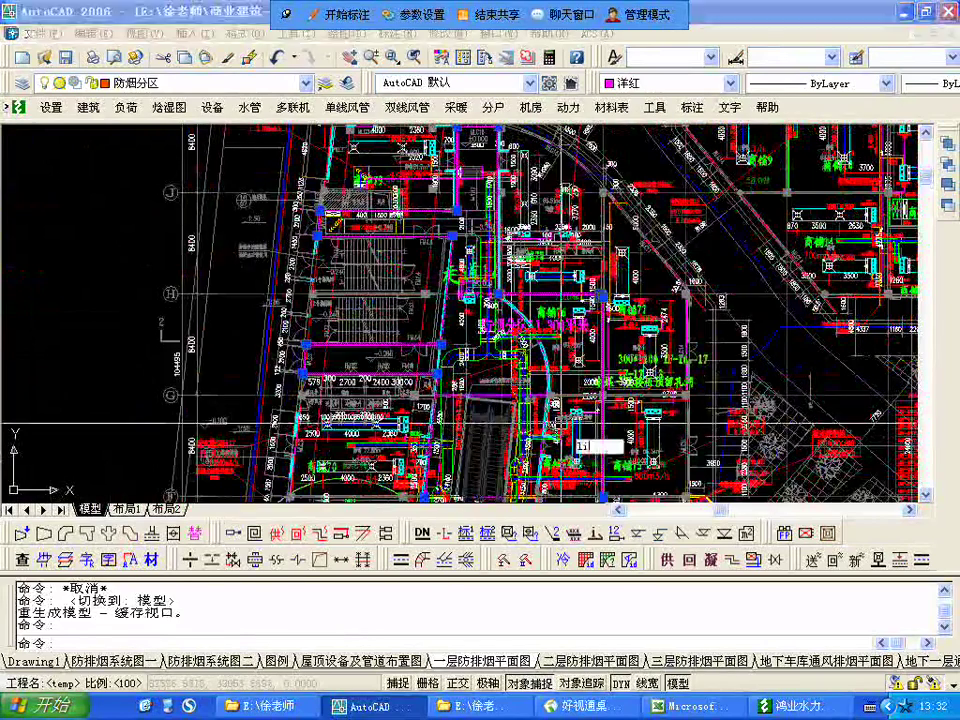
key("Return")
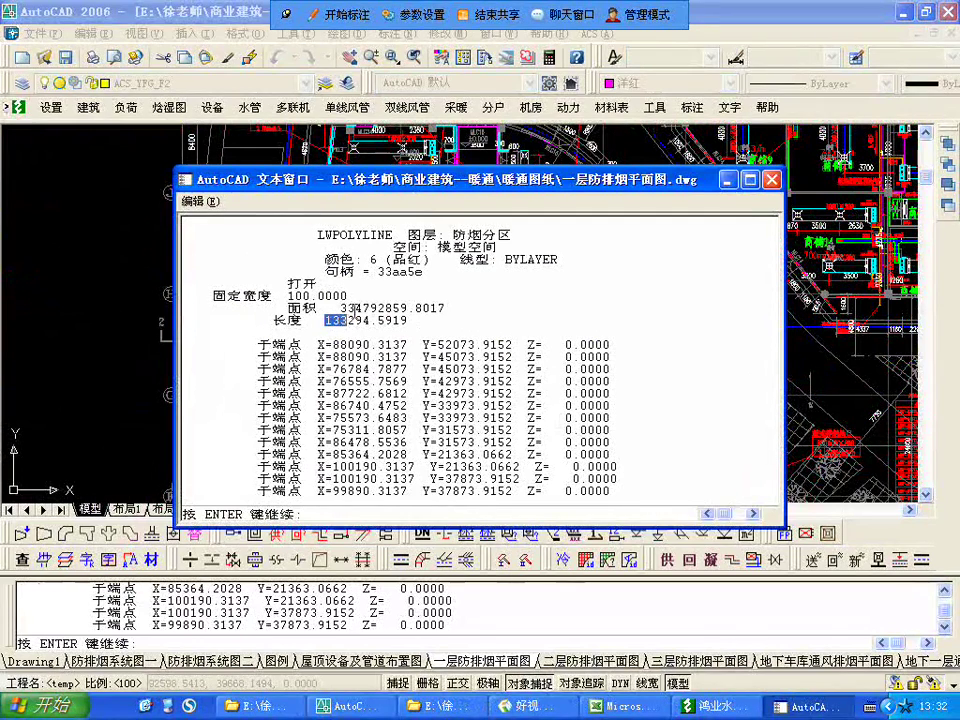
left_click_drag(362, 308, 383, 308)
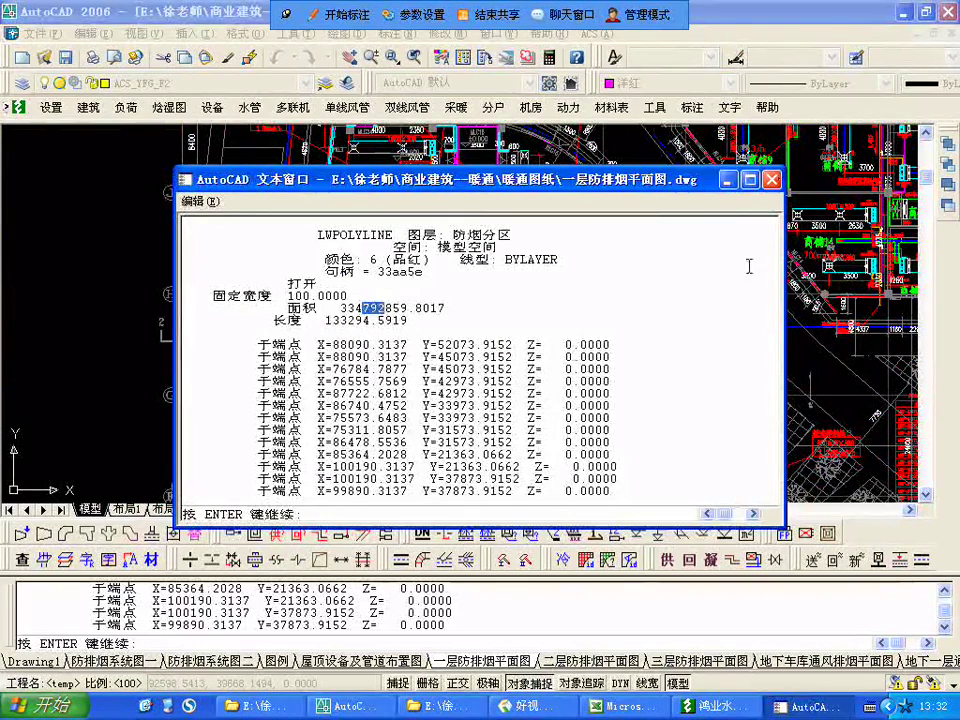
left_click(728, 180)
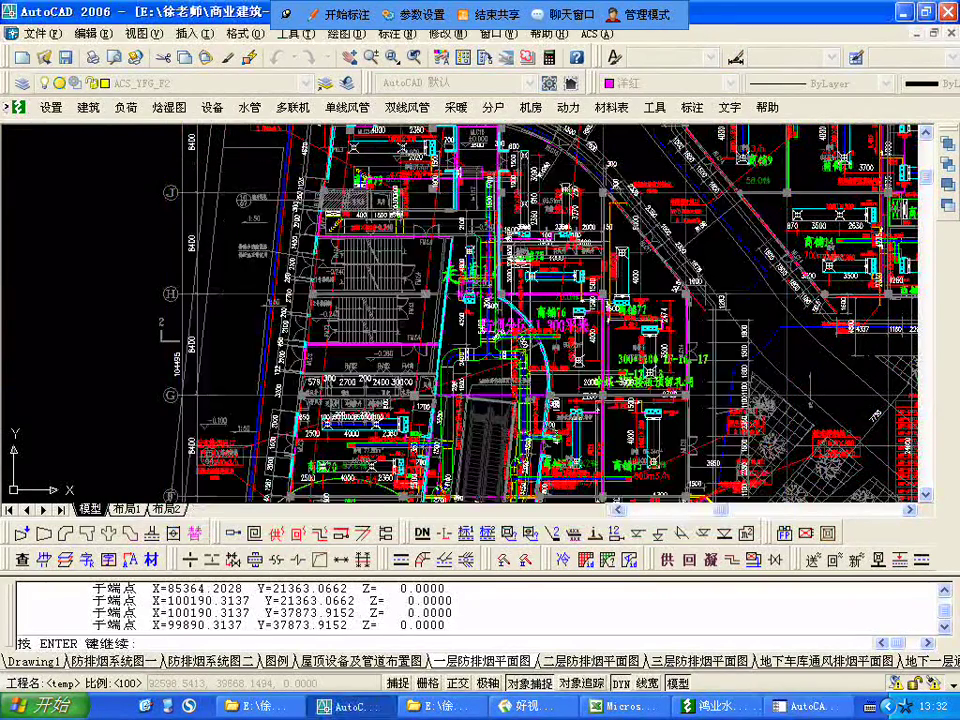
key("Escape")
middle_click_drag(476, 178, 471, 263)
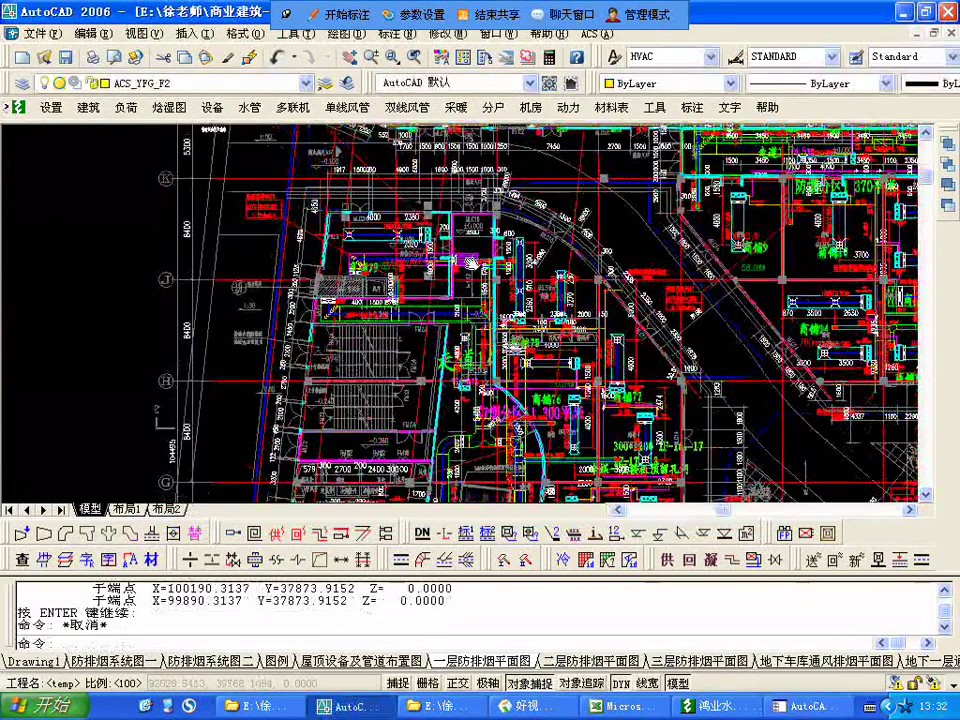
scroll(587, 485, "up", 3)
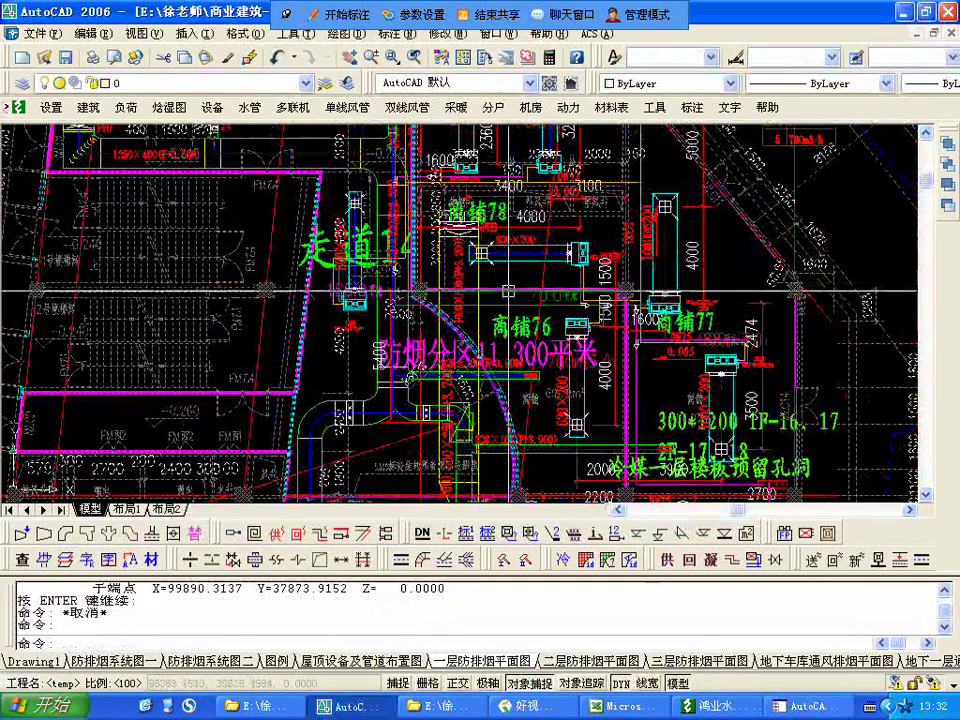
scroll(494, 295, "down", 2)
key("Escape")
- Switch to the Excel workbook Book1 and enter 334 in cell E38 and 60 in cell F38
key("alt+Tab")
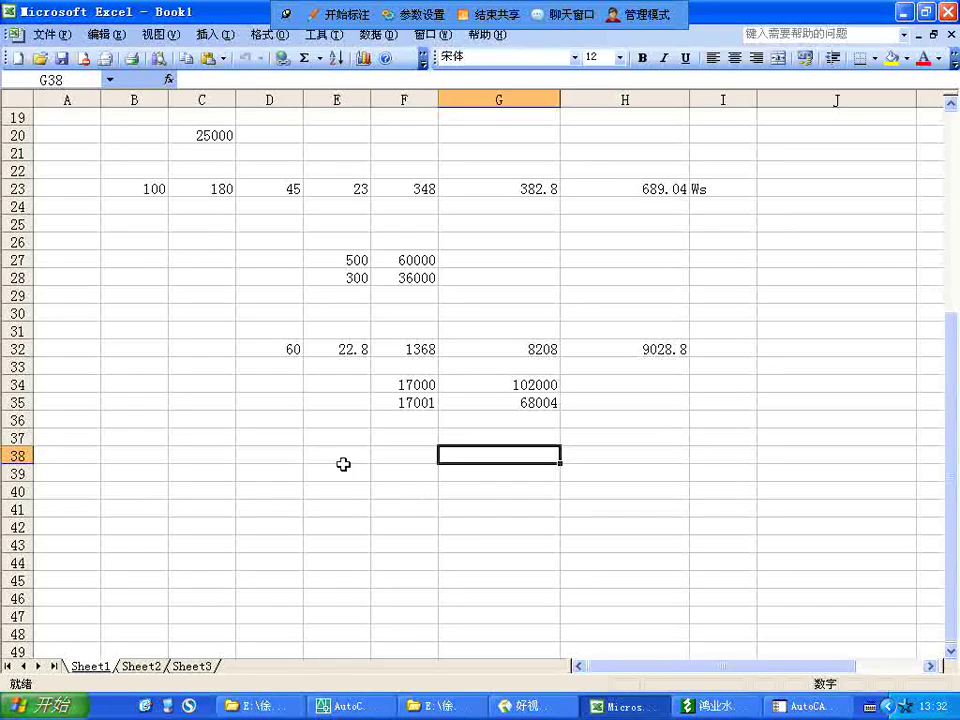
left_click(343, 465)
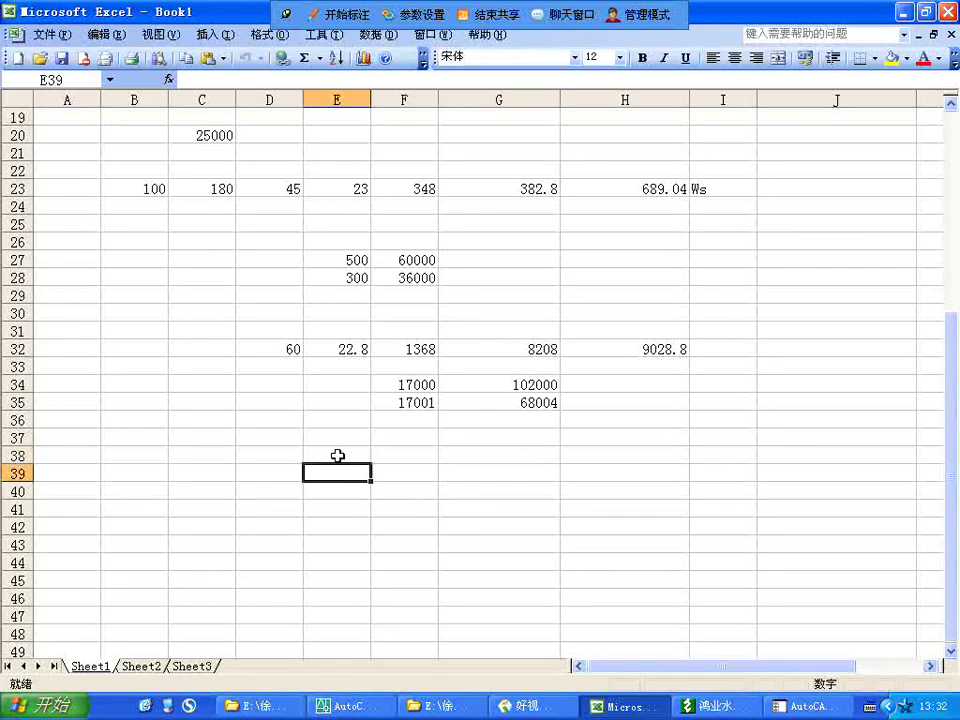
left_click(338, 455)
type("334")
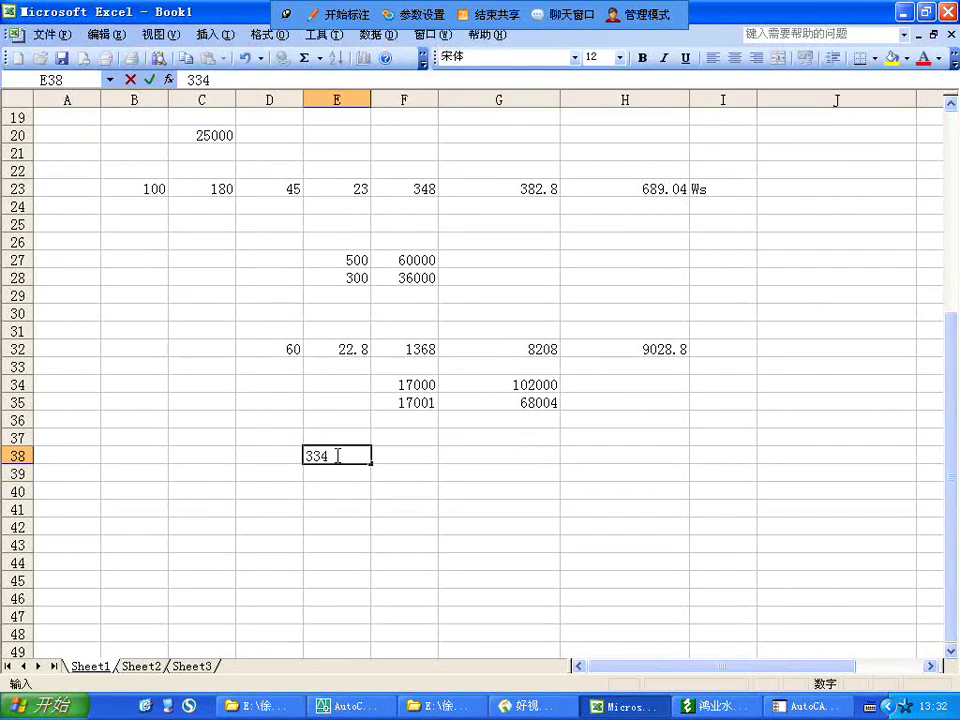
left_click(394, 456)
type("60")
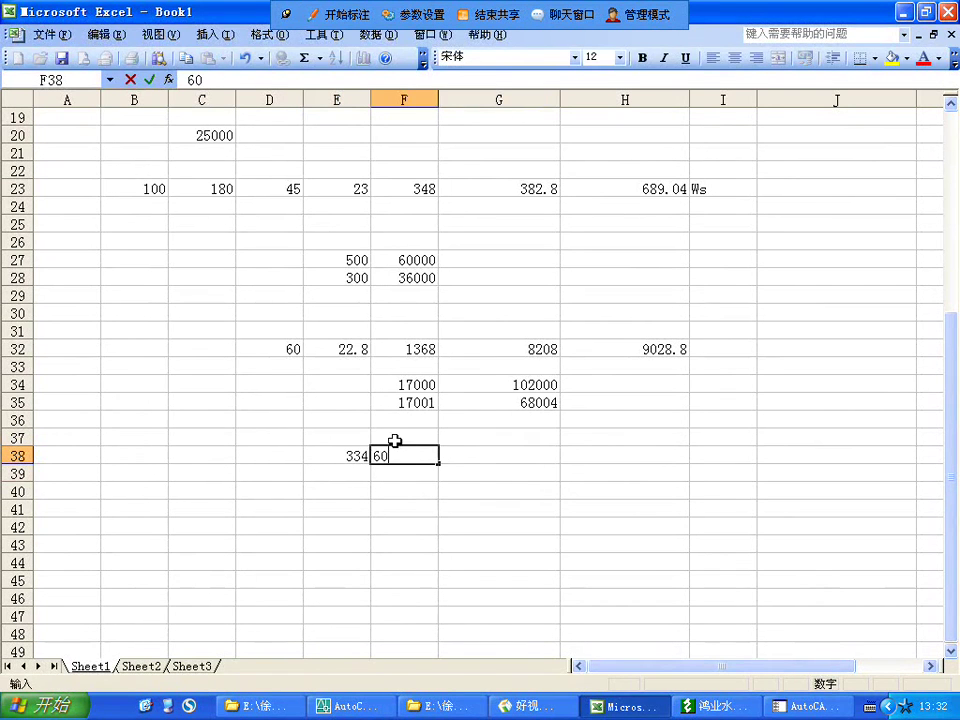
- Calculate the product of E38 and F38 in cell G38 with the PRODUCT function
left_click(493, 451)
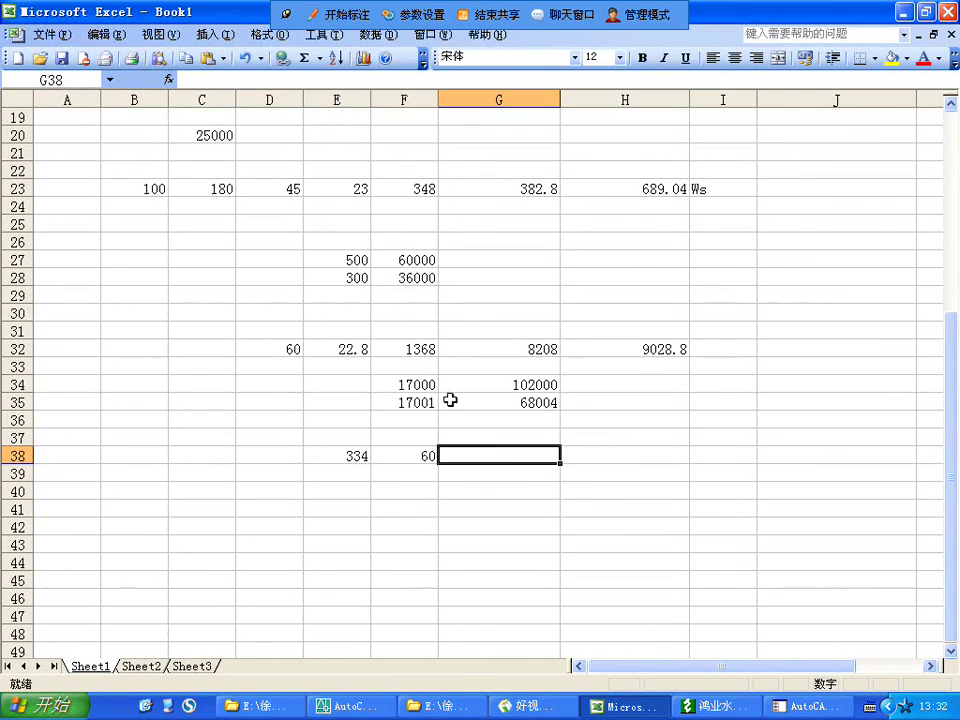
left_click(168, 79)
left_click(366, 364)
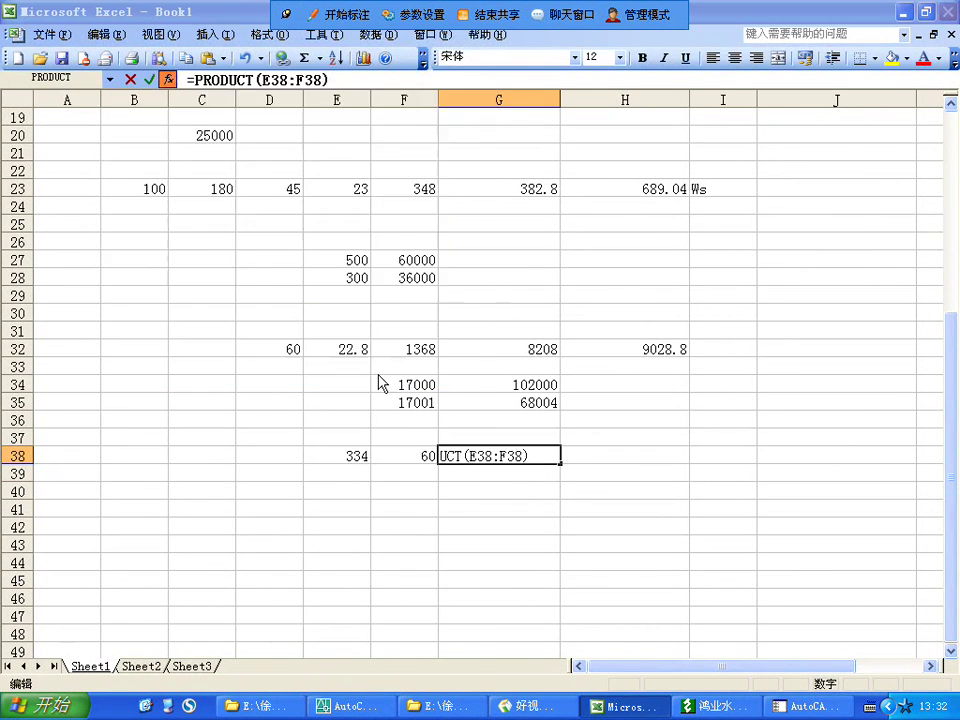
left_click(366, 456)
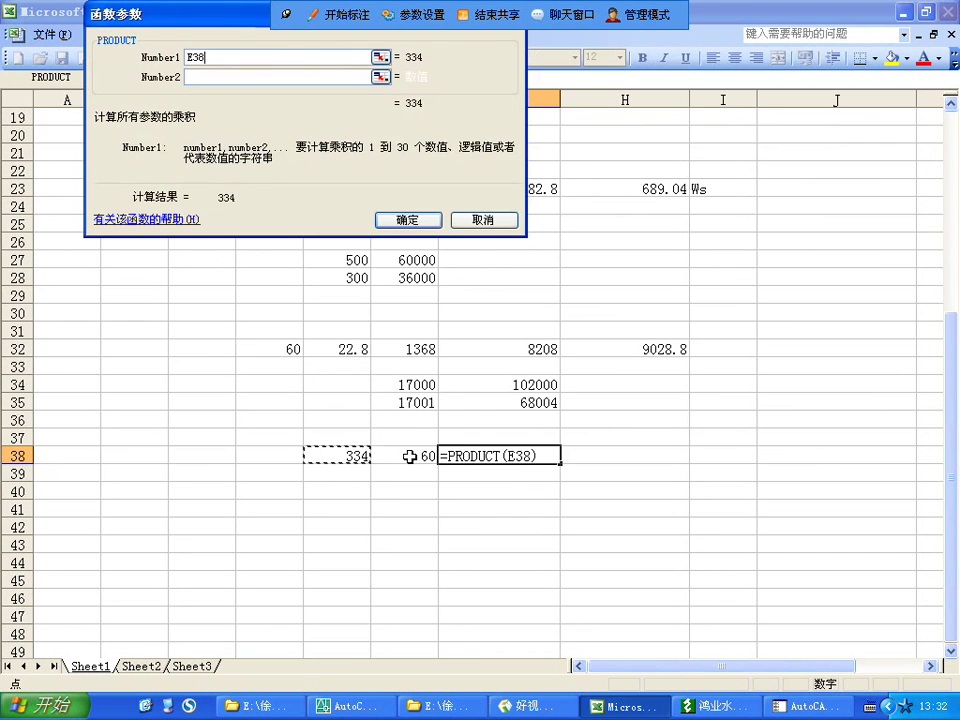
left_click(274, 76)
left_click(414, 449)
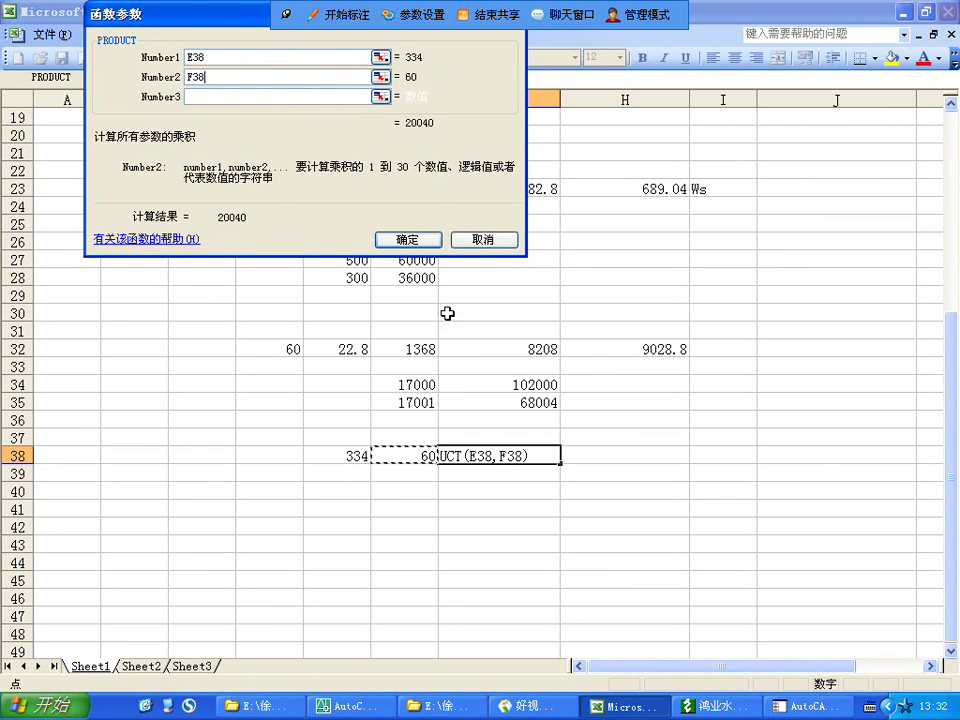
left_click(408, 241)
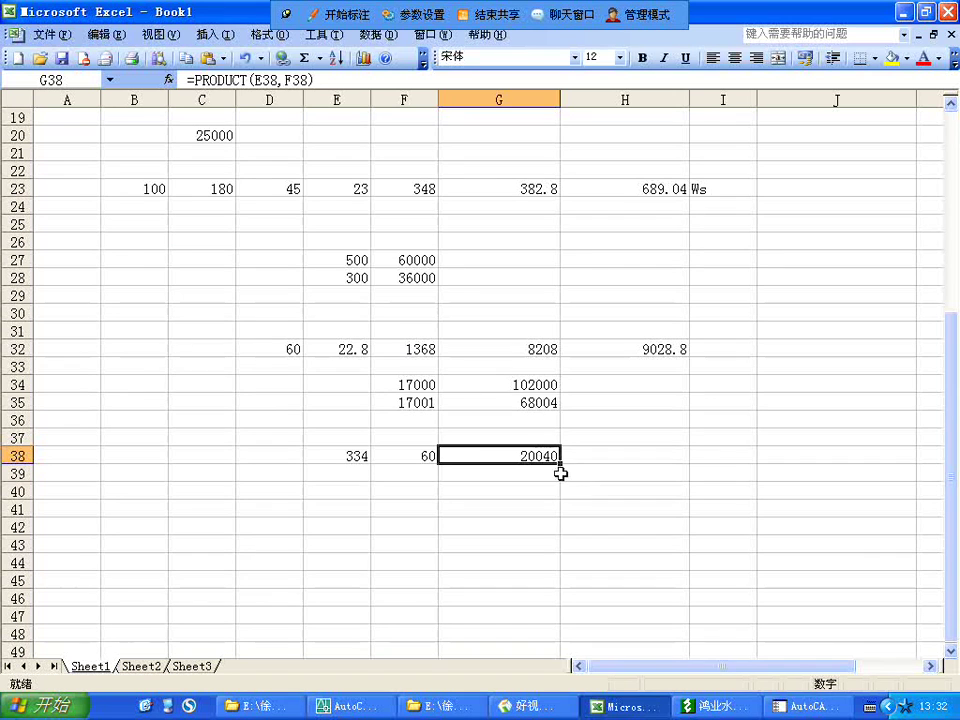
left_click(582, 478)
left_click(627, 515)
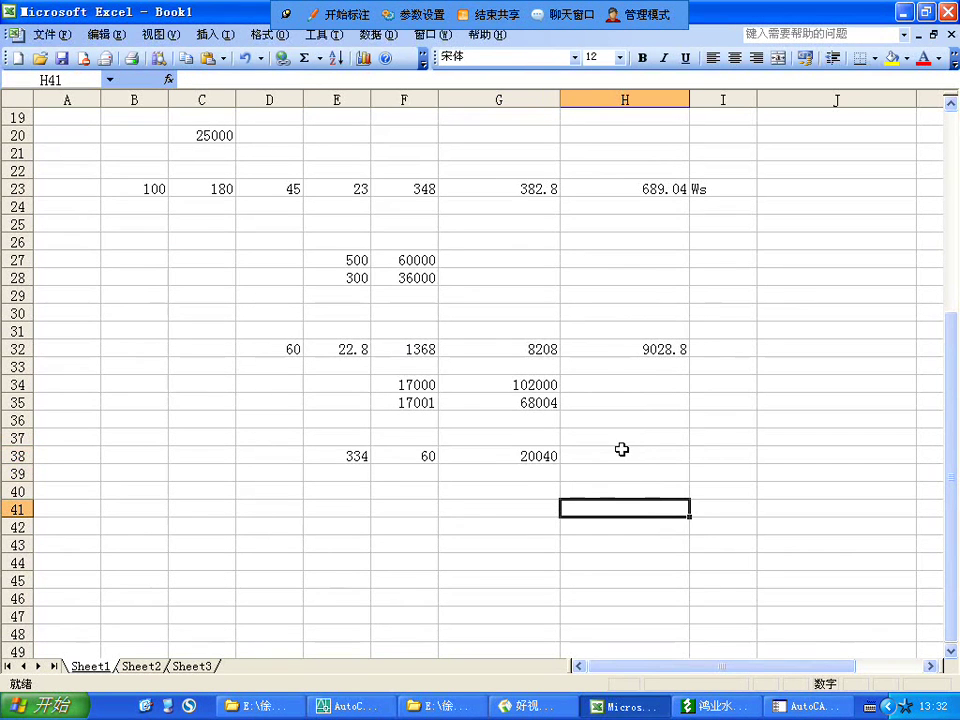
- Switch to the AutoCAD first-floor plan's 布局1 layout and examine the smoke exhaust outlets and ducts around the western escalator
left_click(378, 707)
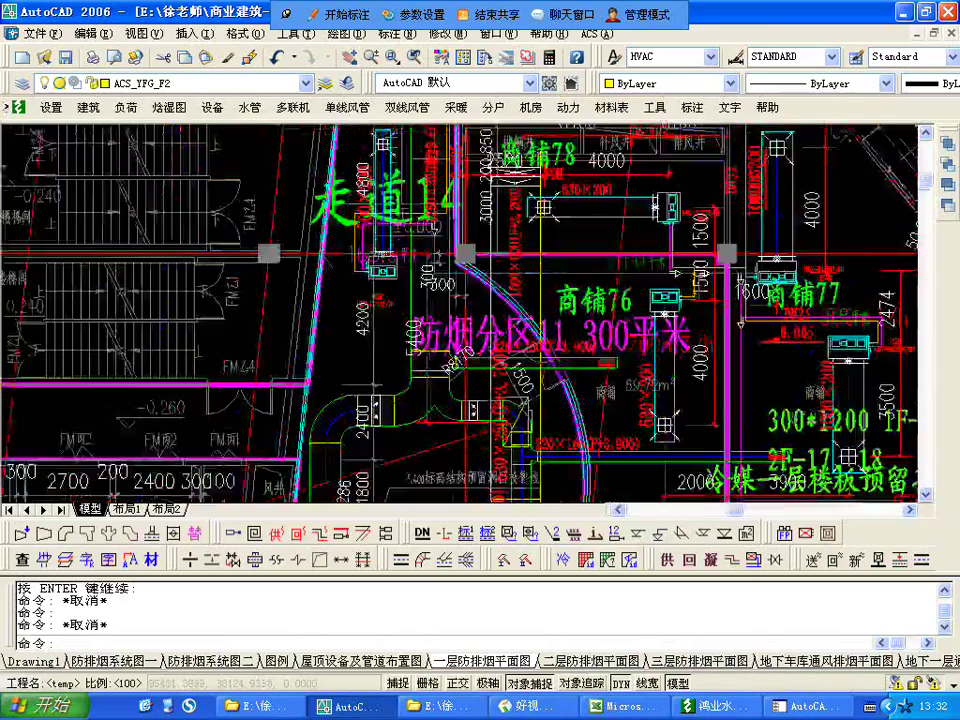
scroll(452, 390, "up", 2)
mouse_move(450, 390)
middle_mouse_down()
mouse_move(431, 388)
mouse_move(425, 418)
middle_mouse_up()
left_click(124, 508)
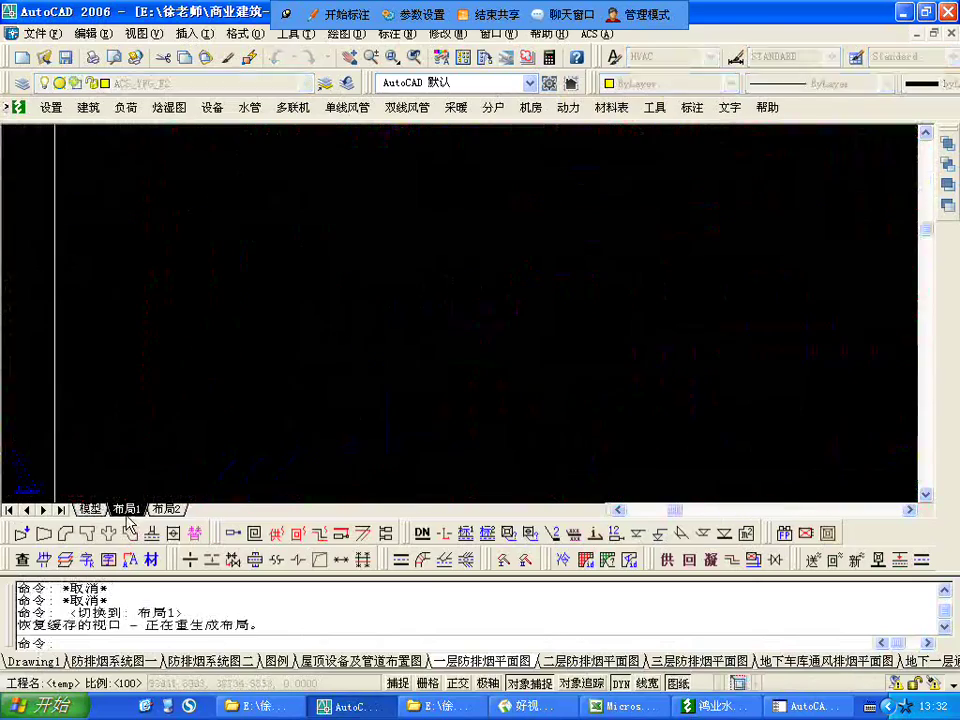
middle_click_drag(203, 423, 410, 383)
scroll(339, 327, "up", 8)
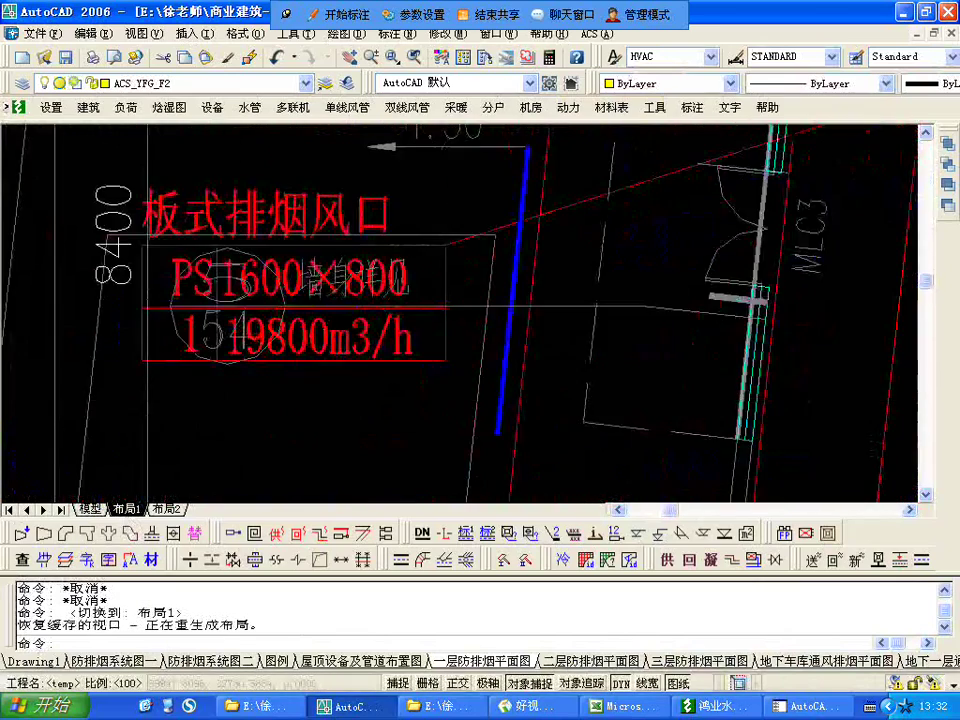
scroll(313, 396, "down", 9)
mouse_move(607, 424)
middle_mouse_down()
mouse_move(523, 391)
mouse_move(505, 285)
middle_mouse_up()
scroll(526, 396, "up", 4)
scroll(495, 288, "down", 4)
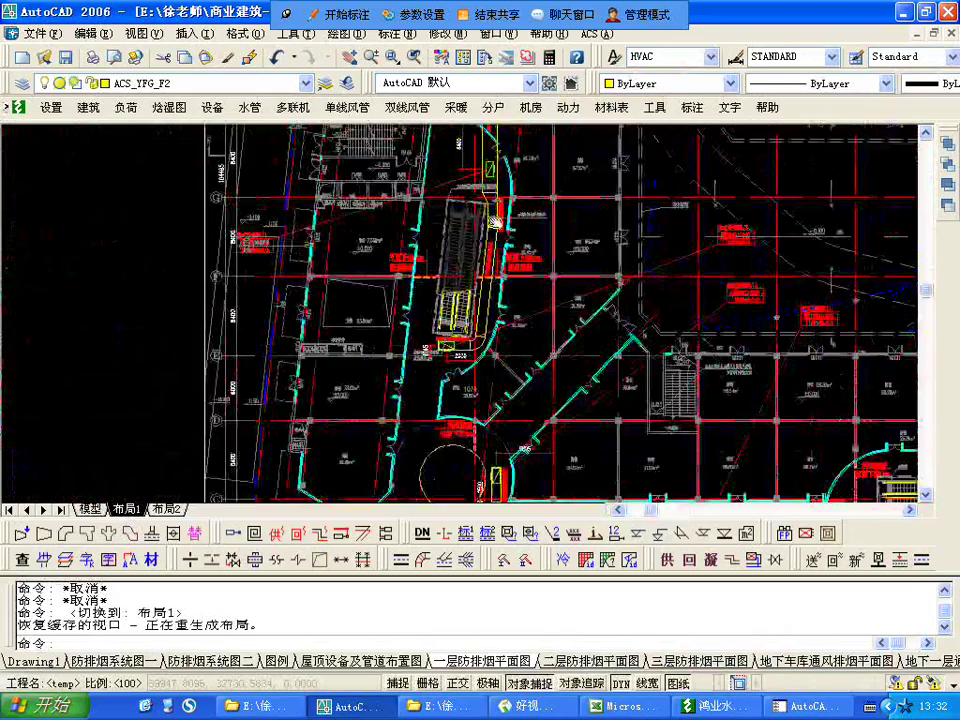
scroll(463, 290, "down", 10)
scroll(463, 290, "up", 14)
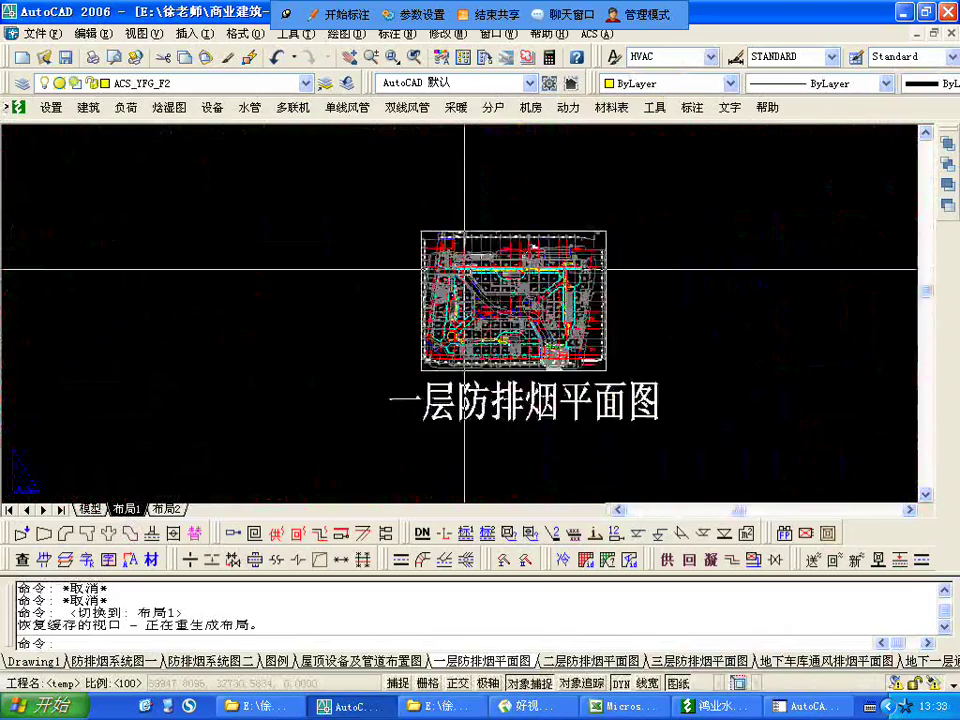
scroll(428, 470, "up", 4)
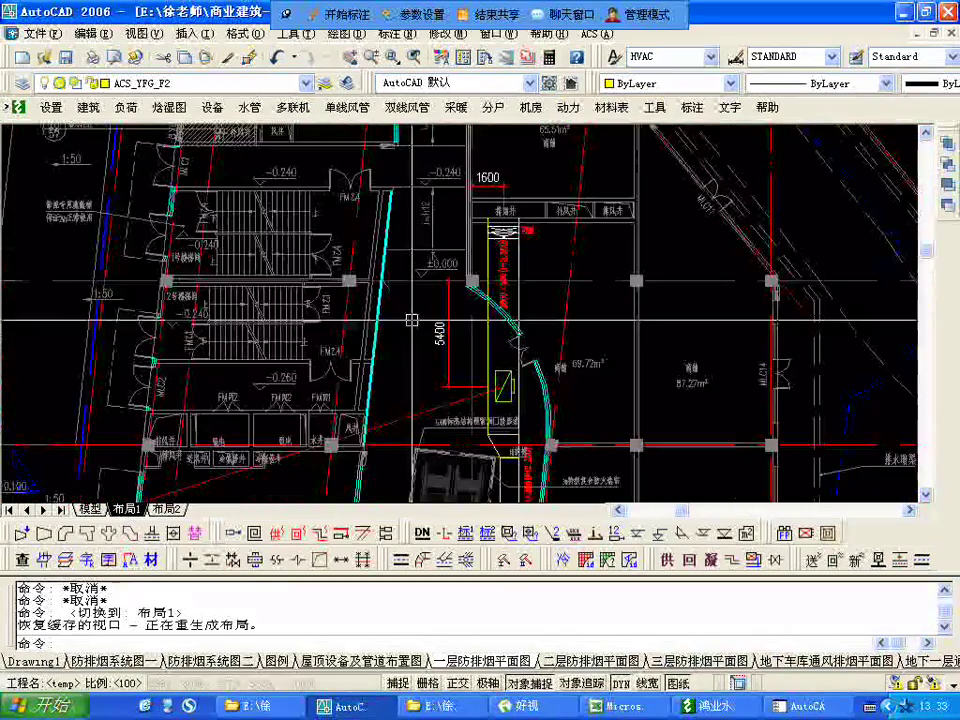
- Switch to model space and examine the 防烟分区11 boundary between the north-west stairs and the western escalator
left_click(90, 509)
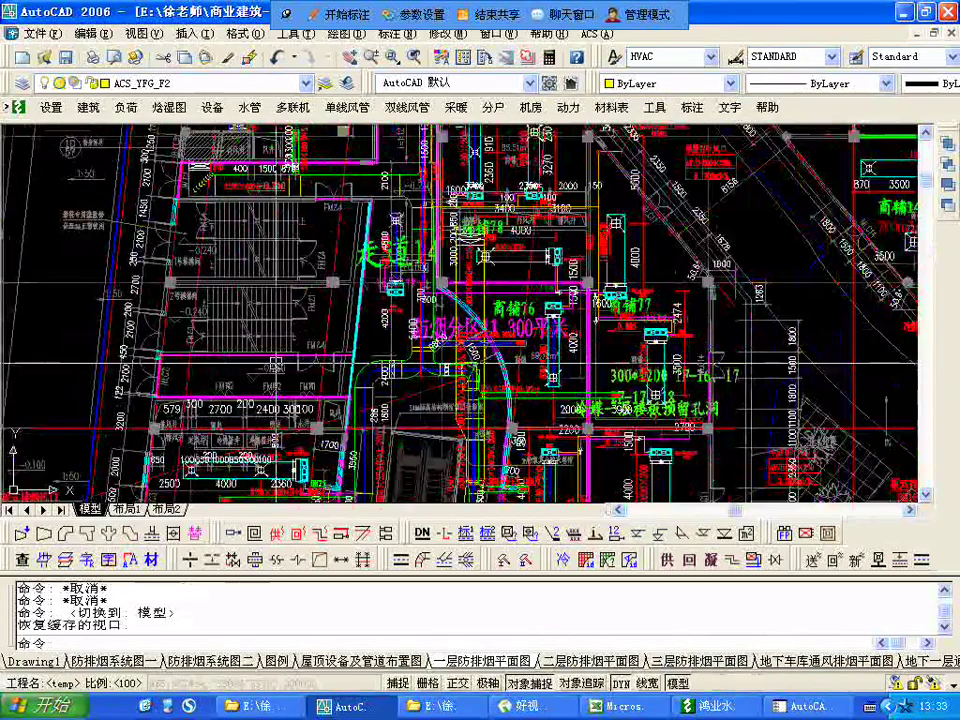
middle_click_drag(276, 363, 261, 424)
scroll(338, 358, "up", 3)
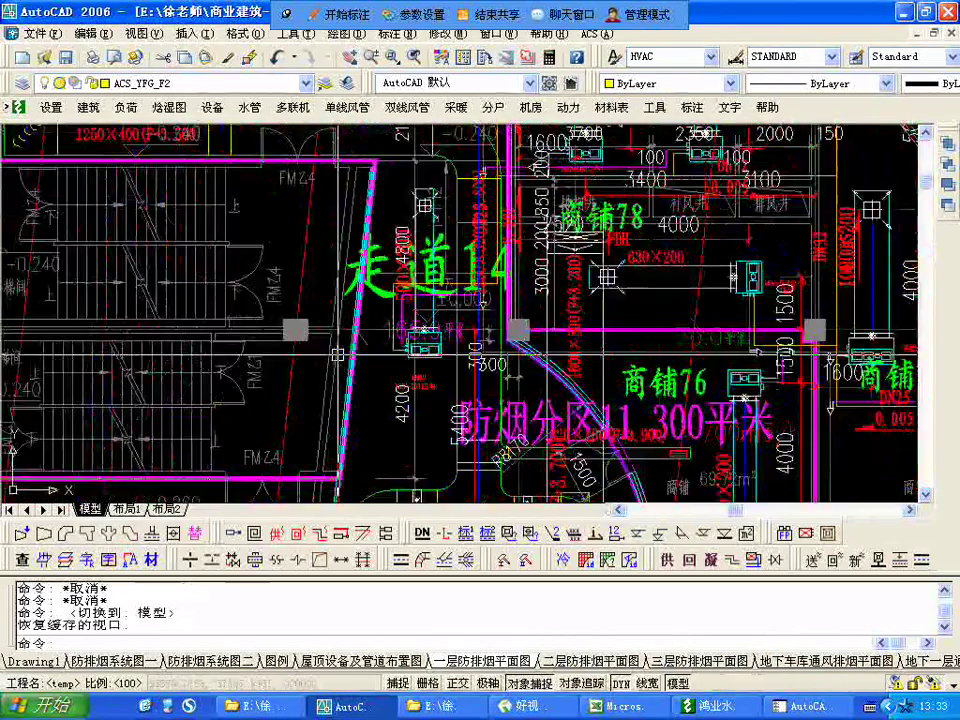
scroll(338, 355, "down", 2)
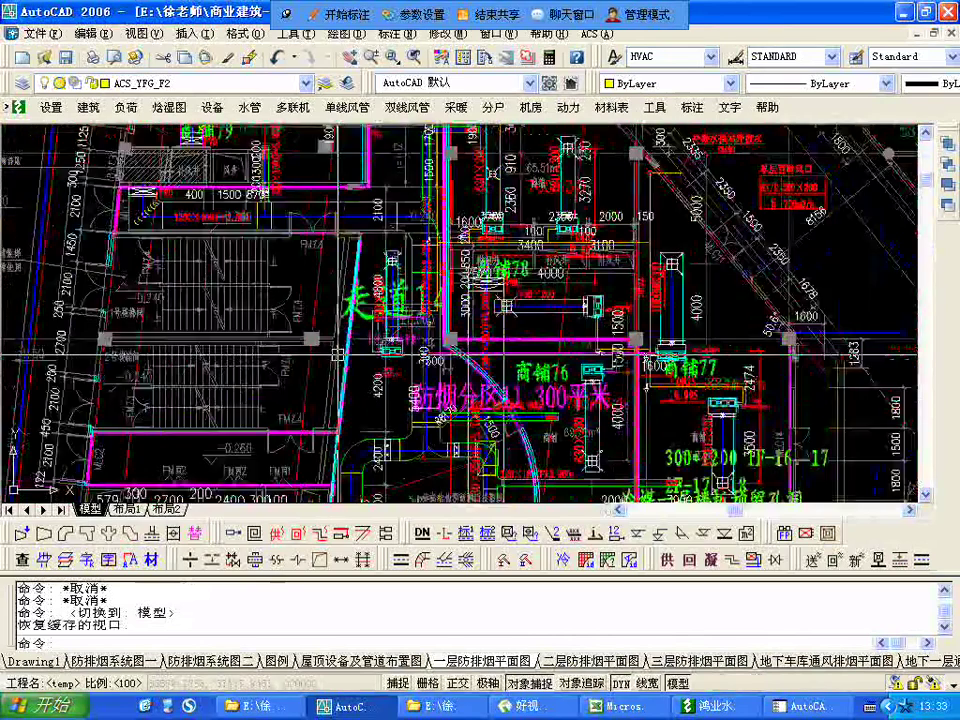
scroll(338, 355, "down", 2)
scroll(335, 480, "up", 2)
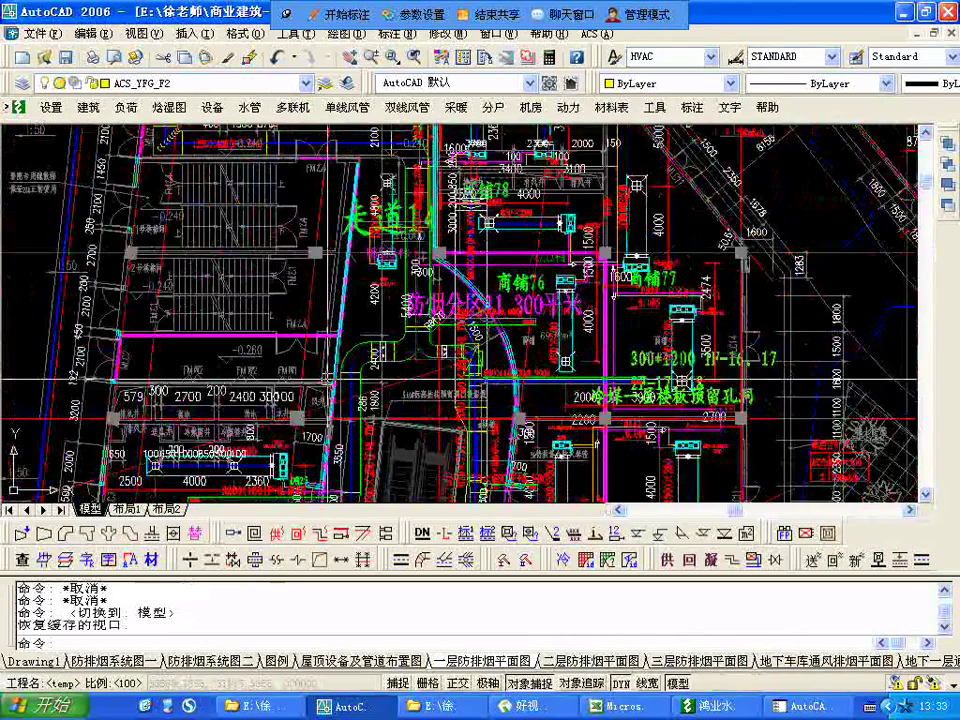
scroll(335, 480, "up", 2)
scroll(318, 379, "up", 2)
middle_click_drag(315, 387, 288, 294)
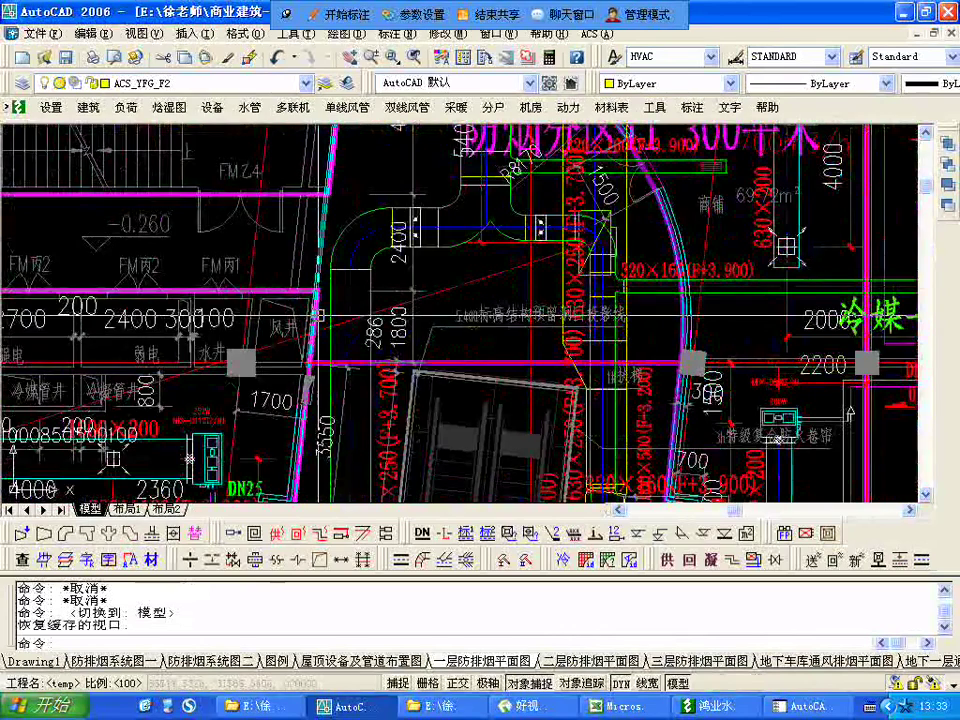
scroll(316, 316, "down", 2)
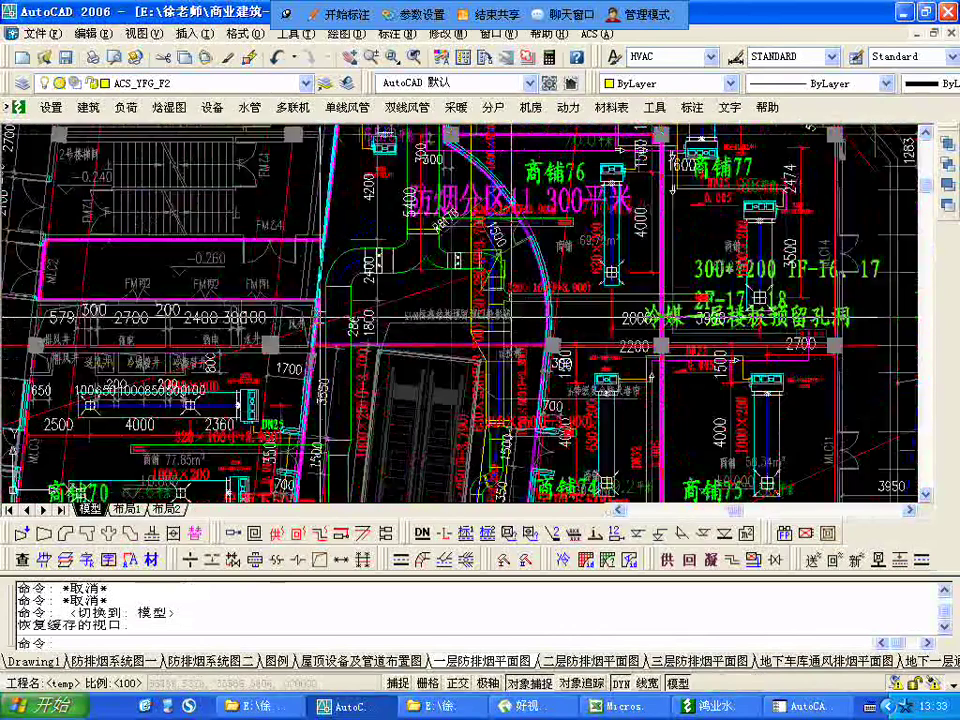
- Look over the stacked floor plans in model space and read the drawing titles beneath them
scroll(375, 311, "down", 5)
scroll(385, 435, "up", 1)
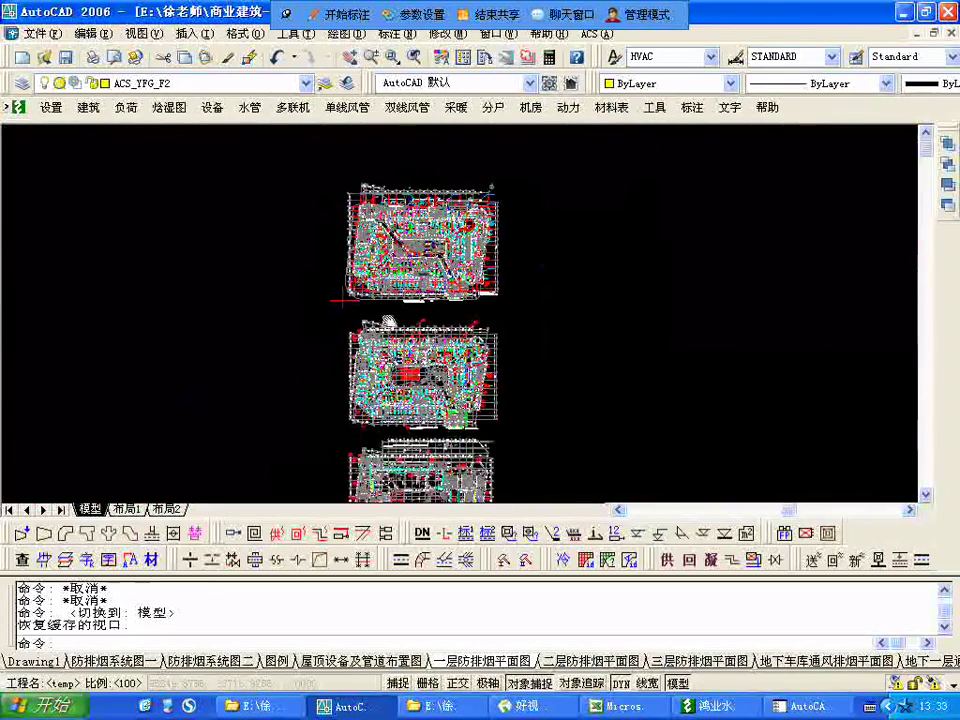
scroll(385, 435, "up", 8)
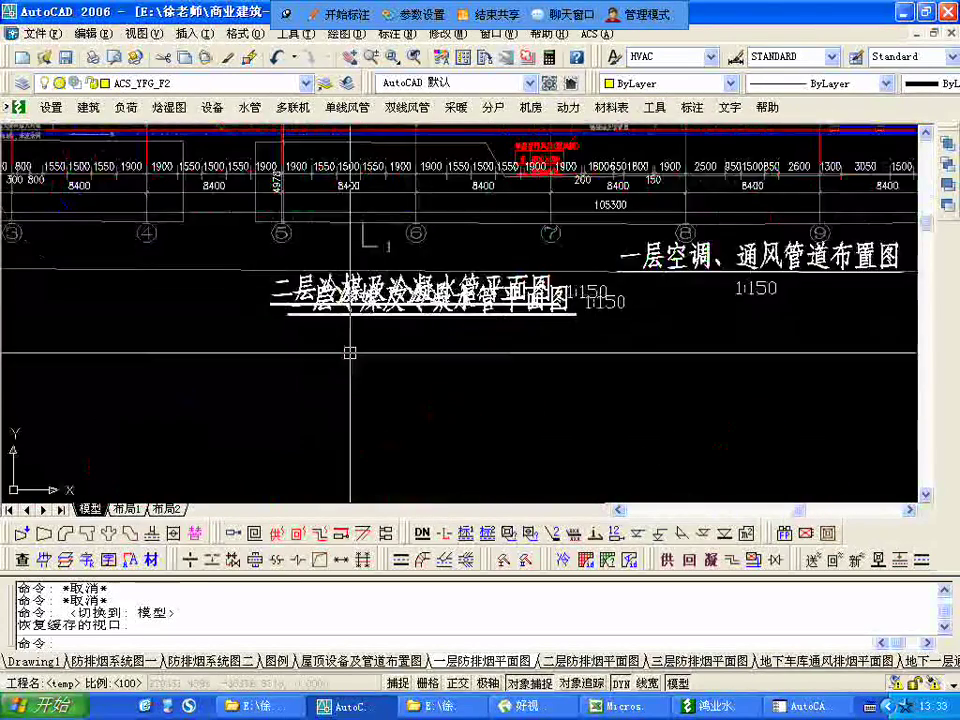
mouse_move(348, 383)
middle_mouse_down()
mouse_move(347, 221)
mouse_move(378, 216)
middle_mouse_up()
scroll(347, 221, "down", 6)
scroll(378, 215, "up", 7)
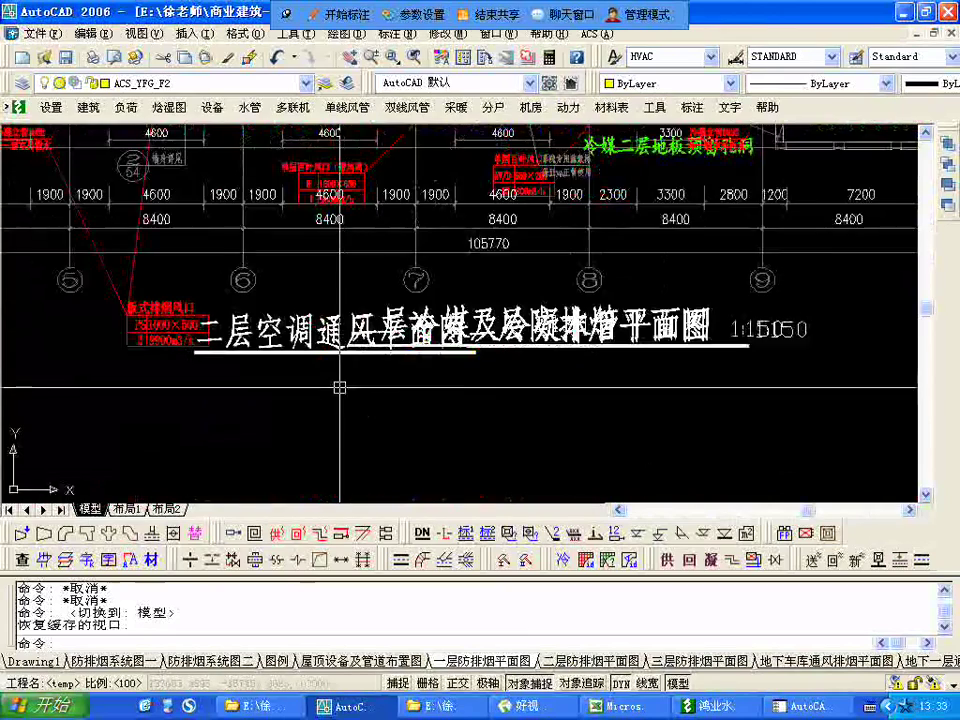
scroll(378, 215, "down", 6)
scroll(228, 272, "down", 3)
scroll(228, 272, "up", 5)
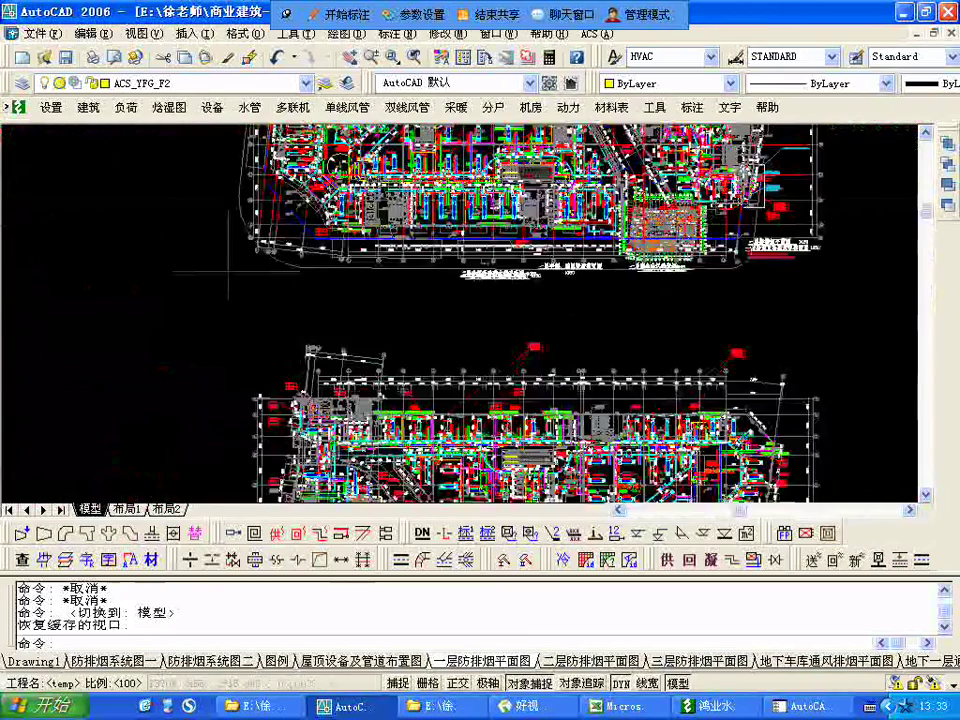
- Examine the 防烟分区10 boundary and the 挡烟垂壁 smoke barriers around the western escalator on the first-floor plan
scroll(228, 272, "up", 5)
scroll(243, 366, "up", 3)
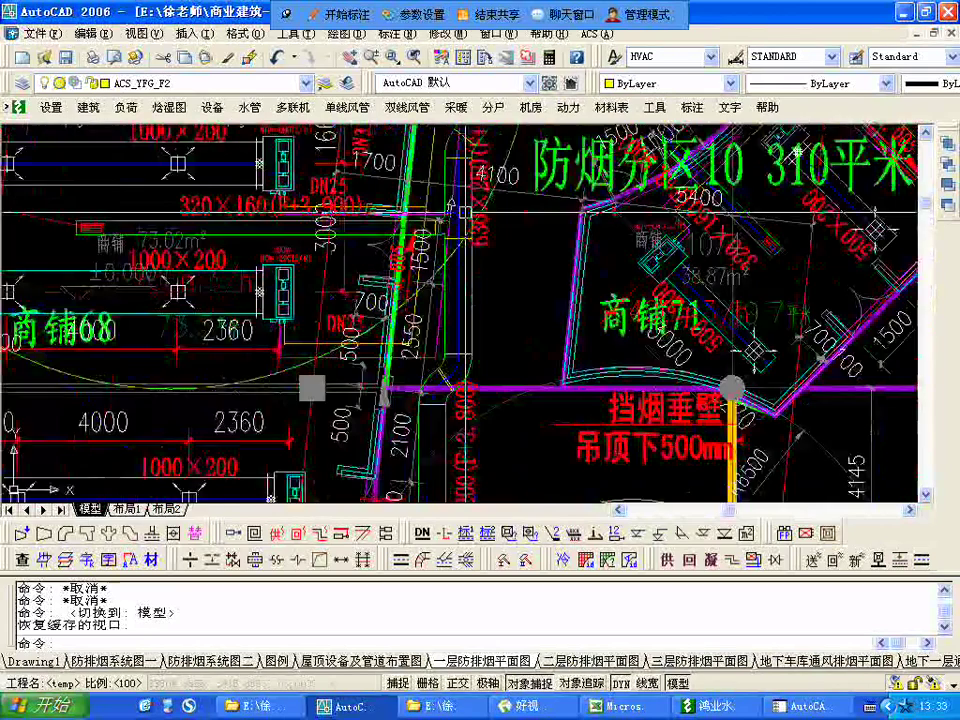
middle_click_drag(465, 212, 429, 392)
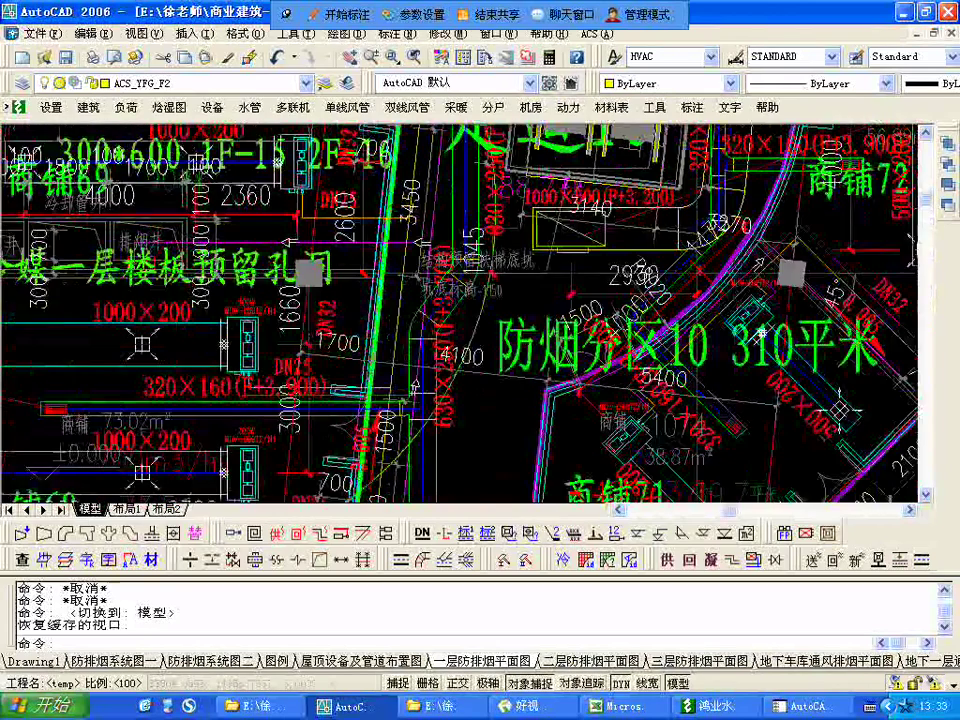
scroll(310, 270, "down", 2)
scroll(310, 270, "up", 2)
scroll(310, 270, "up", 2)
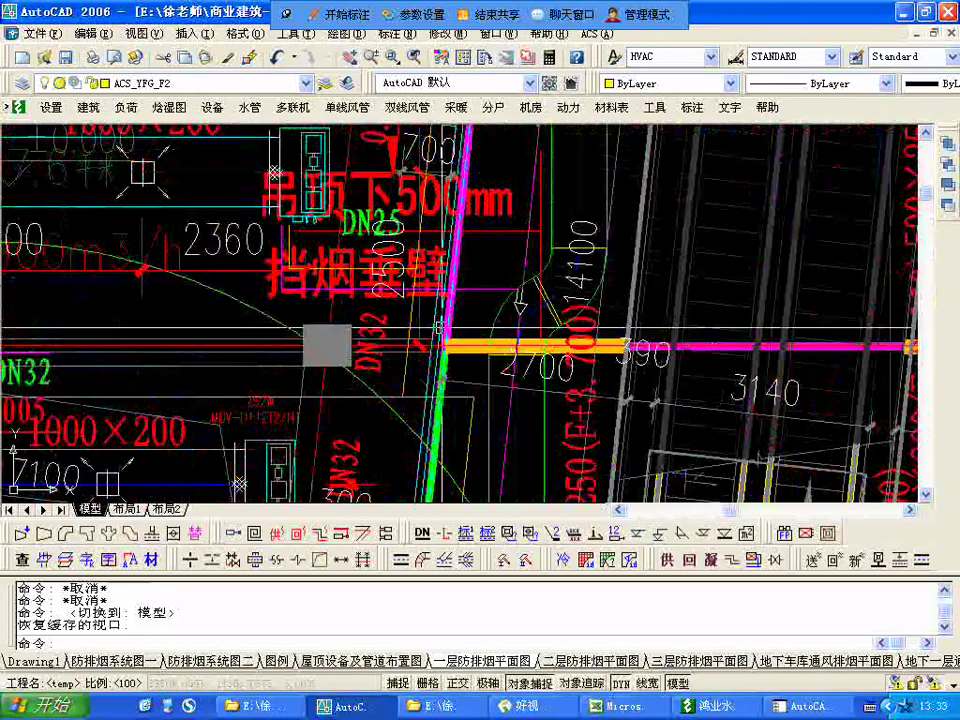
scroll(310, 270, "down", 5)
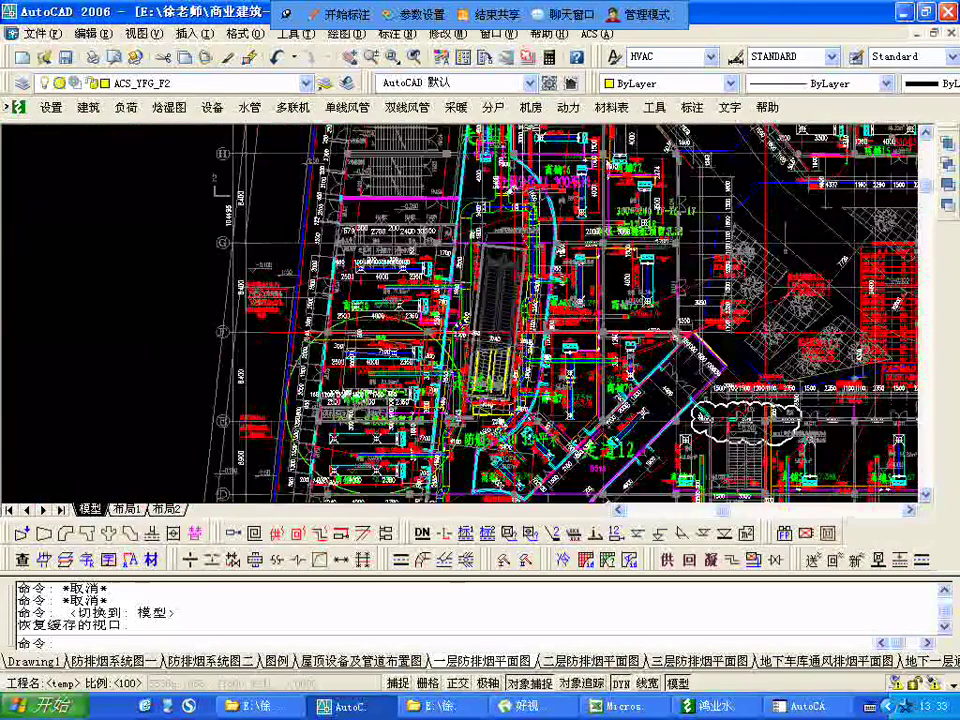
- List the data of the magenta 防烟分区 boundary polyline beside the north-west stairs again, then close the text window and end the listing
scroll(432, 193, "up", 8)
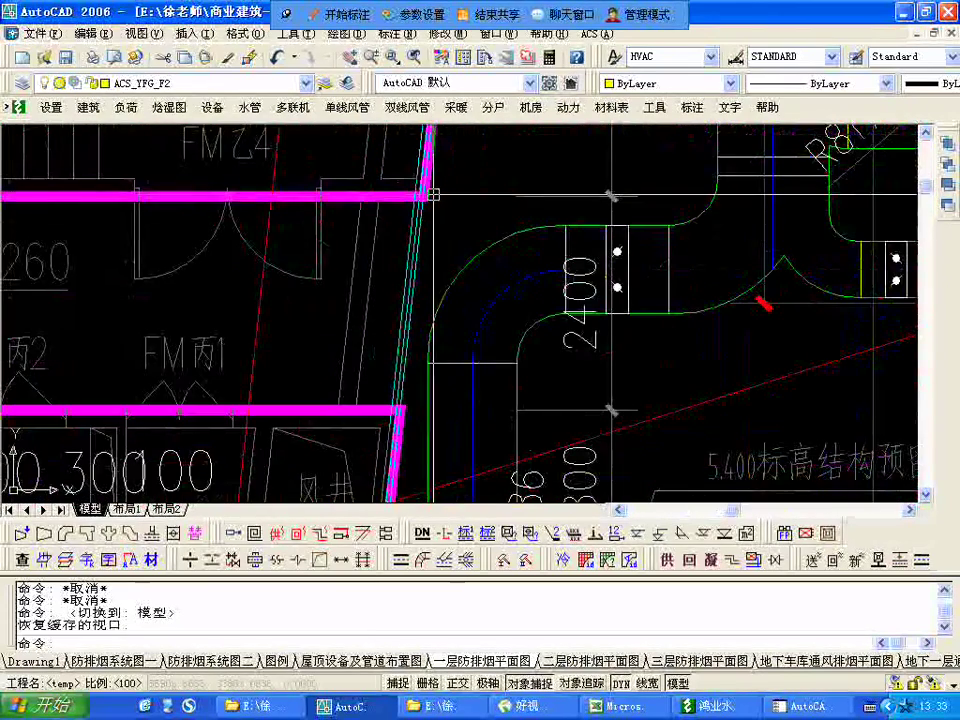
left_click(432, 193)
scroll(432, 193, "down", 3)
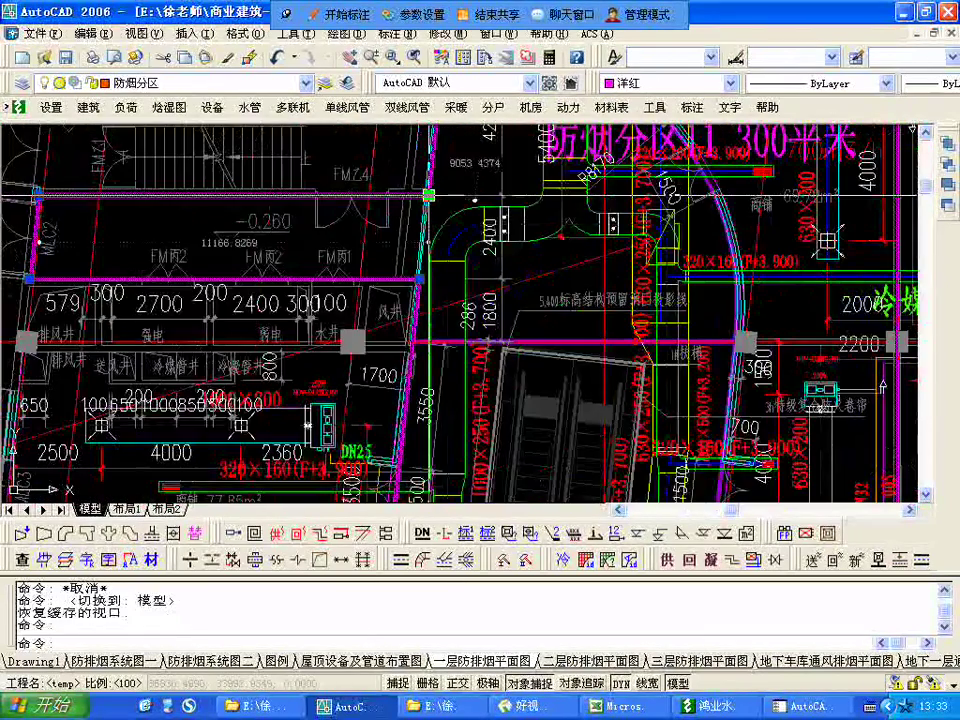
type("li")
key("Return")
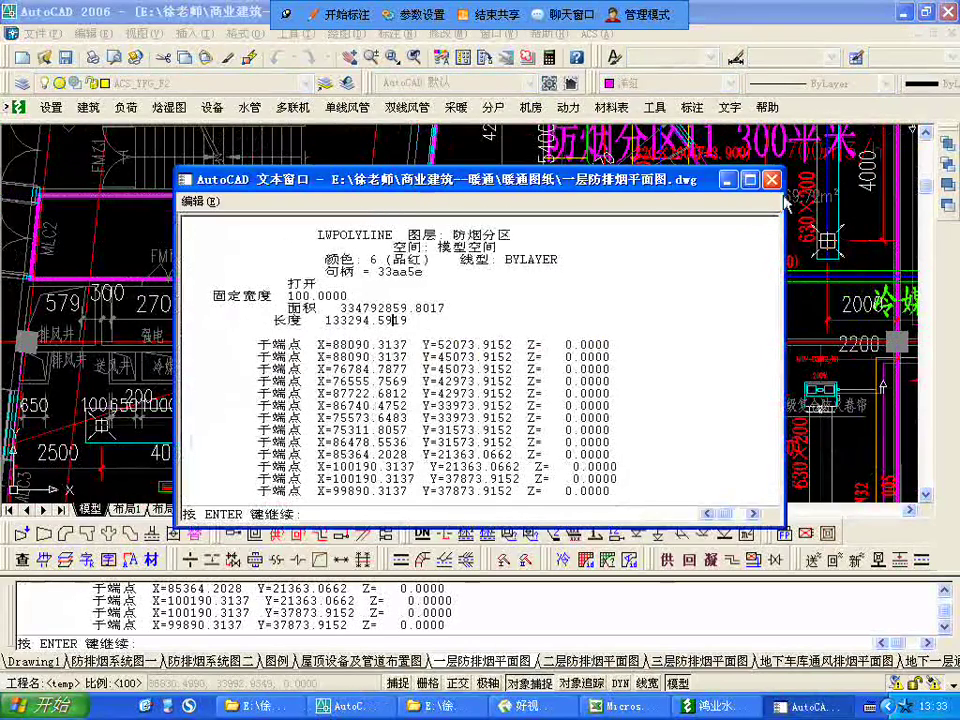
left_click(771, 179)
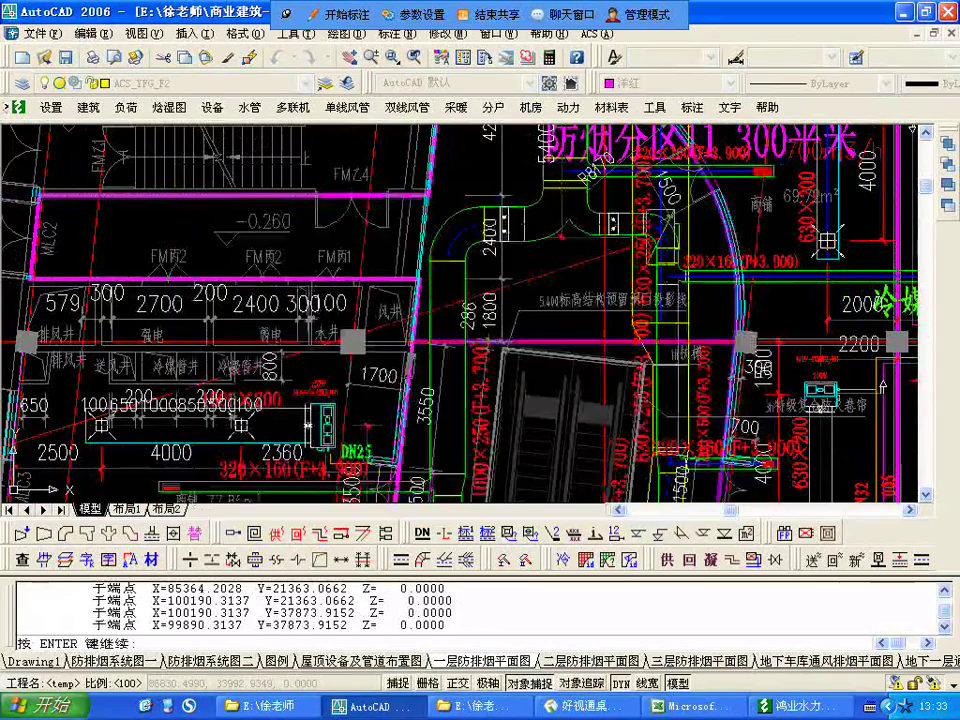
key("Escape")
- Start a new boundary polyline at the corridor wall beside 商铺70 and trace it around the northern end of the western escalator
scroll(409, 253, "down", 4)
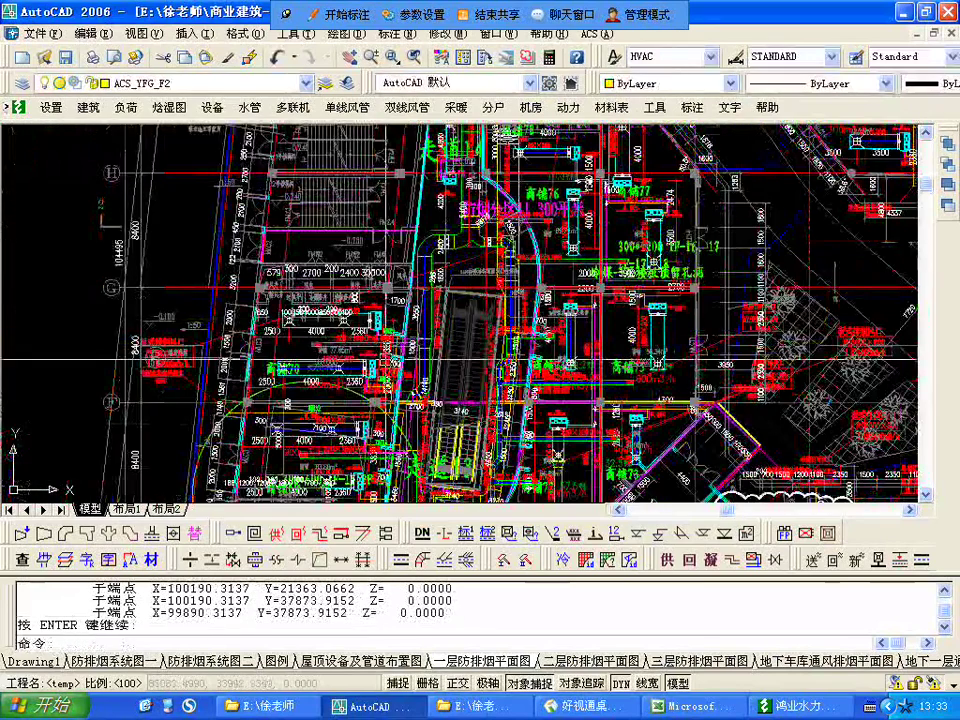
scroll(413, 318, "up", 2)
scroll(413, 318, "up", 1)
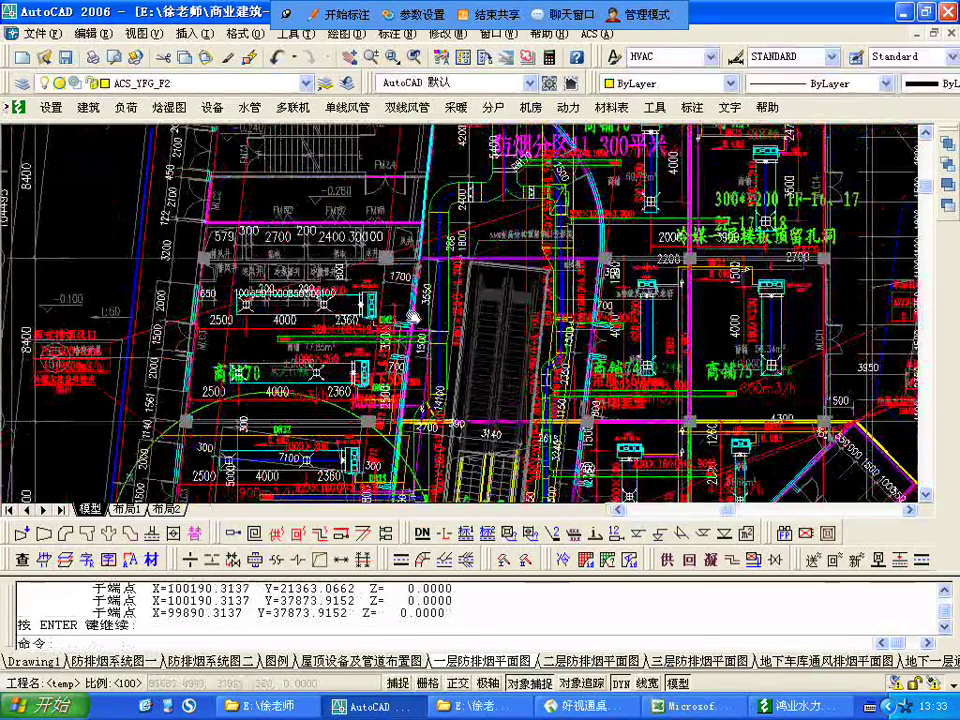
middle_click_drag(413, 318, 418, 330)
type("pl")
key("Return")
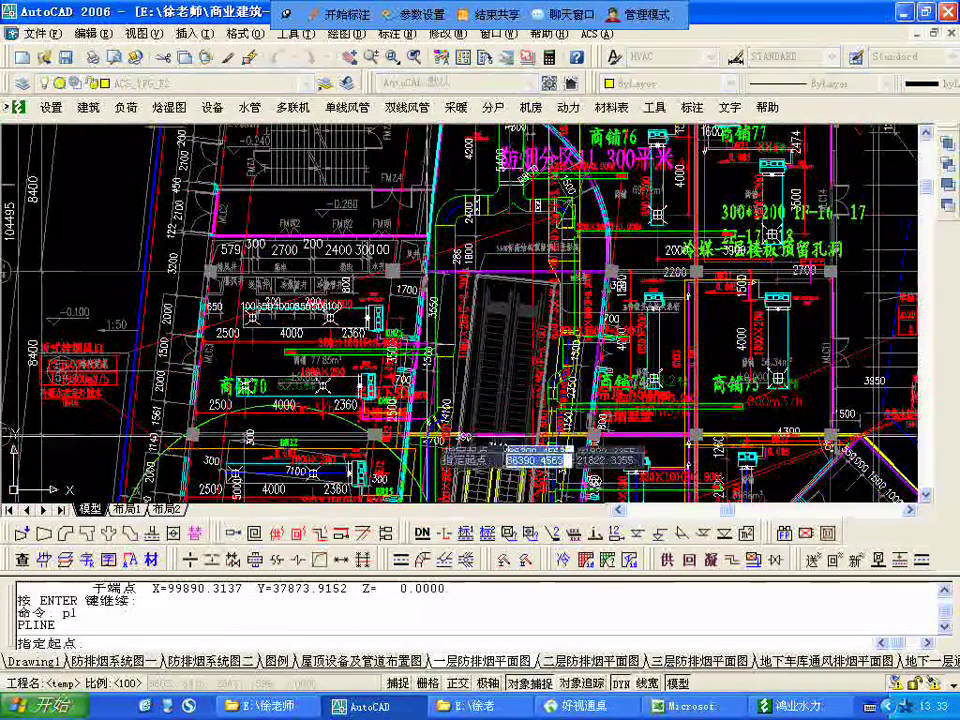
left_click(394, 335)
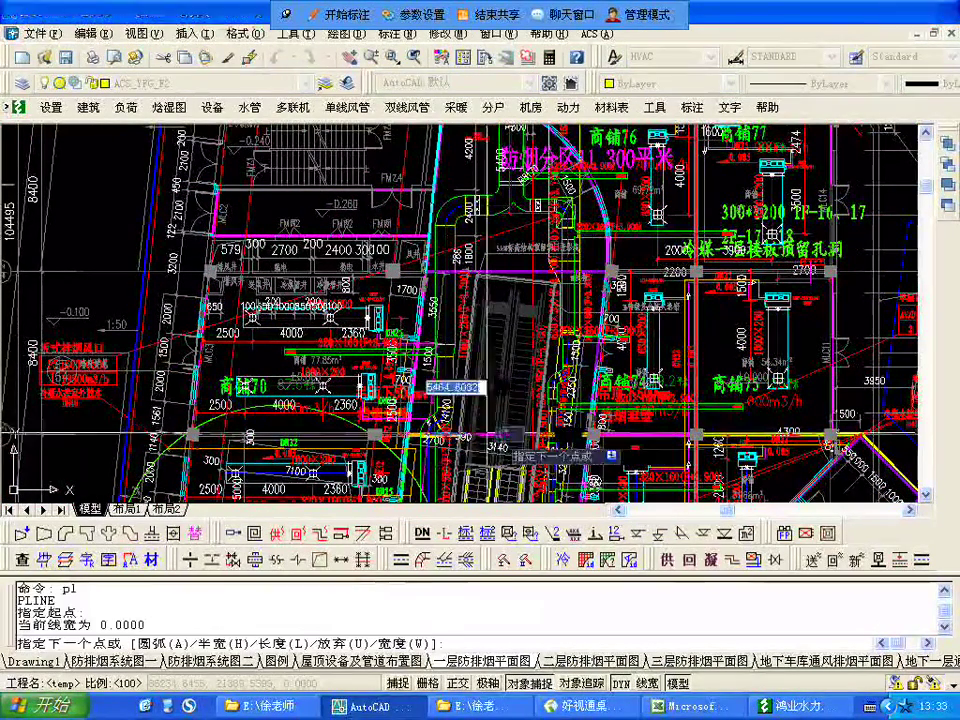
left_click(458, 435)
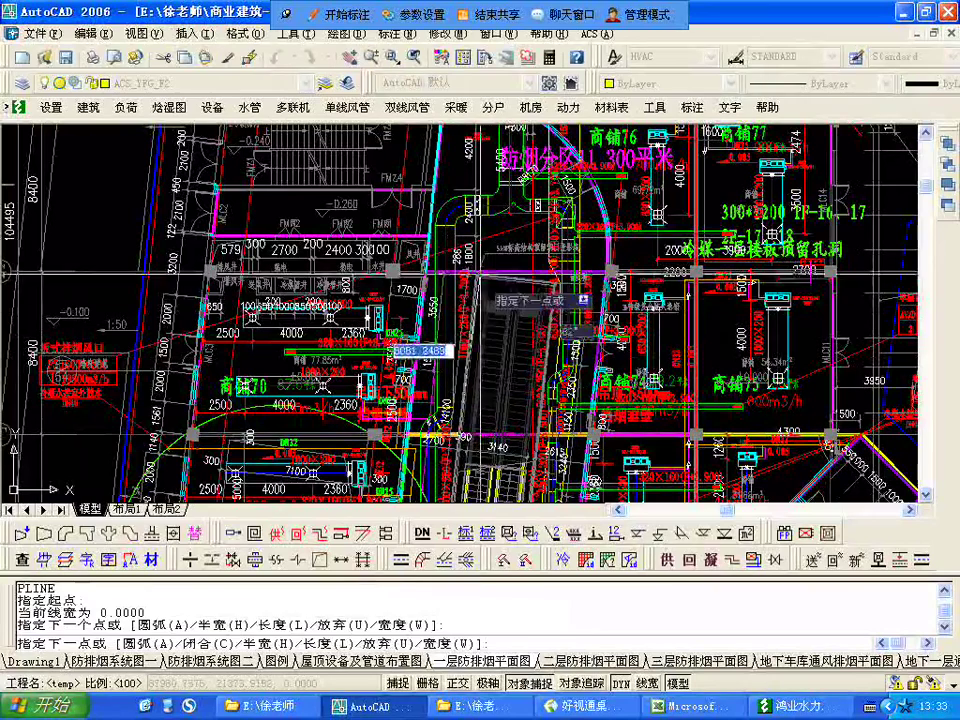
left_click(478, 274)
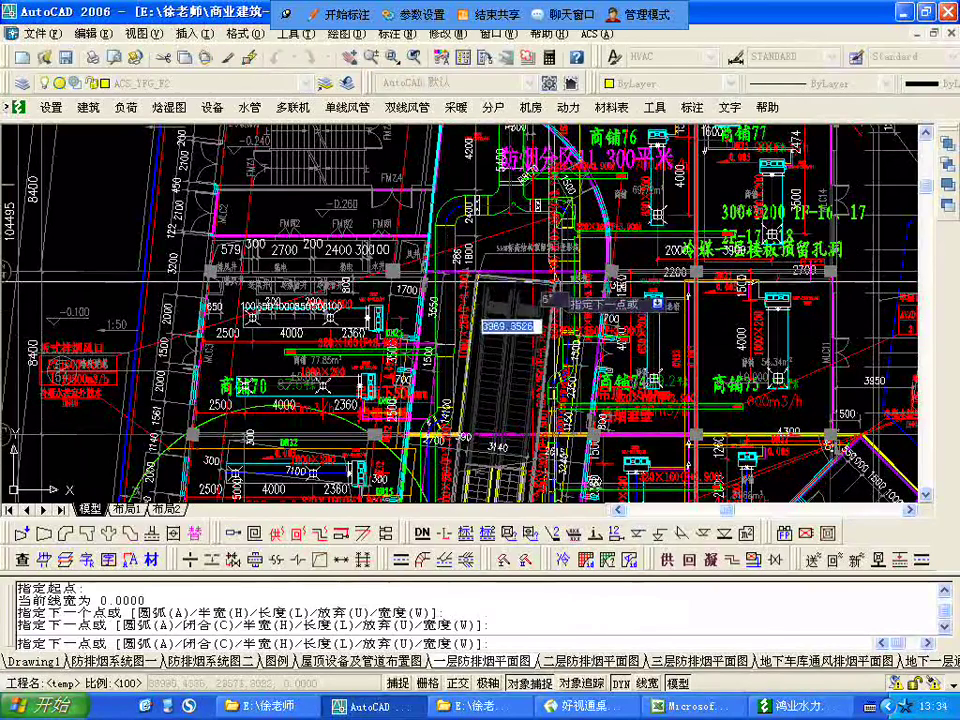
left_click(555, 283)
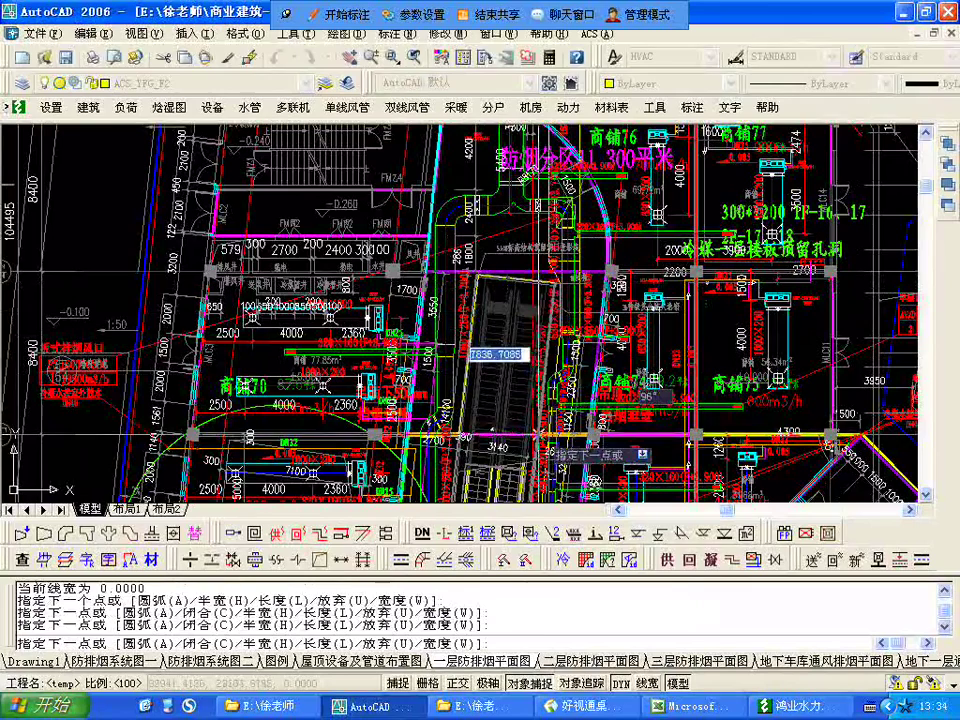
left_click(538, 434)
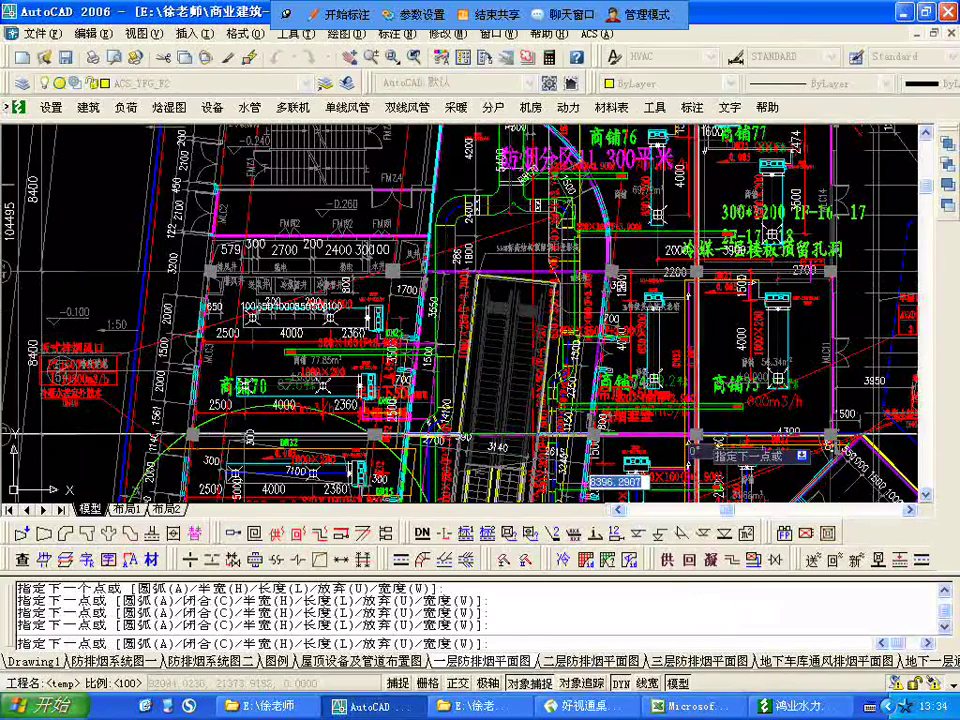
- Continue the boundary polyline east to the column between 商铺74 and 商铺75, north to 商铺78, west to the corridor wall and on toward the north entrance
left_click(695, 435)
middle_click_drag(693, 283, 688, 475)
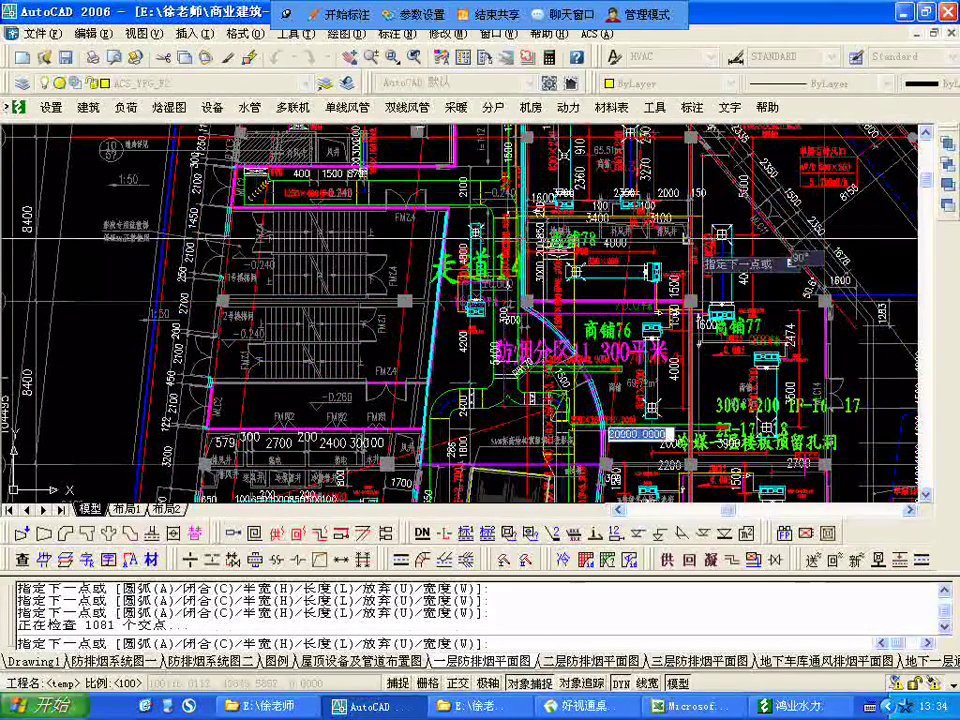
left_click(687, 239)
left_click(521, 242)
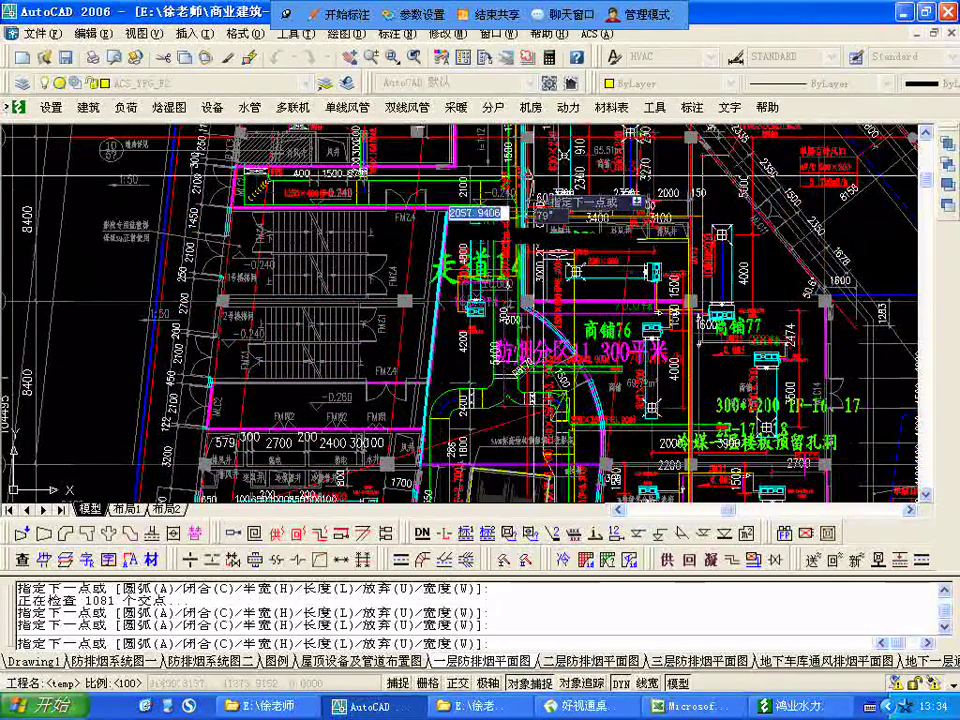
middle_click_drag(537, 228, 537, 370)
middle_click_drag(455, 285, 457, 325)
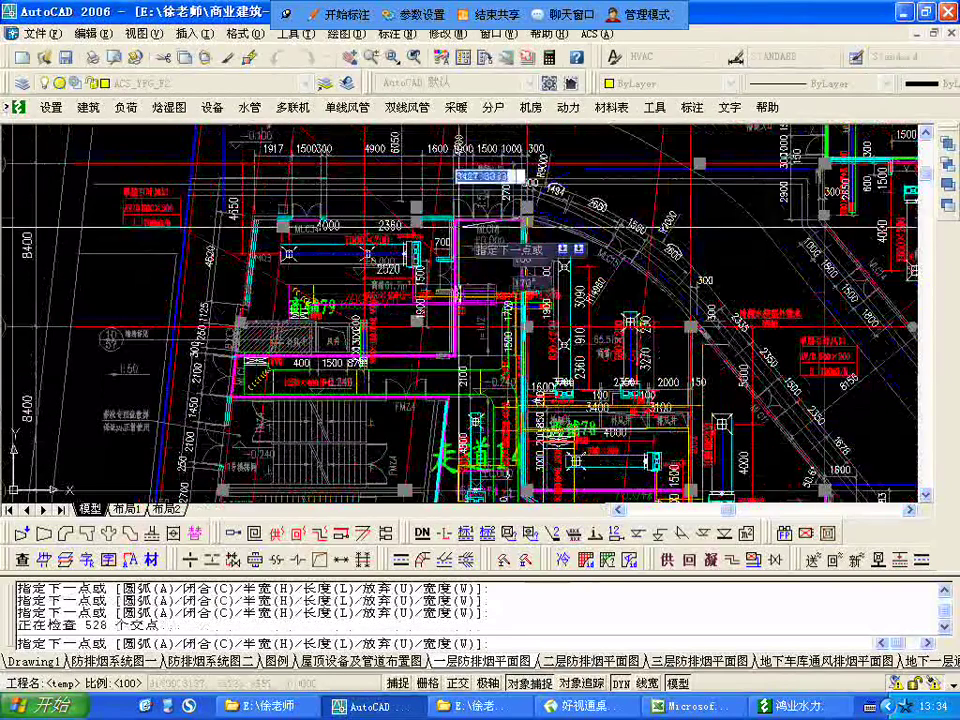